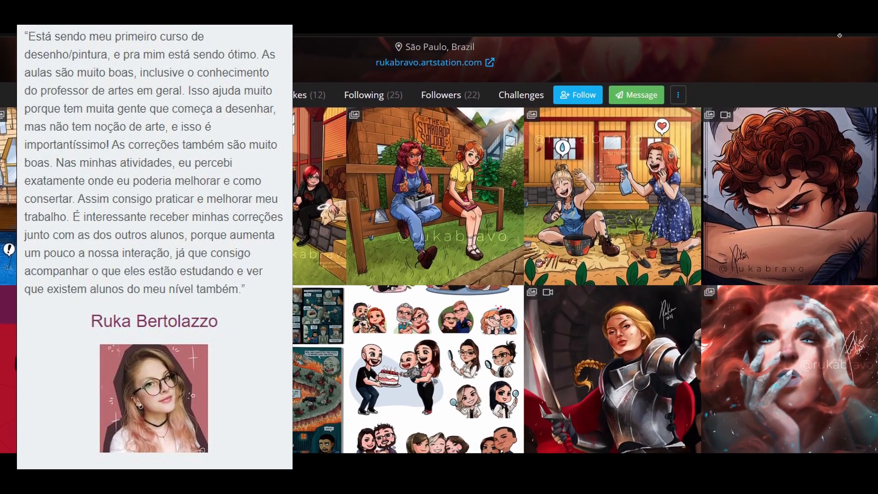
Look through the illustrations in the artist's ArtStation portfolio gallery
{"action": "scroll", "coordinate": [586, 256], "scroll_direction": "down", "scroll_amount": 1}
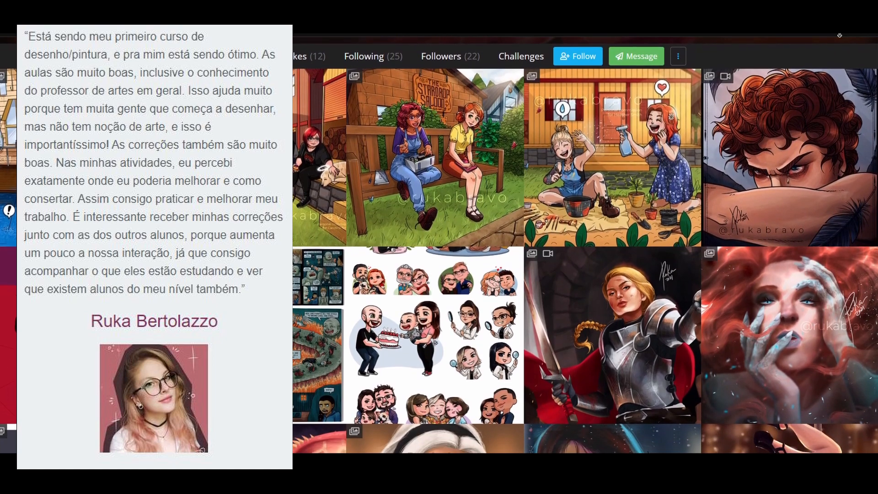
{"action": "scroll", "coordinate": [585, 257], "scroll_direction": "down", "scroll_amount": 2}
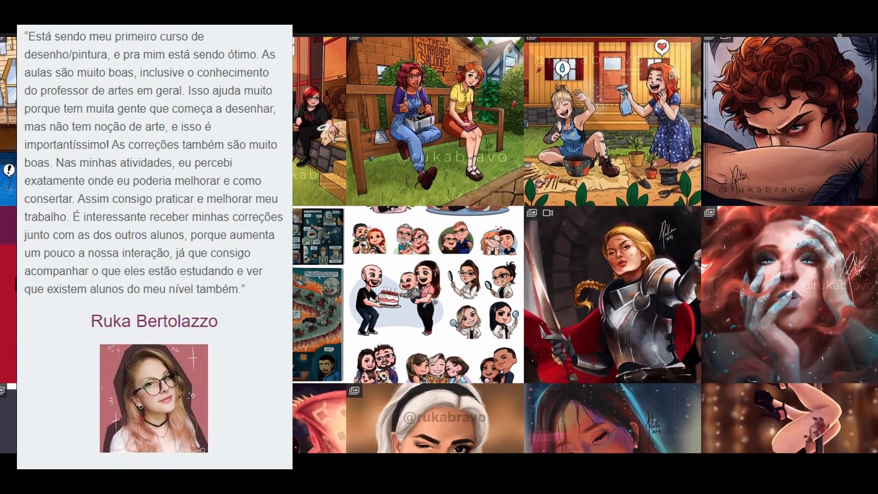
{"action": "scroll", "coordinate": [586, 257], "scroll_direction": "down", "scroll_amount": 2}
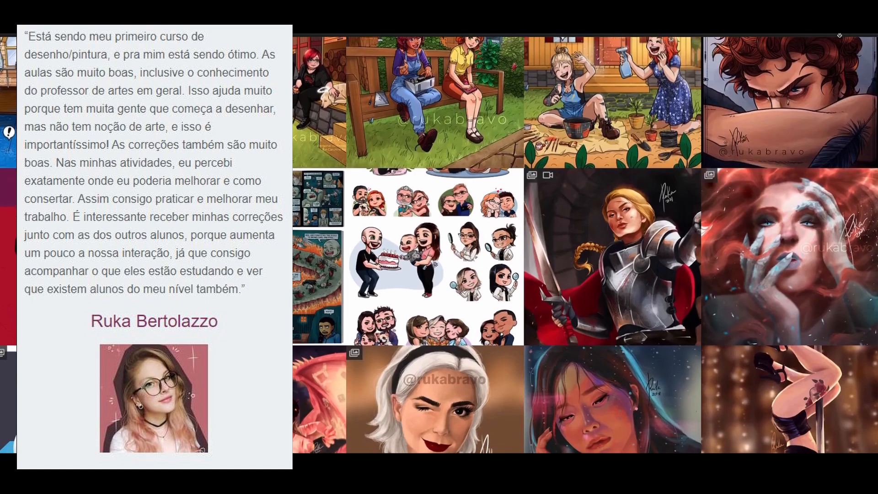
{"action": "scroll", "coordinate": [586, 257], "scroll_direction": "down", "scroll_amount": 2}
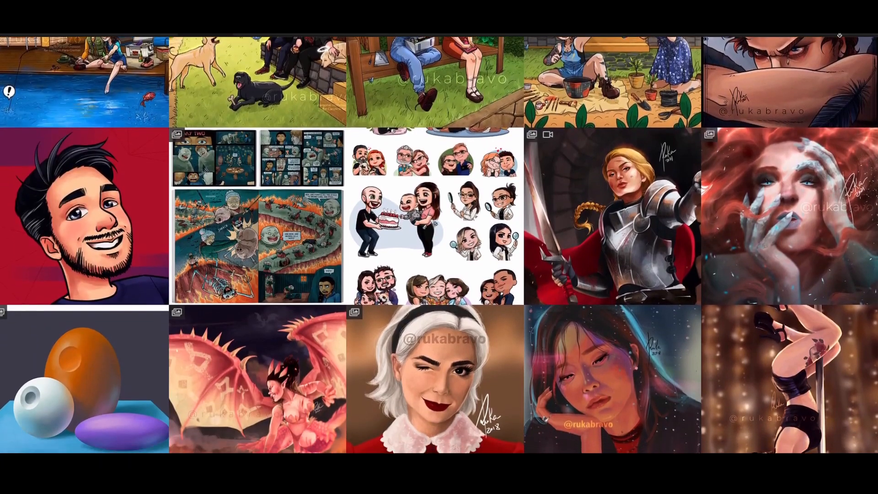
{"action": "scroll", "coordinate": [439, 247], "scroll_direction": "down", "scroll_amount": 1}
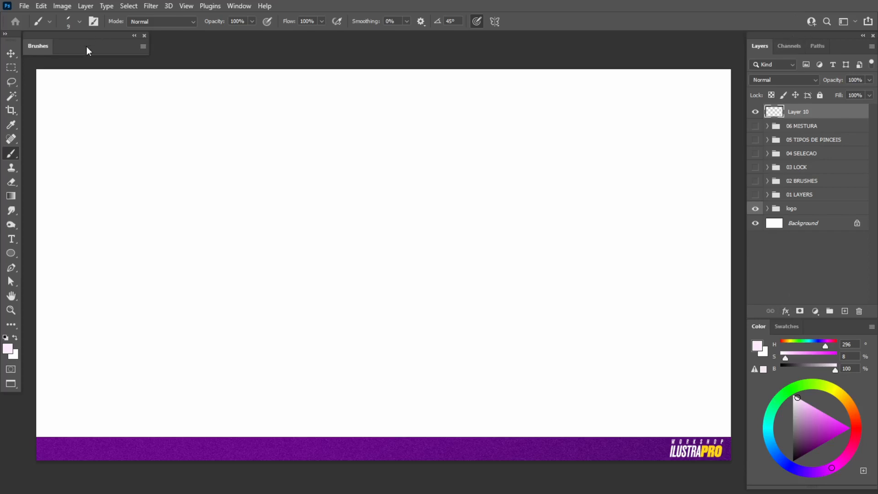
{"action": "left_click", "coordinate": [38, 46]}
{"action": "left_click_drag", "start_coordinate": [61, 36], "coordinate": [63, 38]}
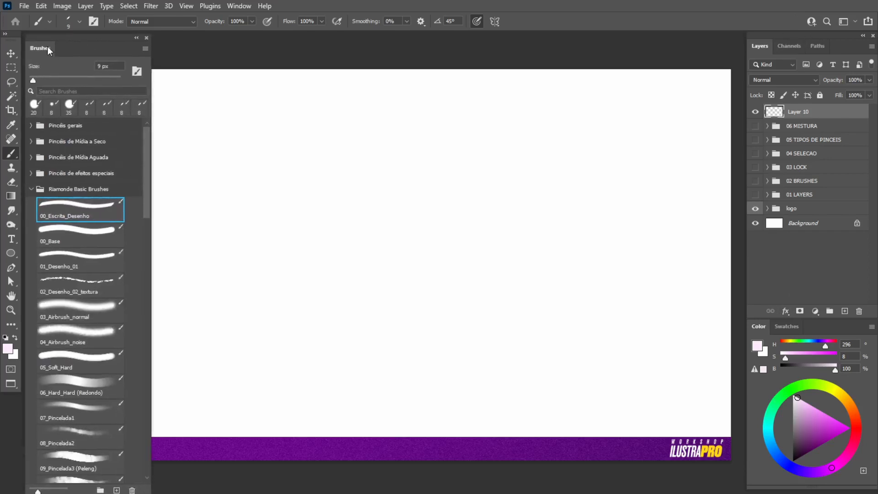
{"action": "left_click", "coordinate": [48, 46]}
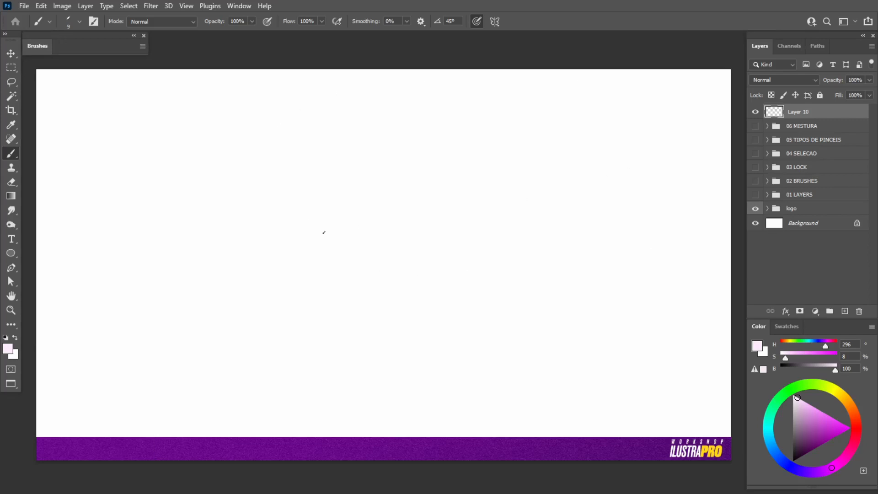
{"action": "left_click", "coordinate": [246, 7]}
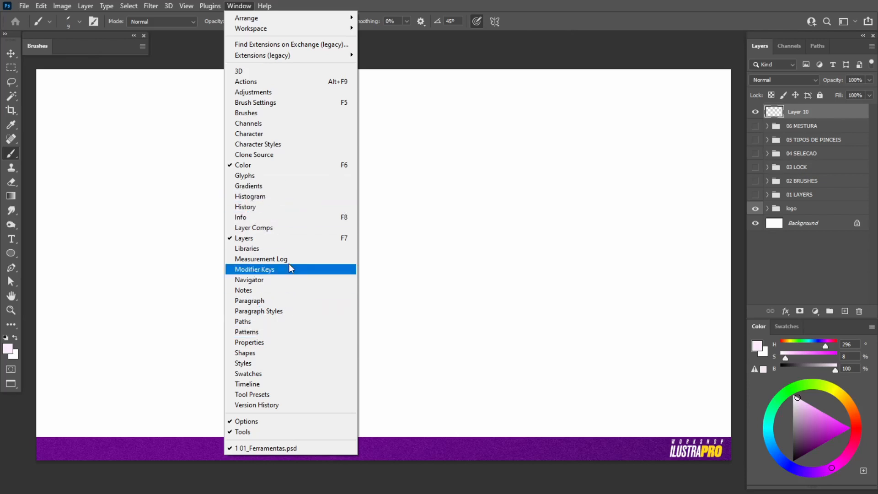
{"action": "left_click", "coordinate": [552, 19]}
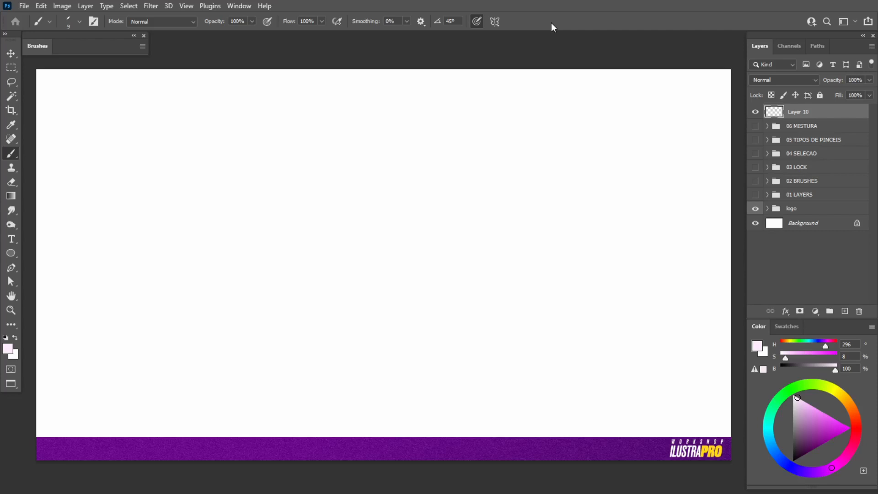
Show the 01 LAYERS group and reset the painting colours to default black and white
{"action": "left_click", "coordinate": [756, 194]}
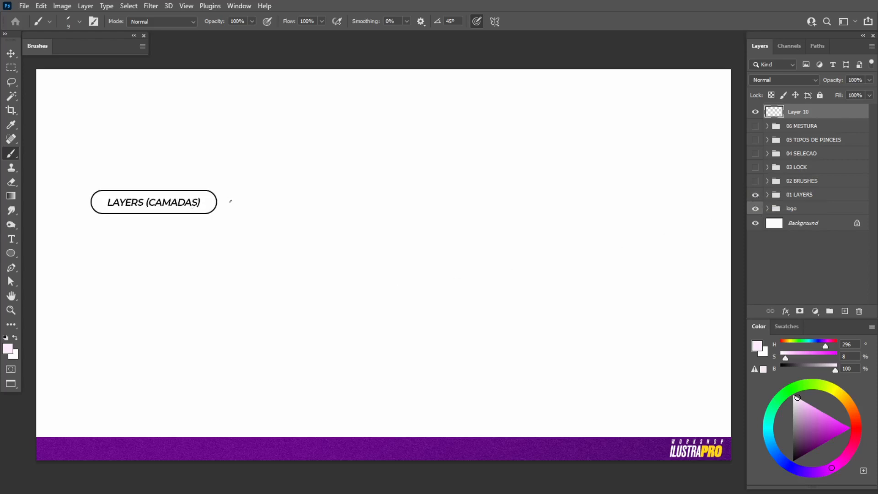
{"action": "key", "text": "d"}
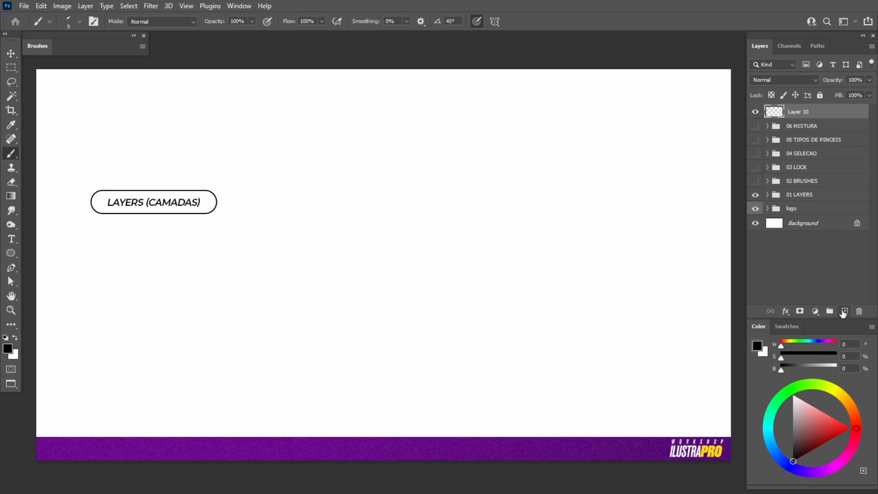
Add three new empty layers above Layer 10
{"action": "left_click", "coordinate": [844, 311]}
{"action": "left_click", "coordinate": [844, 311]}
{"action": "left_click", "coordinate": [844, 312]}
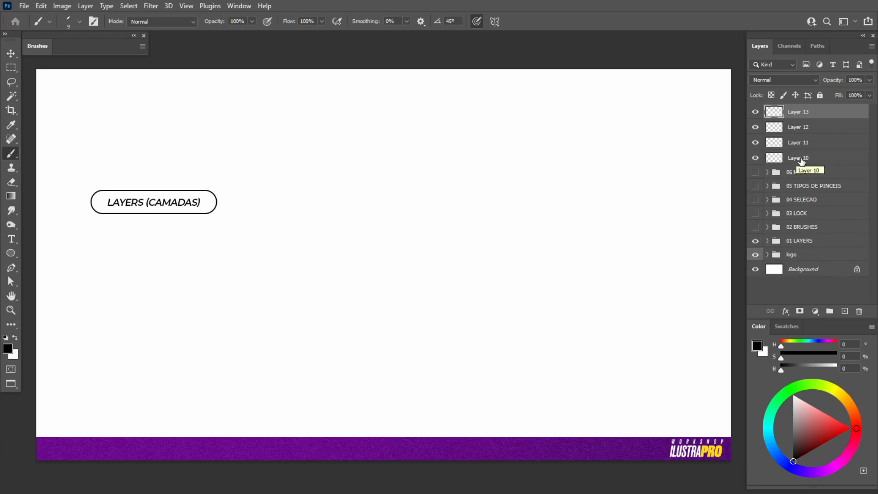
Brush one separate black circle on each of Layer 10, Layer 11, Layer 12 and Layer 13, spread across the canvas
{"action": "left_click", "coordinate": [801, 161]}
{"action": "left_click_drag", "start_coordinate": [390, 142], "coordinate": [364, 150]}
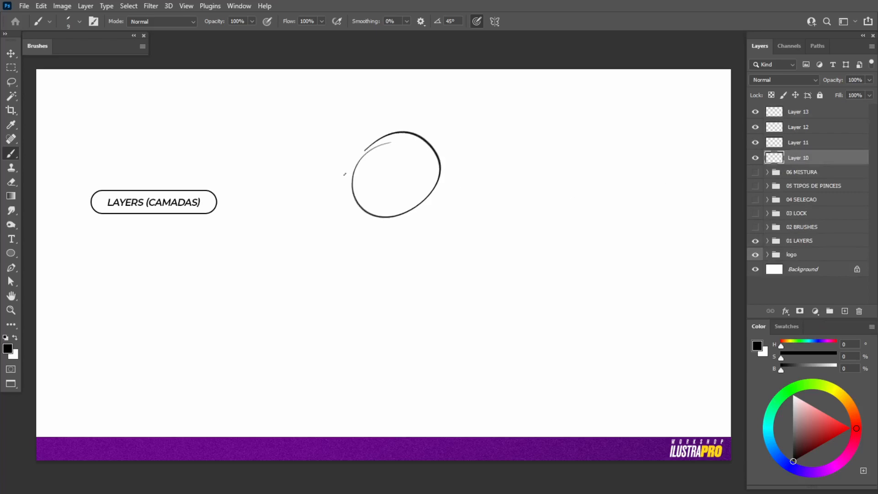
{"action": "left_click", "coordinate": [800, 143]}
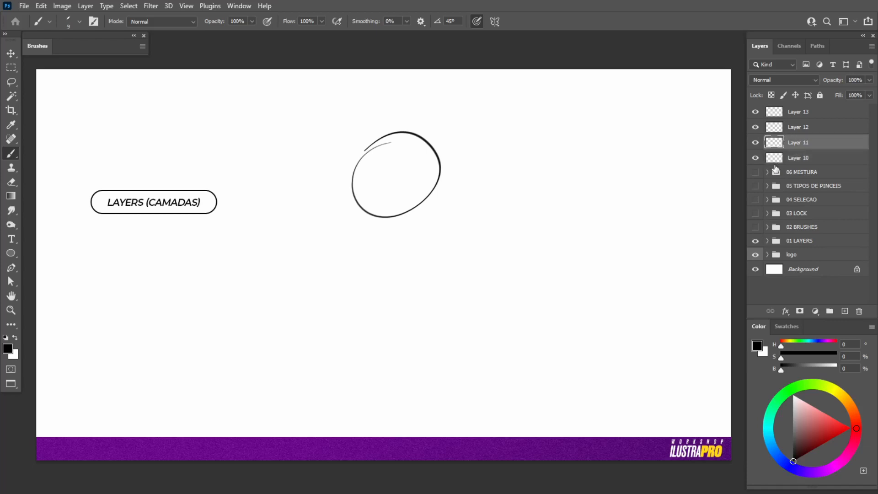
{"action": "left_click_drag", "start_coordinate": [441, 249], "coordinate": [415, 269]}
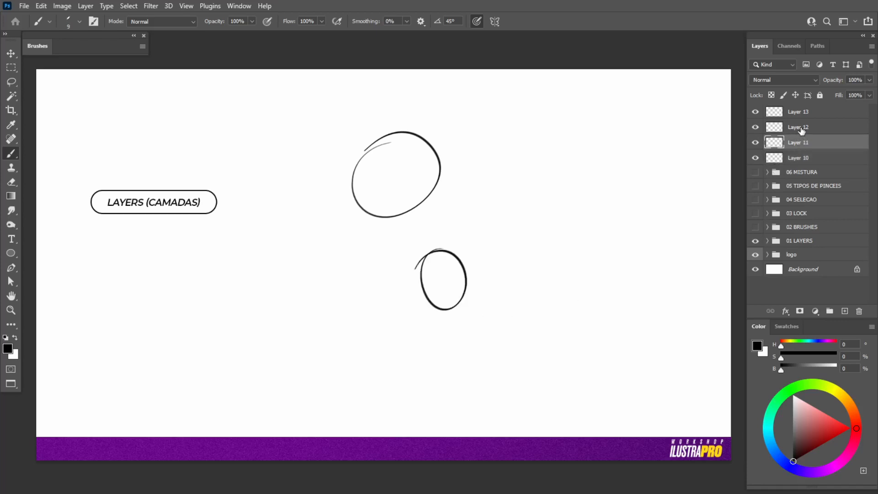
{"action": "left_click", "coordinate": [799, 128]}
{"action": "mouse_move", "coordinate": [590, 223]}
{"action": "left_mouse_down"}
{"action": "mouse_move", "coordinate": [608, 247]}
{"action": "mouse_move", "coordinate": [544, 225]}
{"action": "left_mouse_up"}
{"action": "left_click", "coordinate": [798, 112]}
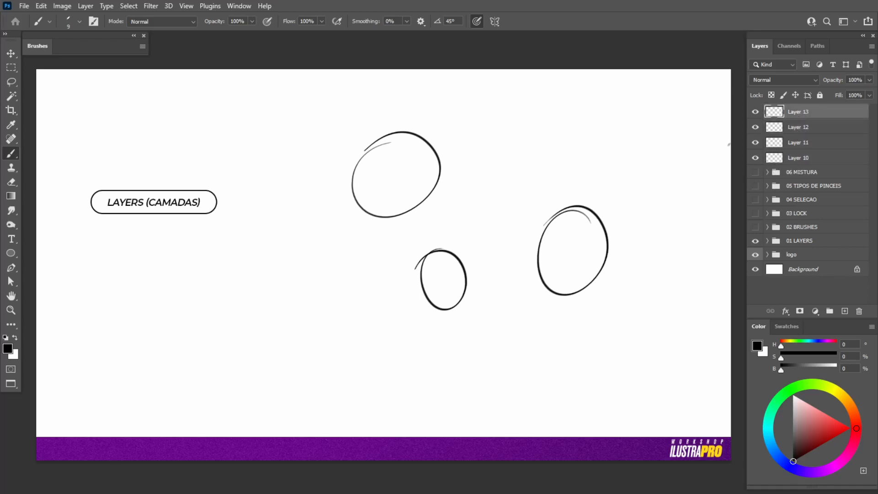
{"action": "mouse_move", "coordinate": [543, 121]}
{"action": "left_mouse_down"}
{"action": "mouse_move", "coordinate": [513, 157]}
{"action": "mouse_move", "coordinate": [531, 120]}
{"action": "left_mouse_up"}
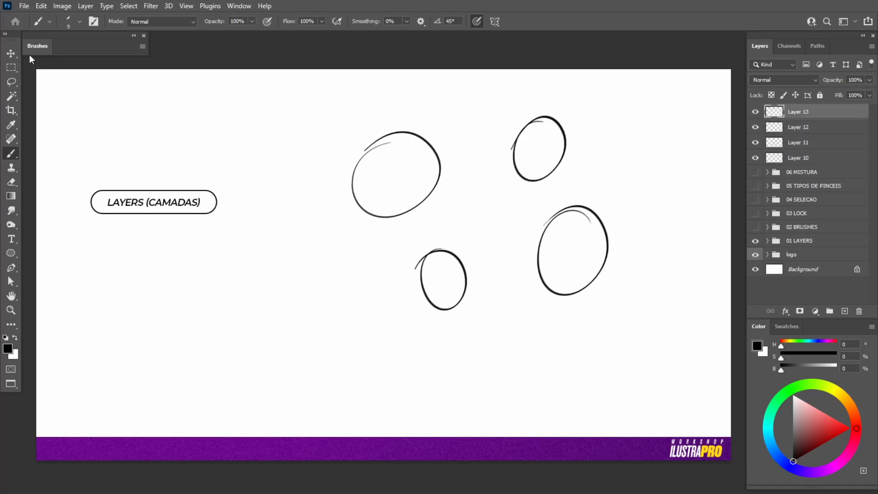
Move the circles on Layers 13, 12, 11 and 10 slightly, one layer at a time
{"action": "left_click", "coordinate": [12, 54]}
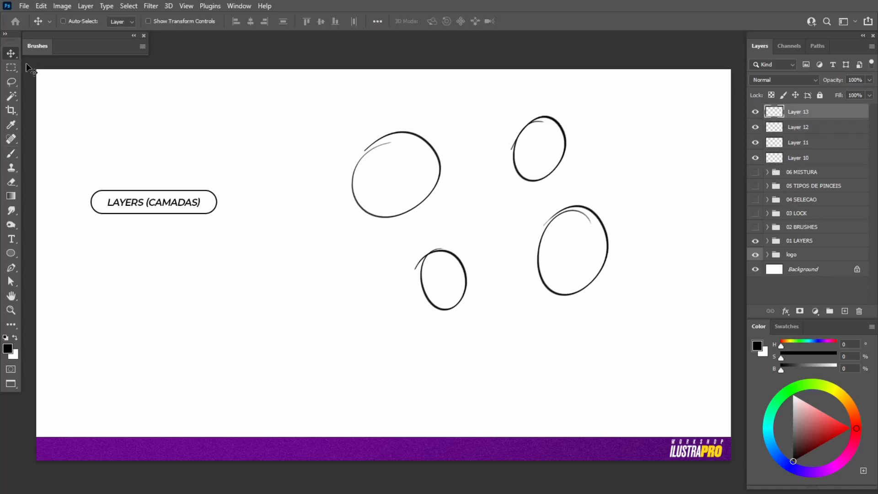
{"action": "mouse_move", "coordinate": [624, 198]}
{"action": "left_mouse_down"}
{"action": "mouse_move", "coordinate": [645, 178]}
{"action": "mouse_move", "coordinate": [625, 201]}
{"action": "left_mouse_up"}
{"action": "left_click", "coordinate": [801, 127]}
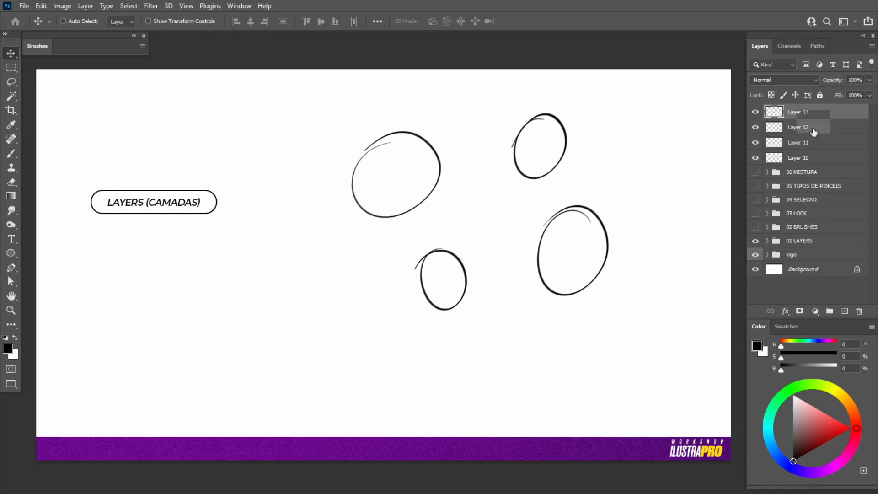
{"action": "mouse_move", "coordinate": [643, 270]}
{"action": "left_mouse_down"}
{"action": "mouse_move", "coordinate": [650, 263]}
{"action": "mouse_move", "coordinate": [639, 279]}
{"action": "left_mouse_up"}
{"action": "left_click", "coordinate": [800, 142]}
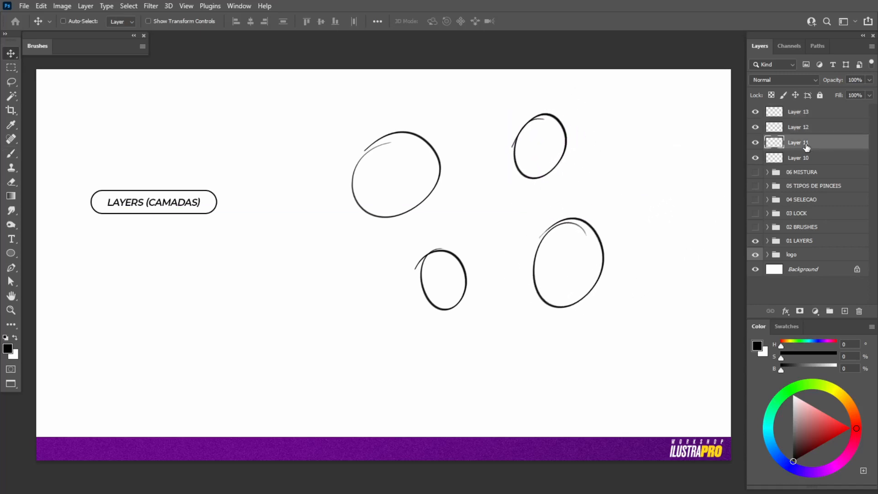
{"action": "mouse_move", "coordinate": [548, 280]}
{"action": "left_mouse_down"}
{"action": "mouse_move", "coordinate": [534, 260]}
{"action": "mouse_move", "coordinate": [543, 274]}
{"action": "left_mouse_up"}
{"action": "left_click", "coordinate": [818, 158]}
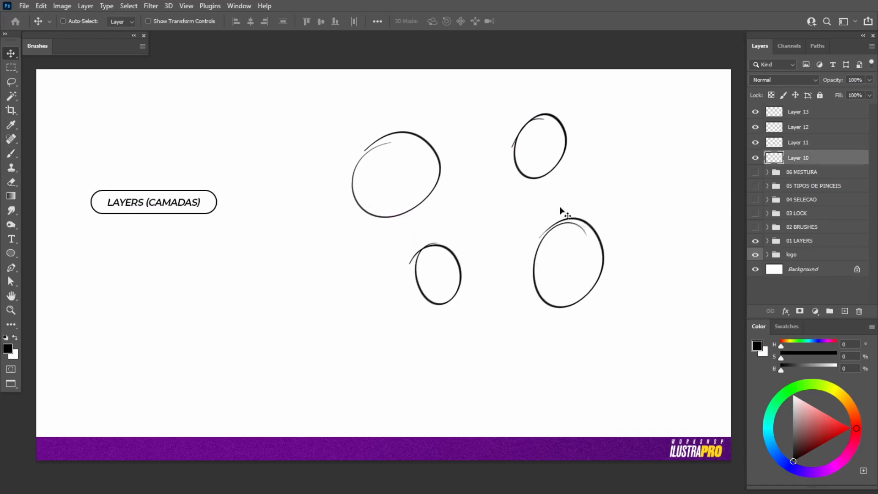
{"action": "left_click_drag", "start_coordinate": [561, 212], "coordinate": [574, 201]}
{"action": "double_click", "coordinate": [806, 158]}
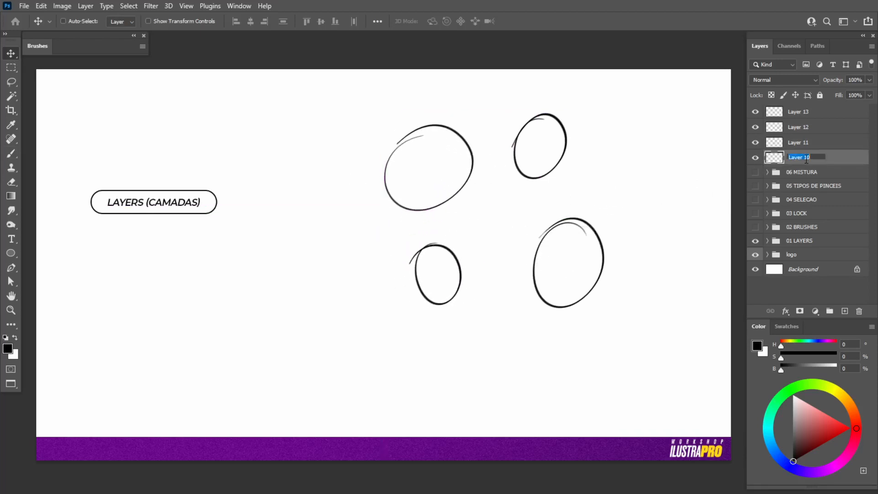
{"action": "left_click", "coordinate": [800, 143]}
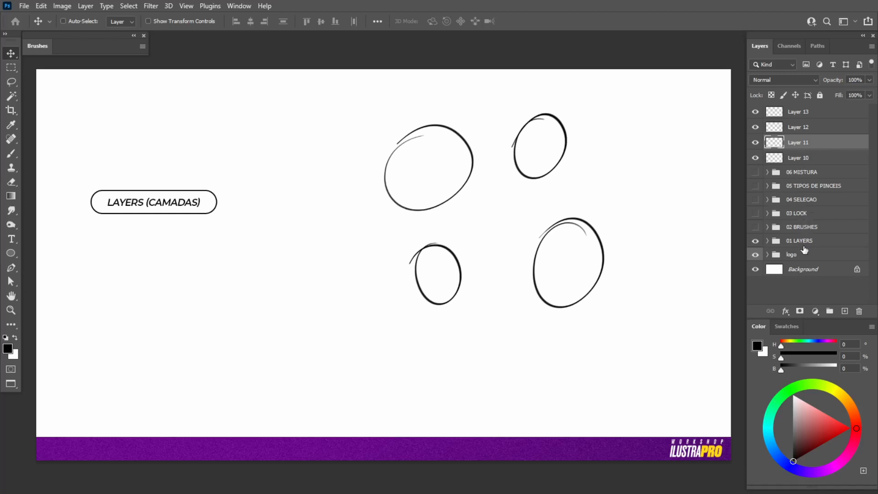
Reposition the circles on Layers 13, 11 and 10 so that the two smaller ones overlap the large one
{"action": "left_click", "coordinate": [798, 117]}
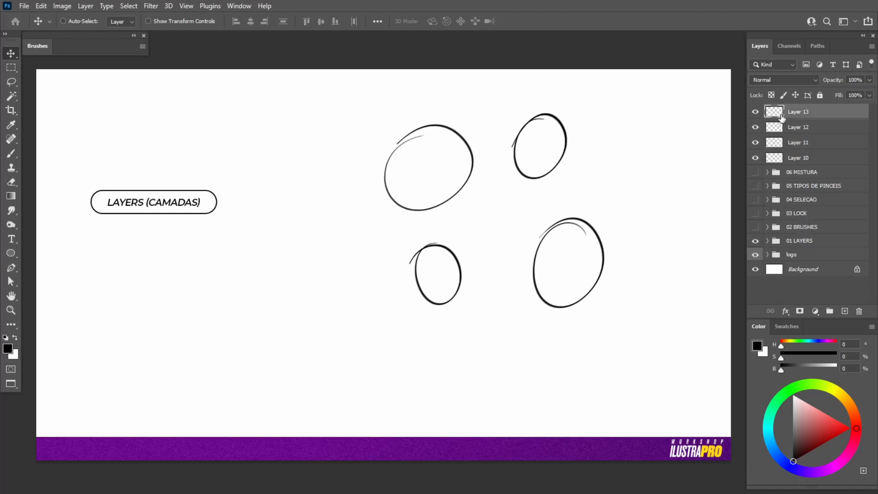
{"action": "left_click_drag", "start_coordinate": [673, 167], "coordinate": [612, 179]}
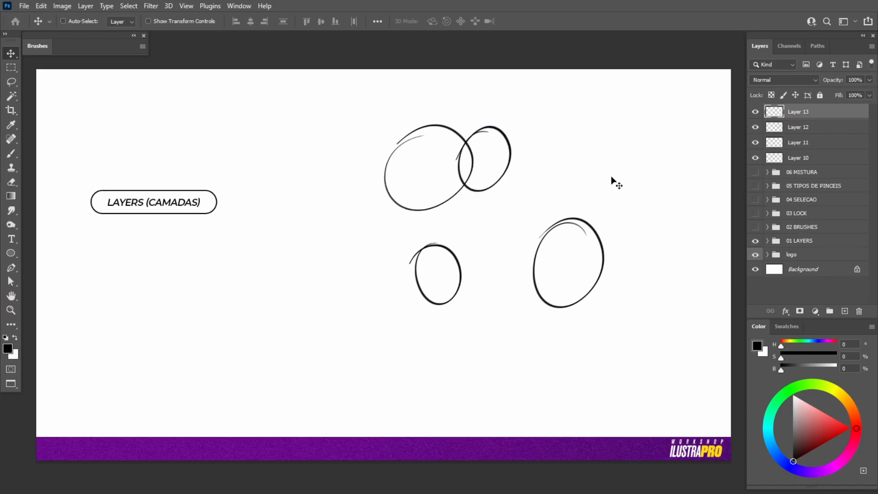
{"action": "left_click", "coordinate": [814, 131]}
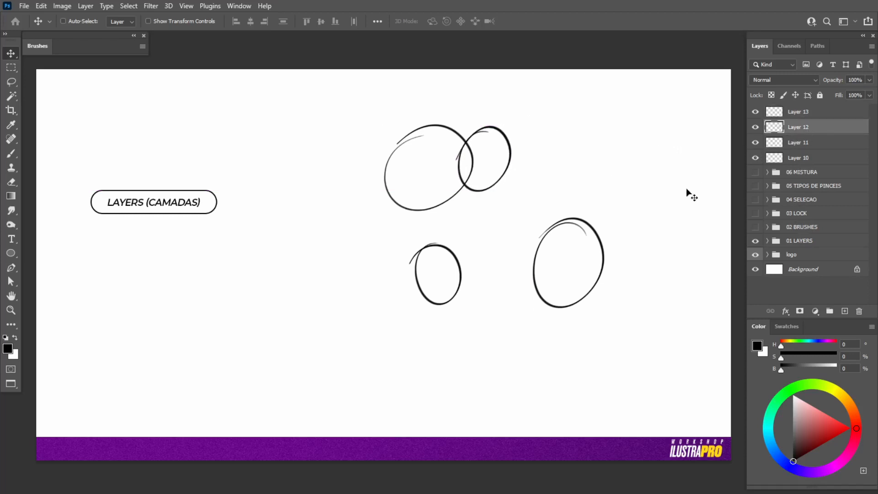
{"action": "left_click", "coordinate": [814, 143]}
{"action": "left_click_drag", "start_coordinate": [638, 238], "coordinate": [637, 182]}
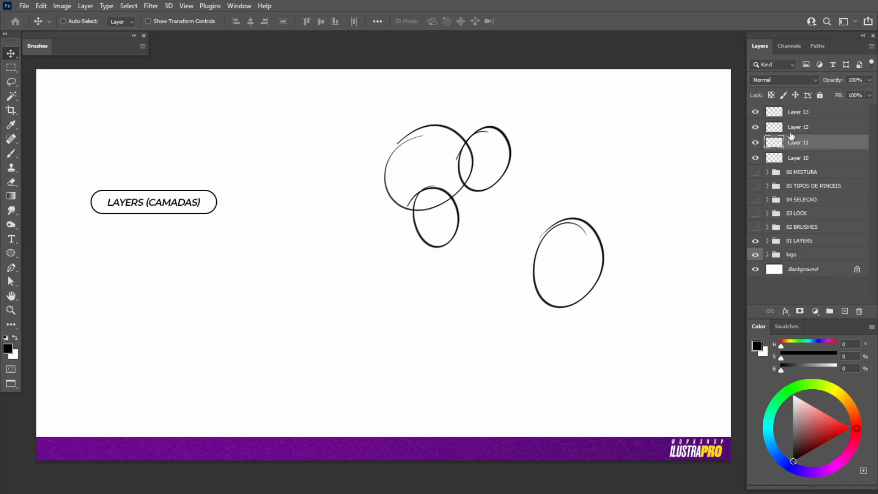
{"action": "left_click", "coordinate": [799, 158]}
{"action": "left_click_drag", "start_coordinate": [642, 240], "coordinate": [640, 281]}
Delete all four circle layers, Layer 10 through Layer 13
{"action": "left_click", "coordinate": [808, 114]}
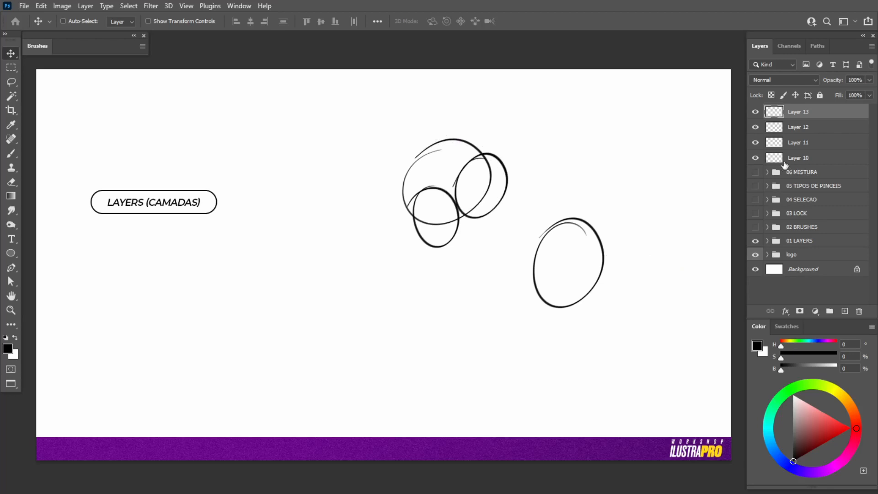
{"action": "left_click", "coordinate": [822, 158], "text": "shift"}
{"action": "left_click_drag", "start_coordinate": [837, 165], "coordinate": [859, 311]}
Add a new layer and brush a black oval outline near the middle of the canvas
{"action": "left_click", "coordinate": [845, 311]}
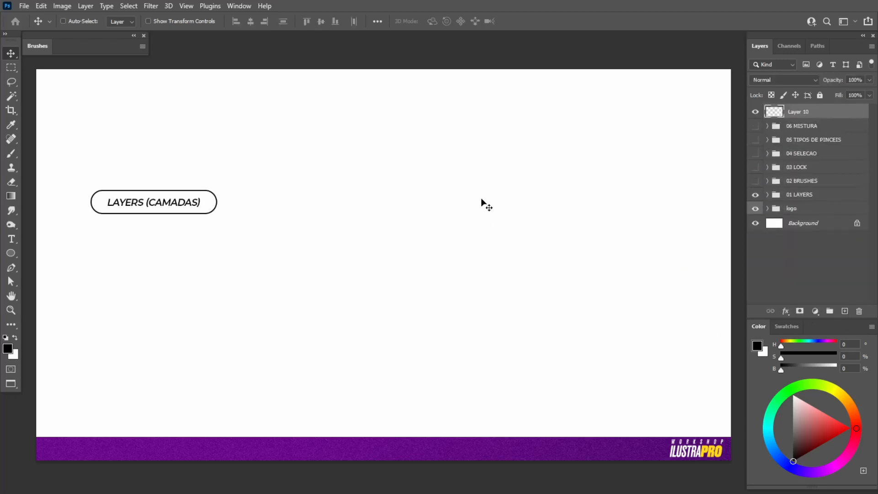
{"action": "key", "text": "b"}
{"action": "mouse_move", "coordinate": [467, 213]}
{"action": "left_mouse_down"}
{"action": "mouse_move", "coordinate": [522, 220]}
{"action": "mouse_move", "coordinate": [466, 222]}
{"action": "left_mouse_up"}
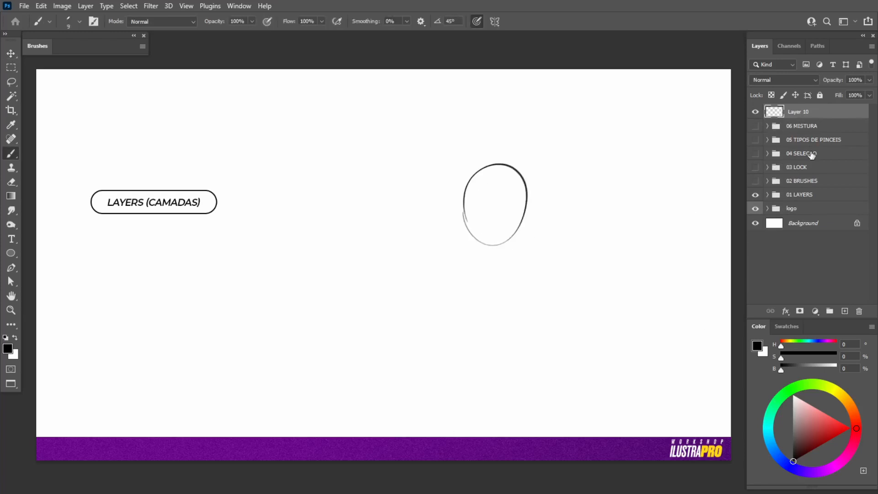
Add a second layer beneath the oval's layer and fill the oval's interior with diagonal hatching strokes
{"action": "left_click", "coordinate": [845, 311]}
{"action": "left_click_drag", "start_coordinate": [799, 118], "coordinate": [801, 135]}
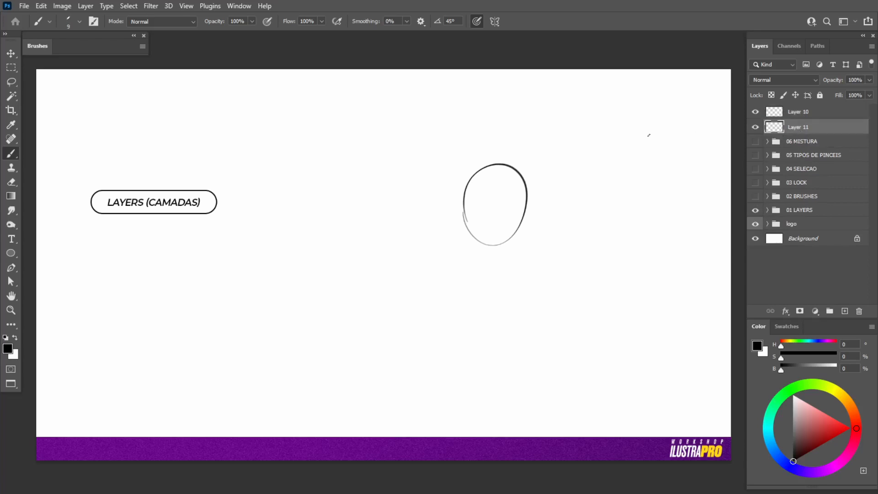
{"action": "mouse_move", "coordinate": [470, 184]}
{"action": "left_mouse_down"}
{"action": "mouse_move", "coordinate": [501, 171]}
{"action": "mouse_move", "coordinate": [480, 209]}
{"action": "mouse_move", "coordinate": [510, 192]}
{"action": "mouse_move", "coordinate": [479, 241]}
{"action": "mouse_move", "coordinate": [524, 210]}
{"action": "mouse_move", "coordinate": [518, 228]}
{"action": "left_mouse_up"}
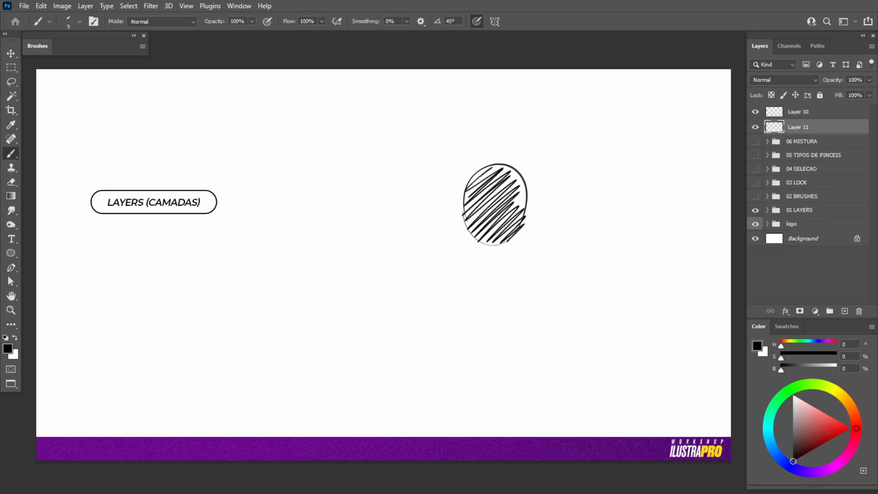
Move the hatching on Layer 11 out beside the oval and shift the oval on Layer 10 slightly
{"action": "left_click", "coordinate": [11, 53]}
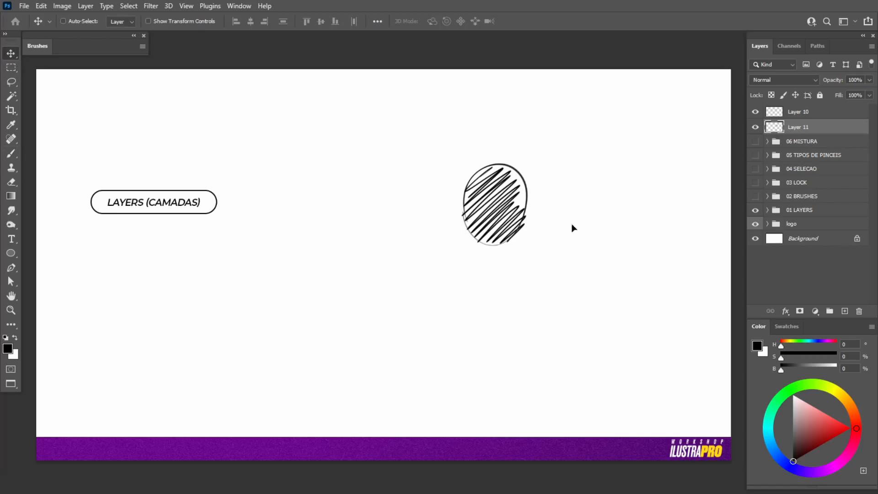
{"action": "mouse_move", "coordinate": [574, 228]}
{"action": "left_mouse_down"}
{"action": "mouse_move", "coordinate": [649, 225]}
{"action": "mouse_move", "coordinate": [647, 234]}
{"action": "mouse_move", "coordinate": [661, 209]}
{"action": "mouse_move", "coordinate": [654, 217]}
{"action": "left_mouse_up"}
{"action": "left_click", "coordinate": [804, 113]}
{"action": "left_click", "coordinate": [806, 127]}
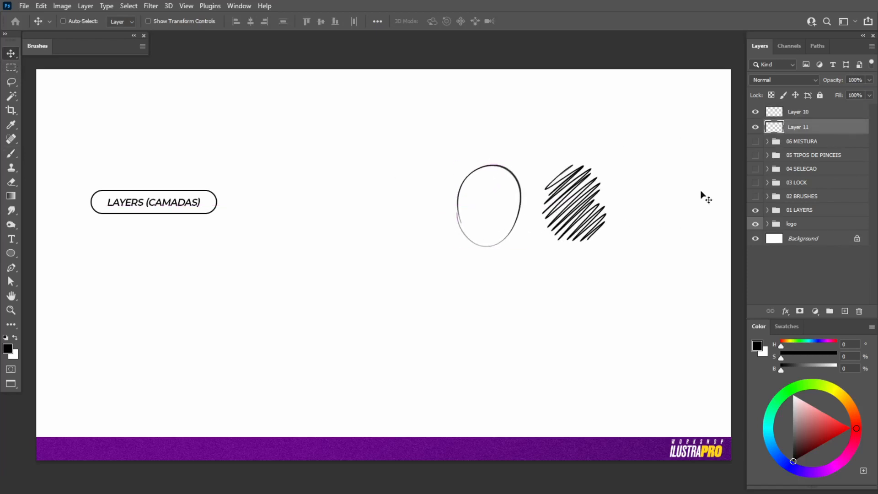
{"action": "mouse_move", "coordinate": [702, 194]}
{"action": "left_mouse_down"}
{"action": "mouse_move", "coordinate": [643, 231]}
{"action": "mouse_move", "coordinate": [634, 223]}
{"action": "left_mouse_up"}
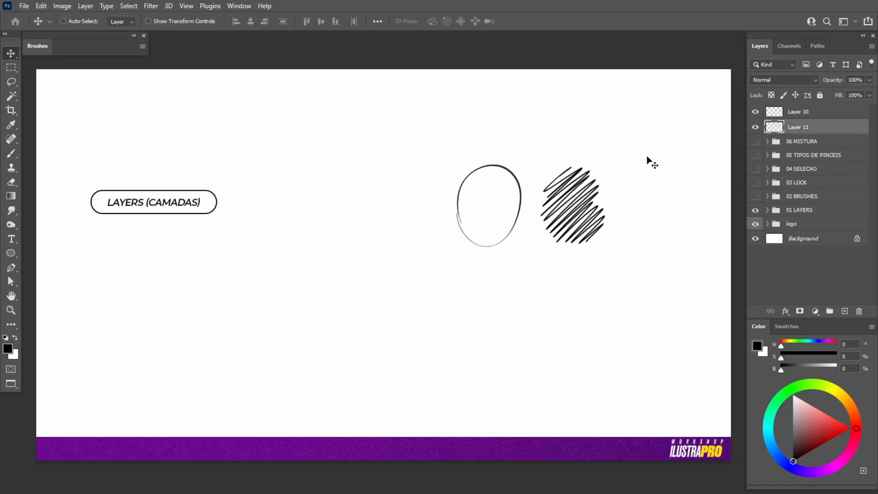
Brush three short curved strokes below the hatching, each on its own new layer above Layer 10
{"action": "key", "text": "b"}
{"action": "left_click", "coordinate": [808, 114]}
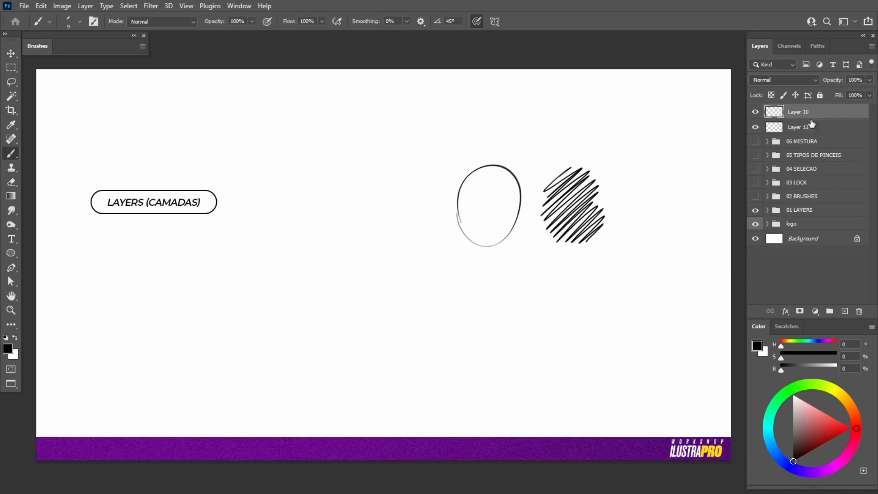
{"action": "left_click", "coordinate": [845, 311]}
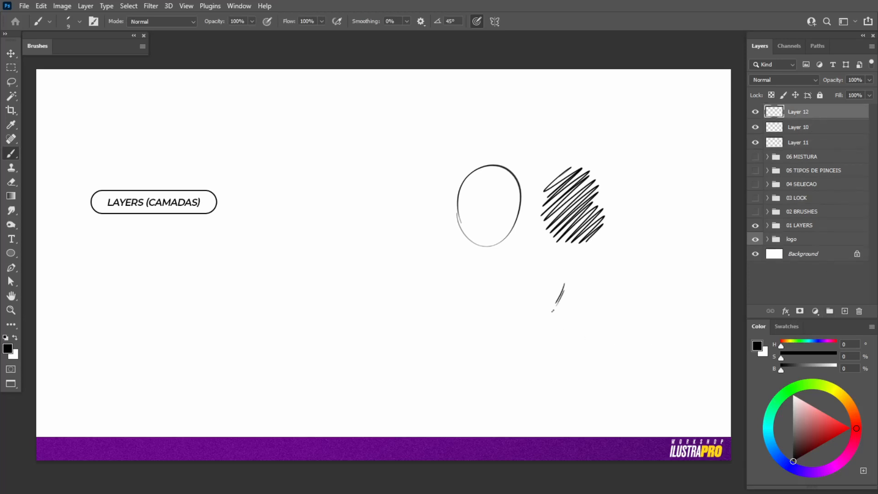
{"action": "left_click", "coordinate": [845, 312]}
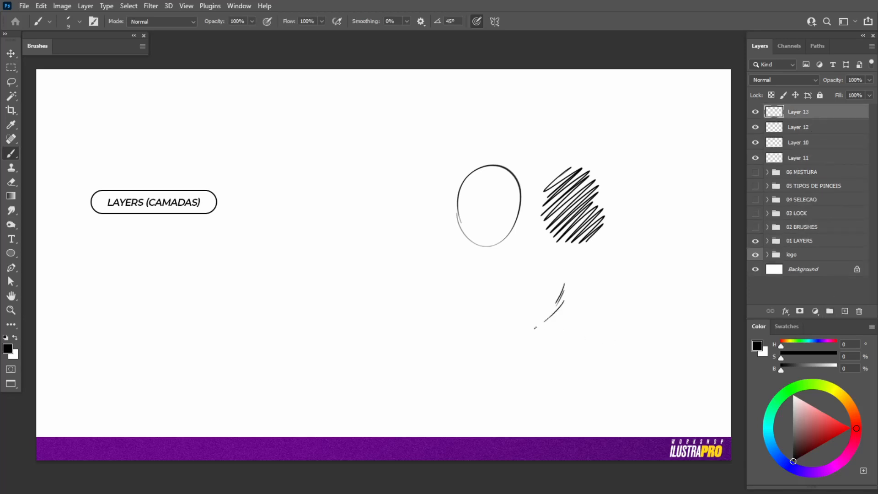
{"action": "left_click", "coordinate": [845, 311]}
{"action": "left_click_drag", "start_coordinate": [555, 316], "coordinate": [522, 334]}
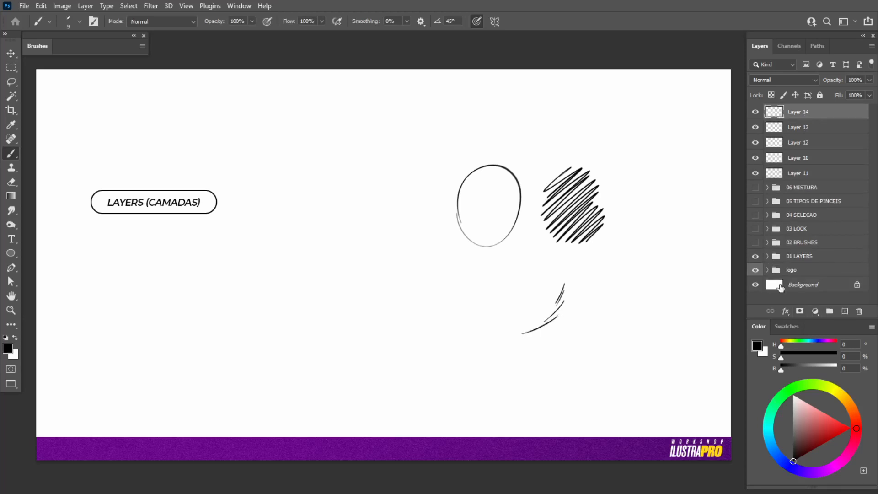
Shift the last short stroke slightly sideways, and delete the three stroke layers, Layer 12 through Layer 14
{"action": "key", "text": "v"}
{"action": "mouse_move", "coordinate": [590, 296]}
{"action": "left_mouse_down"}
{"action": "mouse_move", "coordinate": [592, 277]}
{"action": "mouse_move", "coordinate": [600, 297]}
{"action": "left_mouse_up"}
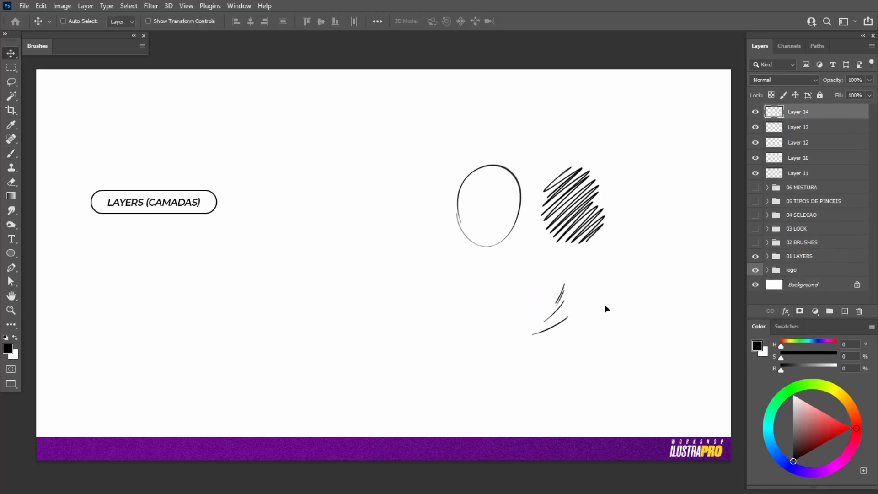
{"action": "left_click", "coordinate": [811, 145], "text": "shift"}
{"action": "left_click_drag", "start_coordinate": [834, 145], "coordinate": [859, 311]}
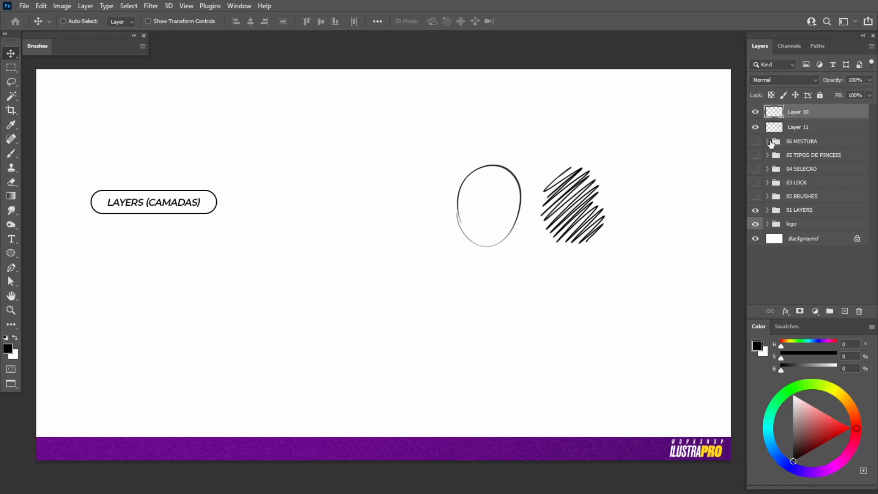
Add a new layer above Layer 10 and hand-letter a bulleted "DESENHO" below the oval and hatching
{"action": "key", "text": "b"}
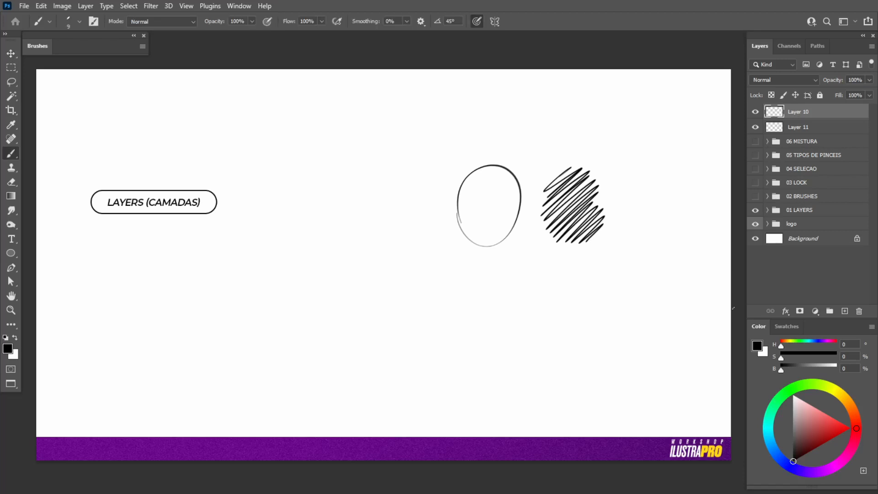
{"action": "left_click", "coordinate": [845, 311]}
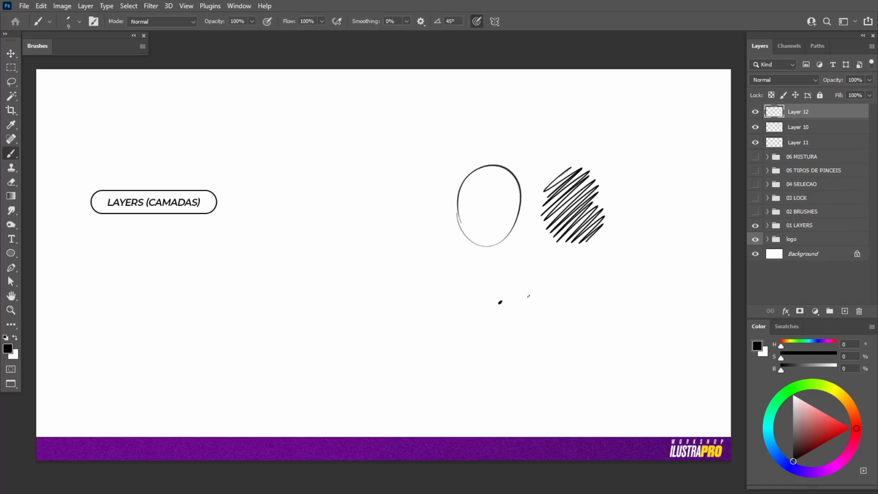
{"action": "left_click_drag", "start_coordinate": [512, 296], "coordinate": [516, 315]}
{"action": "left_click_drag", "start_coordinate": [532, 302], "coordinate": [538, 313]}
{"action": "left_click_drag", "start_coordinate": [558, 303], "coordinate": [557, 311]}
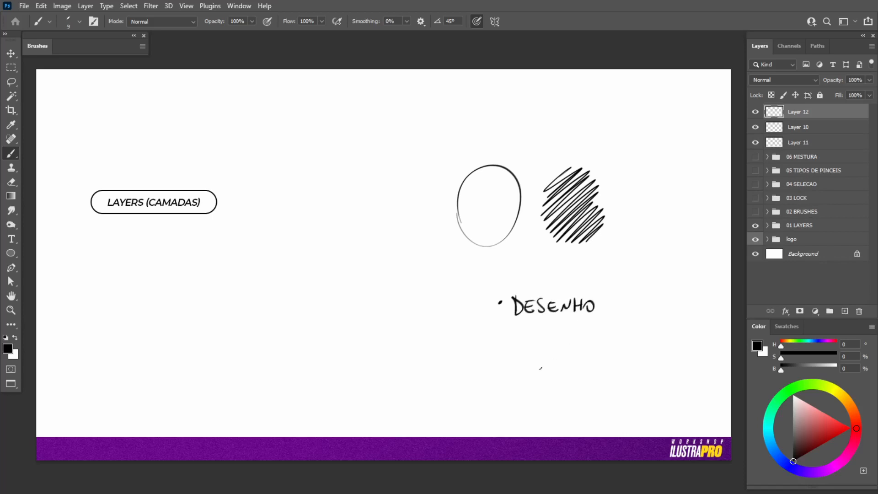
Hand-letter "PINTURA (BASE)" below DESENHO, with "SOMBRA" and "LUZ" between them marked by connecting lines
{"action": "left_click_drag", "start_coordinate": [511, 373], "coordinate": [511, 389]}
{"action": "left_click_drag", "start_coordinate": [510, 374], "coordinate": [521, 389]}
{"action": "left_click_drag", "start_coordinate": [524, 388], "coordinate": [574, 387]}
{"action": "mouse_move", "coordinate": [576, 388]}
{"action": "left_mouse_down"}
{"action": "mouse_move", "coordinate": [626, 378]}
{"action": "mouse_move", "coordinate": [650, 382]}
{"action": "left_mouse_up"}
{"action": "left_click_drag", "start_coordinate": [650, 373], "coordinate": [652, 392]}
{"action": "left_click_drag", "start_coordinate": [498, 377], "coordinate": [520, 350]}
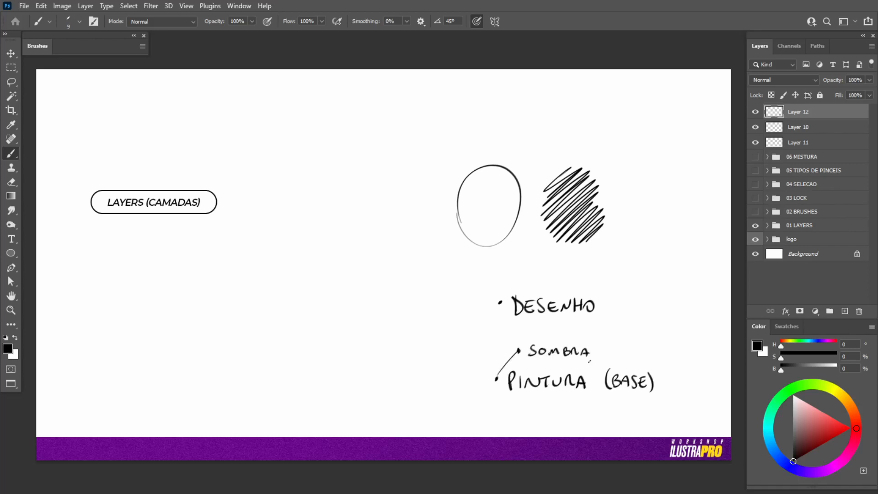
{"action": "left_click_drag", "start_coordinate": [497, 346], "coordinate": [523, 331]}
Lower the opacity of the lettering on Layer 12 to 46% and move it up over the oval and hatching
{"action": "key", "text": "v"}
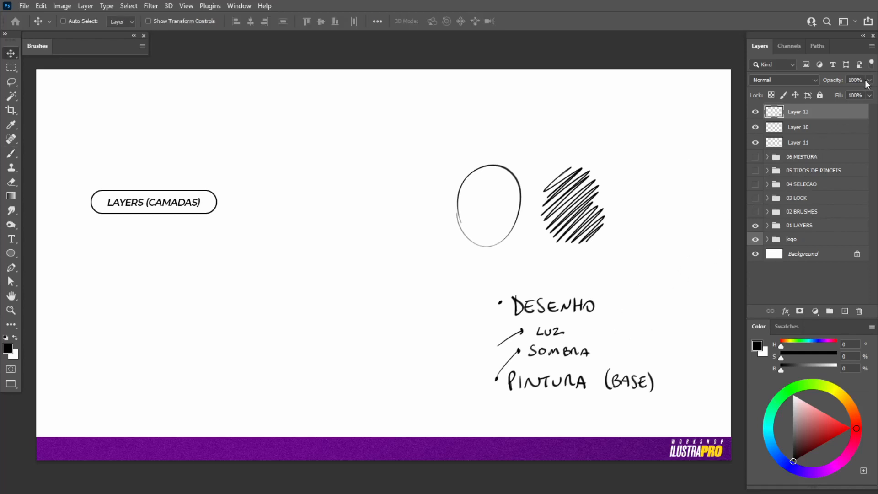
{"action": "left_click", "coordinate": [870, 80]}
{"action": "left_click_drag", "start_coordinate": [847, 92], "coordinate": [831, 93]}
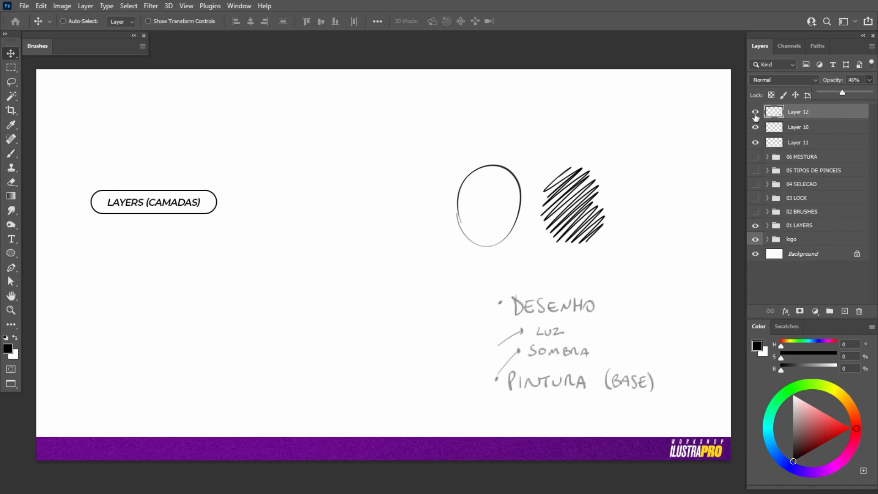
{"action": "left_click_drag", "start_coordinate": [630, 349], "coordinate": [613, 237]}
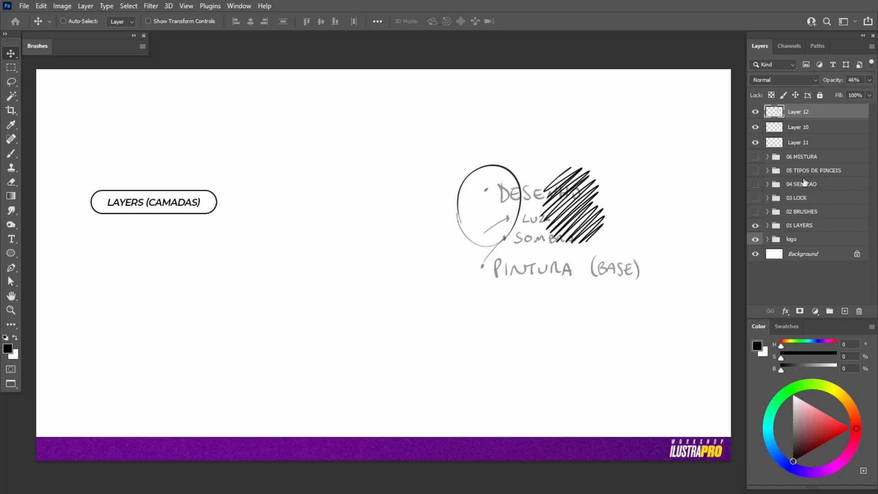
Delete Layer 12, Layer 10 and Layer 11, and make the 02 BRUSHES group visible
{"action": "left_click", "coordinate": [835, 145], "text": "shift"}
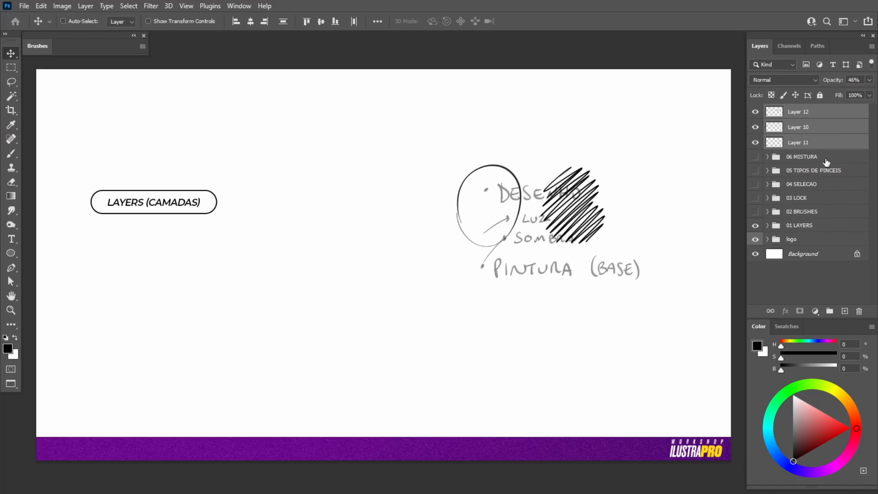
{"action": "left_click_drag", "start_coordinate": [840, 145], "coordinate": [860, 310]}
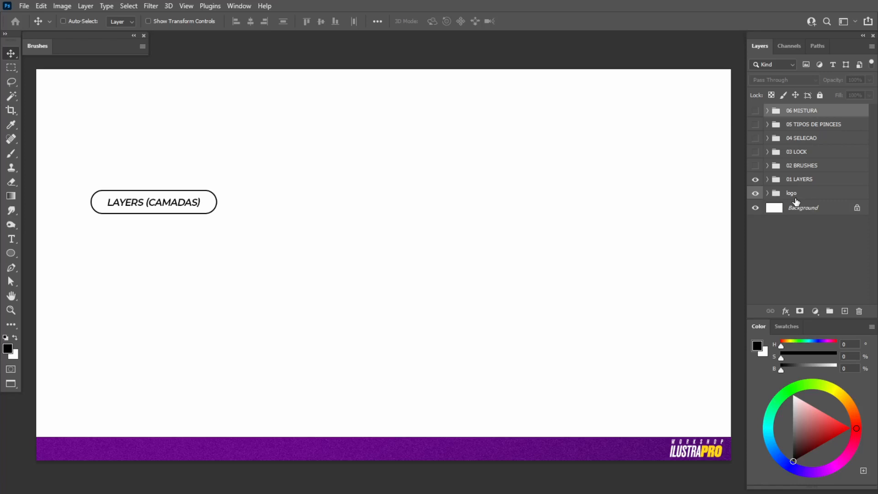
{"action": "left_click", "coordinate": [755, 166]}
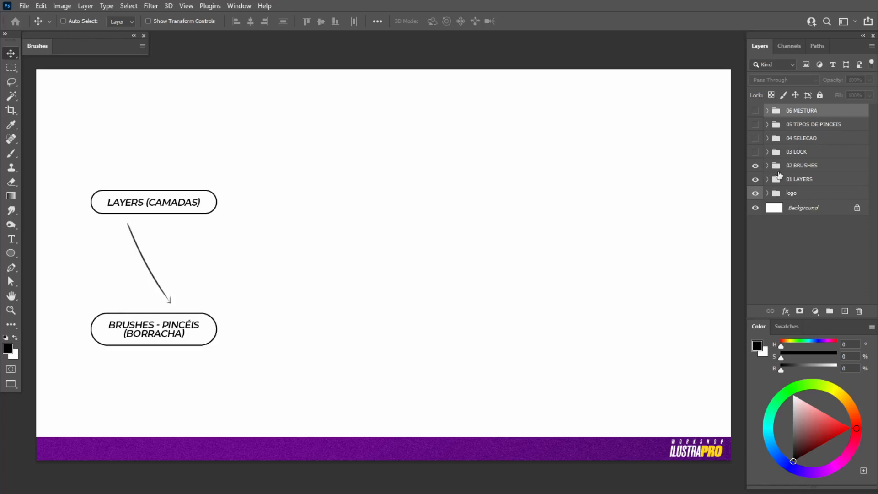
Add a new layer above the groups and expand the Brushes panel with the Brush tool active
{"action": "left_click", "coordinate": [843, 310]}
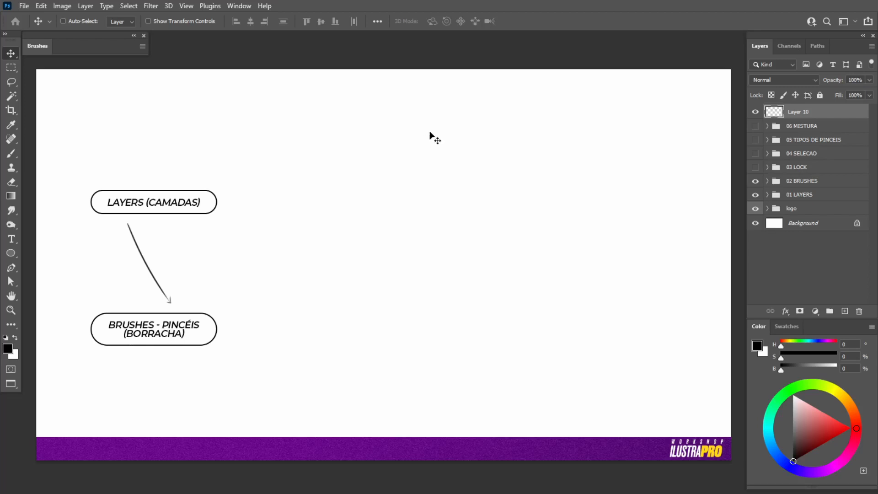
{"action": "key", "text": "b"}
{"action": "left_click", "coordinate": [42, 47]}
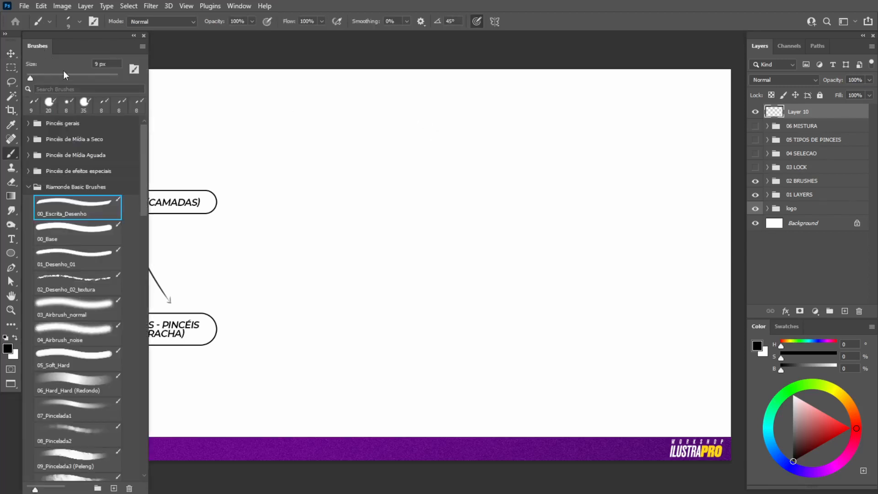
View the brush settings and the brush preset picker, and close both
{"action": "left_click", "coordinate": [94, 22]}
{"action": "left_click", "coordinate": [94, 22]}
{"action": "left_click", "coordinate": [80, 22]}
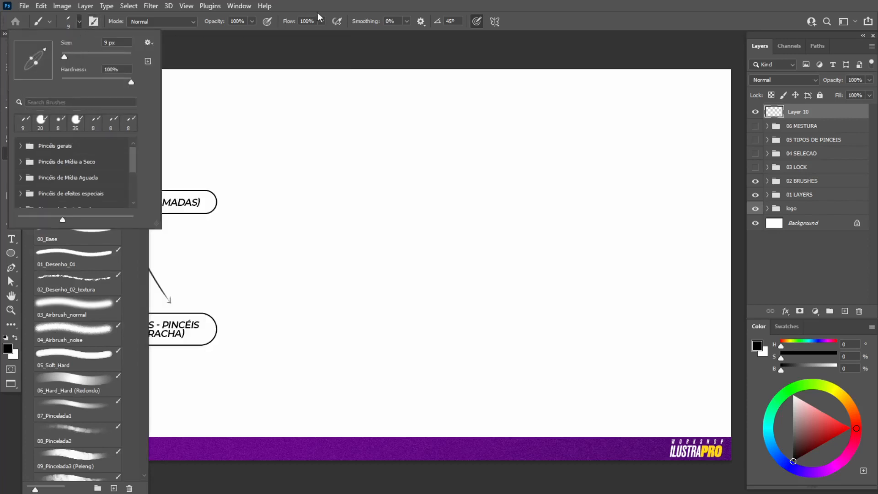
{"action": "left_click", "coordinate": [336, 17]}
Hide the Brushes panel and show it again
{"action": "left_click", "coordinate": [239, 6]}
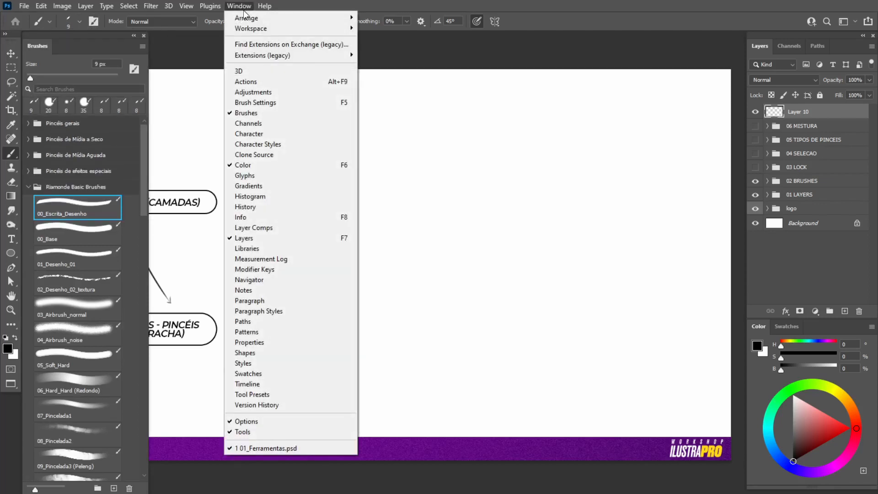
{"action": "left_click", "coordinate": [284, 113]}
{"action": "left_click", "coordinate": [241, 6]}
{"action": "left_click", "coordinate": [247, 113]}
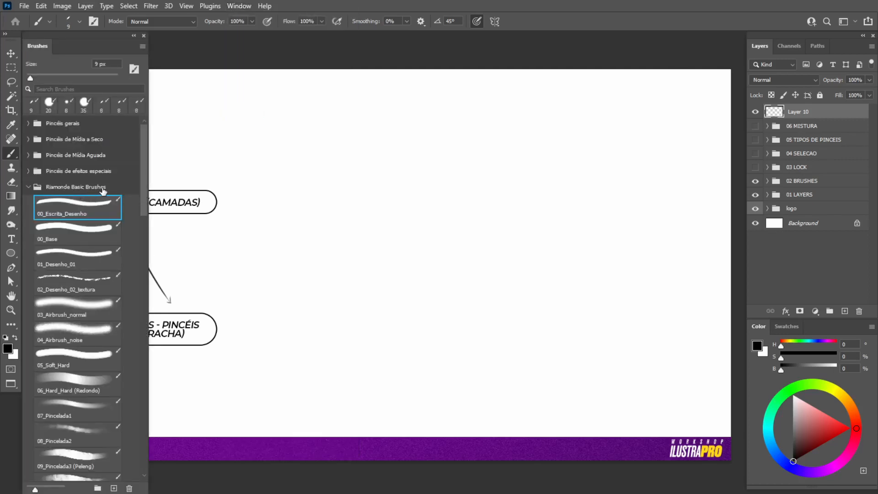
Browse the Riamonde Basic Brushes presets and draw a long wavy line with 00_Escrita_Desenho across the upper canvas
{"action": "mouse_move", "coordinate": [146, 194]}
{"action": "left_mouse_down"}
{"action": "mouse_move", "coordinate": [145, 261]}
{"action": "mouse_move", "coordinate": [151, 232]}
{"action": "left_mouse_up"}
{"action": "scroll", "coordinate": [130, 381], "scroll_direction": "up", "scroll_amount": 8}
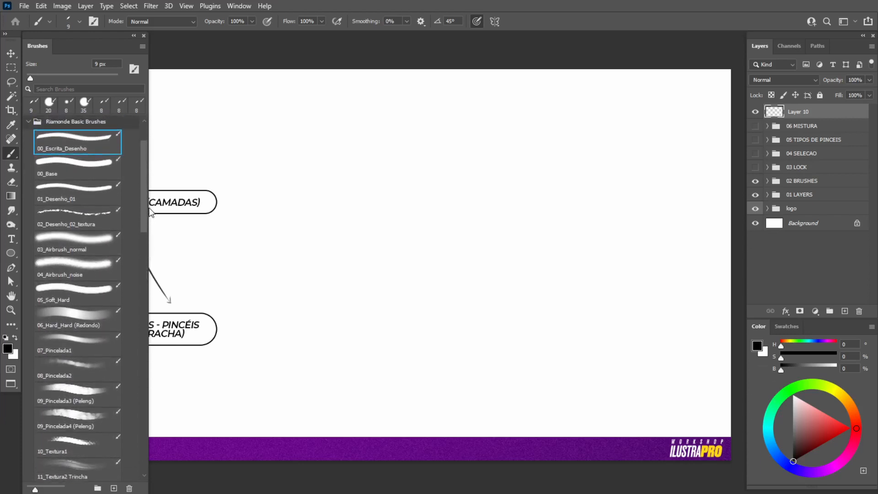
{"action": "left_click_drag", "start_coordinate": [142, 371], "coordinate": [152, 214]}
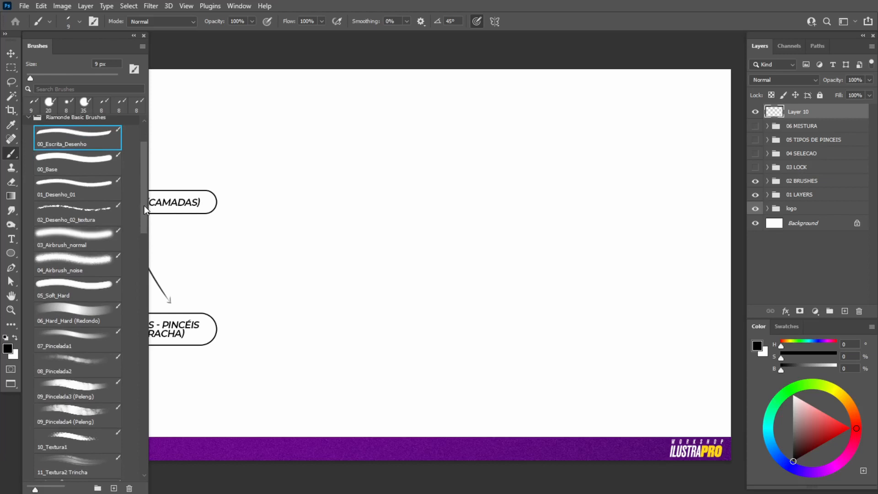
{"action": "left_click_drag", "start_coordinate": [144, 205], "coordinate": [144, 201]}
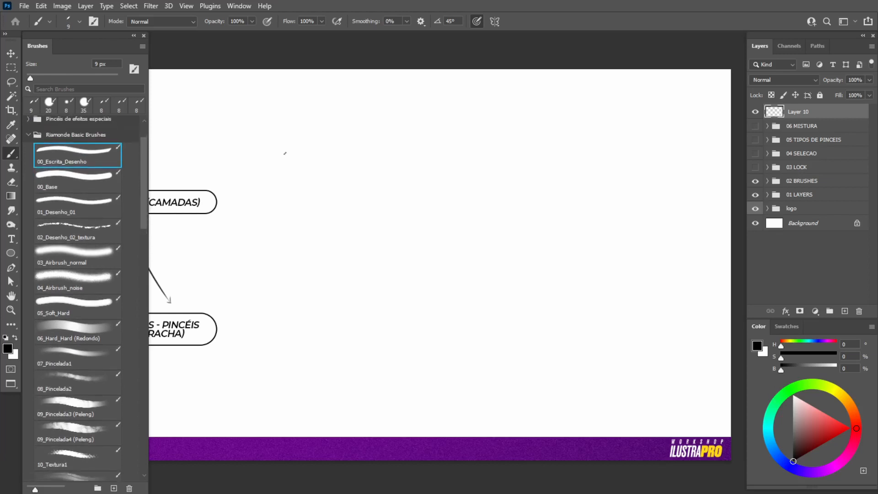
{"action": "mouse_move", "coordinate": [325, 175]}
{"action": "left_mouse_down"}
{"action": "mouse_move", "coordinate": [387, 163]}
{"action": "mouse_move", "coordinate": [422, 184]}
{"action": "mouse_move", "coordinate": [452, 170]}
{"action": "mouse_move", "coordinate": [495, 189]}
{"action": "mouse_move", "coordinate": [574, 181]}
{"action": "left_mouse_up"}
Paint a short, thick black stroke below the wavy line with the 00_Base brush at an enlarged size
{"action": "left_click", "coordinate": [105, 188]}
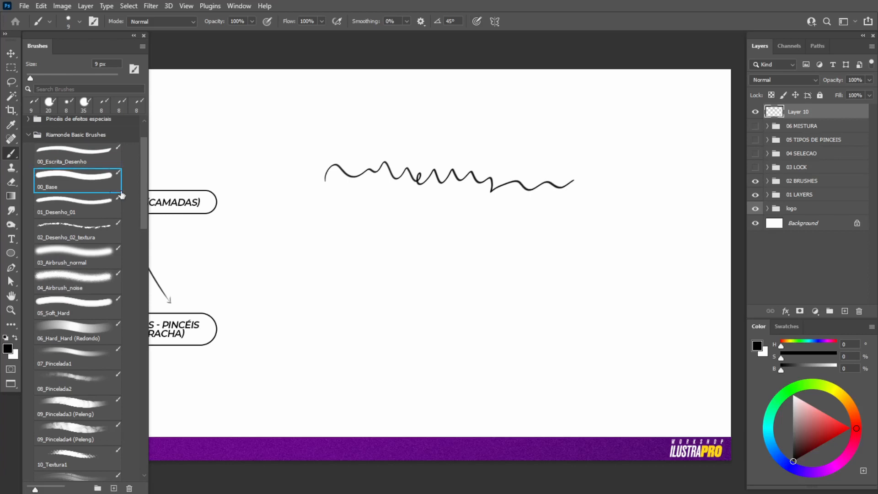
{"action": "left_click_drag", "start_coordinate": [321, 223], "coordinate": [413, 219]}
{"action": "key", "text": "bracketright"}
{"action": "key", "text": "bracketright"}
{"action": "key", "text": "bracketright"}
{"action": "key", "text": "bracketright"}
{"action": "key", "text": "bracketright"}
{"action": "key", "text": "bracketright"}
Draw a wavy sample line with the 01_Desenho_01 brush and a wavy, scribbled one with 02_Desenho_02_textura
{"action": "left_click", "coordinate": [98, 209]}
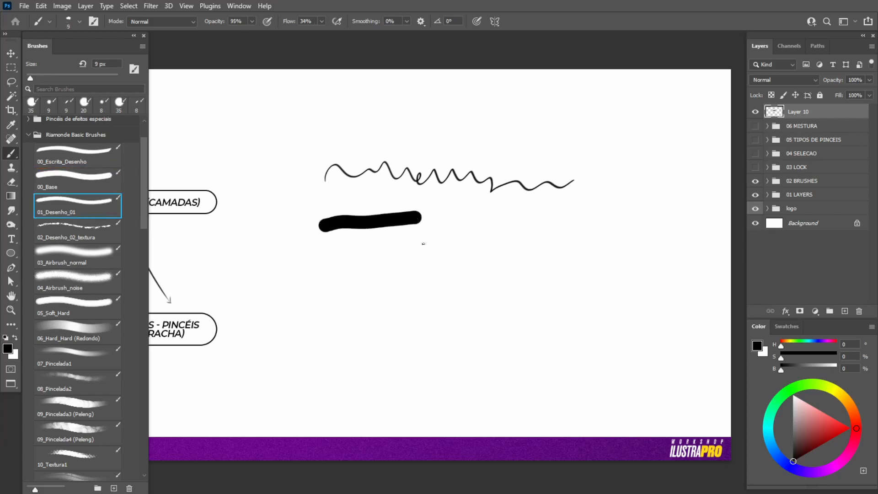
{"action": "left_click_drag", "start_coordinate": [440, 247], "coordinate": [581, 239]}
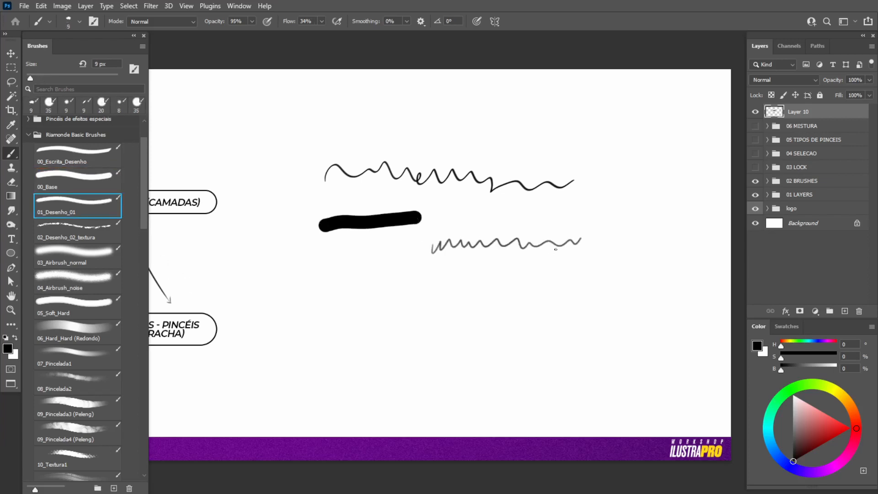
{"action": "left_click", "coordinate": [98, 237]}
{"action": "mouse_move", "coordinate": [517, 212]}
{"action": "left_mouse_down"}
{"action": "mouse_move", "coordinate": [640, 213]}
{"action": "mouse_move", "coordinate": [620, 251]}
{"action": "mouse_move", "coordinate": [657, 254]}
{"action": "left_mouse_up"}
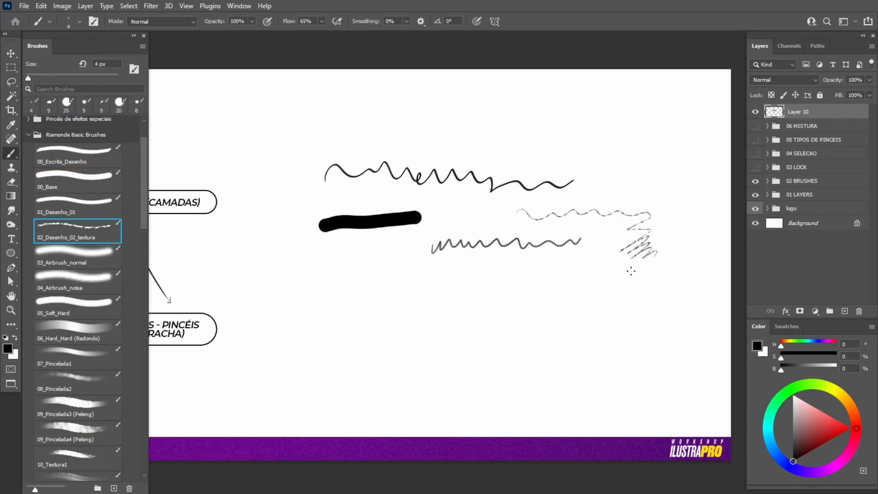
Paint a soft patch with the 03_Airbrush_normal brush and a broad band beneath it with 06_Hard_Hard (Redondo)
{"action": "left_click", "coordinate": [80, 257]}
{"action": "mouse_move", "coordinate": [437, 280]}
{"action": "left_mouse_down"}
{"action": "mouse_move", "coordinate": [510, 283]}
{"action": "mouse_move", "coordinate": [484, 289]}
{"action": "mouse_move", "coordinate": [425, 266]}
{"action": "mouse_move", "coordinate": [505, 280]}
{"action": "mouse_move", "coordinate": [464, 270]}
{"action": "mouse_move", "coordinate": [533, 266]}
{"action": "mouse_move", "coordinate": [563, 285]}
{"action": "mouse_move", "coordinate": [517, 253]}
{"action": "left_mouse_up"}
{"action": "left_click", "coordinate": [83, 332]}
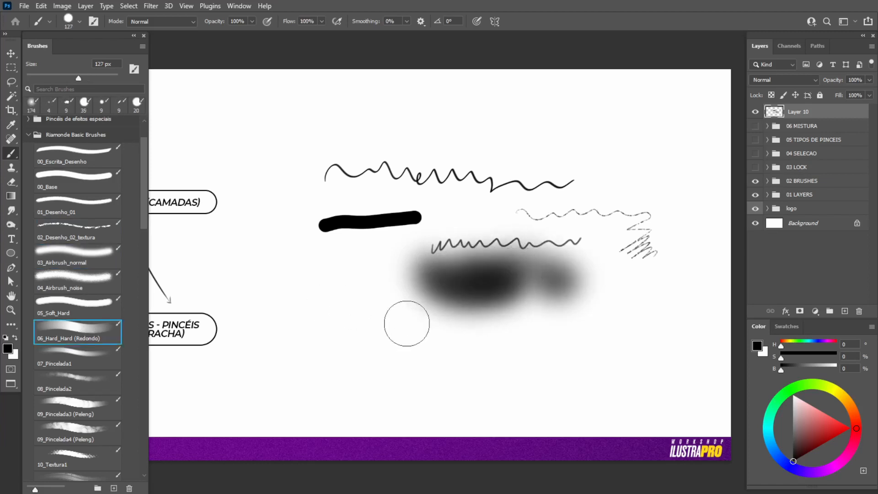
{"action": "mouse_move", "coordinate": [406, 323]}
{"action": "left_mouse_down"}
{"action": "mouse_move", "coordinate": [503, 336]}
{"action": "mouse_move", "coordinate": [638, 323]}
{"action": "left_mouse_up"}
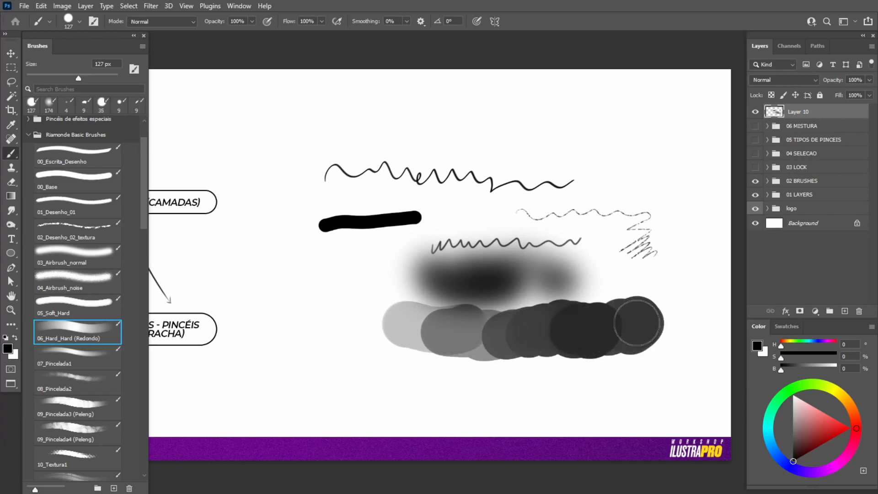
Paint broad overlapping textured strokes beside and above the other samples with the 09_Pincelada3 (Peleng) brush
{"action": "left_click", "coordinate": [87, 413]}
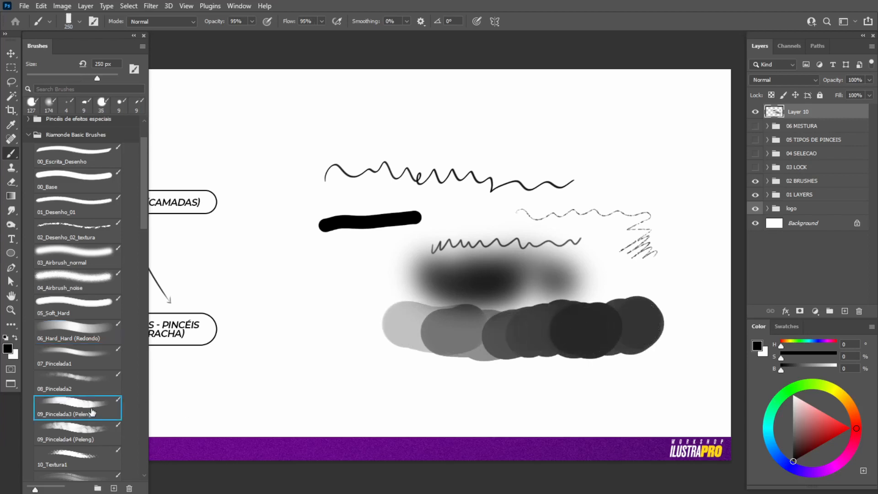
{"action": "left_click_drag", "start_coordinate": [311, 293], "coordinate": [312, 310]}
{"action": "mouse_move", "coordinate": [339, 311]}
{"action": "left_mouse_down"}
{"action": "mouse_move", "coordinate": [314, 327]}
{"action": "mouse_move", "coordinate": [306, 321]}
{"action": "mouse_move", "coordinate": [337, 298]}
{"action": "mouse_move", "coordinate": [439, 270]}
{"action": "left_mouse_up"}
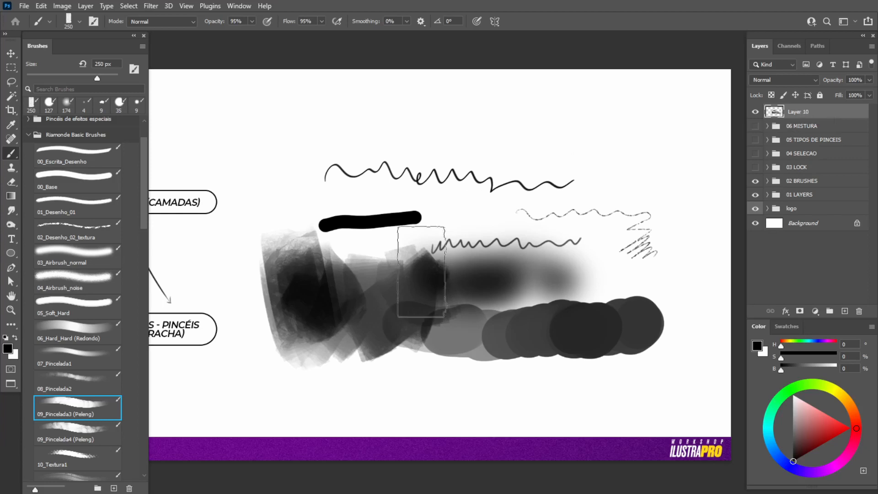
{"action": "left_click_drag", "start_coordinate": [436, 144], "coordinate": [612, 143]}
{"action": "left_click_drag", "start_coordinate": [482, 204], "coordinate": [638, 188]}
{"action": "left_click_drag", "start_coordinate": [536, 219], "coordinate": [671, 220]}
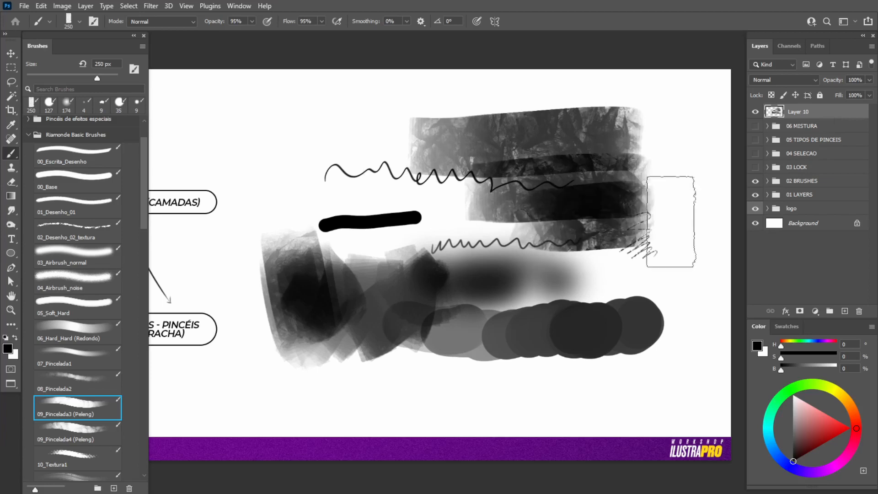
Delete Layer 10 with all the brush samples and collapse the Brushes panel
{"action": "mouse_move", "coordinate": [818, 116]}
{"action": "left_mouse_down"}
{"action": "mouse_move", "coordinate": [824, 300]}
{"action": "mouse_move", "coordinate": [859, 307]}
{"action": "left_mouse_up"}
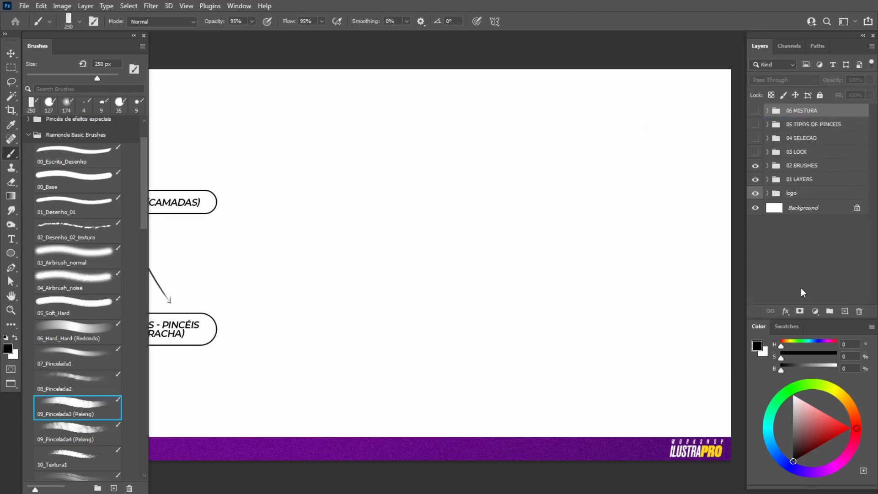
{"action": "left_click", "coordinate": [41, 50]}
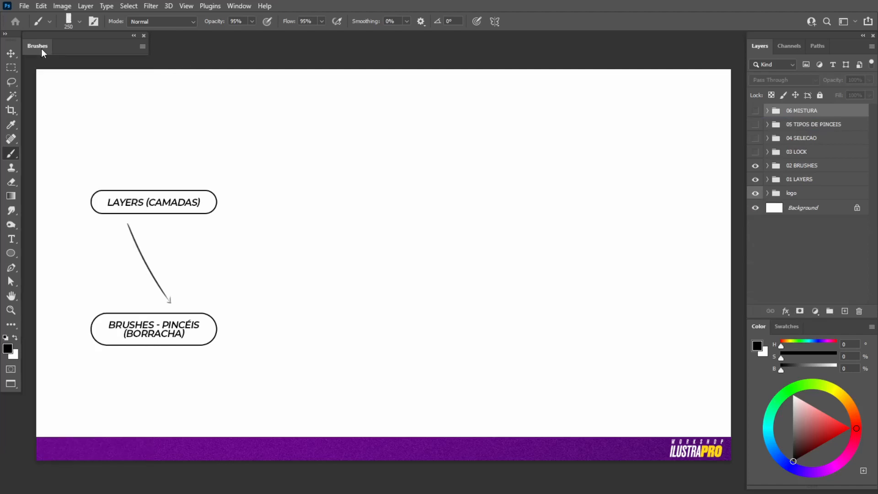
Choose the 00_Escrita_Desenho brush preset and select the Riamonde Basic Brushes group that contains it
{"action": "left_click", "coordinate": [42, 49]}
{"action": "left_click", "coordinate": [73, 155]}
{"action": "left_click", "coordinate": [42, 47]}
{"action": "left_click", "coordinate": [39, 50]}
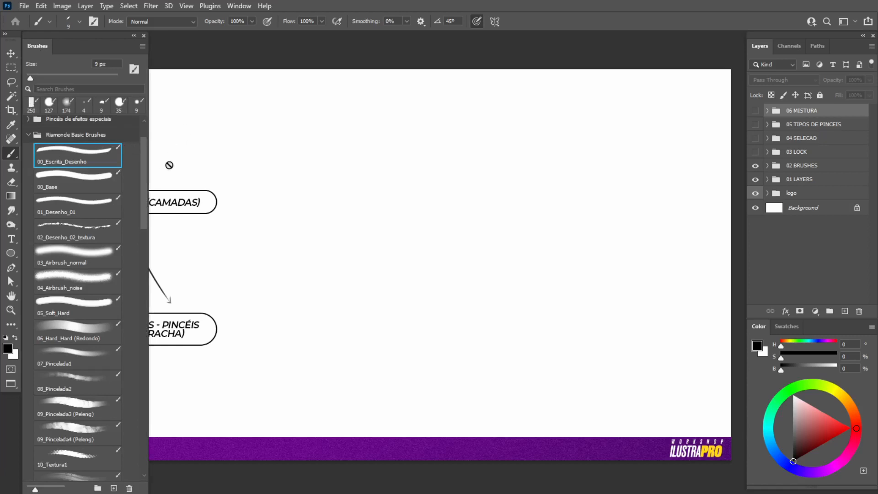
{"action": "left_click", "coordinate": [98, 136]}
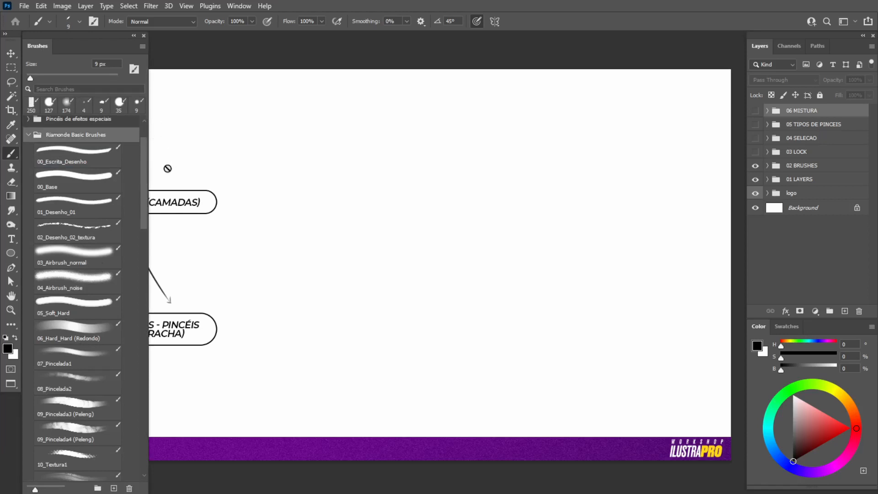
Import the brush file Riamonde - Photoshop Basic Brushes.abr from the arquivos folder and collapse the brush list
{"action": "left_click", "coordinate": [142, 47]}
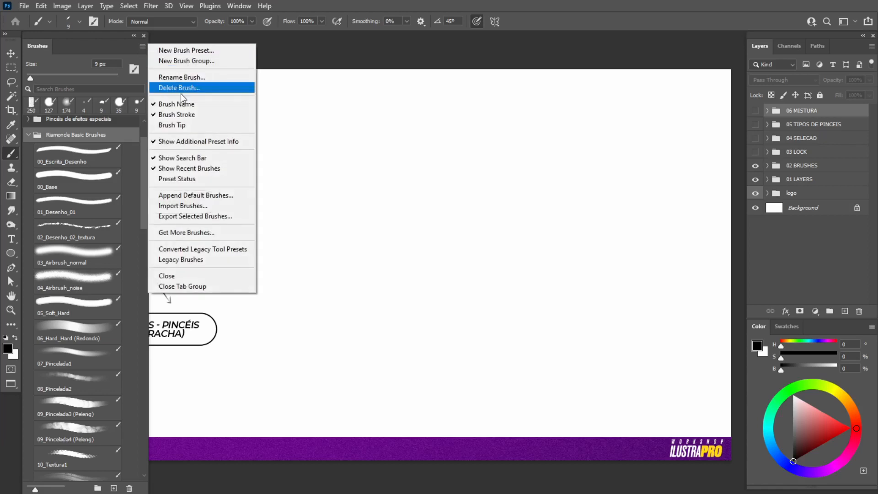
{"action": "left_click", "coordinate": [204, 207]}
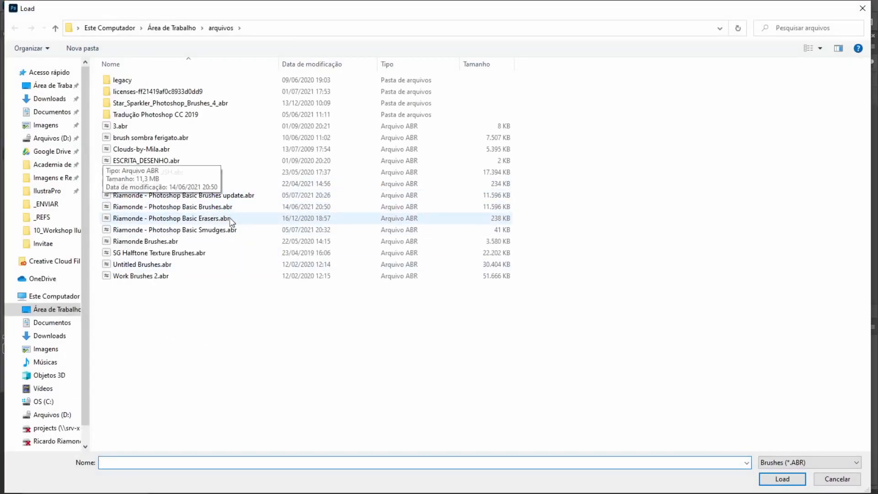
{"action": "left_click", "coordinate": [231, 210]}
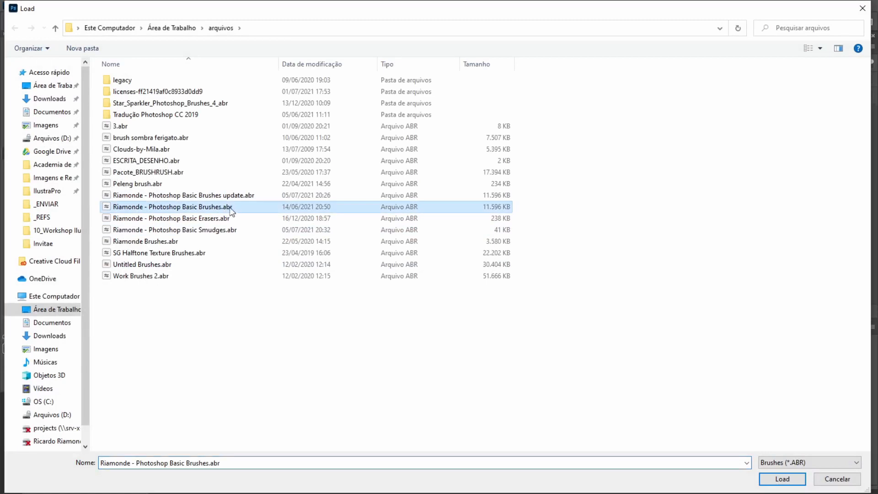
{"action": "left_click", "coordinate": [783, 479]}
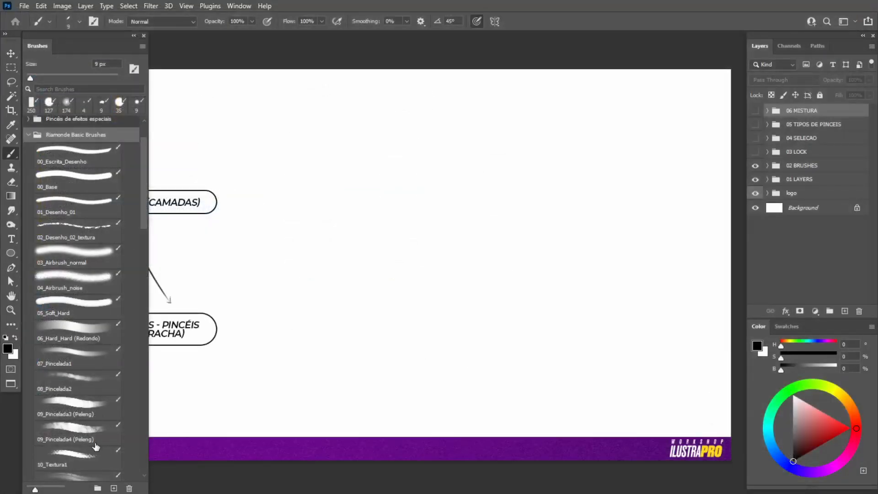
{"action": "double_click", "coordinate": [44, 44]}
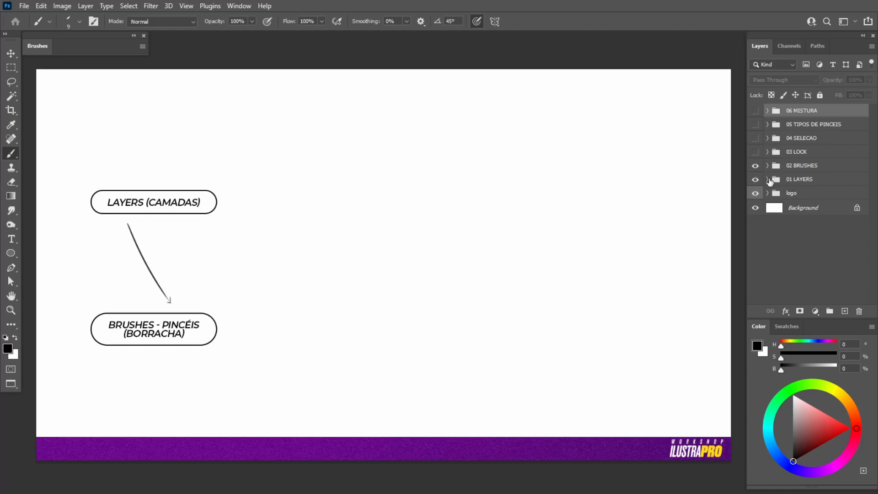
{"action": "left_click", "coordinate": [38, 46]}
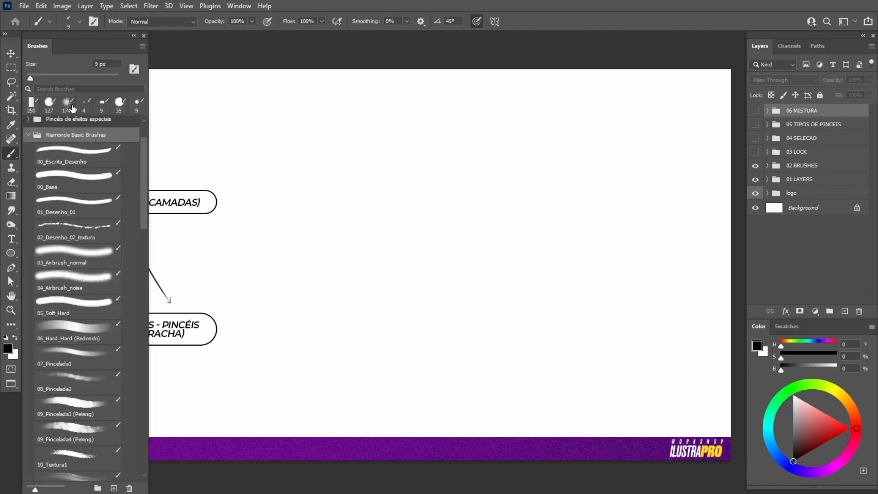
{"action": "left_click", "coordinate": [37, 49]}
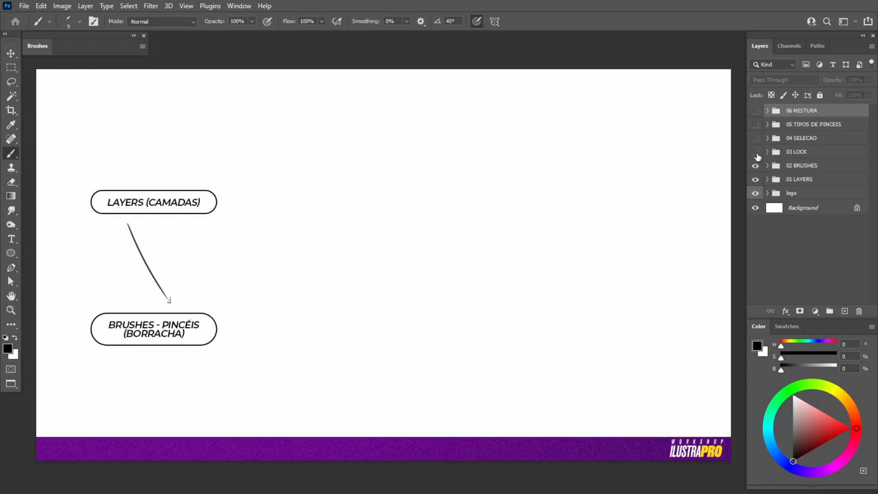
Show the 03 LOCK group and add a new empty layer above all the groups
{"action": "left_click", "coordinate": [756, 153]}
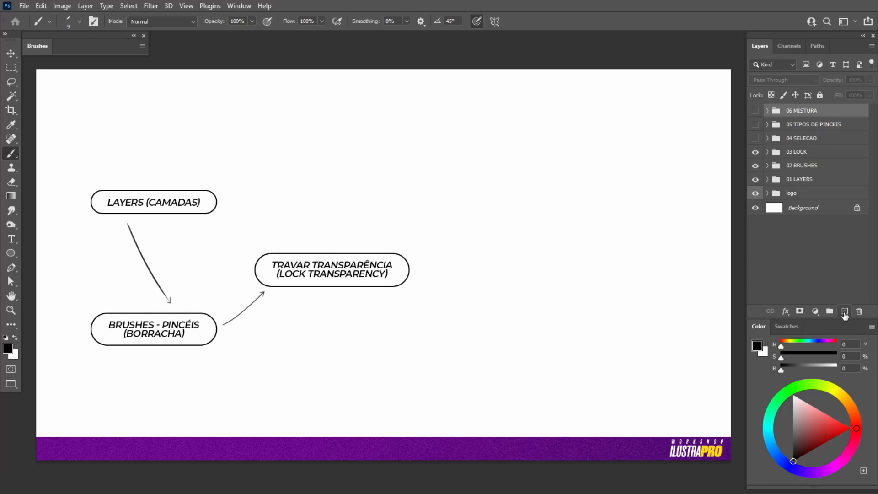
{"action": "left_click", "coordinate": [844, 311]}
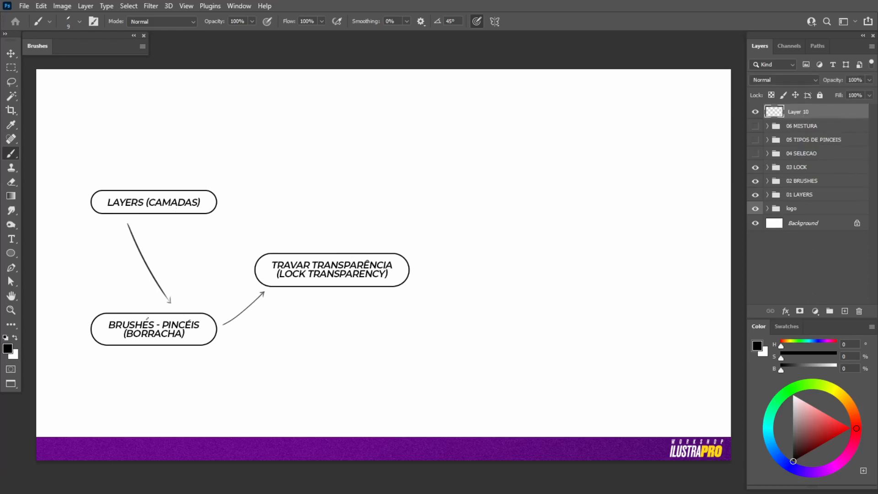
Choose the 00_Base brush and set the foreground colour to a bright green (H 118, S 59, B 81)
{"action": "left_click", "coordinate": [50, 48]}
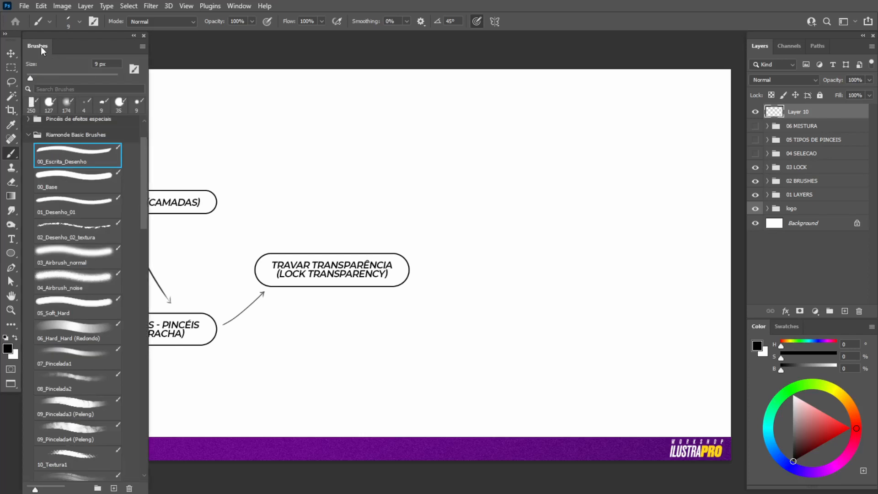
{"action": "left_click", "coordinate": [42, 48]}
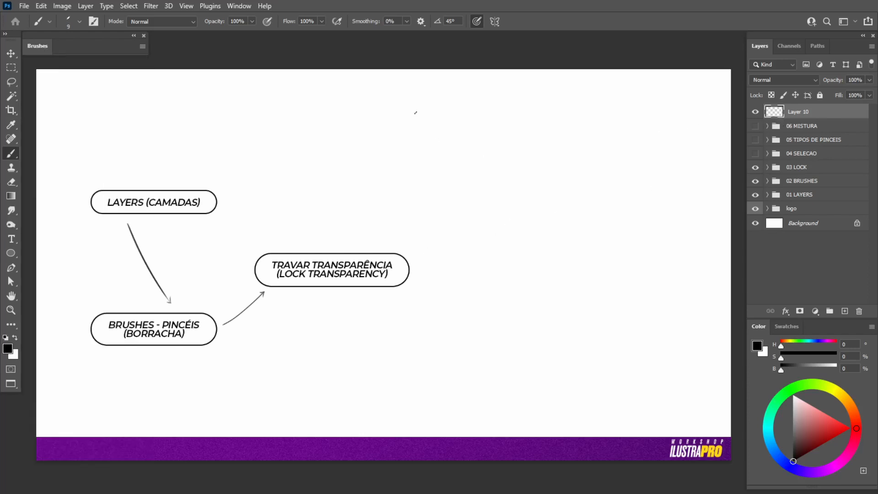
{"action": "left_click", "coordinate": [46, 48]}
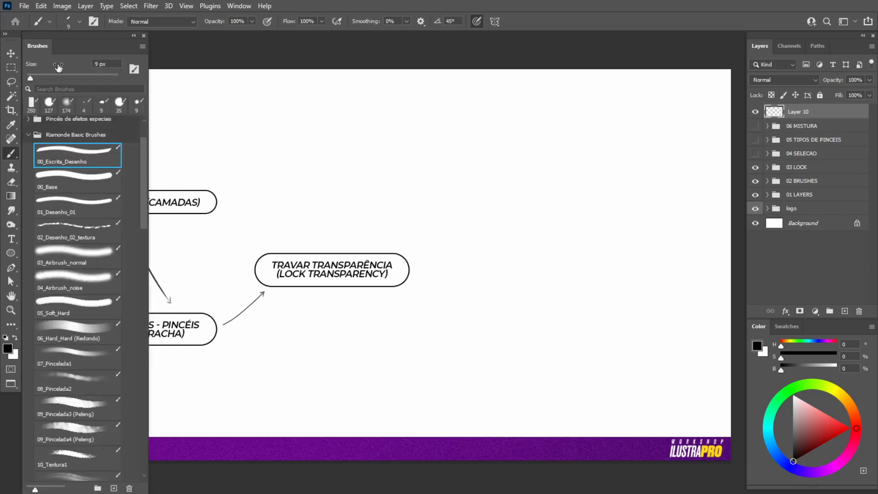
{"action": "left_click", "coordinate": [97, 183]}
{"action": "left_click", "coordinate": [38, 49]}
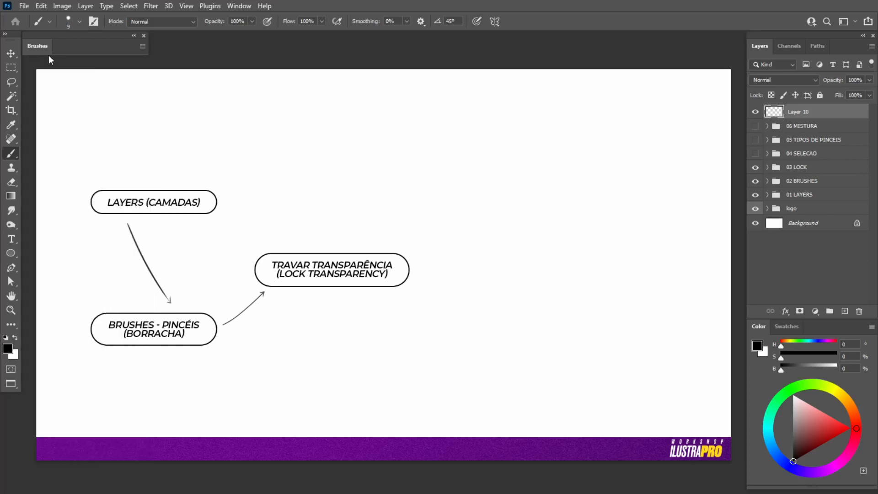
{"action": "left_click", "coordinate": [821, 423]}
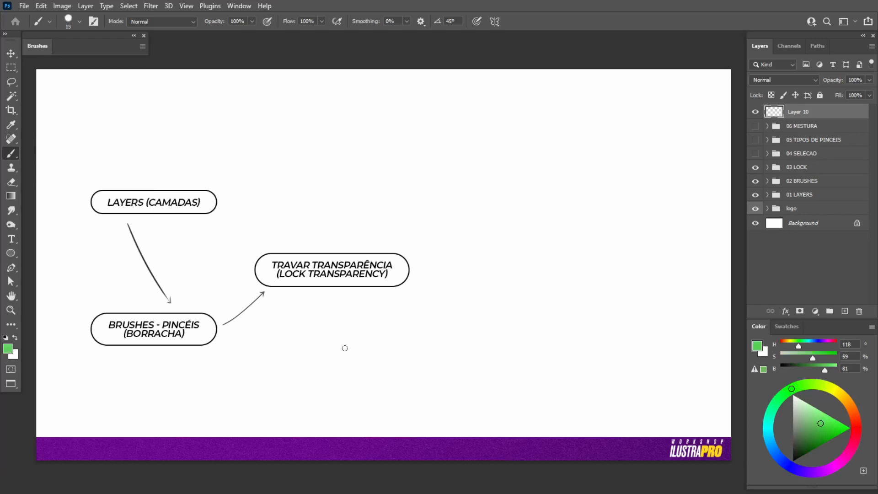
Enlarge the brush to 300 px and stamp one green circle below the TRAVAR TRANSPARÊNCIA label, discarding the smaller trial blob
{"action": "key", "text": "bracketright"}
{"action": "key", "text": "bracketright"}
{"action": "key", "text": "bracketright"}
{"action": "key", "text": "bracketright"}
{"action": "key", "text": "bracketright"}
{"action": "key", "text": "bracketright"}
{"action": "key", "text": "bracketright"}
{"action": "key", "text": "bracketright"}
{"action": "key", "text": "bracketright"}
{"action": "key", "text": "bracketright"}
{"action": "key", "text": "bracketright"}
{"action": "left_click", "coordinate": [342, 360]}
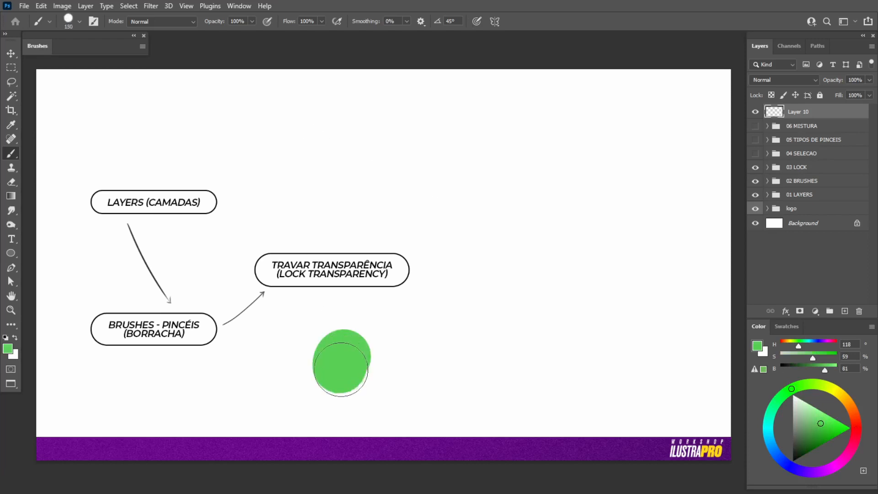
{"action": "key", "text": "ctrl+z"}
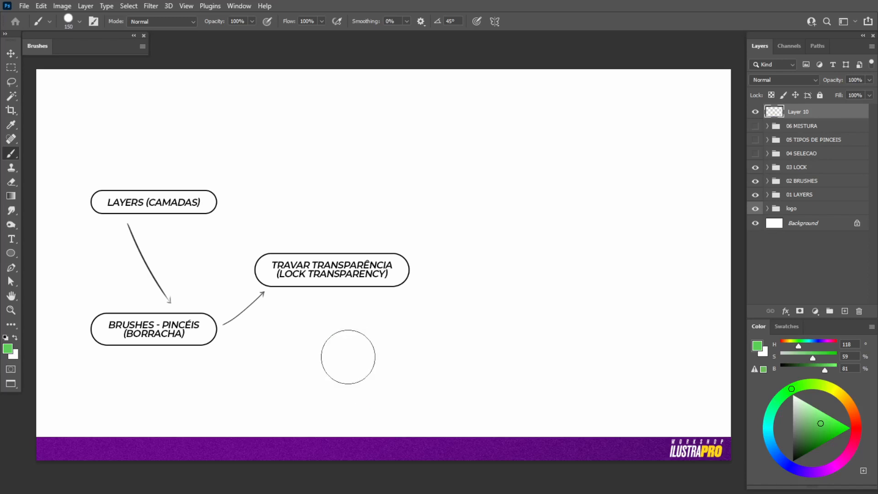
{"action": "key", "text": "bracketright"}
{"action": "key", "text": "bracketright"}
{"action": "key", "text": "bracketright"}
{"action": "key", "text": "bracketright"}
{"action": "left_click", "coordinate": [351, 366]}
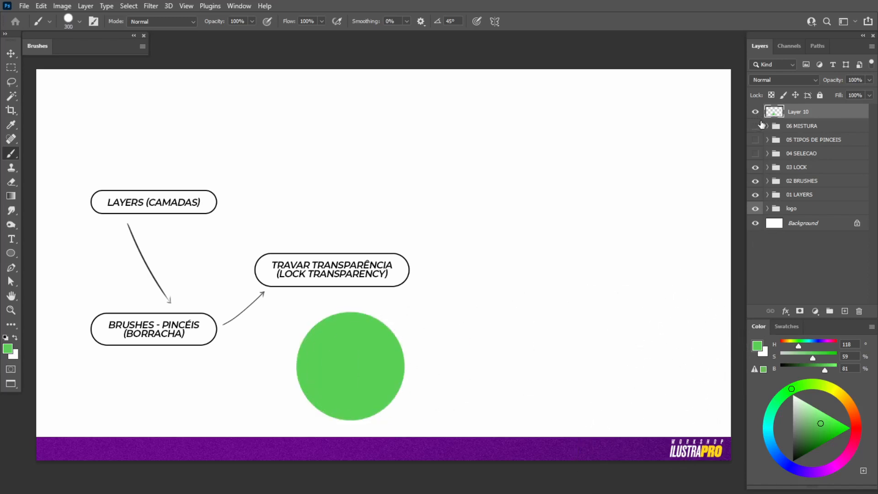
Show only the green circle's layer to examine its transparent surroundings, and restore the other layers
{"action": "left_click", "coordinate": [756, 112], "text": "alt"}
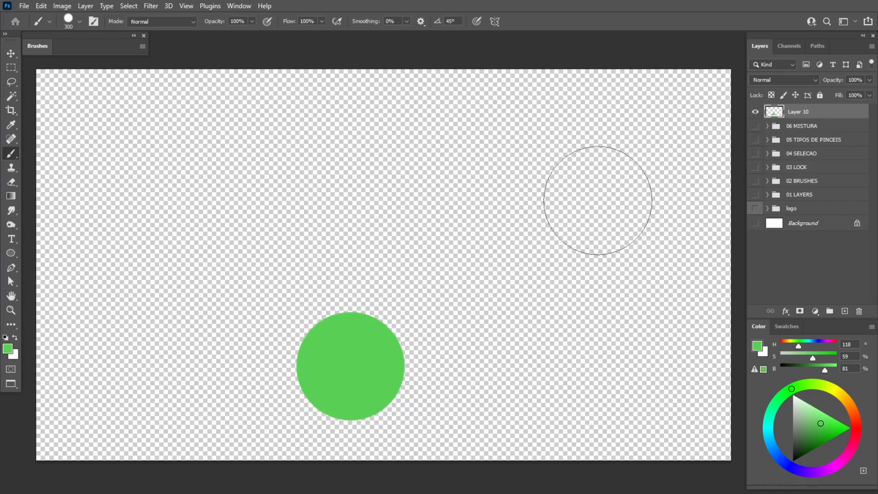
{"action": "left_click", "coordinate": [756, 111], "text": "alt"}
Move the green circle over the TRAVAR TRANSPARÊNCIA label, try a lower layer opacity, and return the circle below the label at 100%
{"action": "key", "text": "v"}
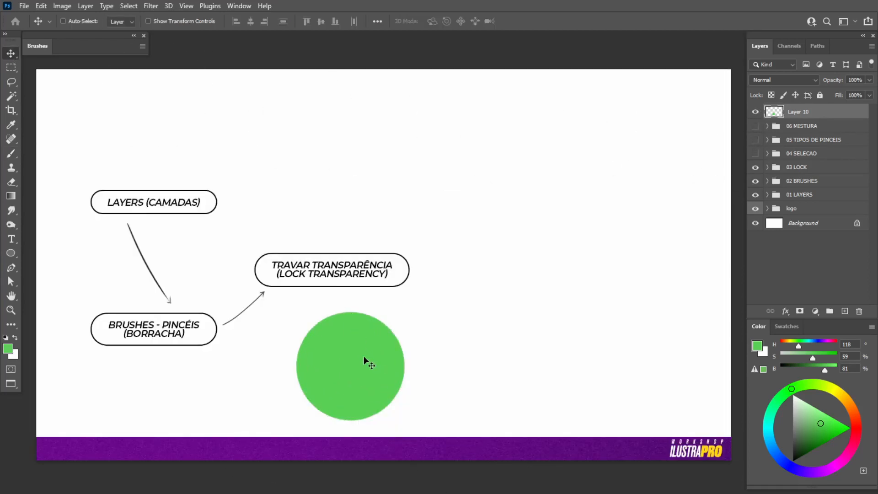
{"action": "left_click_drag", "start_coordinate": [366, 362], "coordinate": [352, 291]}
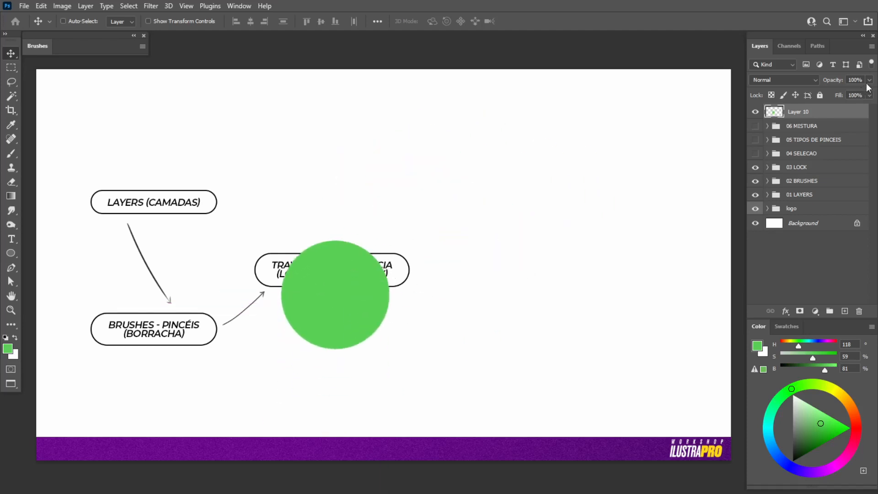
{"action": "left_click", "coordinate": [869, 80]}
{"action": "left_click_drag", "start_coordinate": [870, 92], "coordinate": [855, 93]}
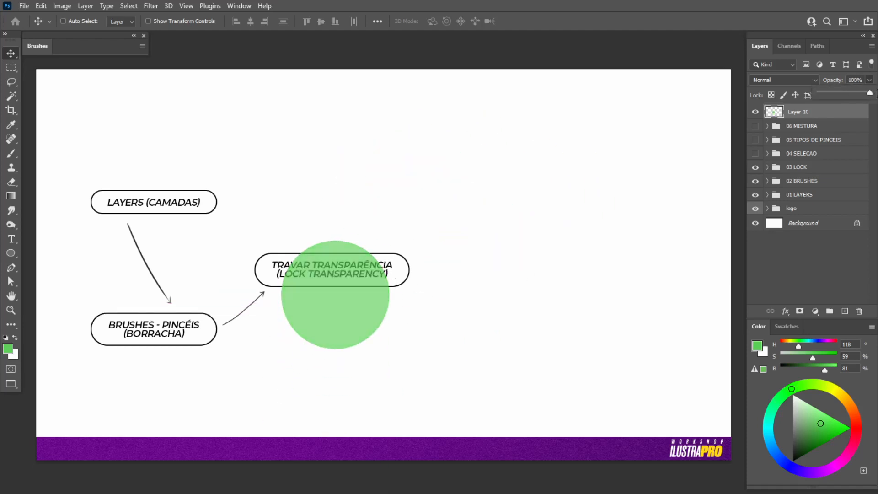
{"action": "left_click", "coordinate": [368, 289]}
{"action": "left_click_drag", "start_coordinate": [368, 289], "coordinate": [368, 359]}
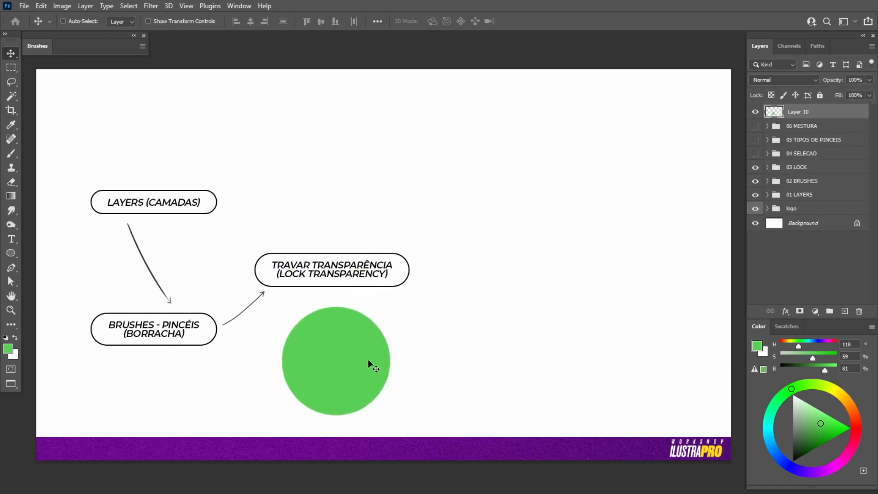
Choose the 09_Pincelada3 (Peleng) brush and set the foreground colour to a dark green (H 118, S 38, B 34)
{"action": "left_click", "coordinate": [47, 50]}
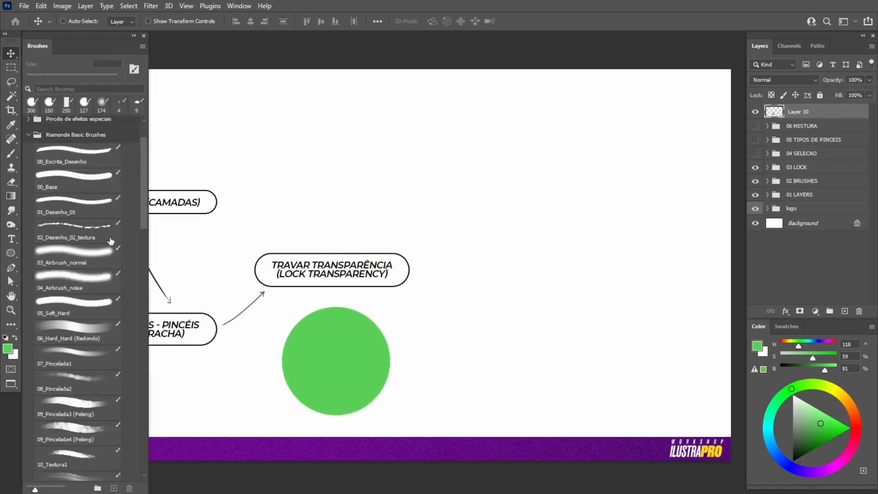
{"action": "key", "text": "b"}
{"action": "left_click", "coordinate": [87, 409]}
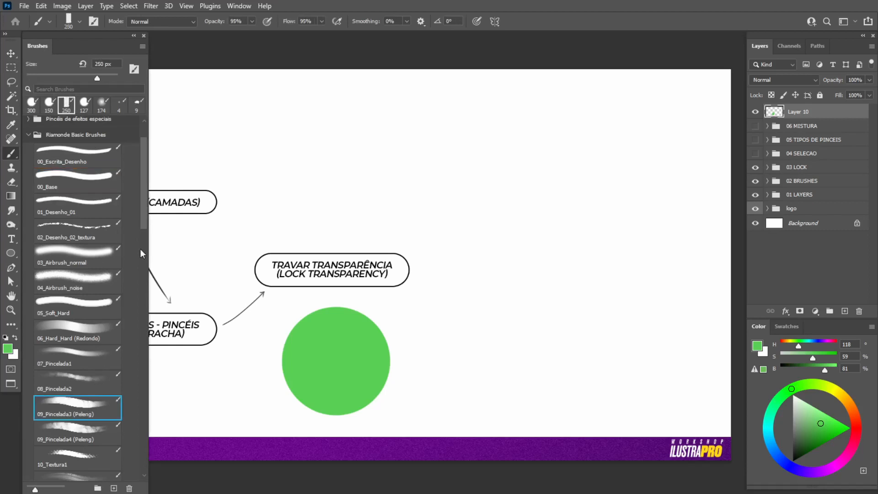
{"action": "left_click", "coordinate": [44, 42]}
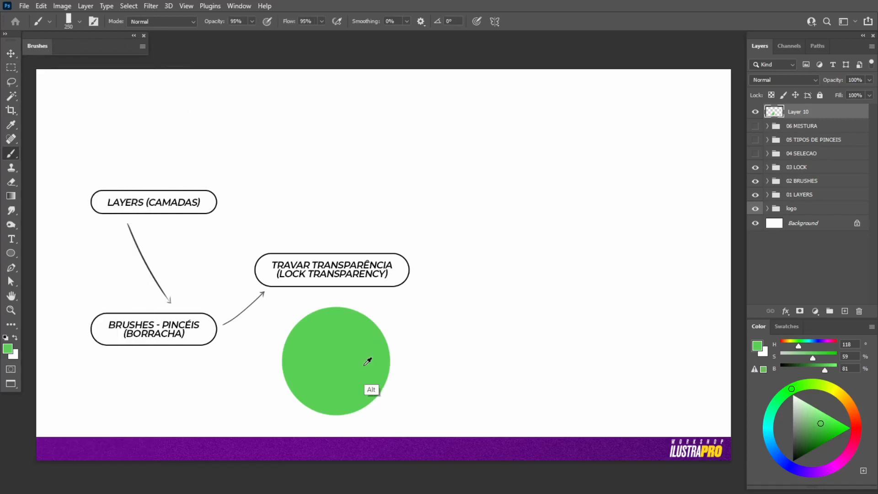
{"action": "left_click", "coordinate": [800, 441]}
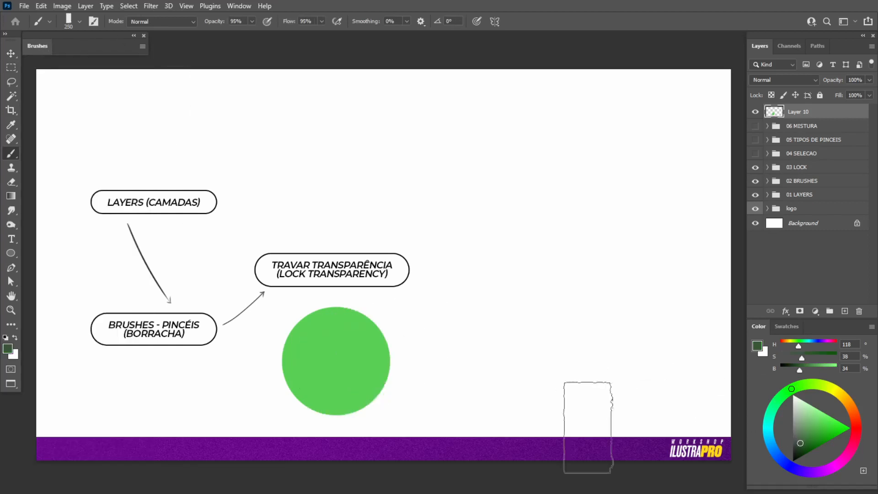
Try painting dark green over the lower part of the circle without locking transparency, and undo the stroke
{"action": "mouse_move", "coordinate": [347, 380]}
{"action": "left_mouse_down"}
{"action": "mouse_move", "coordinate": [359, 402]}
{"action": "mouse_move", "coordinate": [311, 380]}
{"action": "mouse_move", "coordinate": [338, 377]}
{"action": "left_mouse_up"}
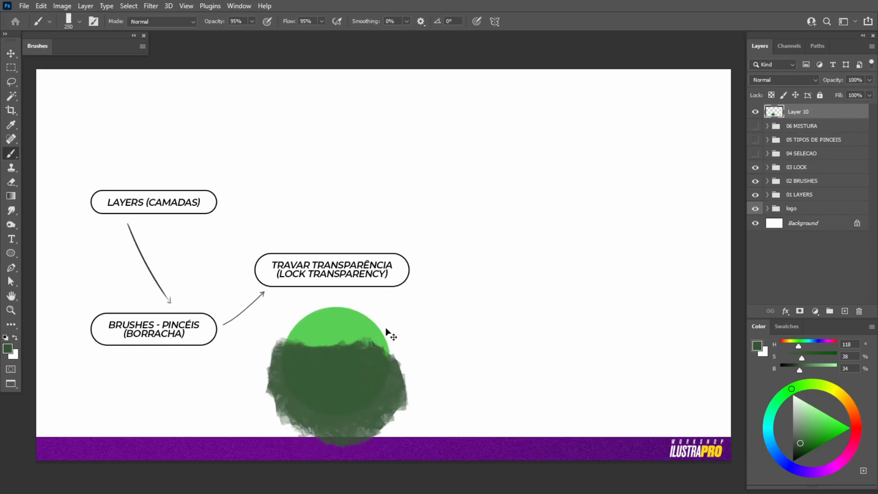
{"action": "key", "text": "ctrl+z"}
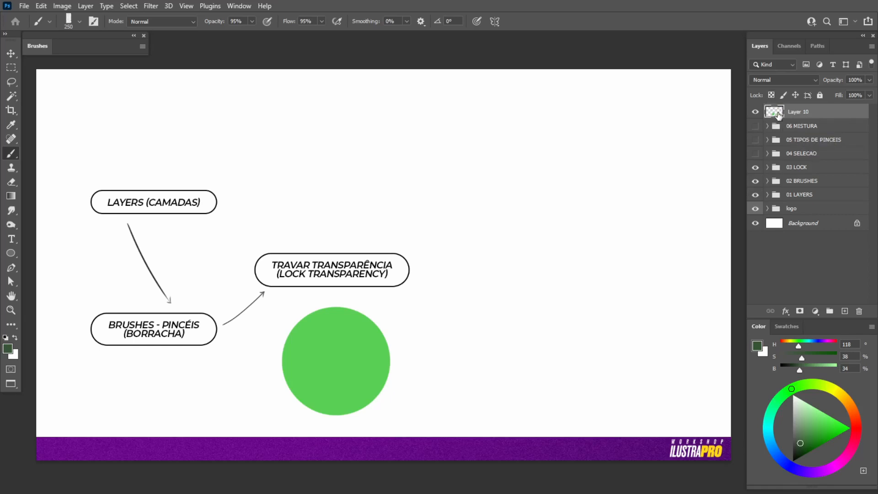
Lock the transparent pixels of Layer 10 and shade the lower part of the circle with dark green strokes
{"action": "mouse_move", "coordinate": [778, 113]}
{"action": "left_mouse_down"}
{"action": "mouse_move", "coordinate": [348, 338]}
{"action": "mouse_move", "coordinate": [298, 414]}
{"action": "mouse_move", "coordinate": [782, 104]}
{"action": "left_mouse_up"}
{"action": "left_click", "coordinate": [772, 95]}
{"action": "mouse_move", "coordinate": [352, 425]}
{"action": "left_mouse_down"}
{"action": "mouse_move", "coordinate": [310, 426]}
{"action": "mouse_move", "coordinate": [336, 369]}
{"action": "mouse_move", "coordinate": [306, 372]}
{"action": "mouse_move", "coordinate": [298, 363]}
{"action": "mouse_move", "coordinate": [339, 407]}
{"action": "mouse_move", "coordinate": [366, 367]}
{"action": "mouse_move", "coordinate": [380, 398]}
{"action": "left_mouse_up"}
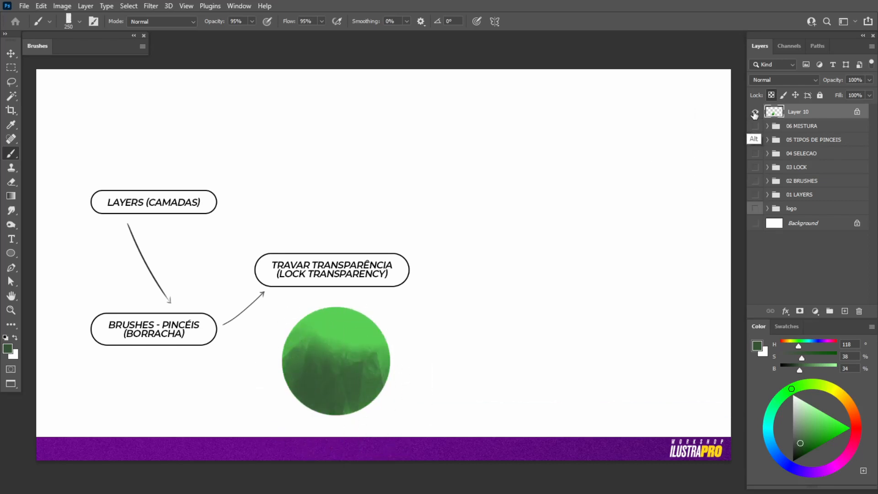
Isolate the shaded circle's layer to examine its edges against the transparency, and bring back the other layers
{"action": "left_click", "coordinate": [755, 112], "text": "alt"}
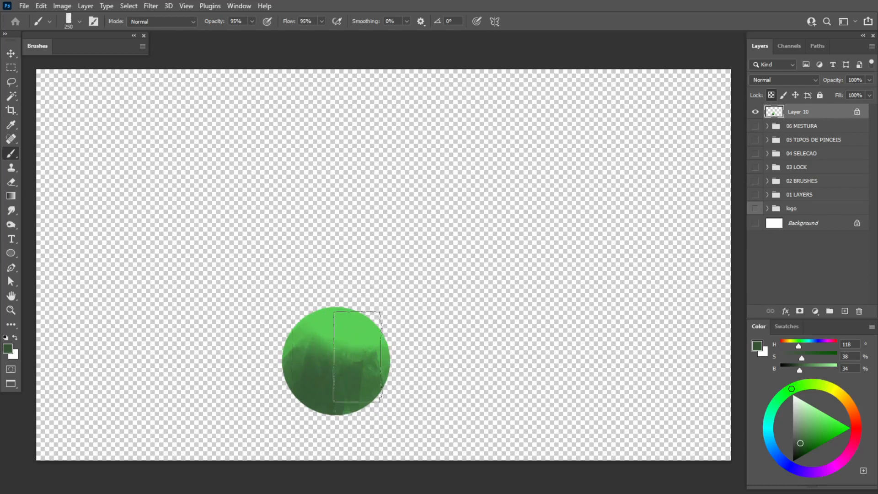
{"action": "left_click", "coordinate": [755, 112], "text": "alt"}
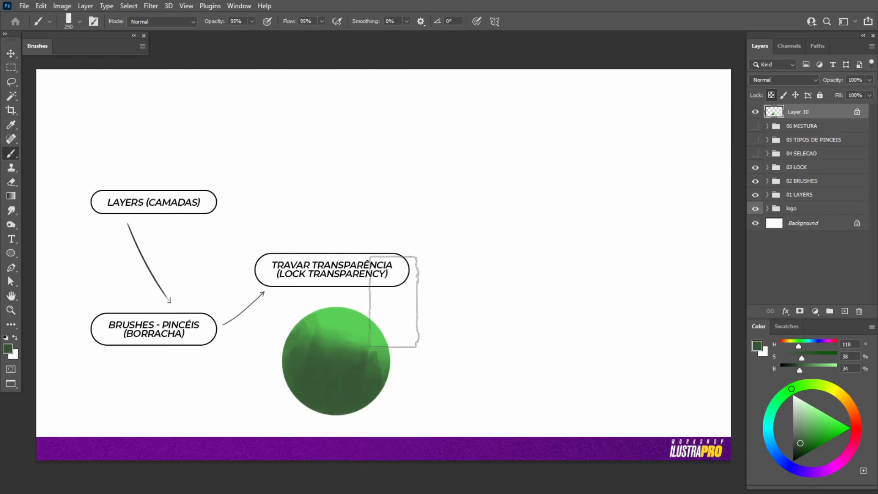
Blend darker, sampled and lighter green textured strokes across the circle to build its shadow and highlight
{"action": "mouse_move", "coordinate": [392, 343]}
{"action": "left_mouse_down"}
{"action": "mouse_move", "coordinate": [349, 376]}
{"action": "mouse_move", "coordinate": [352, 339]}
{"action": "mouse_move", "coordinate": [339, 402]}
{"action": "left_mouse_up"}
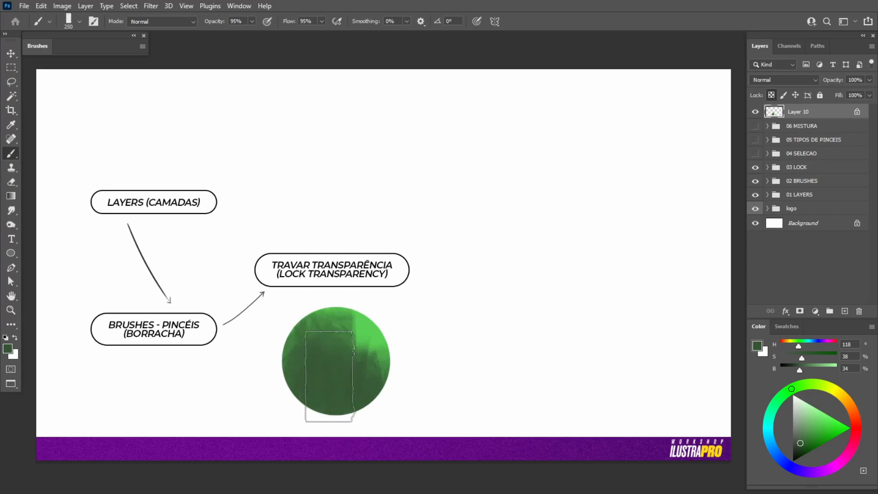
{"action": "left_click", "coordinate": [382, 331], "text": "alt"}
{"action": "mouse_move", "coordinate": [334, 349]}
{"action": "left_mouse_down"}
{"action": "mouse_move", "coordinate": [323, 349]}
{"action": "mouse_move", "coordinate": [376, 352]}
{"action": "mouse_move", "coordinate": [364, 321]}
{"action": "left_mouse_up"}
{"action": "left_click", "coordinate": [814, 406]}
{"action": "left_click", "coordinate": [327, 372], "text": "alt"}
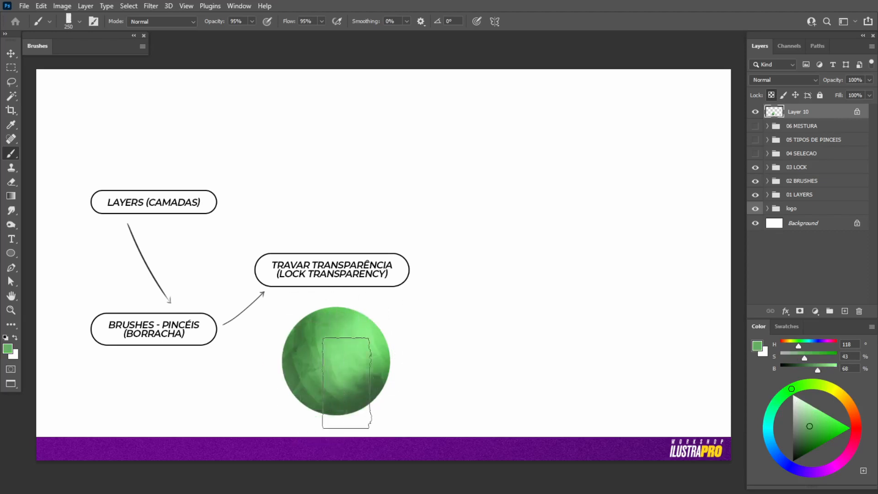
Cover the circle with mid-green textured strokes and brush sampled light green along its upper right edge
{"action": "mouse_move", "coordinate": [345, 378]}
{"action": "left_mouse_down"}
{"action": "mouse_move", "coordinate": [302, 338]}
{"action": "mouse_move", "coordinate": [315, 332]}
{"action": "mouse_move", "coordinate": [420, 389]}
{"action": "left_mouse_up"}
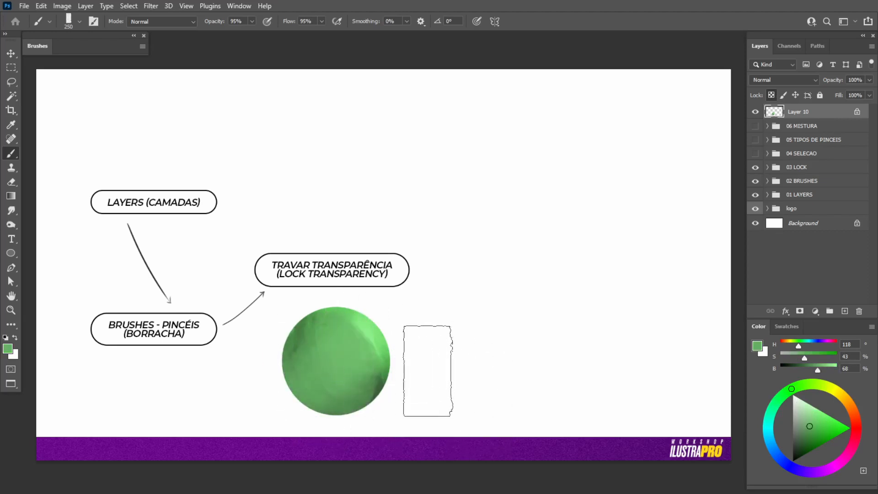
{"action": "left_click", "coordinate": [371, 312], "text": "alt"}
{"action": "mouse_move", "coordinate": [371, 311]}
{"action": "left_mouse_down"}
{"action": "mouse_move", "coordinate": [394, 373]}
{"action": "mouse_move", "coordinate": [355, 296]}
{"action": "mouse_move", "coordinate": [385, 319]}
{"action": "left_mouse_up"}
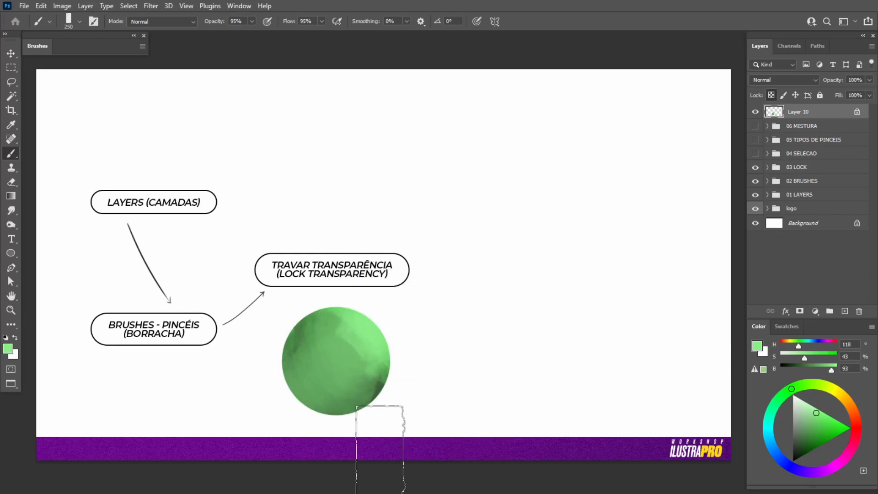
Enlarge the brush to 500 px, tint the circle with blue (H 216, S 59, B 59), and blend sampled green over its right half
{"action": "left_click", "coordinate": [776, 454]}
{"action": "left_click", "coordinate": [813, 434]}
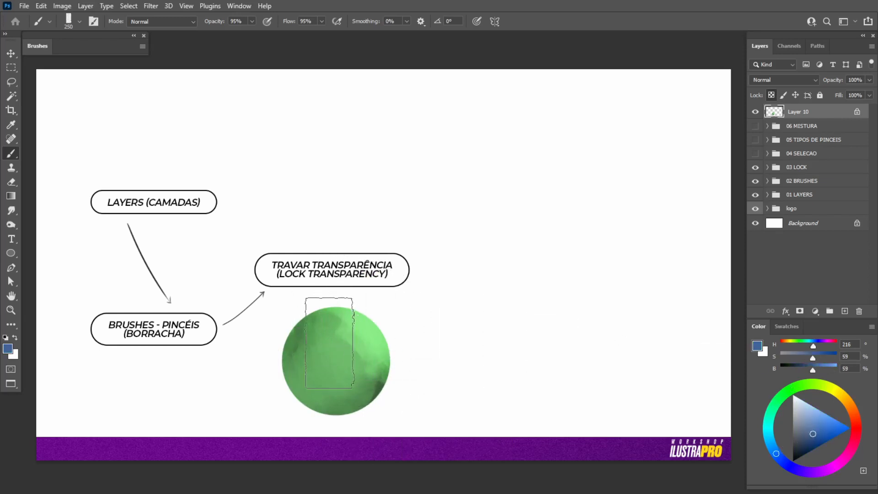
{"action": "key", "text": "bracketright"}
{"action": "key", "text": "bracketright"}
{"action": "key", "text": "bracketright"}
{"action": "mouse_move", "coordinate": [329, 343]}
{"action": "left_mouse_down"}
{"action": "mouse_move", "coordinate": [329, 362]}
{"action": "mouse_move", "coordinate": [309, 344]}
{"action": "mouse_move", "coordinate": [298, 380]}
{"action": "mouse_move", "coordinate": [333, 401]}
{"action": "mouse_move", "coordinate": [350, 361]}
{"action": "mouse_move", "coordinate": [300, 333]}
{"action": "left_mouse_up"}
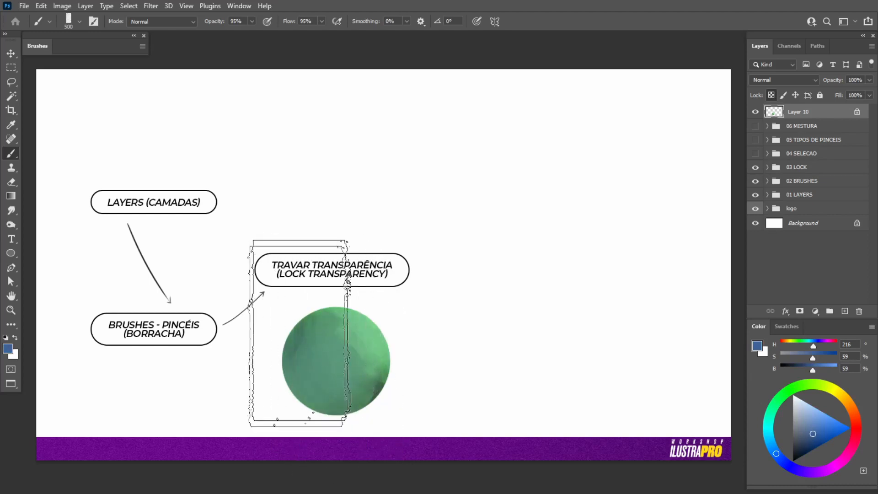
{"action": "left_click", "coordinate": [373, 365], "text": "alt"}
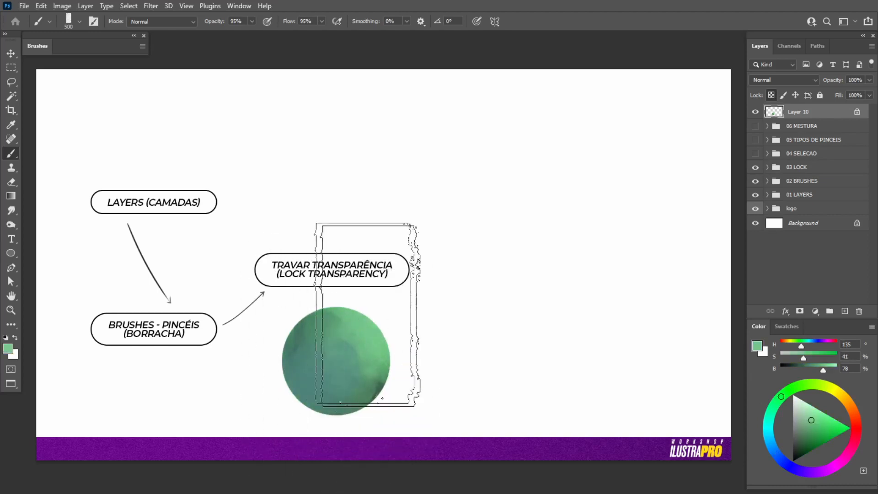
{"action": "left_click_drag", "start_coordinate": [373, 323], "coordinate": [408, 376]}
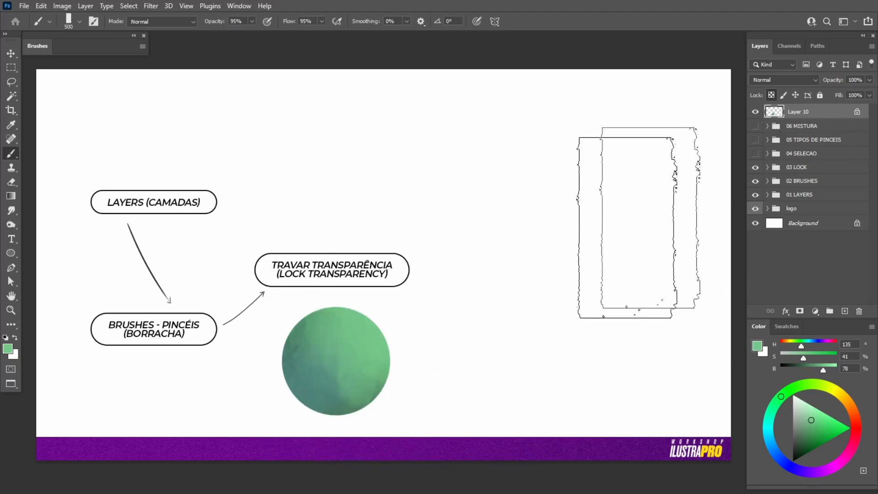
Show the 04 SELECAO group and move the shaded circle above the TRAVAR TRANSPARÊNCIA label
{"action": "left_click", "coordinate": [755, 154]}
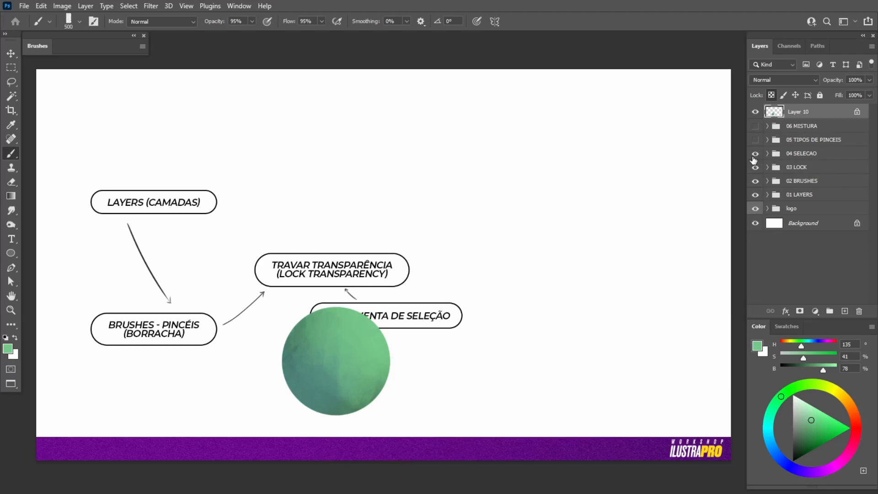
{"action": "key", "text": "v"}
{"action": "mouse_move", "coordinate": [395, 361]}
{"action": "left_mouse_down"}
{"action": "mouse_move", "coordinate": [397, 247]}
{"action": "mouse_move", "coordinate": [373, 150]}
{"action": "left_mouse_up"}
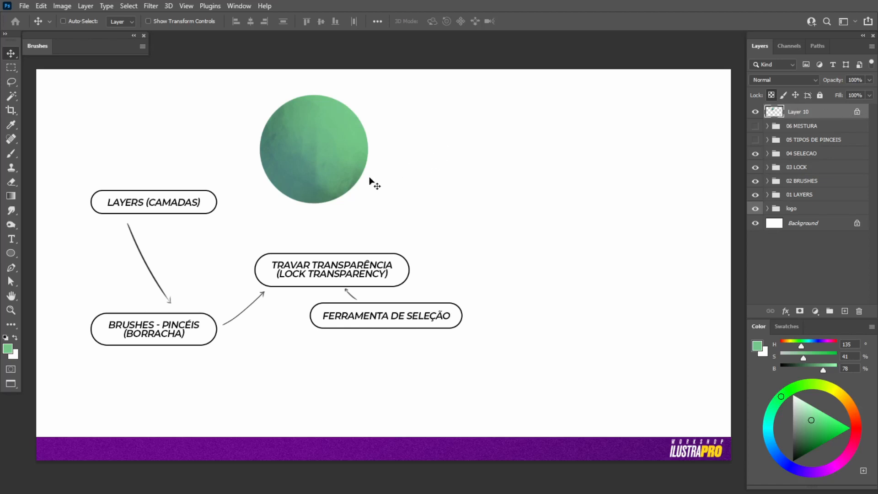
Unlock Layer 10, paint a large green patch beside the circle, relock its transparency, and cover both shapes with dark green
{"action": "key", "text": "b"}
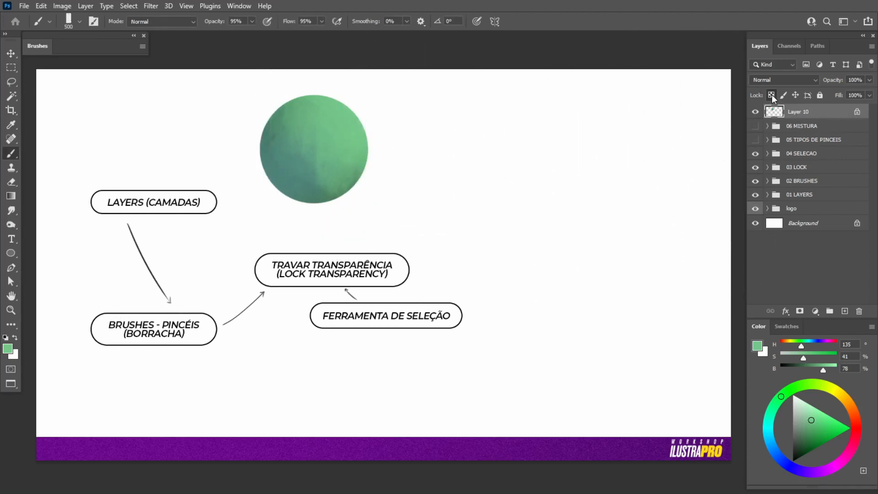
{"action": "mouse_move", "coordinate": [513, 216]}
{"action": "left_mouse_down"}
{"action": "mouse_move", "coordinate": [543, 238]}
{"action": "mouse_move", "coordinate": [549, 215]}
{"action": "mouse_move", "coordinate": [520, 224]}
{"action": "left_mouse_up"}
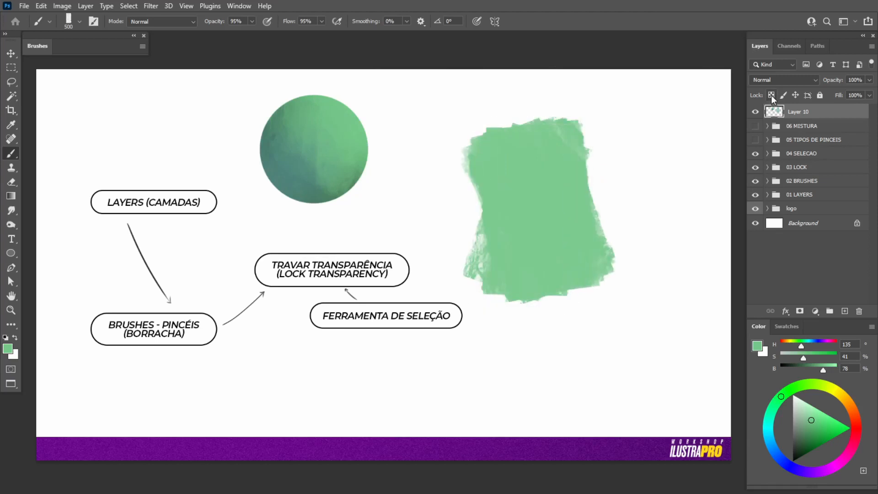
{"action": "left_click", "coordinate": [798, 451]}
{"action": "mouse_move", "coordinate": [590, 256]}
{"action": "left_mouse_down"}
{"action": "mouse_move", "coordinate": [583, 206]}
{"action": "mouse_move", "coordinate": [433, 137]}
{"action": "mouse_move", "coordinate": [382, 139]}
{"action": "mouse_move", "coordinate": [543, 284]}
{"action": "mouse_move", "coordinate": [309, 156]}
{"action": "mouse_move", "coordinate": [591, 253]}
{"action": "left_mouse_up"}
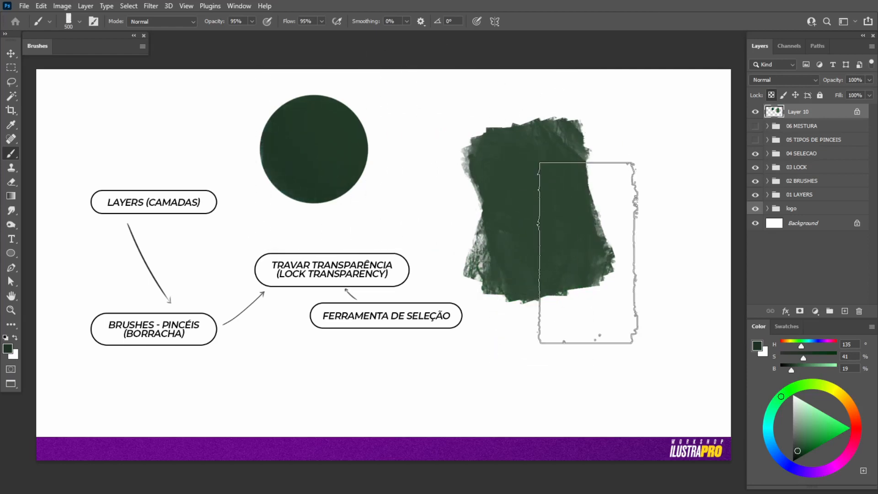
Isolate Layer 10 to examine the dark circle and patch against the transparency, and bring back the other layers
{"action": "left_click", "coordinate": [756, 112], "text": "alt"}
{"action": "left_click", "coordinate": [755, 113], "text": "alt"}
{"action": "left_click", "coordinate": [755, 113], "text": "alt"}
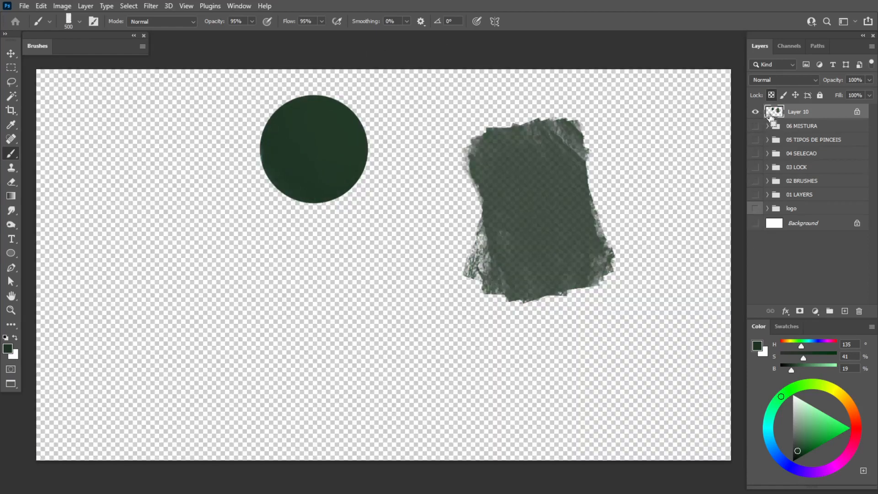
{"action": "left_click", "coordinate": [755, 112], "text": "alt"}
Undo the dark green paint and the large green patch on Layer 10
{"action": "key", "text": "ctrl+z"}
{"action": "key", "text": "ctrl+z"}
{"action": "key", "text": "ctrl+z"}
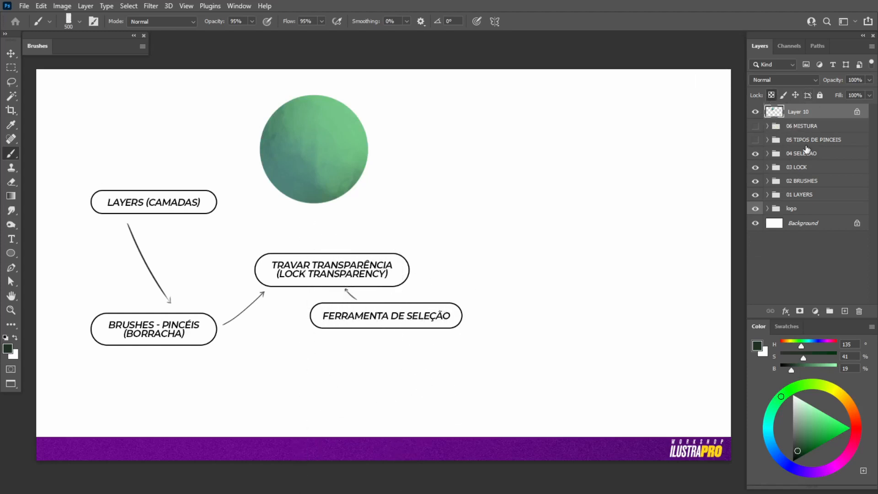
Unlock Layer 10's transparent pixels, lasso a rounded shape beside the circle, and sample the circle's green for the brush
{"action": "left_click", "coordinate": [772, 96]}
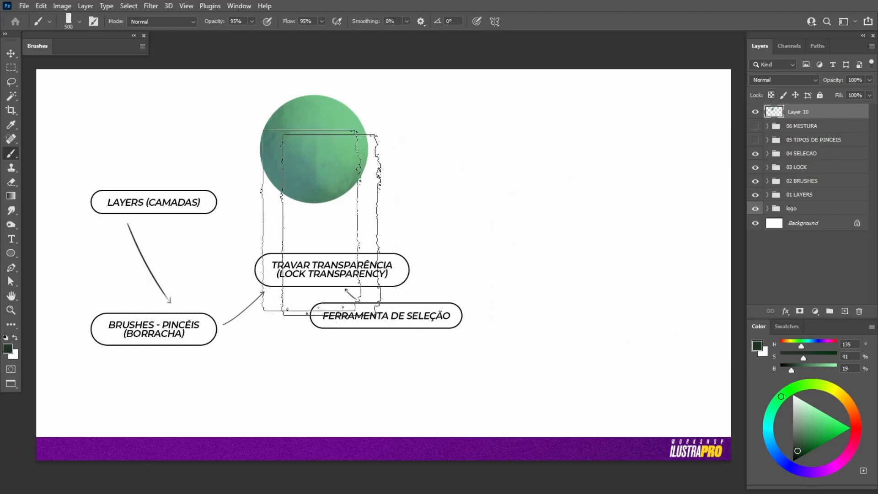
{"action": "left_click", "coordinate": [12, 82]}
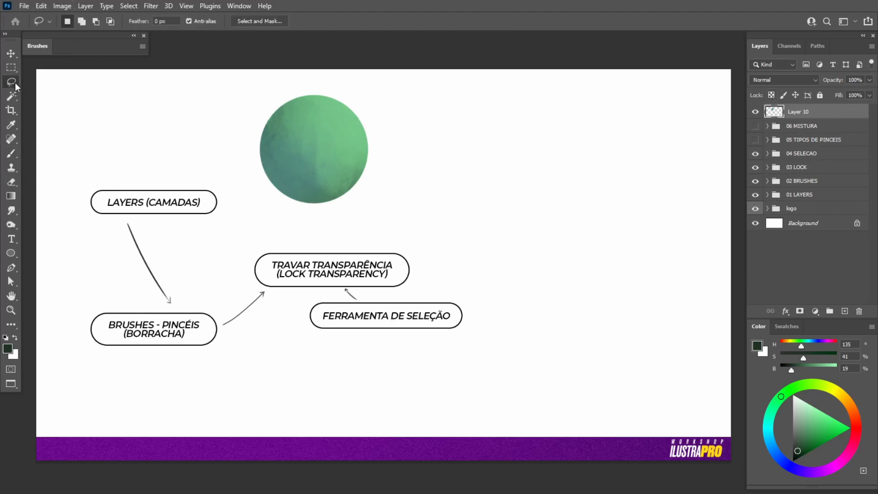
{"action": "mouse_move", "coordinate": [437, 179]}
{"action": "left_mouse_down"}
{"action": "mouse_move", "coordinate": [480, 230]}
{"action": "mouse_move", "coordinate": [488, 157]}
{"action": "mouse_move", "coordinate": [447, 171]}
{"action": "mouse_move", "coordinate": [440, 201]}
{"action": "left_mouse_up"}
{"action": "key", "text": "b"}
{"action": "left_click", "coordinate": [333, 135], "text": "alt"}
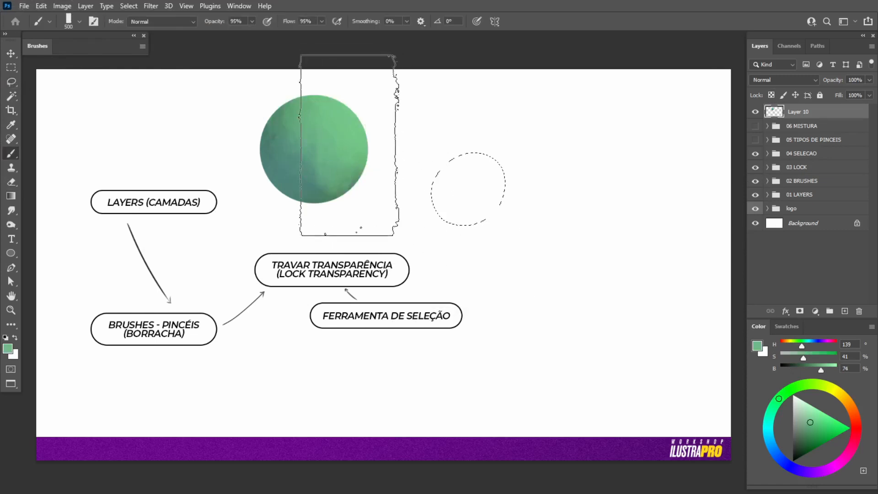
Paint the lassoed selection green on Layer 10 and clear the paint again
{"action": "left_click", "coordinate": [468, 209]}
{"action": "mouse_move", "coordinate": [468, 209]}
{"action": "left_mouse_down"}
{"action": "mouse_move", "coordinate": [479, 188]}
{"action": "mouse_move", "coordinate": [449, 190]}
{"action": "mouse_move", "coordinate": [481, 187]}
{"action": "mouse_move", "coordinate": [493, 202]}
{"action": "left_mouse_up"}
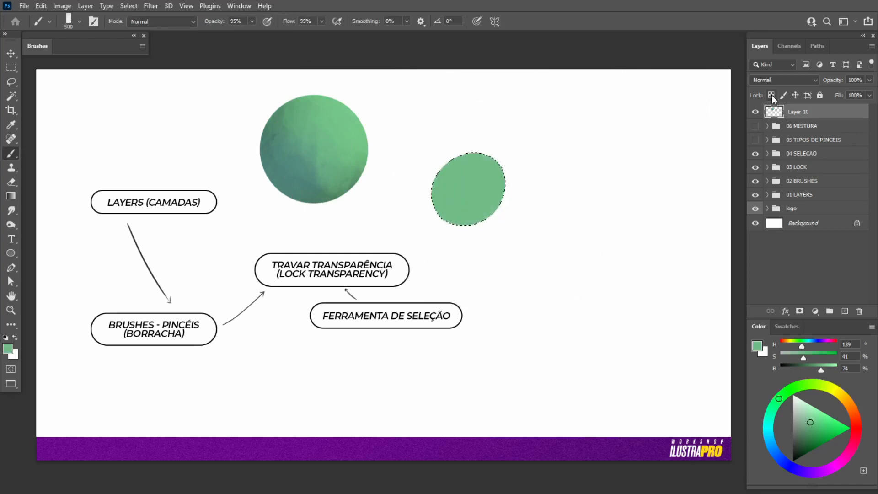
{"action": "key", "text": "Delete"}
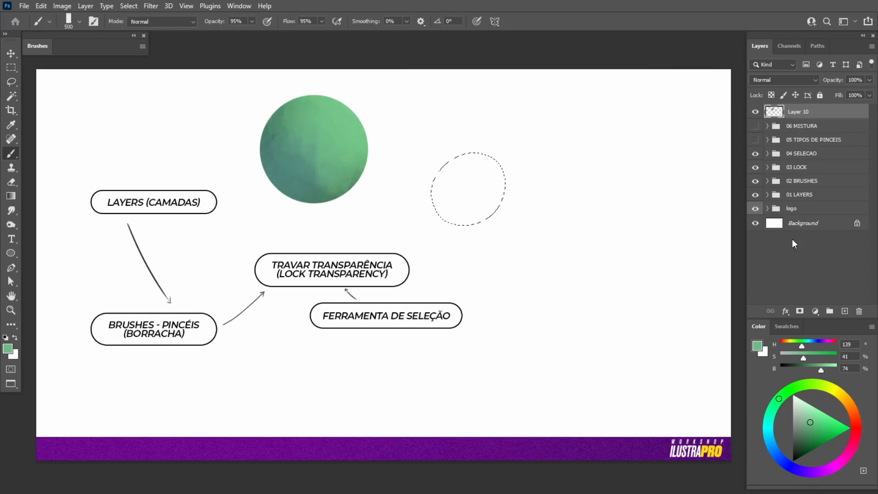
Create a new layer, paint the selection green, add a smaller lassoed green blob above it, and deselect
{"action": "left_click", "coordinate": [846, 312]}
{"action": "left_click_drag", "start_coordinate": [491, 189], "coordinate": [485, 157]}
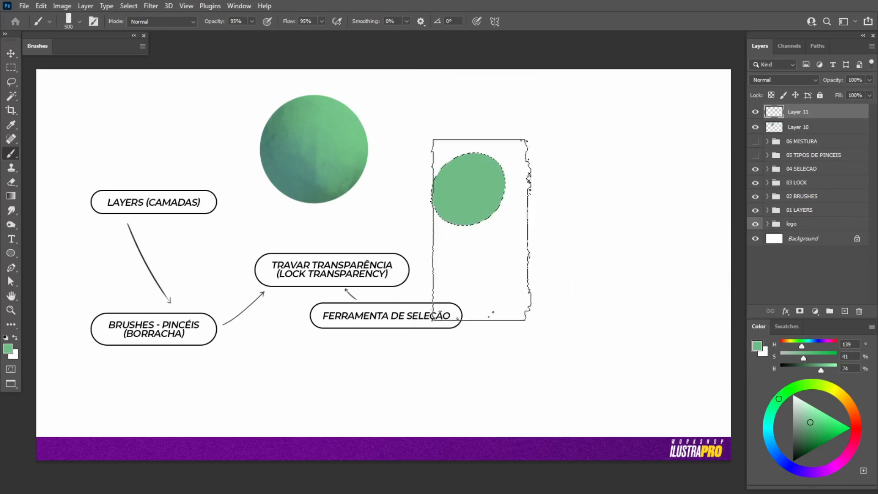
{"action": "key", "text": "l"}
{"action": "mouse_move", "coordinate": [452, 122]}
{"action": "left_mouse_down"}
{"action": "mouse_move", "coordinate": [441, 137]}
{"action": "mouse_move", "coordinate": [452, 123]}
{"action": "left_mouse_up"}
{"action": "key", "text": "b"}
{"action": "left_click", "coordinate": [465, 165]}
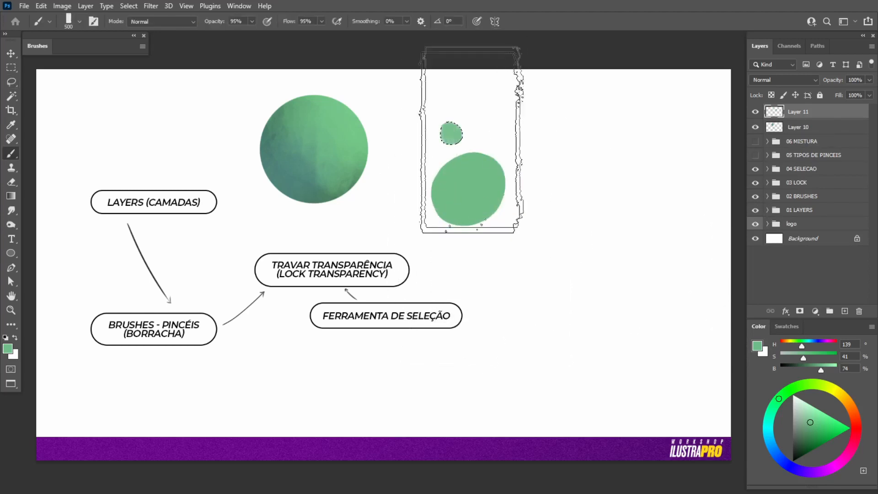
{"action": "key", "text": "ctrl+d"}
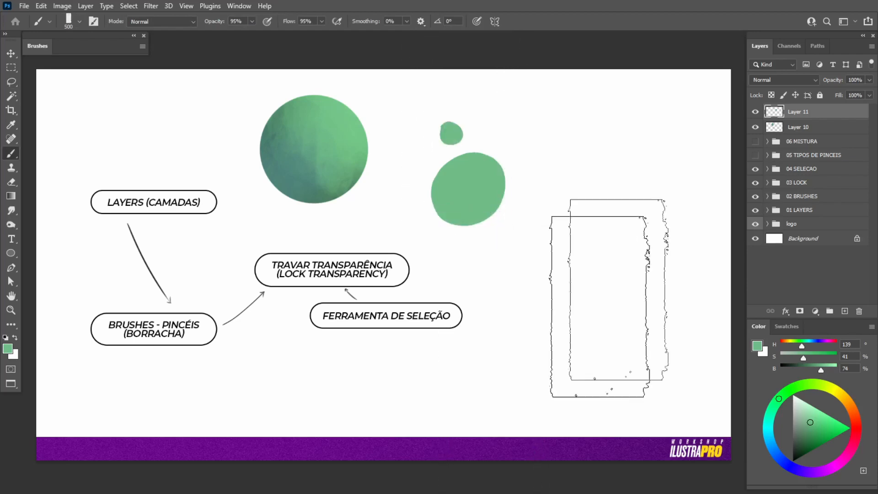
Hide Layer 10, isolate Layer 11 to examine the two green blobs, and bring back the other layers
{"action": "left_click", "coordinate": [755, 127]}
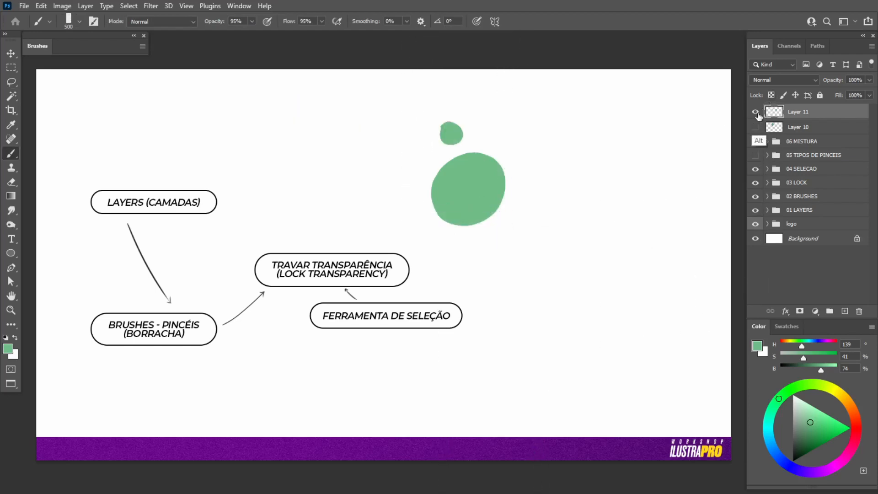
{"action": "left_click", "coordinate": [755, 111], "text": "alt"}
{"action": "left_click", "coordinate": [756, 111], "text": "alt"}
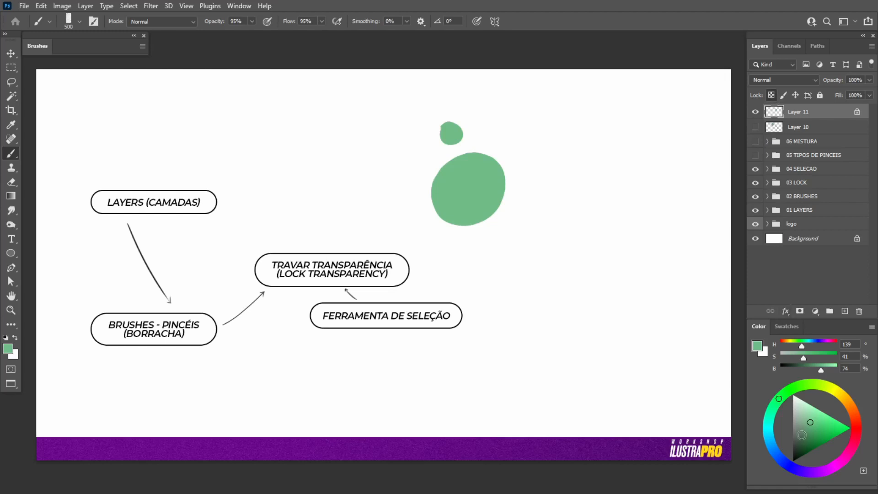
Lock Layer 11's transparent pixels and shade both blobs with dark green and blue (H 215, S 61, B 58) strokes
{"action": "left_click", "coordinate": [802, 438]}
{"action": "mouse_move", "coordinate": [458, 137]}
{"action": "left_mouse_down"}
{"action": "mouse_move", "coordinate": [472, 183]}
{"action": "mouse_move", "coordinate": [462, 211]}
{"action": "mouse_move", "coordinate": [489, 202]}
{"action": "mouse_move", "coordinate": [498, 167]}
{"action": "left_mouse_up"}
{"action": "key", "text": "ctrl+d"}
{"action": "left_click", "coordinate": [777, 453]}
{"action": "left_click", "coordinate": [813, 435]}
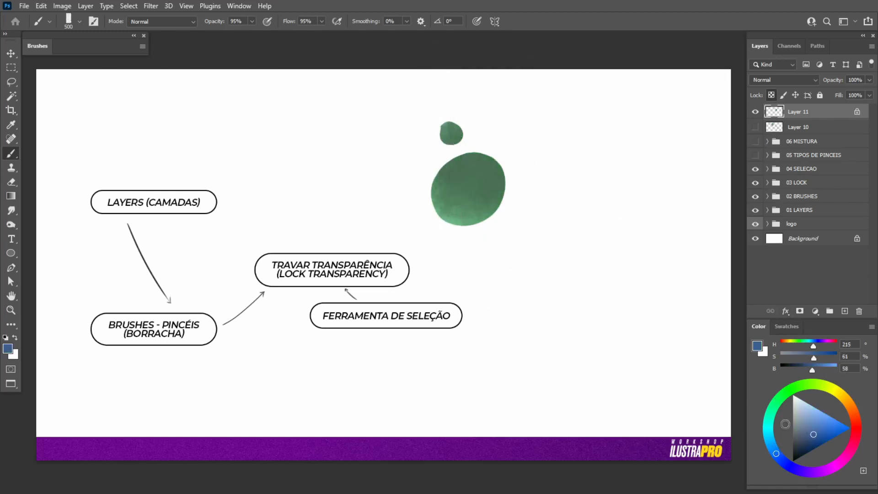
{"action": "left_click_drag", "start_coordinate": [545, 249], "coordinate": [466, 113]}
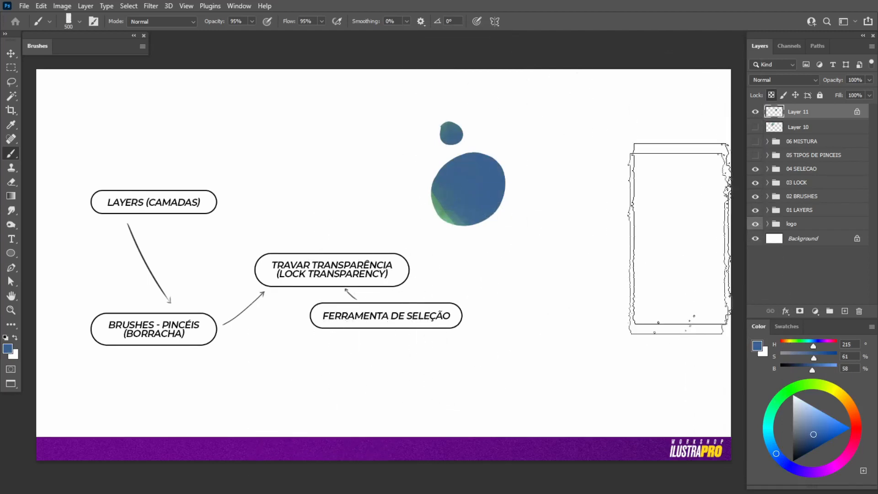
Hide Layers 10 and 11 and show the 05 TIPOS DE PINCEIS group
{"action": "left_click", "coordinate": [755, 127]}
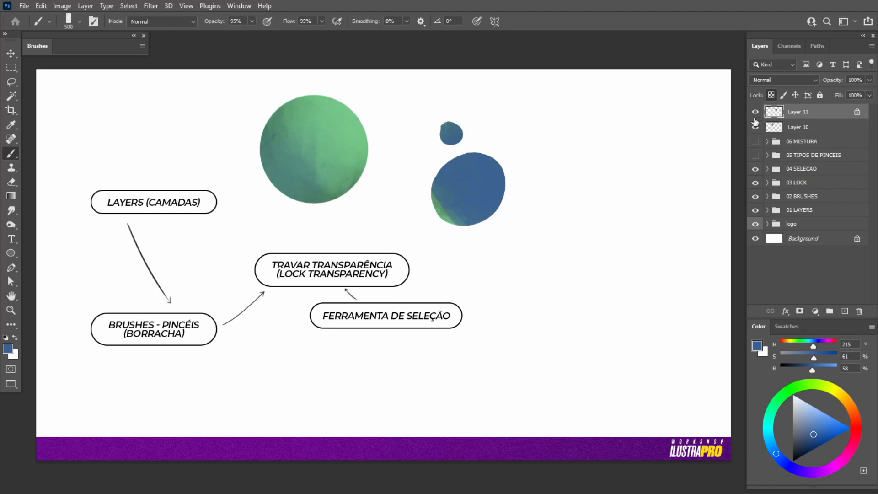
{"action": "left_click_drag", "start_coordinate": [759, 117], "coordinate": [756, 128]}
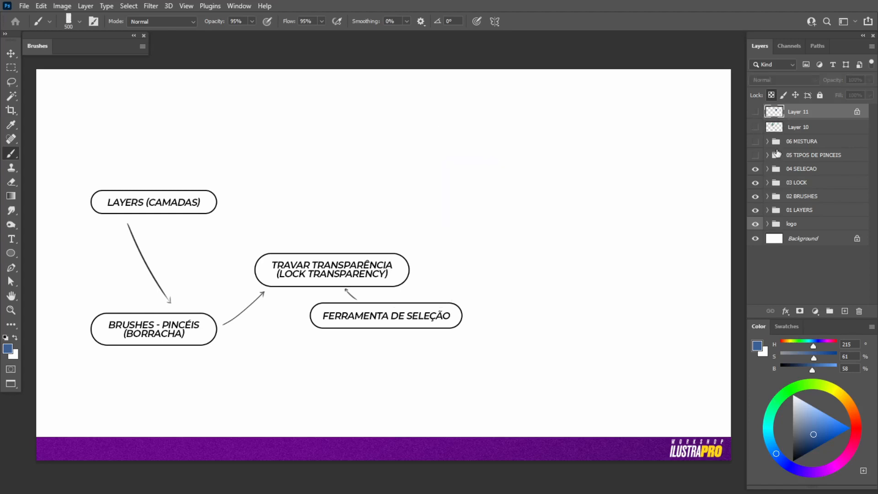
{"action": "left_click", "coordinate": [756, 156]}
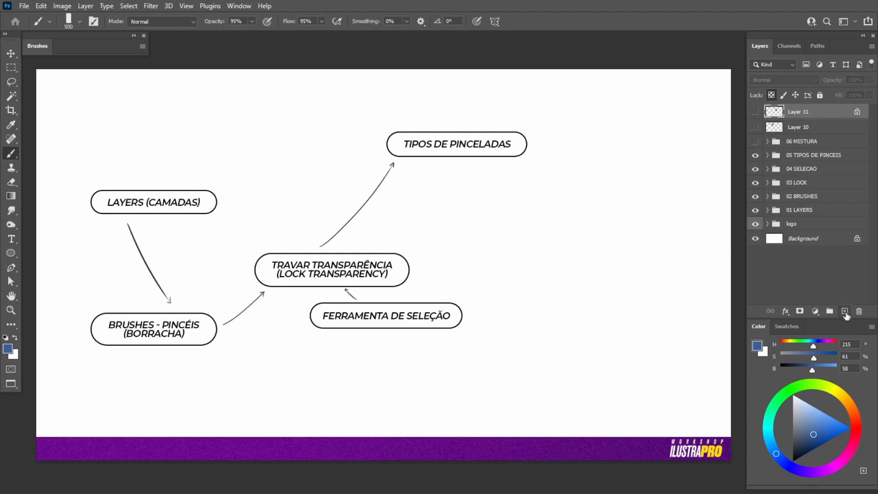
Create a new layer and set up the 03_Airbrush_normal brush at 70 px with the default black colour
{"action": "left_click", "coordinate": [845, 313]}
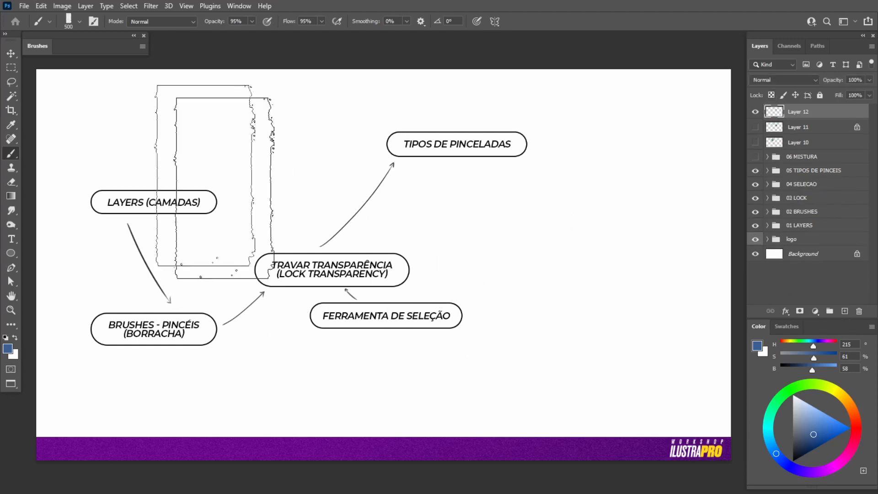
{"action": "left_click", "coordinate": [40, 52]}
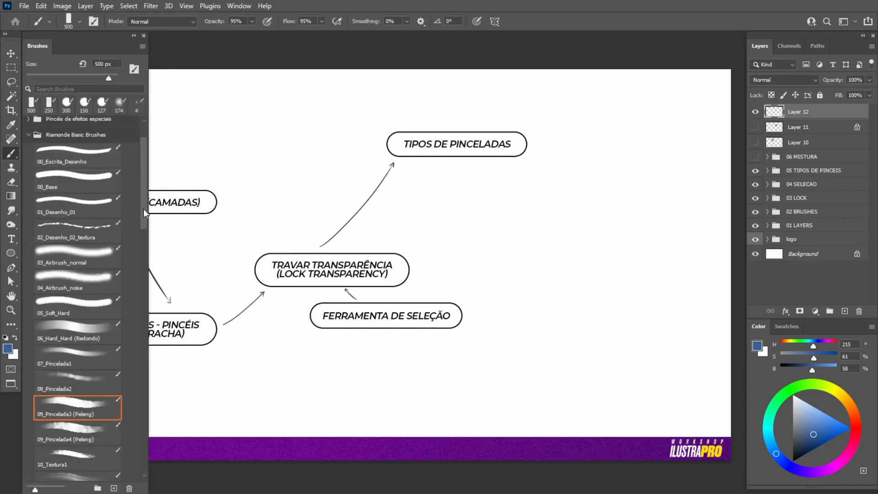
{"action": "scroll", "coordinate": [144, 203], "scroll_direction": "up", "scroll_amount": 2}
{"action": "left_click", "coordinate": [90, 307]}
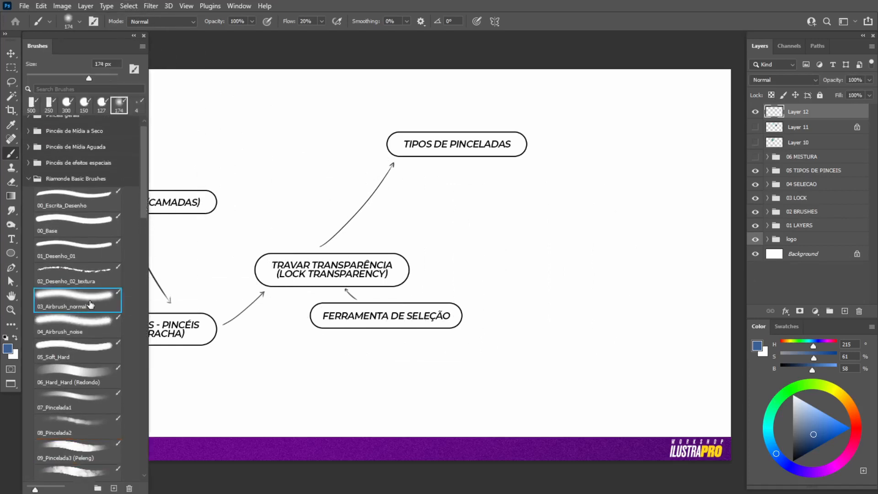
{"action": "key", "text": "d"}
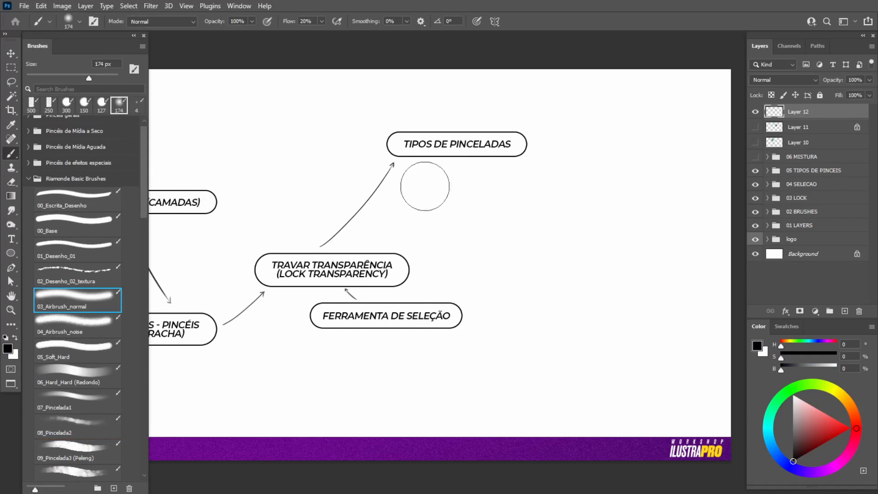
{"action": "key", "text": "bracketleft"}
{"action": "key", "text": "bracketleft"}
{"action": "key", "text": "bracketleft"}
{"action": "key", "text": "bracketleft"}
{"action": "key", "text": "bracketleft"}
{"action": "key", "text": "bracketleft"}
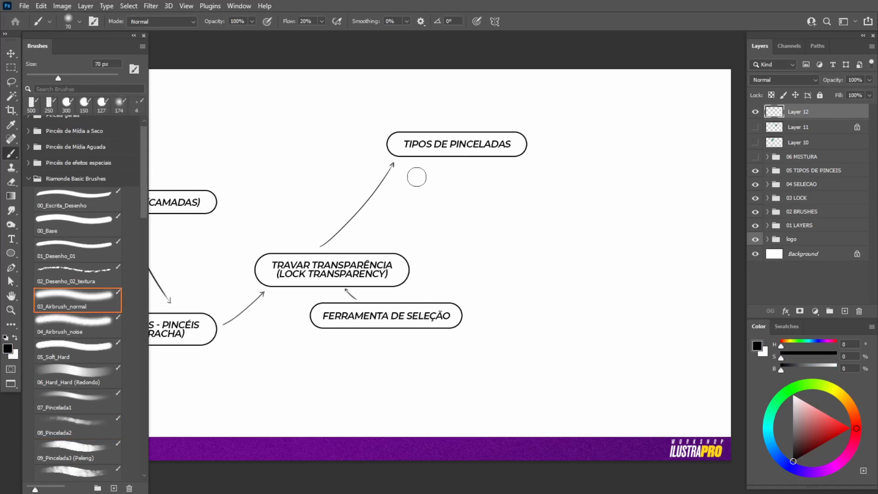
Try a soft black stroke below the TIPOS DE PINCELADAS label, undo it, and set the colour to blue (H 225, S 52, B 49)
{"action": "mouse_move", "coordinate": [416, 178]}
{"action": "left_mouse_down"}
{"action": "mouse_move", "coordinate": [416, 206]}
{"action": "mouse_move", "coordinate": [417, 185]}
{"action": "mouse_move", "coordinate": [428, 201]}
{"action": "left_mouse_up"}
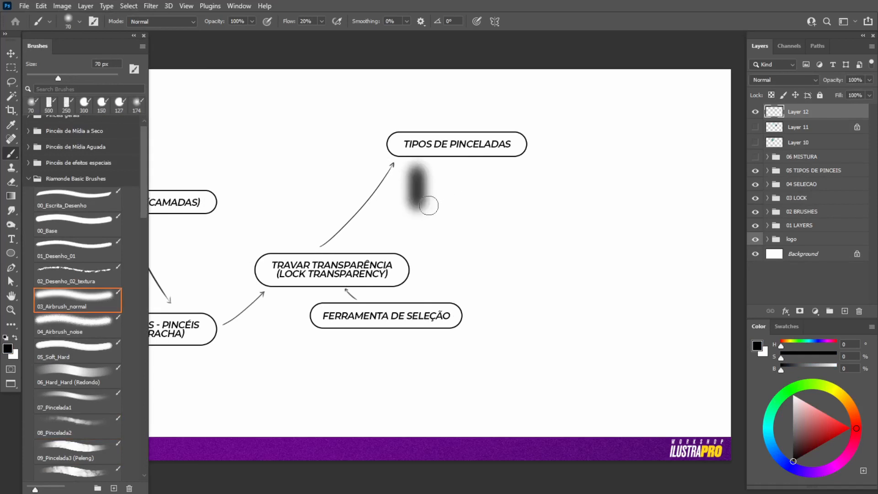
{"action": "key", "text": "ctrl+z"}
{"action": "left_click", "coordinate": [781, 459]}
{"action": "left_click", "coordinate": [808, 437]}
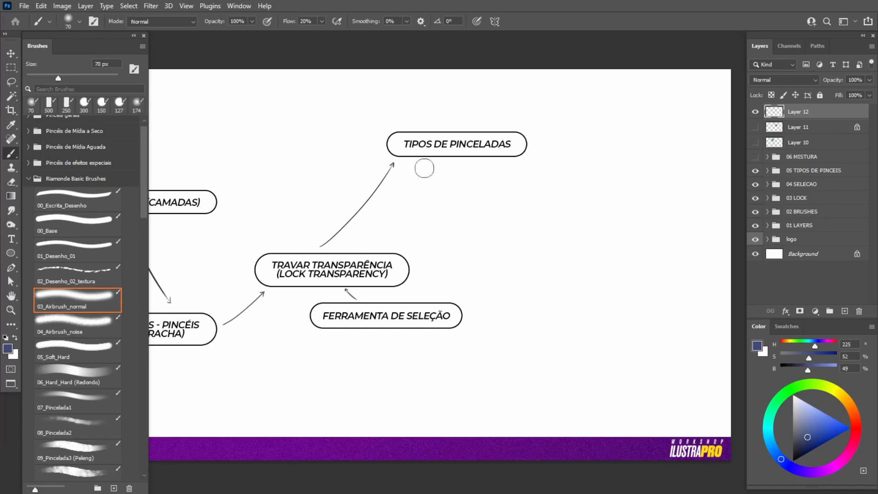
Paint a soft vertical blue airbrush stroke below TIPOS DE PINCELADAS, plus a hard one beside it with 06_Hard_Hard (Redondo) at 45 px
{"action": "mouse_move", "coordinate": [423, 167]}
{"action": "left_mouse_down"}
{"action": "mouse_move", "coordinate": [423, 215]}
{"action": "mouse_move", "coordinate": [421, 165]}
{"action": "mouse_move", "coordinate": [423, 184]}
{"action": "left_mouse_up"}
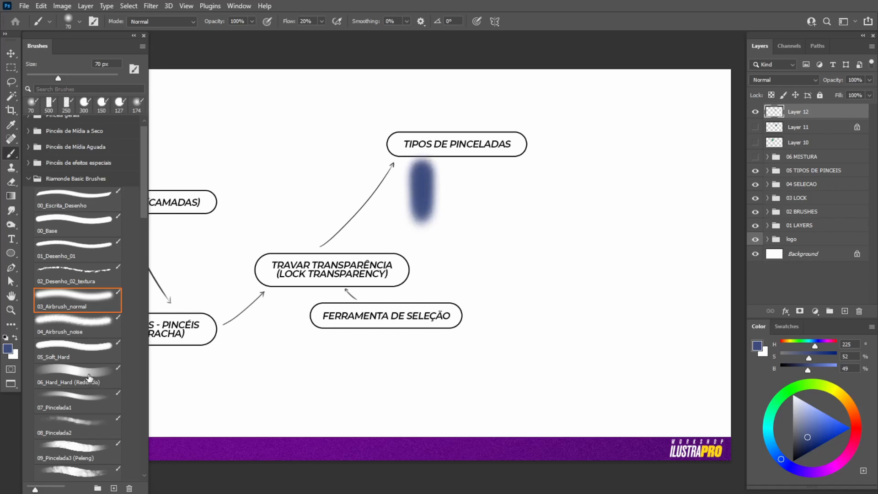
{"action": "left_click", "coordinate": [89, 377]}
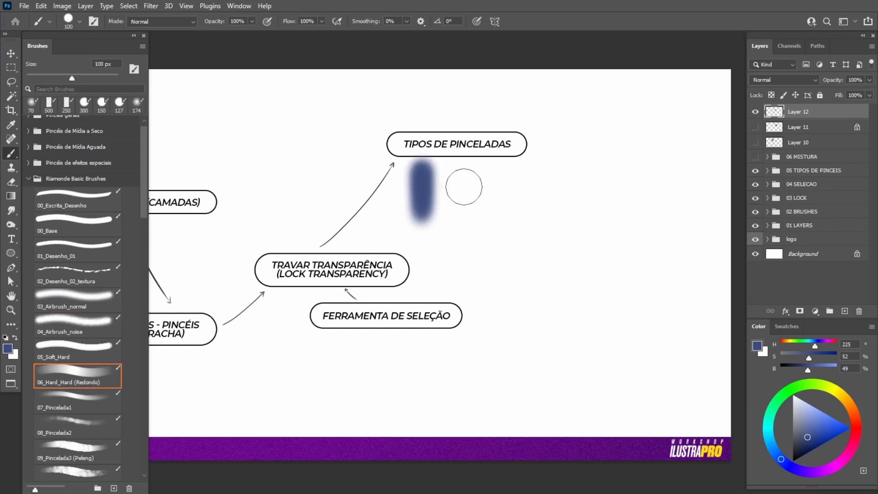
{"action": "key", "text": "bracketleft"}
{"action": "key", "text": "bracketleft"}
{"action": "key", "text": "bracketleft"}
{"action": "key", "text": "bracketleft"}
{"action": "key", "text": "bracketleft"}
{"action": "mouse_move", "coordinate": [458, 175]}
{"action": "left_mouse_down"}
{"action": "mouse_move", "coordinate": [458, 213]}
{"action": "mouse_move", "coordinate": [458, 167]}
{"action": "mouse_move", "coordinate": [458, 218]}
{"action": "left_mouse_up"}
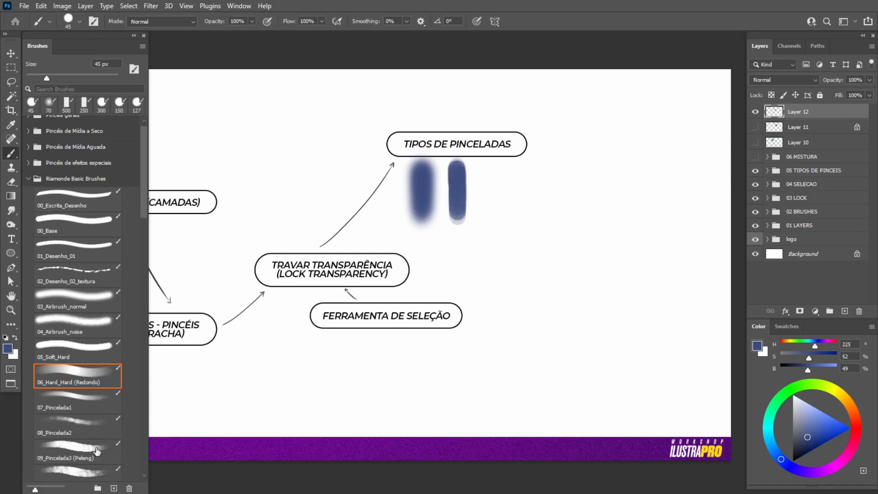
Paint a third, textured blue patch beside the hard stroke with the 09_Pincelada3 (Peleng) brush at 90 px
{"action": "left_click", "coordinate": [97, 450]}
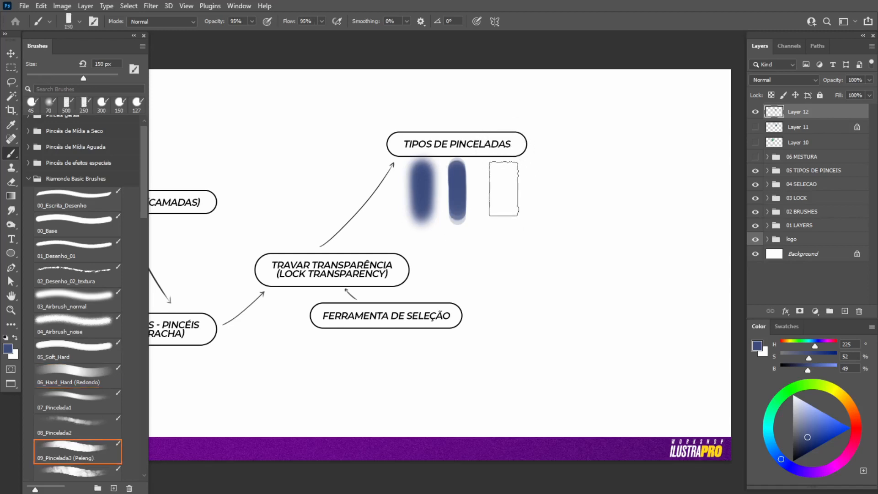
{"action": "key", "text": "bracketleft"}
{"action": "key", "text": "bracketleft"}
{"action": "key", "text": "bracketleft"}
{"action": "mouse_move", "coordinate": [497, 178]}
{"action": "left_mouse_down"}
{"action": "mouse_move", "coordinate": [499, 206]}
{"action": "mouse_move", "coordinate": [501, 170]}
{"action": "mouse_move", "coordinate": [502, 216]}
{"action": "mouse_move", "coordinate": [497, 169]}
{"action": "mouse_move", "coordinate": [508, 210]}
{"action": "mouse_move", "coordinate": [508, 179]}
{"action": "mouse_move", "coordinate": [507, 229]}
{"action": "left_mouse_up"}
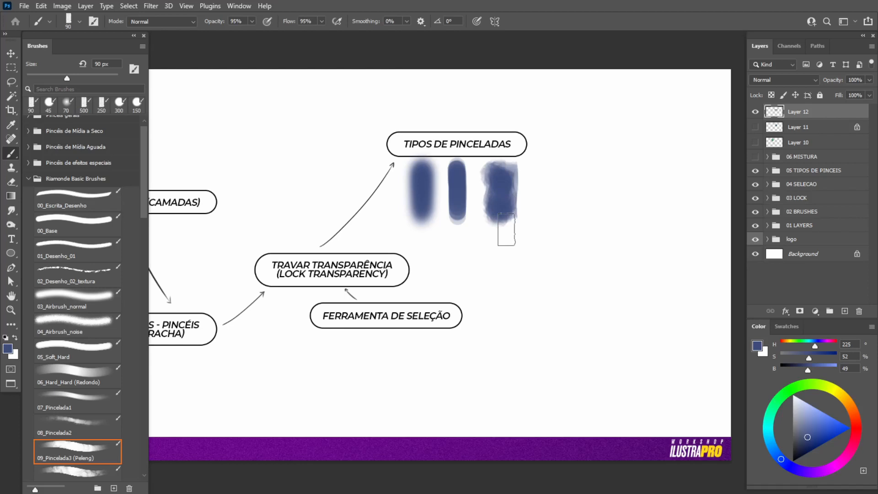
Select the textured patch with a rectangular marquee, move it slightly closer to the hard stroke, and deselect
{"action": "key", "text": "m"}
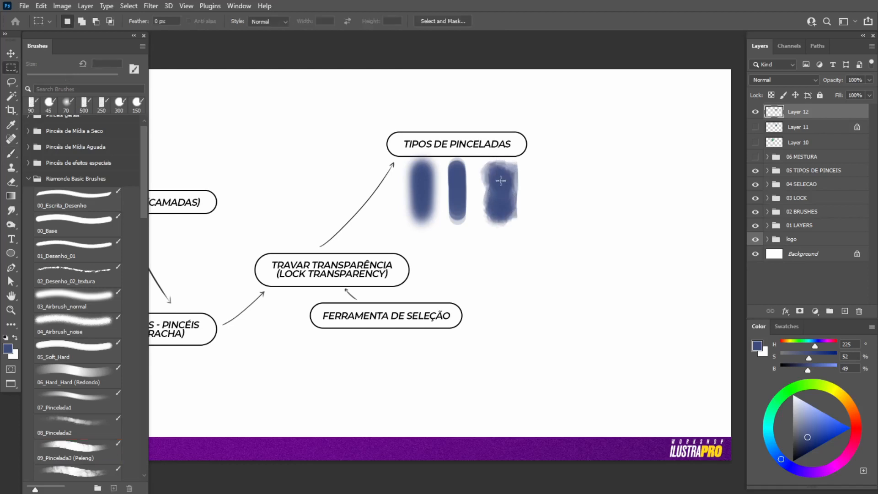
{"action": "left_click_drag", "start_coordinate": [477, 148], "coordinate": [547, 250]}
{"action": "key", "text": "v"}
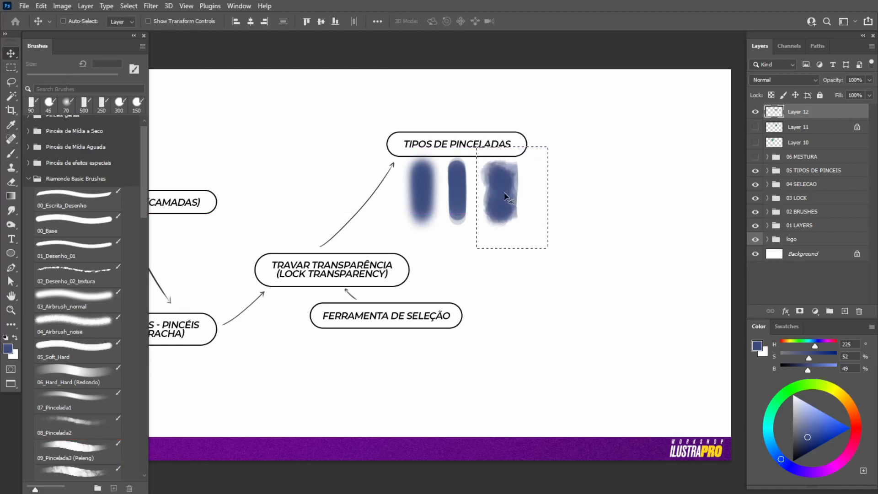
{"action": "left_click_drag", "start_coordinate": [506, 196], "coordinate": [499, 198]}
{"action": "key", "text": "ctrl+d"}
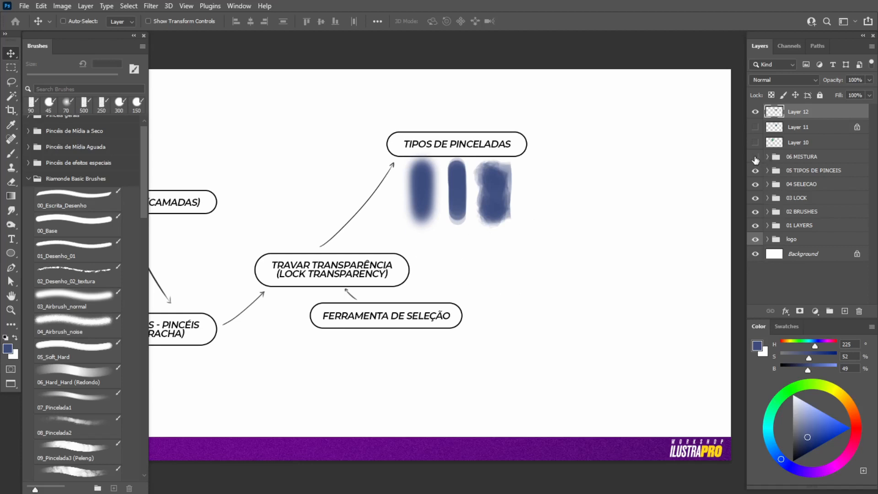
Show the 06 MISTURA group, choose the 09_Pincelada3 (Peleng) brush at 250 px, and collapse the brush list
{"action": "left_click", "coordinate": [756, 158]}
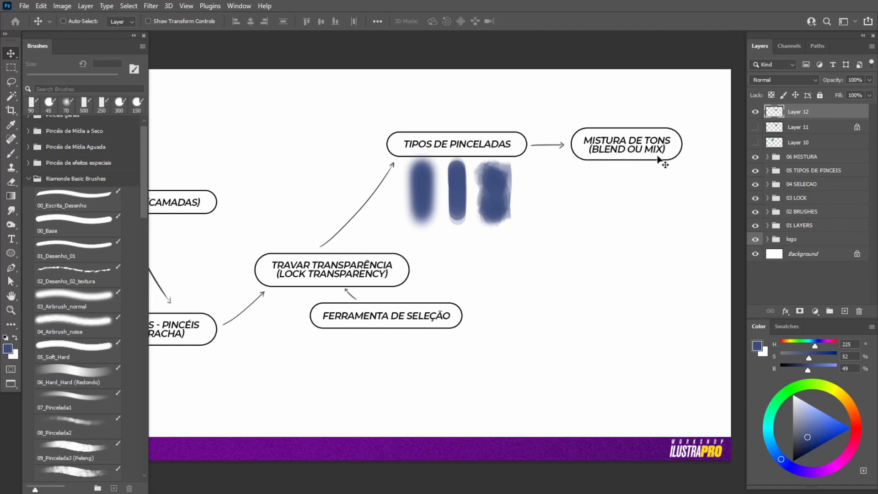
{"action": "left_click", "coordinate": [82, 452]}
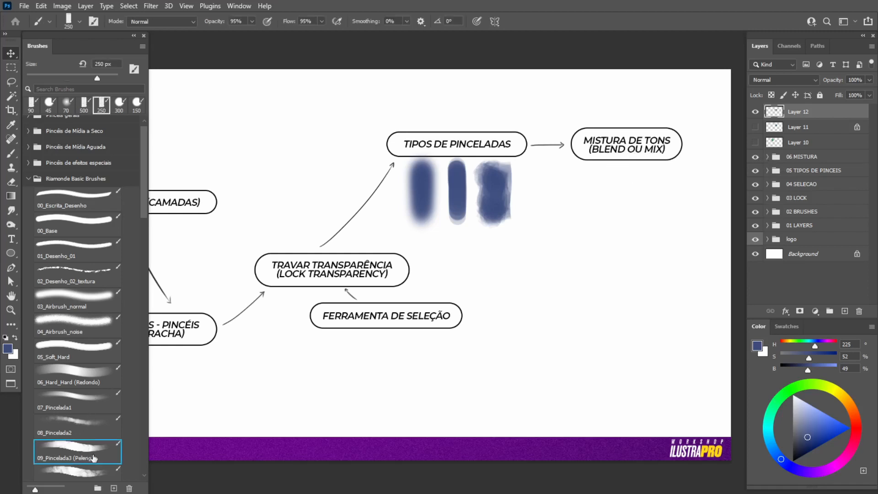
{"action": "double_click", "coordinate": [39, 48]}
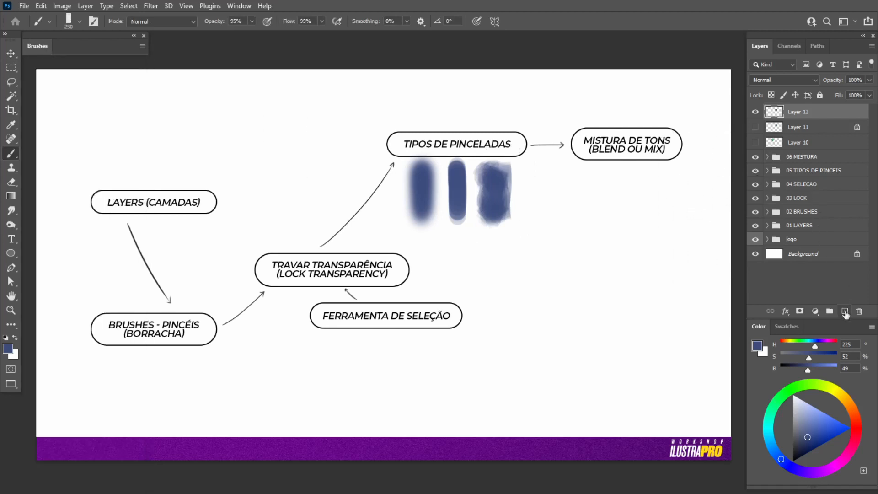
Show Layer 10 and move its shaded green circle below the MISTURA DE TONS label
{"action": "left_click", "coordinate": [756, 142]}
{"action": "left_click", "coordinate": [785, 144]}
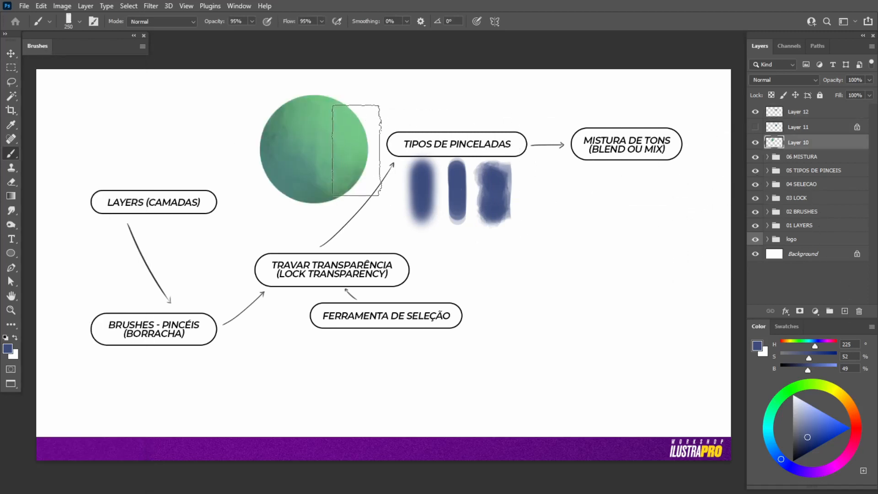
{"action": "key", "text": "v"}
{"action": "mouse_move", "coordinate": [330, 147]}
{"action": "left_mouse_down"}
{"action": "mouse_move", "coordinate": [639, 302]}
{"action": "mouse_move", "coordinate": [643, 284]}
{"action": "mouse_move", "coordinate": [650, 294]}
{"action": "left_mouse_up"}
Sample the circle's light green (H 137, S 41, B 75), lock Layer 10's transparent pixels, and repaint the circle in that flat colour
{"action": "key", "text": "b"}
{"action": "left_click", "coordinate": [647, 270], "text": "alt"}
{"action": "key", "text": "ctrl+z"}
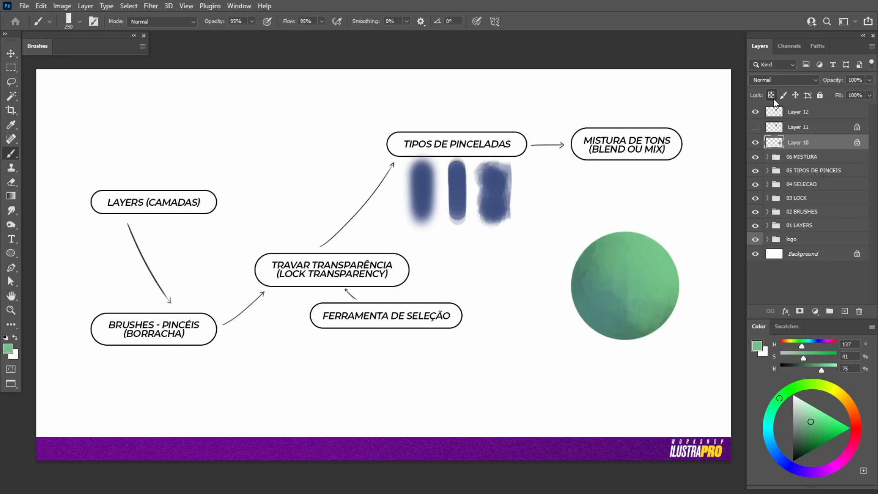
{"action": "mouse_move", "coordinate": [595, 274]}
{"action": "left_mouse_down"}
{"action": "mouse_move", "coordinate": [630, 310]}
{"action": "mouse_move", "coordinate": [667, 261]}
{"action": "left_mouse_up"}
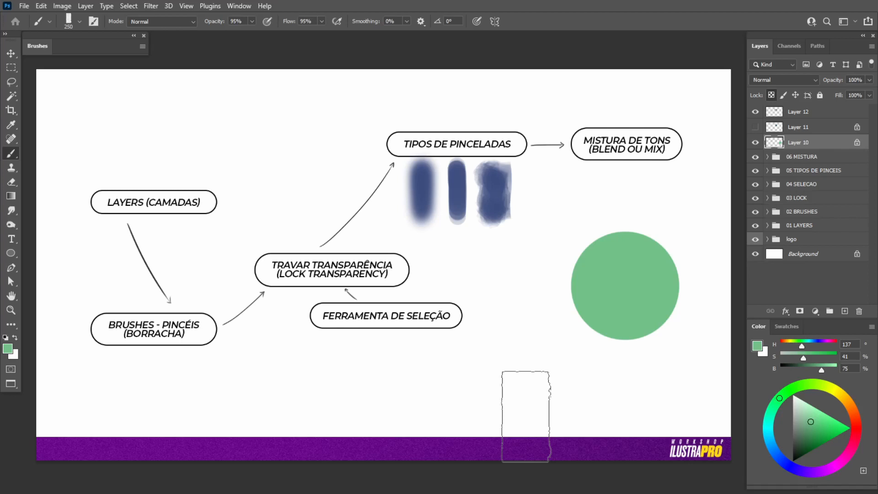
Create a new layer above Layer 10 and paint a horizontal green bar above the circle with the brush at 50 px
{"action": "key", "text": "bracketleft"}
{"action": "key", "text": "bracketleft"}
{"action": "key", "text": "bracketleft"}
{"action": "key", "text": "bracketleft"}
{"action": "key", "text": "bracketleft"}
{"action": "key", "text": "bracketleft"}
{"action": "key", "text": "bracketleft"}
{"action": "key", "text": "bracketleft"}
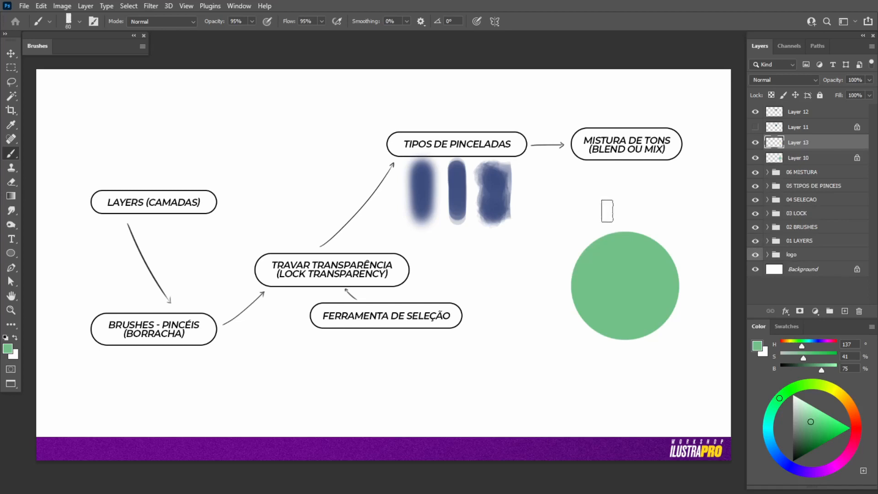
{"action": "right_click", "coordinate": [633, 261], "text": "alt"}
{"action": "mouse_move", "coordinate": [566, 196]}
{"action": "left_mouse_down"}
{"action": "mouse_move", "coordinate": [668, 194]}
{"action": "mouse_move", "coordinate": [601, 197]}
{"action": "mouse_move", "coordinate": [691, 206]}
{"action": "left_mouse_up"}
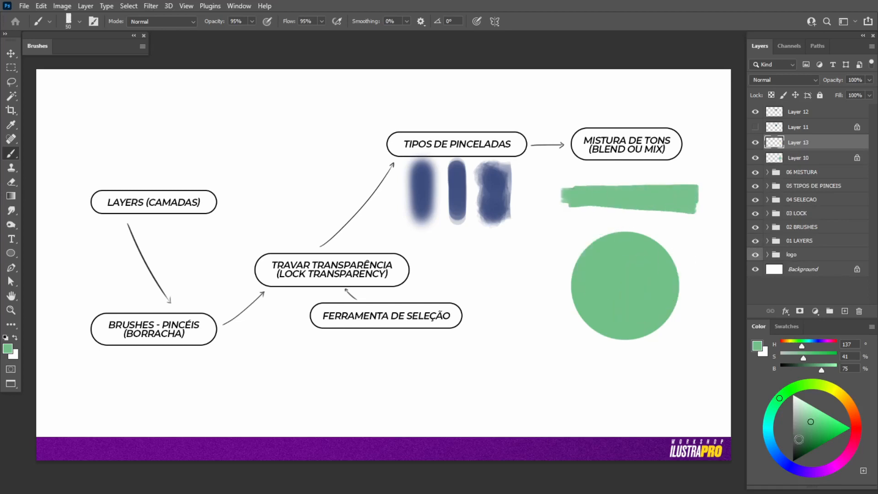
Paint the bar's right end near-black (H 137, S 0, B 14) and its left end pale mint (H 137, S 22, B 100)
{"action": "left_click_drag", "start_coordinate": [800, 439], "coordinate": [794, 453]}
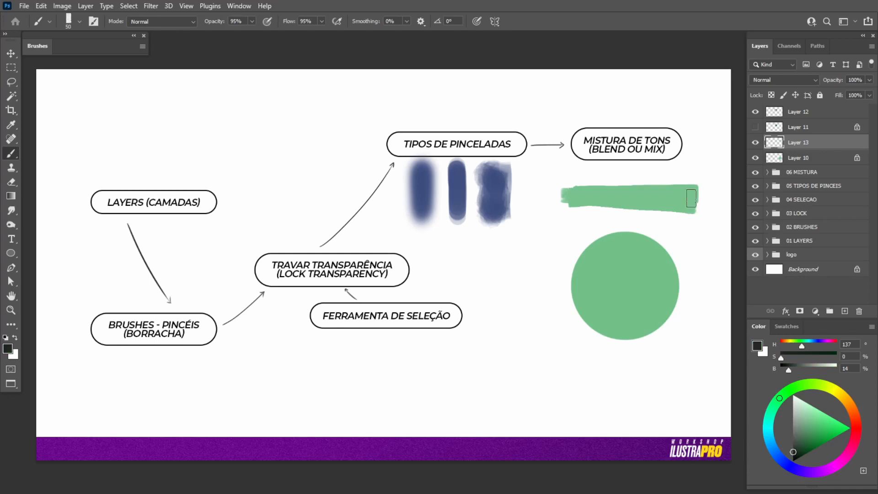
{"action": "left_click_drag", "start_coordinate": [691, 198], "coordinate": [692, 202]}
{"action": "left_click_drag", "start_coordinate": [807, 413], "coordinate": [806, 401]}
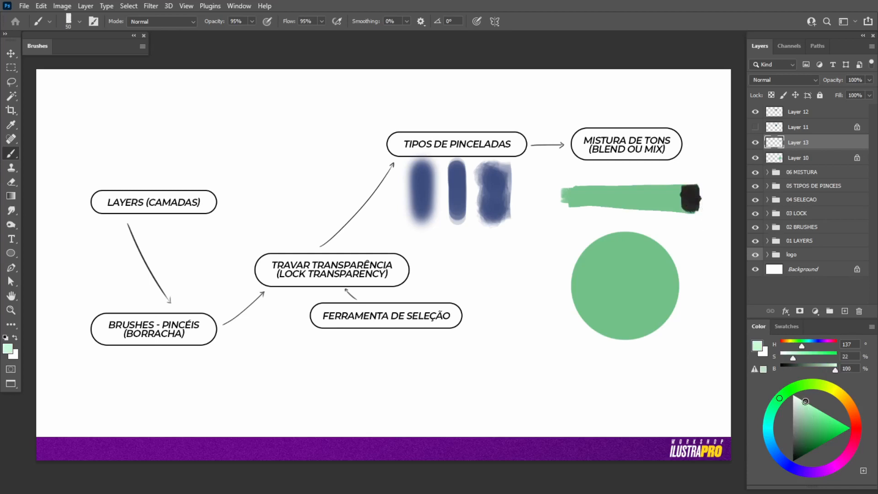
{"action": "mouse_move", "coordinate": [567, 195]}
{"action": "left_mouse_down"}
{"action": "mouse_move", "coordinate": [568, 203]}
{"action": "mouse_move", "coordinate": [568, 192]}
{"action": "left_mouse_up"}
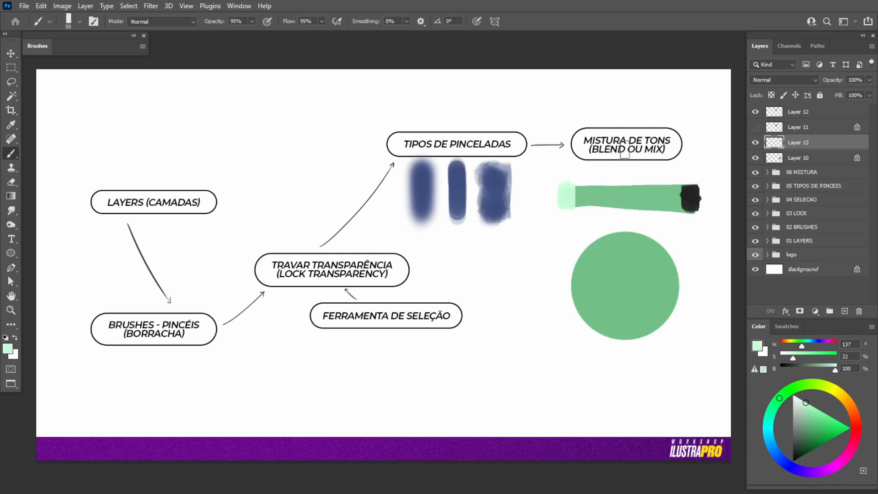
Blend the near-black end into the green by repeatedly sampling intermediate tones and painting them across the bar's right half
{"action": "key", "text": "alt"}
{"action": "left_click", "coordinate": [692, 191], "text": "alt"}
{"action": "mouse_move", "coordinate": [679, 185]}
{"action": "left_mouse_down"}
{"action": "mouse_move", "coordinate": [654, 203]}
{"action": "mouse_move", "coordinate": [648, 194]}
{"action": "mouse_move", "coordinate": [668, 202]}
{"action": "mouse_move", "coordinate": [669, 194]}
{"action": "mouse_move", "coordinate": [655, 206]}
{"action": "mouse_move", "coordinate": [640, 196]}
{"action": "mouse_move", "coordinate": [637, 203]}
{"action": "mouse_move", "coordinate": [642, 190]}
{"action": "mouse_move", "coordinate": [648, 196]}
{"action": "mouse_move", "coordinate": [623, 195]}
{"action": "left_mouse_up"}
{"action": "left_click", "coordinate": [668, 195], "text": "alt"}
{"action": "left_click", "coordinate": [633, 190], "text": "alt"}
{"action": "left_click", "coordinate": [623, 196], "text": "alt"}
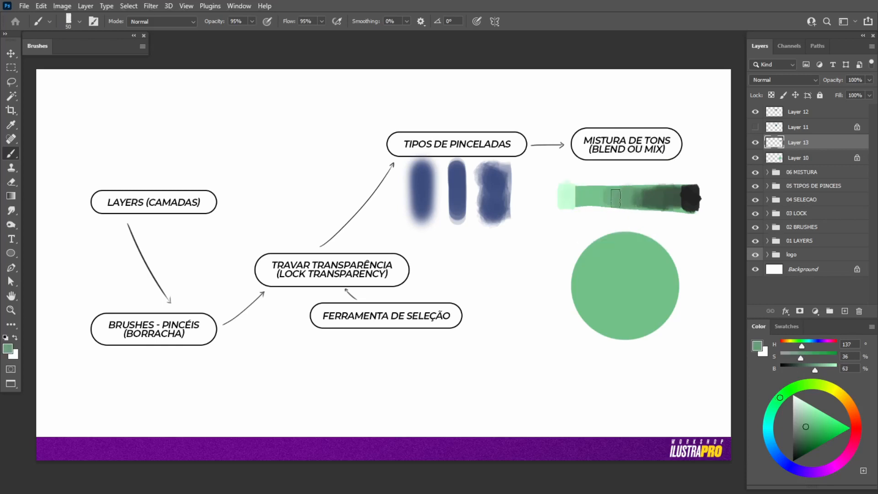
{"action": "left_click", "coordinate": [638, 195], "text": "alt"}
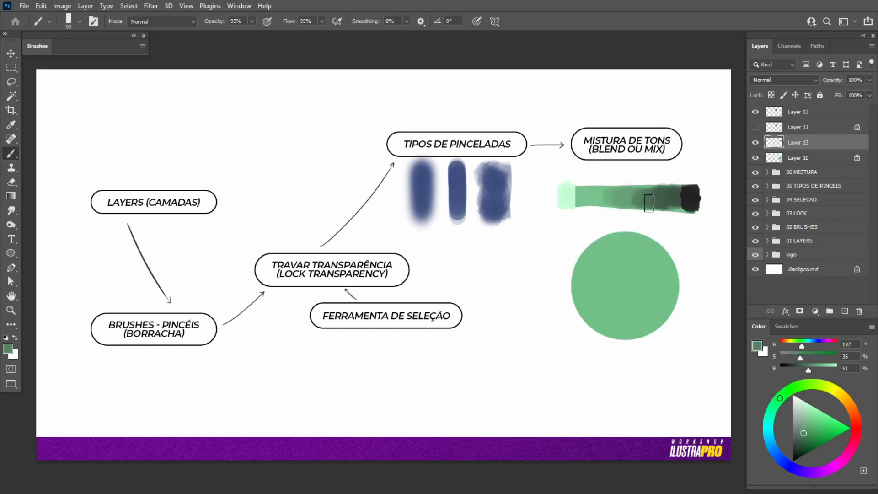
{"action": "left_click", "coordinate": [665, 195], "text": "alt"}
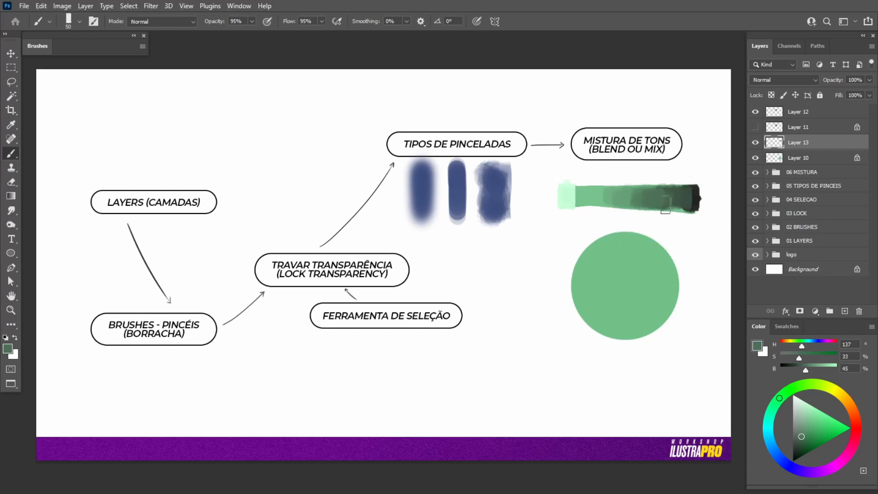
Blend the pale mint end into the green by sampling the in-between tones and painting over the bar's left half
{"action": "left_click", "coordinate": [580, 197], "text": "alt"}
{"action": "mouse_move", "coordinate": [580, 196]}
{"action": "left_mouse_down"}
{"action": "mouse_move", "coordinate": [609, 189]}
{"action": "mouse_move", "coordinate": [613, 200]}
{"action": "mouse_move", "coordinate": [590, 191]}
{"action": "mouse_move", "coordinate": [577, 205]}
{"action": "mouse_move", "coordinate": [569, 197]}
{"action": "mouse_move", "coordinate": [591, 186]}
{"action": "left_mouse_up"}
{"action": "left_click", "coordinate": [599, 197], "text": "alt"}
{"action": "left_click", "coordinate": [581, 198], "text": "alt"}
{"action": "left_click", "coordinate": [569, 202], "text": "alt"}
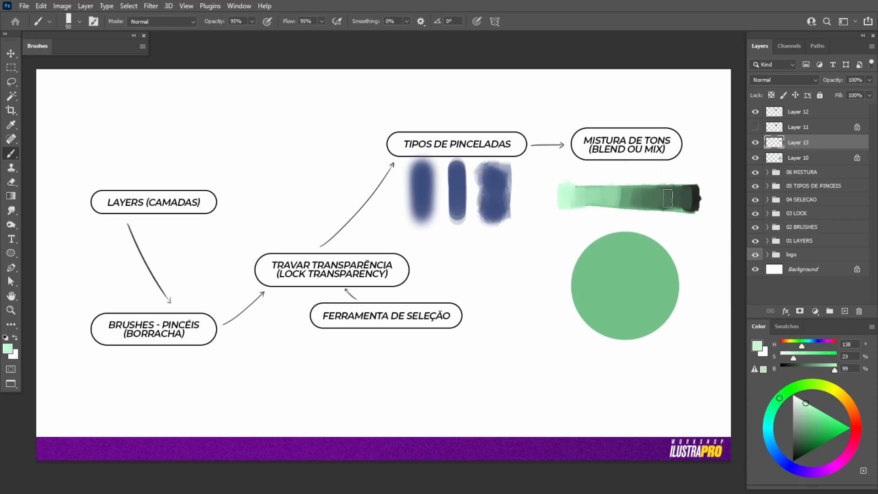
{"action": "left_click", "coordinate": [595, 200], "text": "alt"}
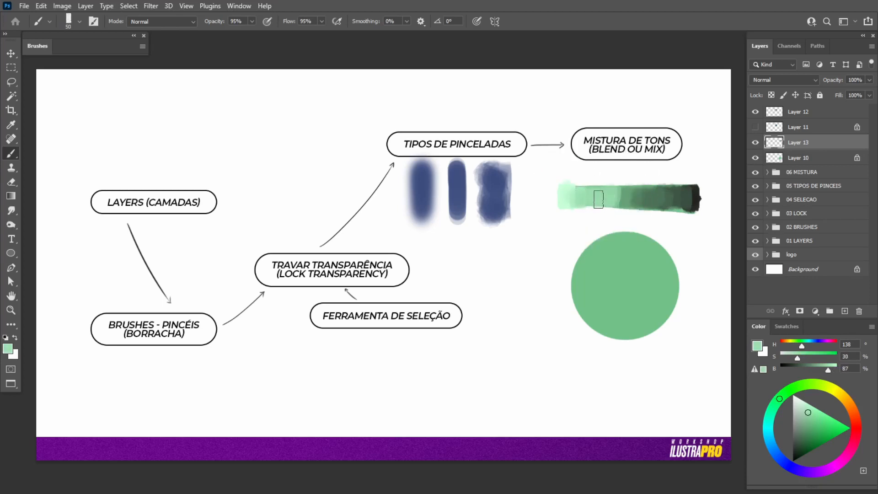
{"action": "left_click", "coordinate": [589, 202], "text": "alt"}
{"action": "left_click", "coordinate": [593, 201], "text": "alt"}
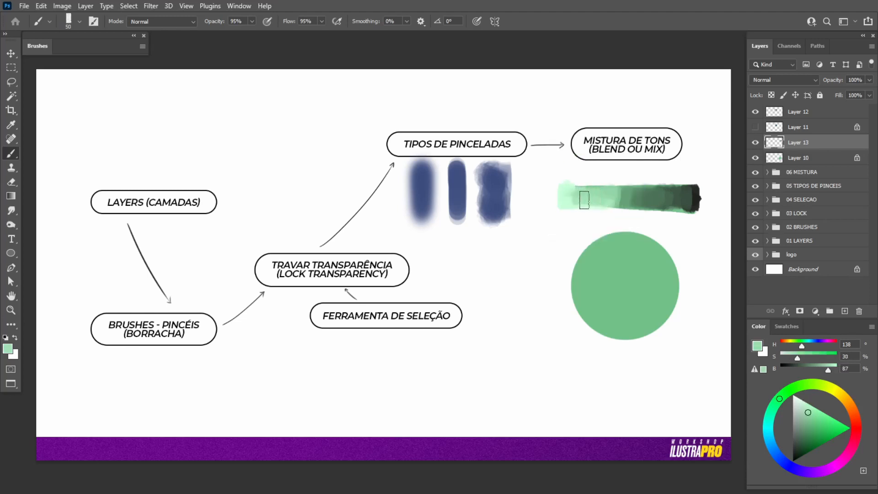
Smooth the bar's mid-to-dark transitions with sampled greens, softening its near-black end with dark green (H 139, S 27, B 32)
{"action": "left_click", "coordinate": [621, 195], "text": "alt"}
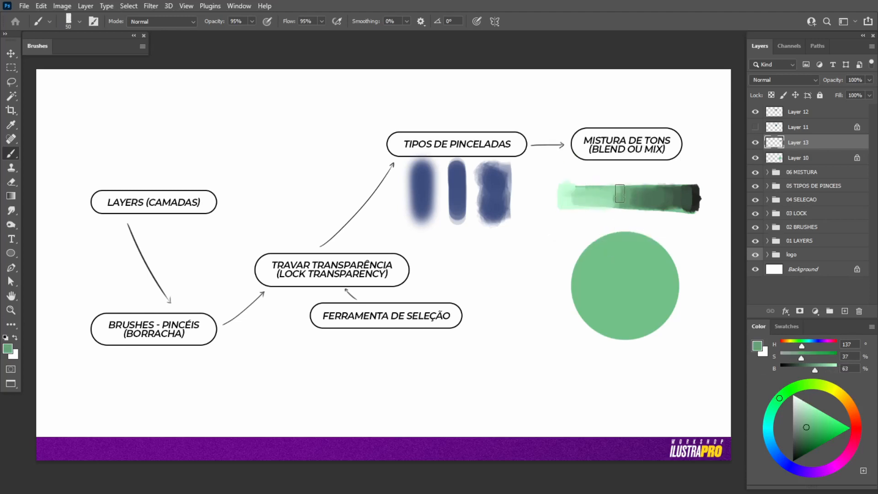
{"action": "left_click", "coordinate": [614, 196], "text": "alt"}
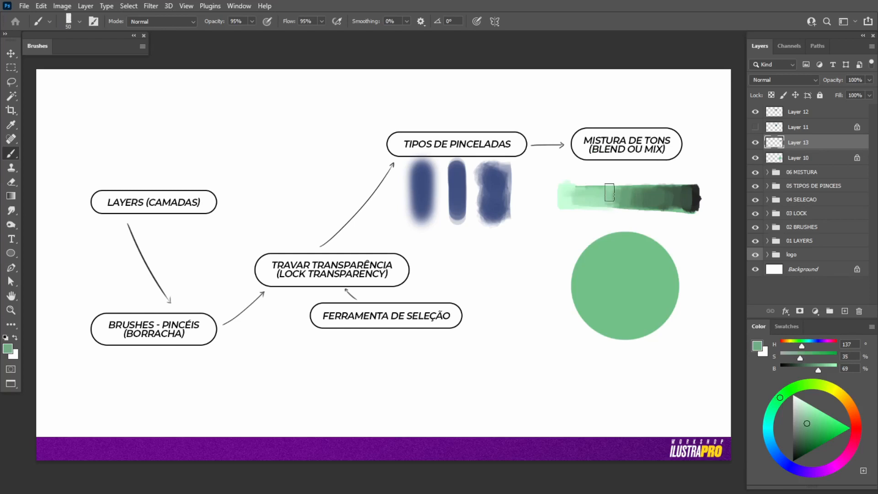
{"action": "left_click", "coordinate": [603, 191], "text": "alt"}
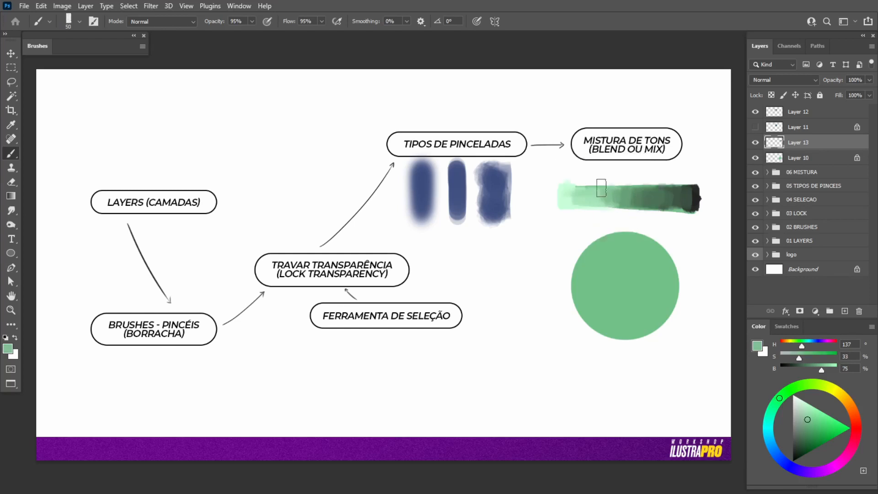
{"action": "left_click", "coordinate": [634, 197], "text": "alt"}
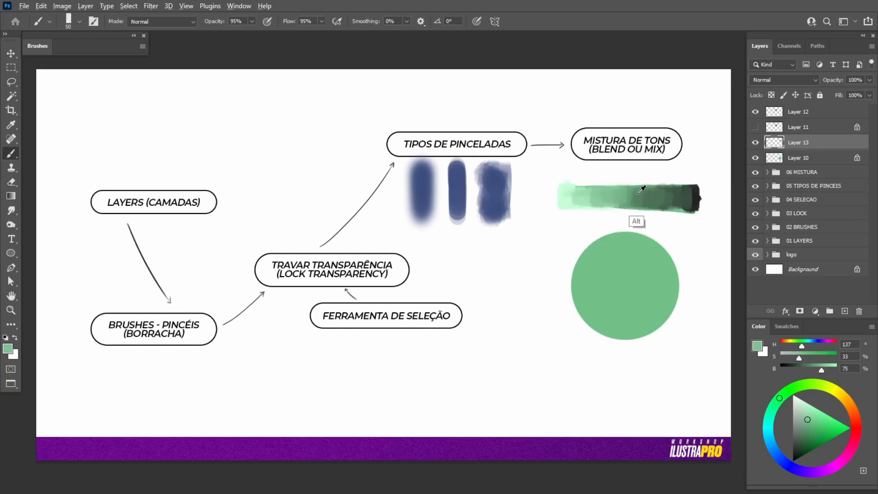
{"action": "left_click", "coordinate": [657, 201], "text": "alt"}
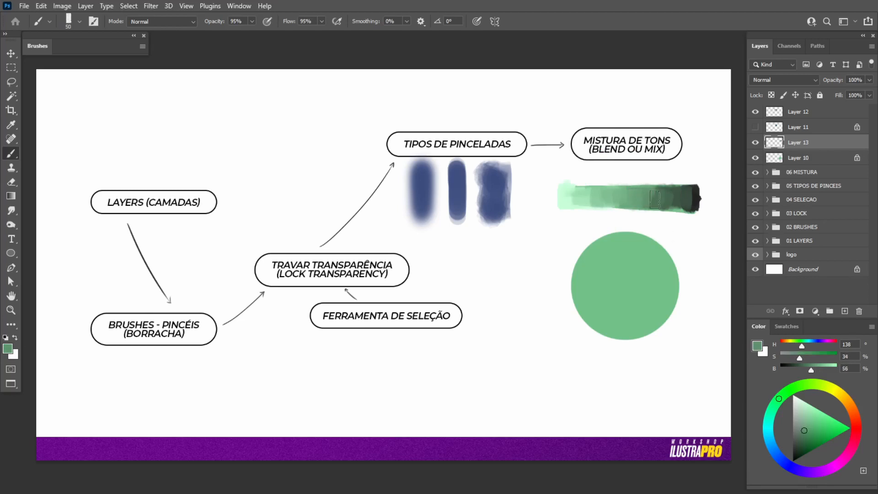
{"action": "left_click", "coordinate": [695, 195], "text": "alt"}
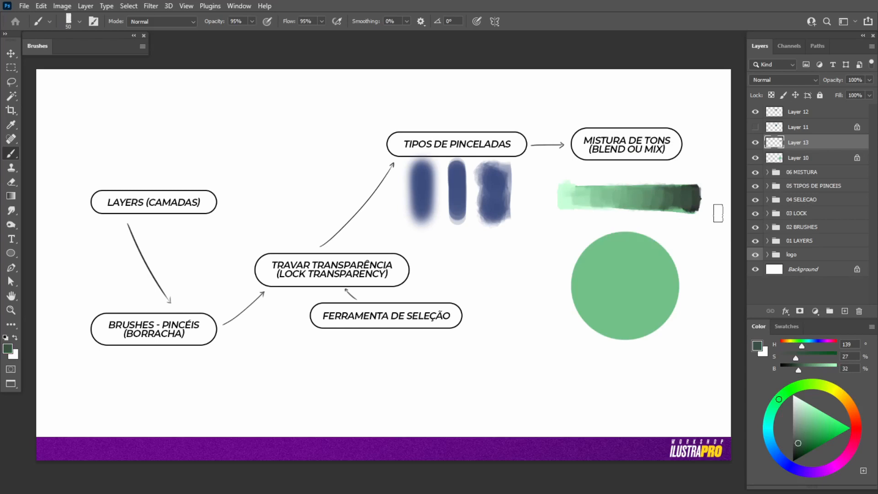
Make Layer 10 active and lasso a crescent-shaped shadow area along the circle's lower-left side
{"action": "left_click", "coordinate": [786, 158]}
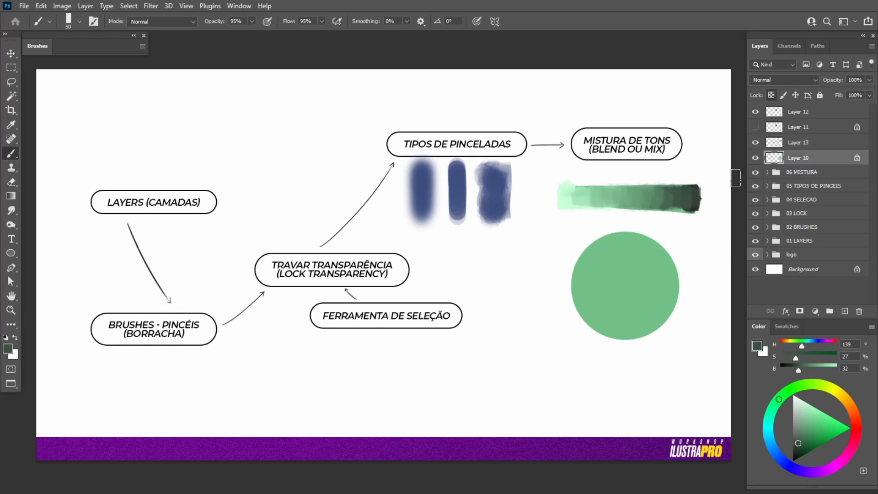
{"action": "key", "text": "l"}
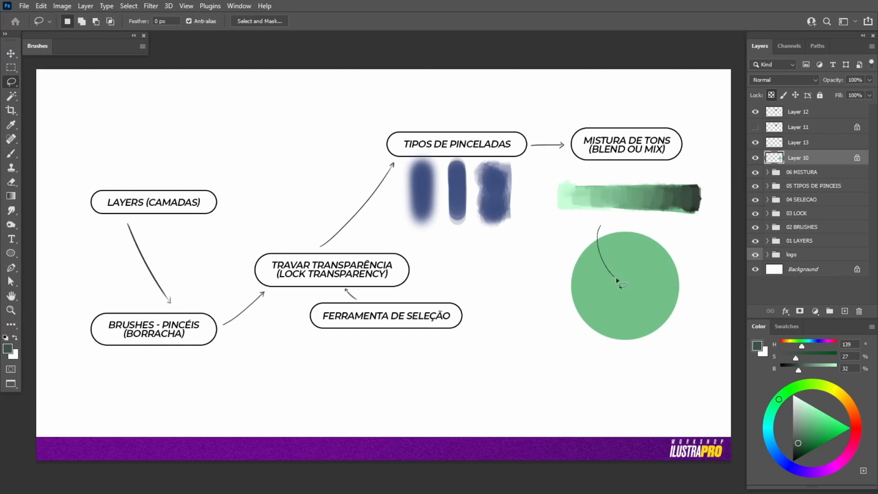
{"action": "mouse_move", "coordinate": [617, 280]}
{"action": "left_mouse_down"}
{"action": "mouse_move", "coordinate": [675, 327]}
{"action": "mouse_move", "coordinate": [641, 361]}
{"action": "left_mouse_up"}
{"action": "mouse_move", "coordinate": [602, 224]}
{"action": "left_mouse_down"}
{"action": "mouse_move", "coordinate": [625, 310]}
{"action": "mouse_move", "coordinate": [672, 353]}
{"action": "mouse_move", "coordinate": [596, 223]}
{"action": "left_mouse_up"}
Paint the selected crescent shadow area dark green (H 137, S 28, B 33) with a 175 px brush, and deselect it
{"action": "key", "text": "b"}
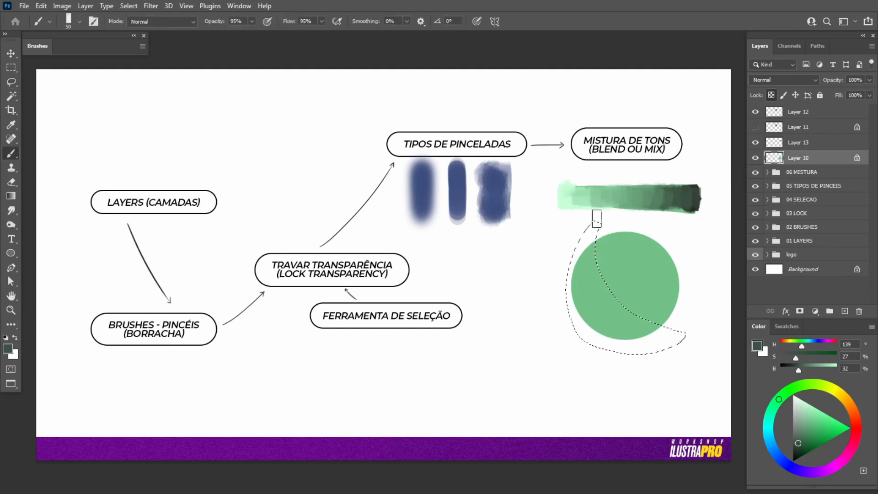
{"action": "key", "text": "bracketright"}
{"action": "key", "text": "bracketright"}
{"action": "key", "text": "bracketright"}
{"action": "key", "text": "bracketright"}
{"action": "key", "text": "bracketright"}
{"action": "key", "text": "bracketright"}
{"action": "key", "text": "bracketright"}
{"action": "key", "text": "bracketright"}
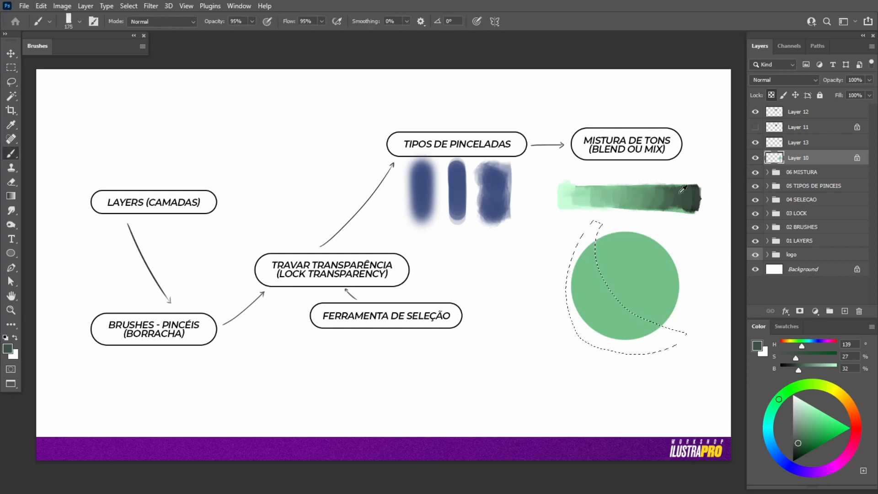
{"action": "left_click", "coordinate": [683, 189], "text": "alt"}
{"action": "mouse_move", "coordinate": [604, 238]}
{"action": "left_mouse_down"}
{"action": "mouse_move", "coordinate": [624, 329]}
{"action": "mouse_move", "coordinate": [588, 242]}
{"action": "mouse_move", "coordinate": [613, 317]}
{"action": "left_mouse_up"}
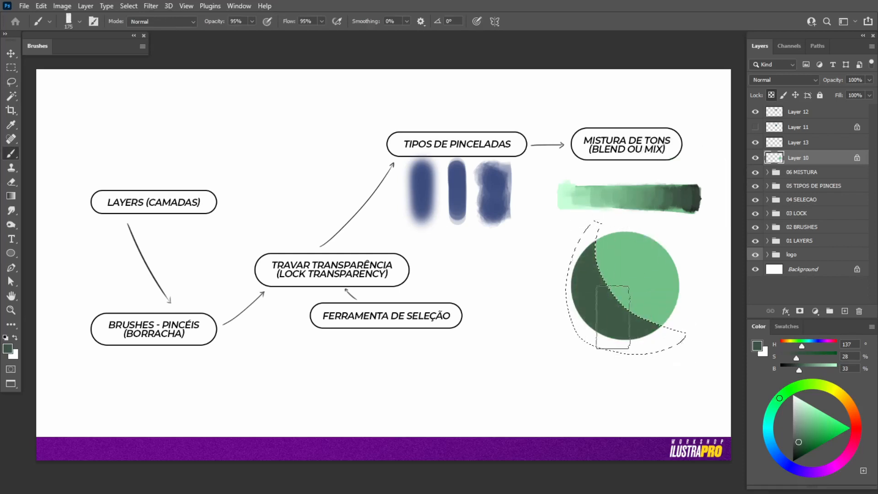
{"action": "key", "text": "ctrl+d"}
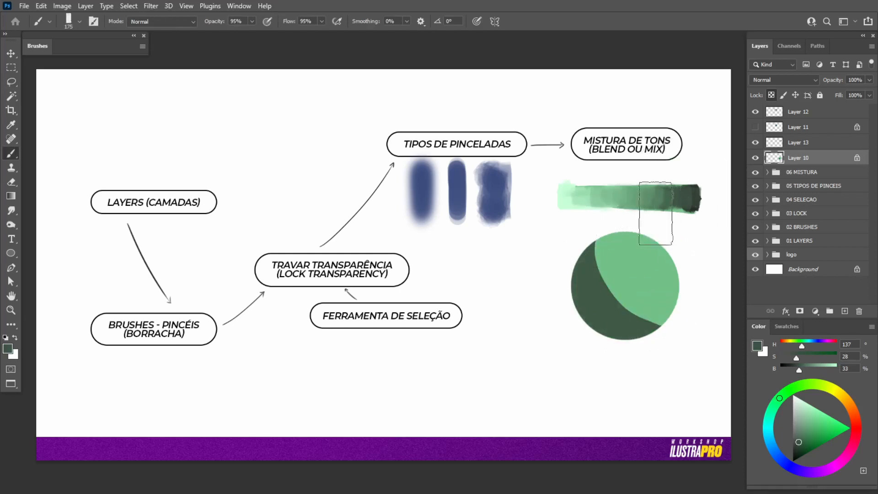
Lasso a small oval near the circle's upper right, fill it with pale mint (H 137, S 23, B 96), and deselect it
{"action": "key", "text": "l"}
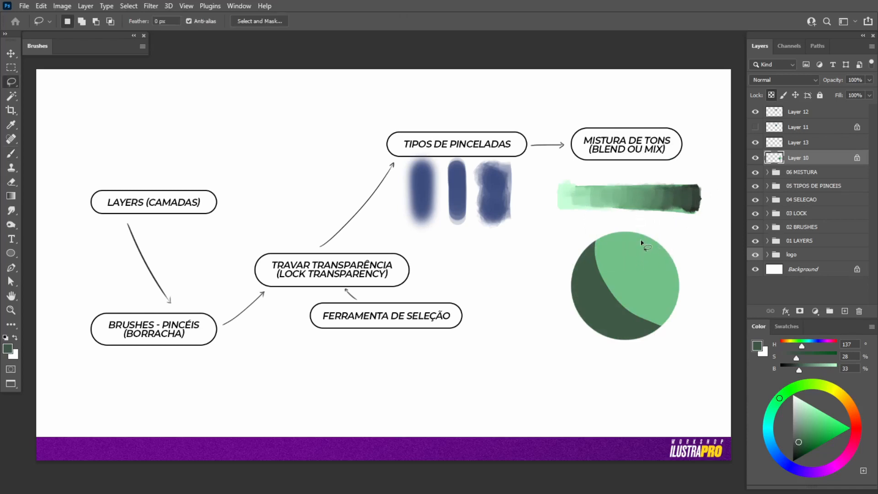
{"action": "key", "text": "b"}
{"action": "left_click", "coordinate": [806, 405]}
{"action": "left_click", "coordinate": [639, 251]}
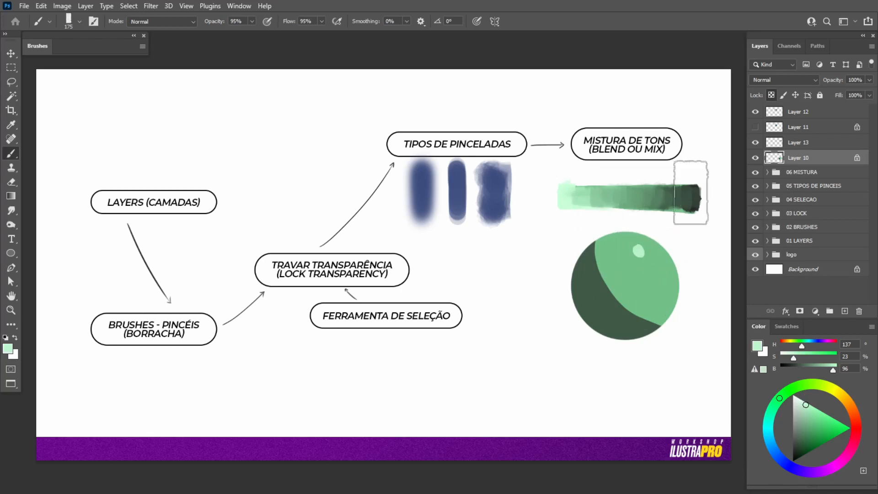
{"action": "key", "text": "ctrl+d"}
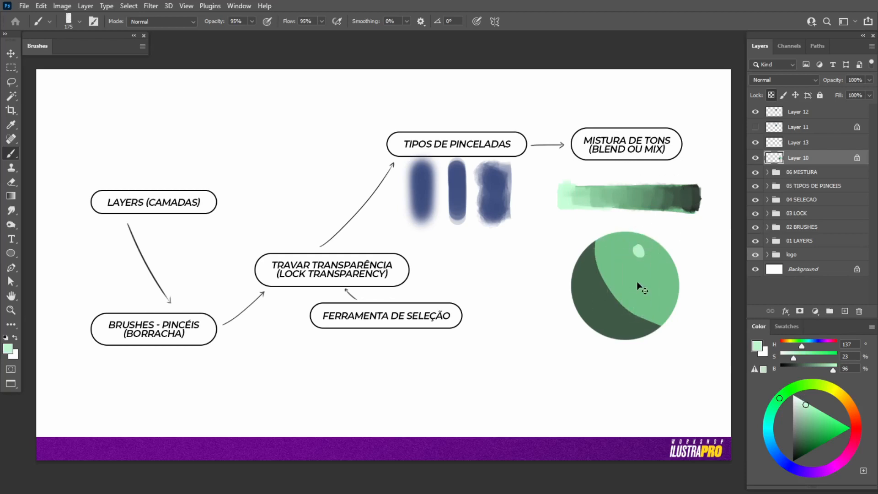
Soften the hard shadow edge on the circle by sampling the neighbouring greens and painting along the boundary with a smaller brush
{"action": "key", "text": "alt"}
{"action": "left_click", "coordinate": [623, 282], "text": "alt"}
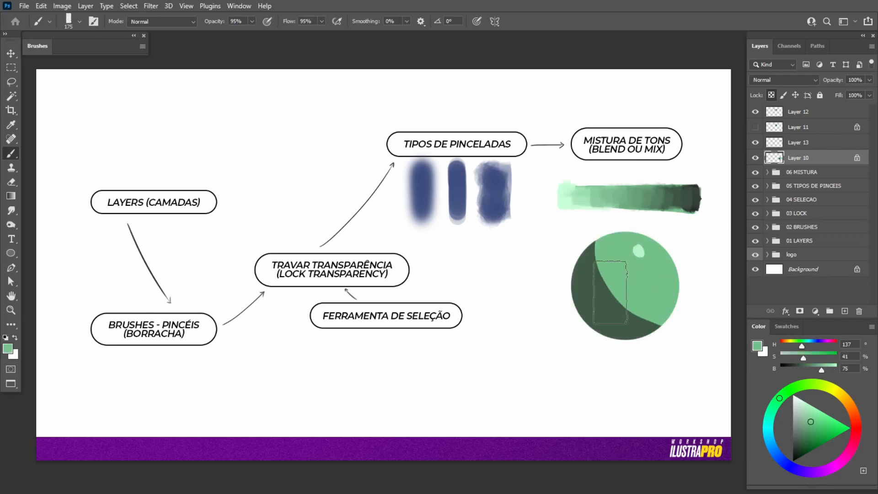
{"action": "key", "text": "bracketleft"}
{"action": "key", "text": "bracketleft"}
{"action": "key", "text": "bracketleft"}
{"action": "key", "text": "bracketleft"}
{"action": "mouse_move", "coordinate": [597, 257]}
{"action": "left_mouse_down"}
{"action": "mouse_move", "coordinate": [612, 299]}
{"action": "mouse_move", "coordinate": [655, 323]}
{"action": "mouse_move", "coordinate": [608, 300]}
{"action": "mouse_move", "coordinate": [637, 314]}
{"action": "mouse_move", "coordinate": [640, 292]}
{"action": "mouse_move", "coordinate": [622, 284]}
{"action": "mouse_move", "coordinate": [620, 303]}
{"action": "mouse_move", "coordinate": [626, 296]}
{"action": "mouse_move", "coordinate": [641, 316]}
{"action": "left_mouse_up"}
{"action": "key", "text": "alt"}
{"action": "left_click", "coordinate": [611, 290], "text": "alt"}
Blend the shadow's lower and upper-left parts into the circle with sampled mid and dark greens, using a 150 px brush
{"action": "key", "text": "bracketright"}
{"action": "key", "text": "bracketright"}
{"action": "left_click", "coordinate": [594, 321], "text": "alt"}
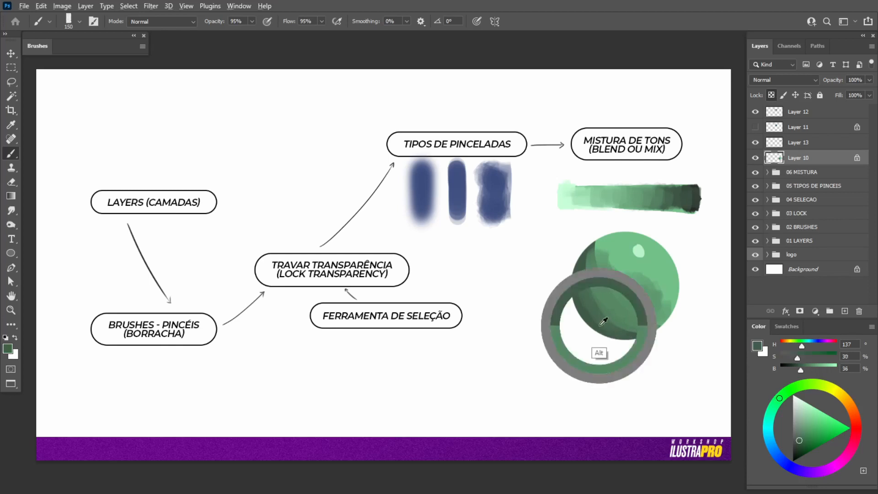
{"action": "left_click_drag", "start_coordinate": [614, 343], "coordinate": [618, 349]}
{"action": "left_click", "coordinate": [572, 284], "text": "alt"}
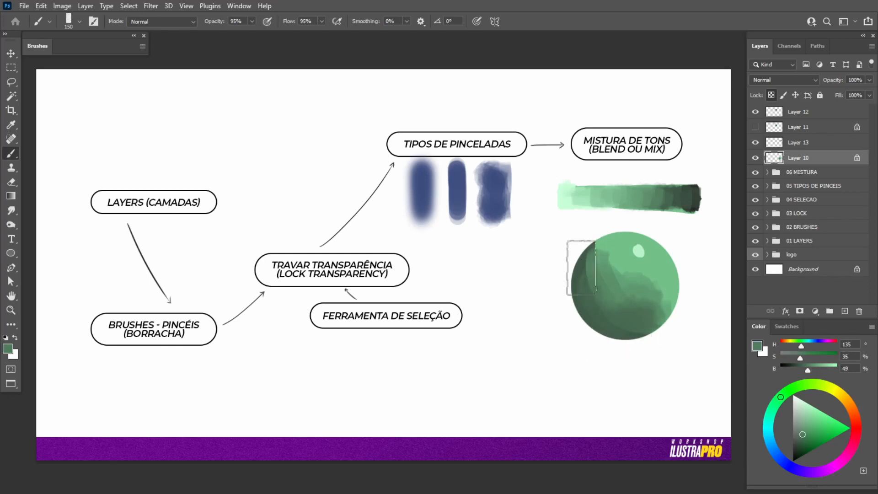
{"action": "mouse_move", "coordinate": [576, 274]}
{"action": "left_mouse_down"}
{"action": "mouse_move", "coordinate": [604, 242]}
{"action": "mouse_move", "coordinate": [626, 252]}
{"action": "left_mouse_up"}
Blend the pale highlight spot and the shadow's inner edge into the circle's light side by sampling and painting in-between greens
{"action": "left_click", "coordinate": [646, 281], "text": "alt"}
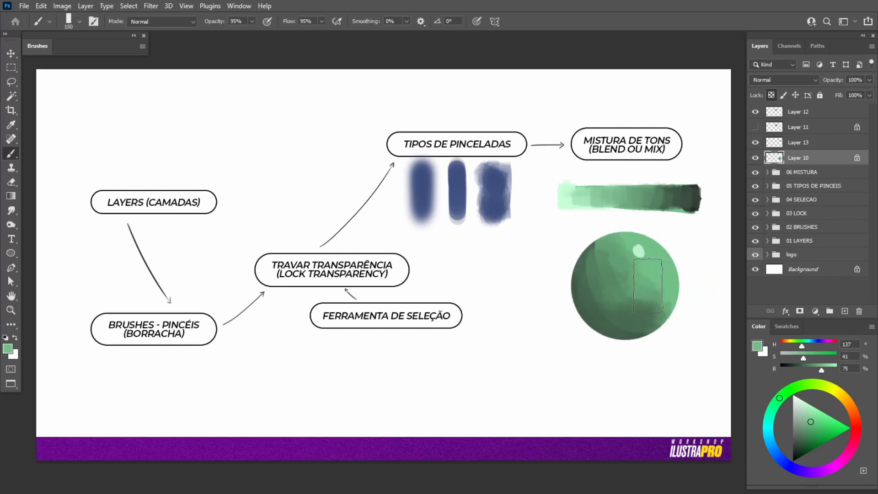
{"action": "left_click", "coordinate": [640, 293], "text": "alt"}
{"action": "left_click_drag", "start_coordinate": [626, 293], "coordinate": [653, 287]}
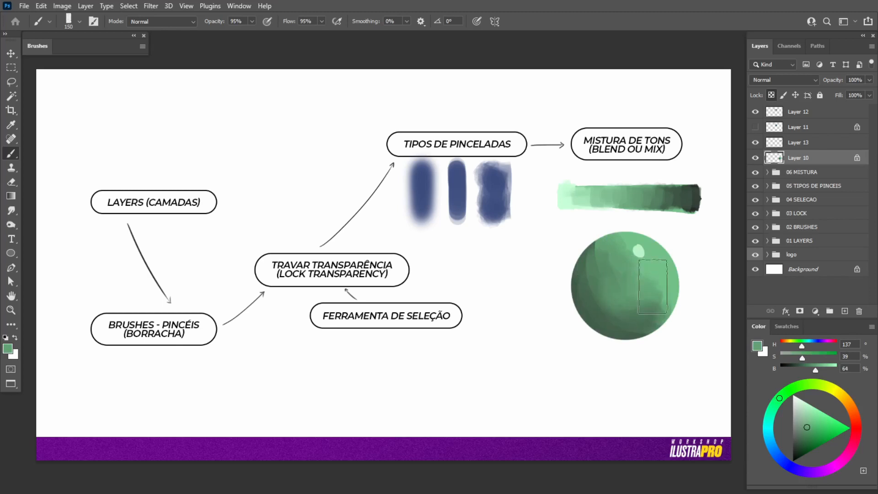
{"action": "left_click", "coordinate": [641, 253], "text": "alt"}
{"action": "mouse_move", "coordinate": [647, 248]}
{"action": "left_mouse_down"}
{"action": "mouse_move", "coordinate": [614, 271]}
{"action": "mouse_move", "coordinate": [615, 245]}
{"action": "mouse_move", "coordinate": [653, 266]}
{"action": "mouse_move", "coordinate": [648, 271]}
{"action": "mouse_move", "coordinate": [628, 241]}
{"action": "left_mouse_up"}
{"action": "left_click", "coordinate": [633, 270], "text": "alt"}
{"action": "left_click", "coordinate": [647, 288], "text": "alt"}
{"action": "mouse_move", "coordinate": [646, 288]}
{"action": "left_mouse_down"}
{"action": "mouse_move", "coordinate": [641, 253]}
{"action": "mouse_move", "coordinate": [660, 269]}
{"action": "left_mouse_up"}
{"action": "left_click", "coordinate": [633, 255], "text": "alt"}
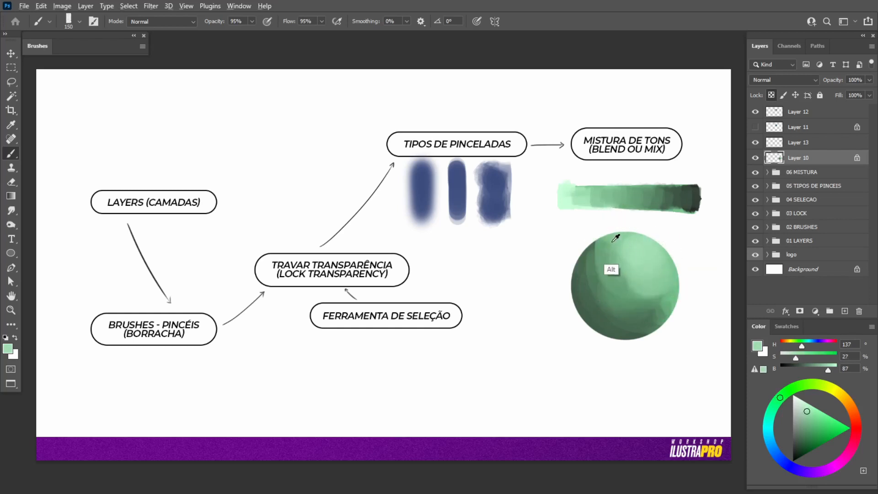
{"action": "left_click", "coordinate": [613, 275], "text": "alt"}
Sample the blue of the brush-stroke examples and paint bluish reflected light along the circle's lower-left edge
{"action": "left_click", "coordinate": [442, 217], "text": "alt"}
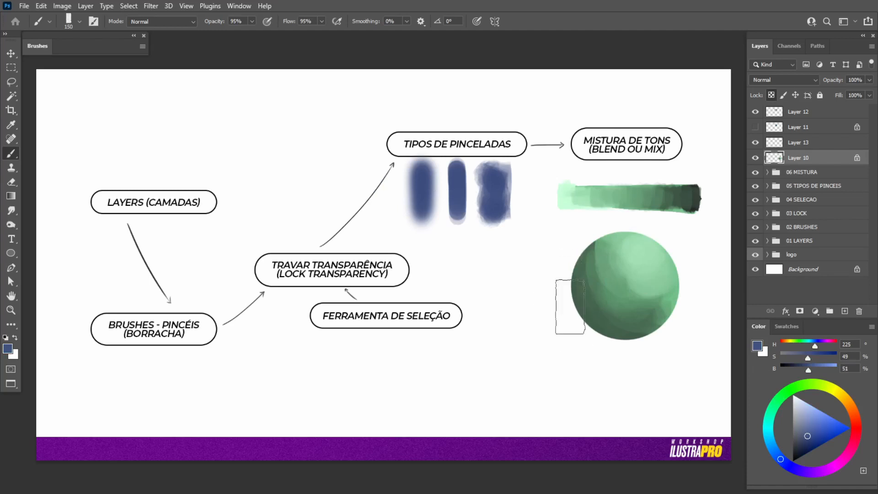
{"action": "left_click", "coordinate": [809, 421]}
{"action": "mouse_move", "coordinate": [611, 338]}
{"action": "left_mouse_down"}
{"action": "mouse_move", "coordinate": [568, 266]}
{"action": "mouse_move", "coordinate": [576, 302]}
{"action": "left_mouse_up"}
{"action": "left_click", "coordinate": [577, 297], "text": "alt"}
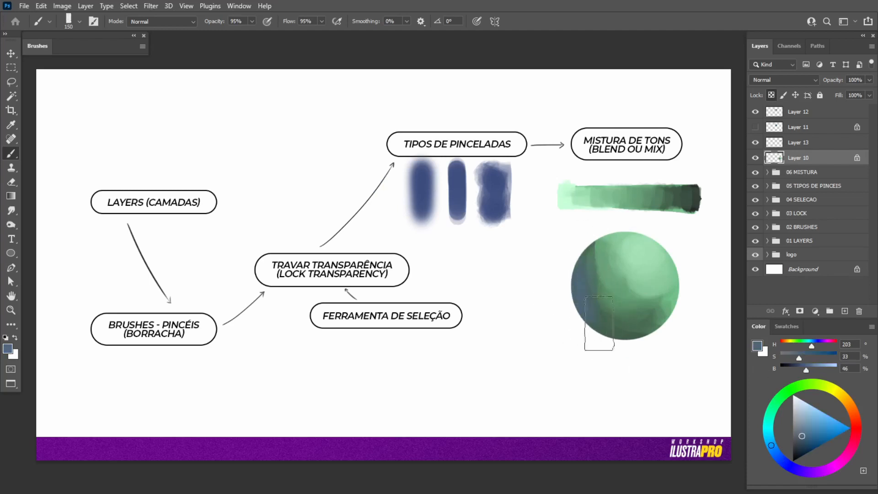
Brush a lighter blue (H 203, S 32, B 70) softly over the circle's lower-left shadow at 400 px size and 36% flow
{"action": "left_click", "coordinate": [806, 422]}
{"action": "key", "text": "bracketright"}
{"action": "key", "text": "bracketright"}
{"action": "key", "text": "bracketright"}
{"action": "key", "text": "bracketright"}
{"action": "key", "text": "bracketright"}
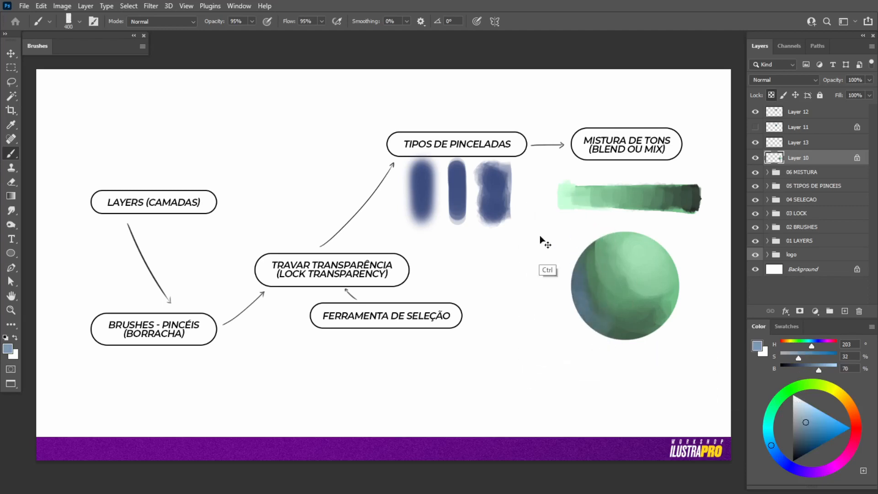
{"action": "left_click_drag", "start_coordinate": [324, 22], "coordinate": [307, 35]}
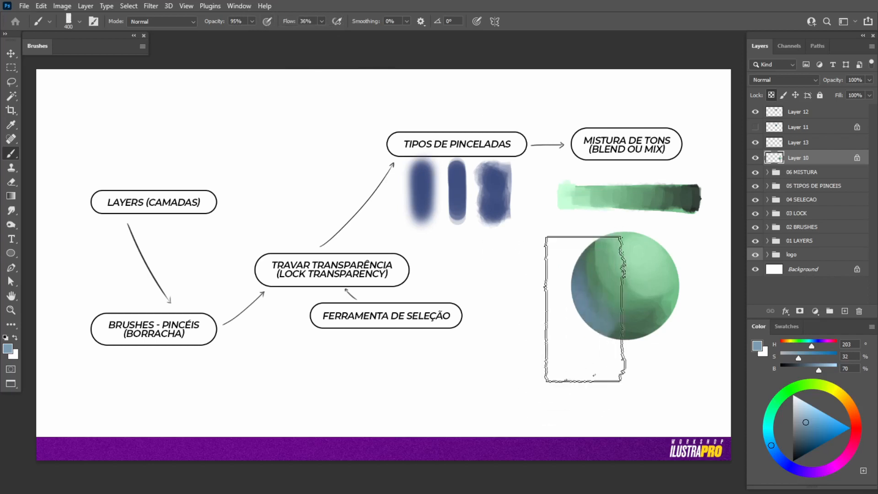
{"action": "mouse_move", "coordinate": [616, 342]}
{"action": "left_mouse_down"}
{"action": "mouse_move", "coordinate": [563, 272]}
{"action": "mouse_move", "coordinate": [572, 257]}
{"action": "mouse_move", "coordinate": [566, 282]}
{"action": "mouse_move", "coordinate": [597, 336]}
{"action": "mouse_move", "coordinate": [625, 346]}
{"action": "mouse_move", "coordinate": [621, 365]}
{"action": "left_mouse_up"}
Glaze the circle's lit side with sampled light green and the tone bar's pale mint (H 138, S 23, B 98)
{"action": "left_click", "coordinate": [652, 311], "text": "alt"}
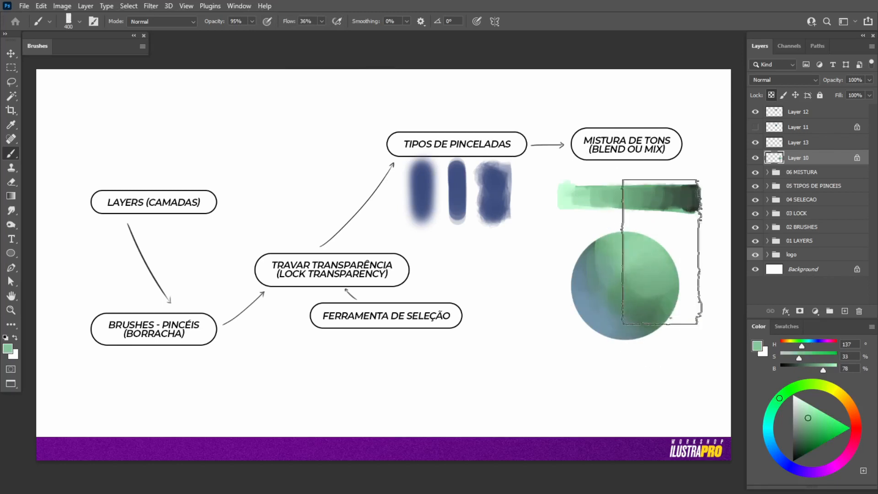
{"action": "left_click", "coordinate": [569, 191], "text": "alt"}
{"action": "left_click", "coordinate": [567, 192], "text": "alt"}
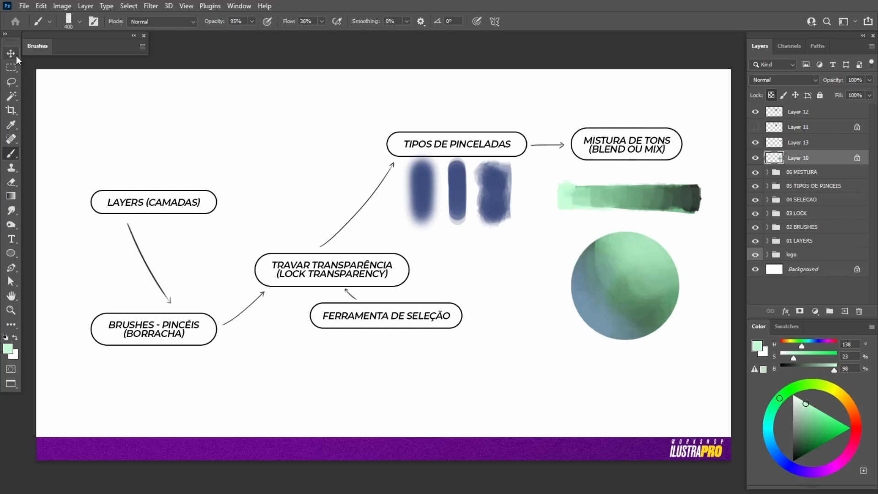
Choose the 00_Escrita_Desenho brush from the Riamonde Basic Brushes set
{"action": "key", "text": "v"}
{"action": "left_click", "coordinate": [44, 49]}
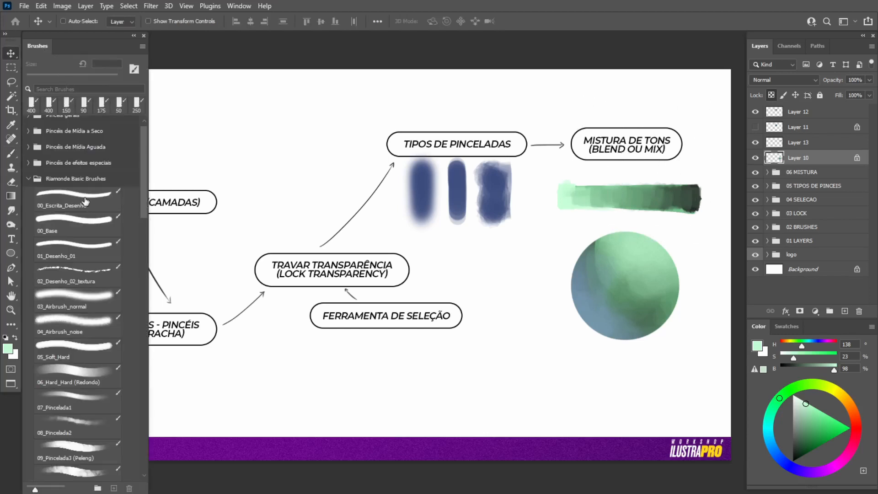
{"action": "left_click", "coordinate": [85, 199]}
{"action": "left_click", "coordinate": [43, 48]}
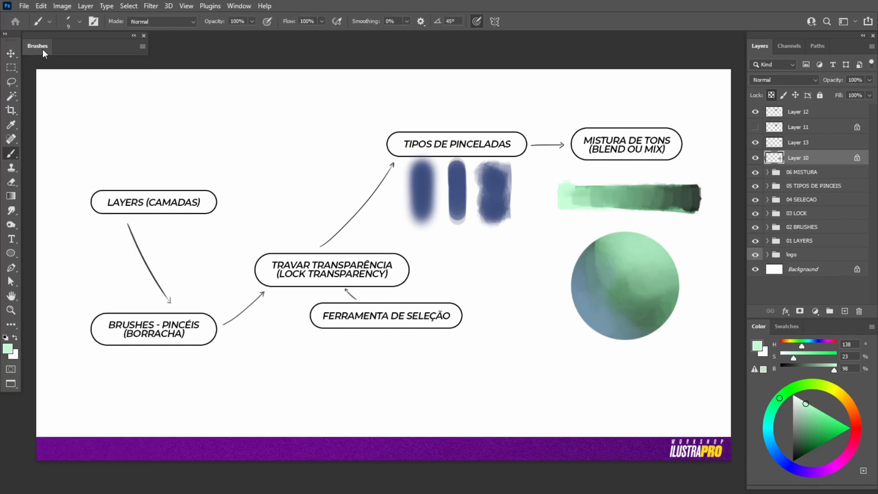
Add a new layer above Layer 12 and write circled numbers 1 and 2 in black beside the Layers and Brushes labels
{"action": "left_click", "coordinate": [815, 112]}
{"action": "left_click", "coordinate": [842, 310]}
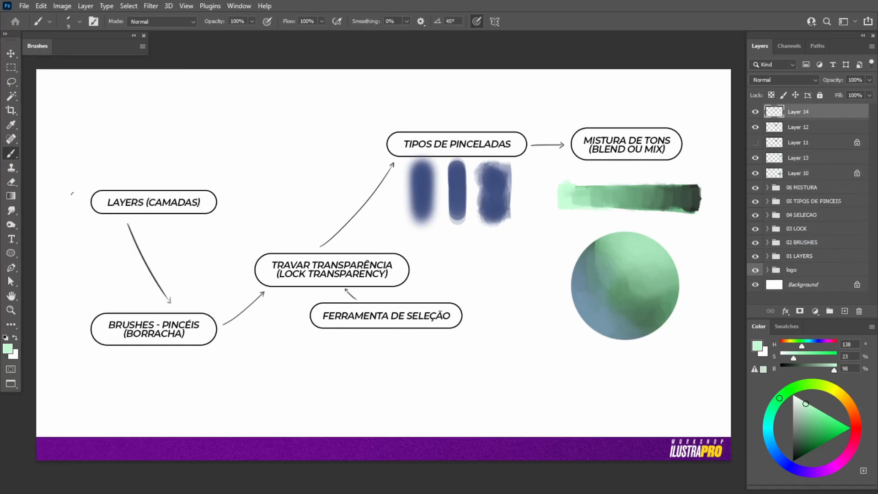
{"action": "key", "text": "d"}
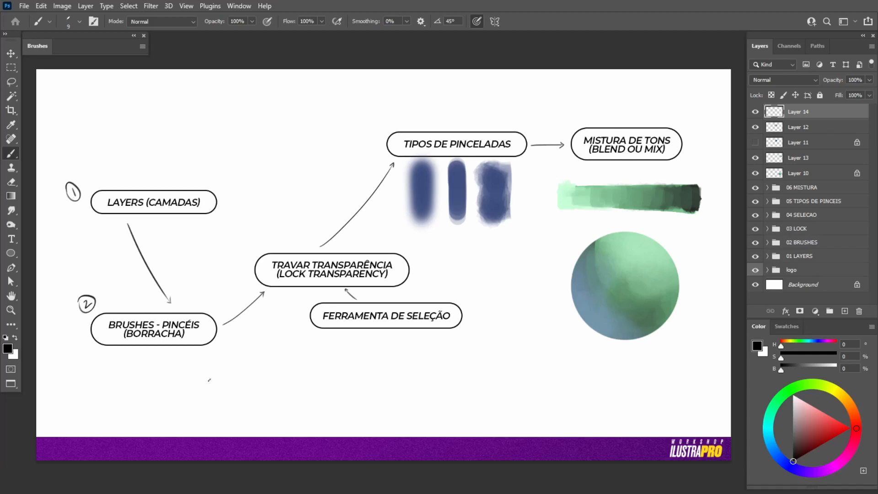
Look over the Riamonde Basic Brushes presets and view Layer 10 on its own before showing the other layers again
{"action": "left_click", "coordinate": [38, 46]}
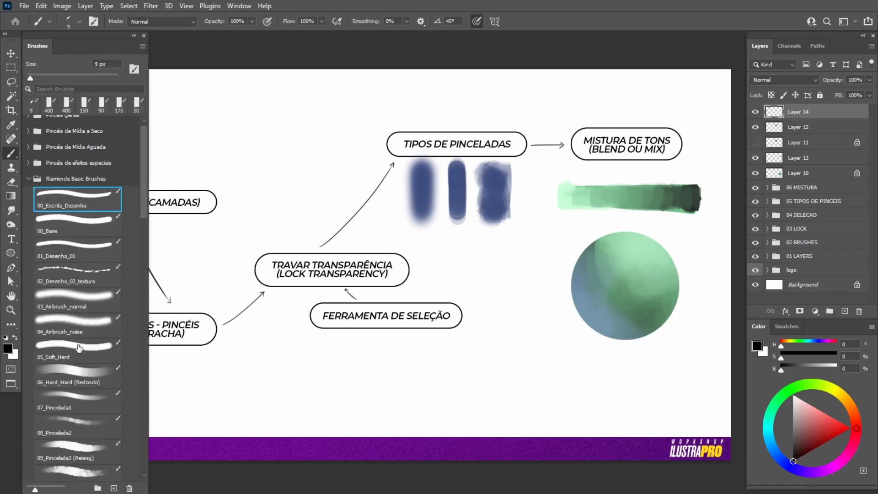
{"action": "left_click", "coordinate": [37, 47]}
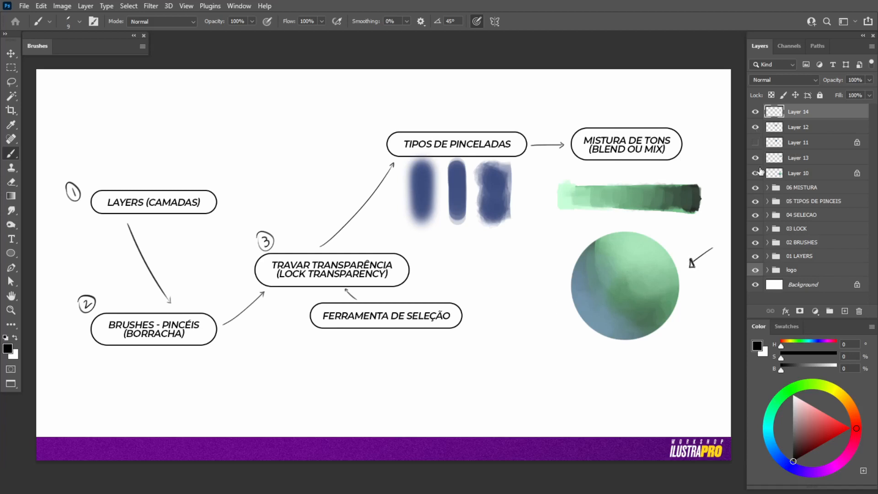
{"action": "left_click", "coordinate": [755, 173], "text": "alt"}
{"action": "left_click", "coordinate": [756, 173], "text": "alt"}
Write circled 5 and 6 above their labels, number the blue brush samples 1 to 3, and point an arrow at the tone bar
{"action": "mouse_move", "coordinate": [439, 125]}
{"action": "left_mouse_down"}
{"action": "mouse_move", "coordinate": [449, 112]}
{"action": "mouse_move", "coordinate": [436, 113]}
{"action": "left_mouse_up"}
{"action": "left_click_drag", "start_coordinate": [459, 234], "coordinate": [495, 240]}
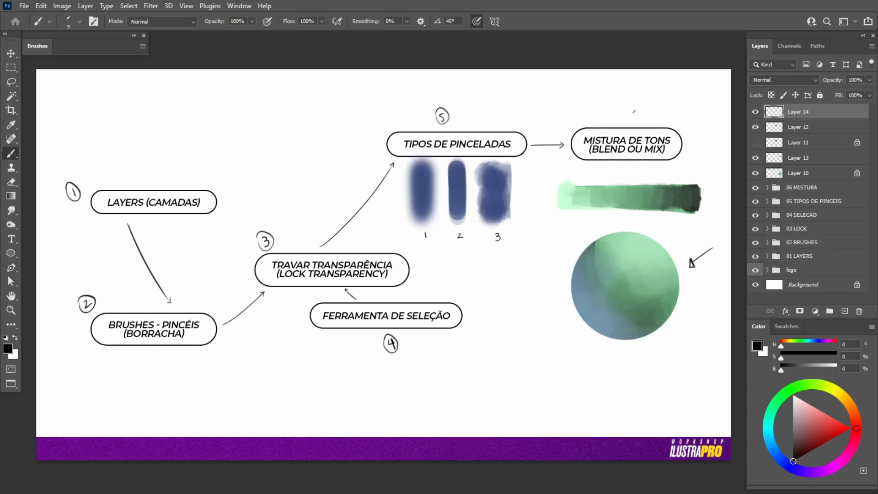
{"action": "left_click_drag", "start_coordinate": [635, 108], "coordinate": [625, 121]}
{"action": "left_click_drag", "start_coordinate": [709, 169], "coordinate": [704, 179]}
{"action": "left_click", "coordinate": [56, 157], "text": "shift"}
{"action": "left_click_drag", "start_coordinate": [55, 157], "coordinate": [56, 368]}
{"action": "key", "text": "ctrl+z"}
{"action": "key", "text": "ctrl+z"}
Draw a straight-sided box around the Layers and Brushes labels and write "ESSENCIAL" above it
{"action": "left_click_drag", "start_coordinate": [56, 160], "coordinate": [56, 364]}
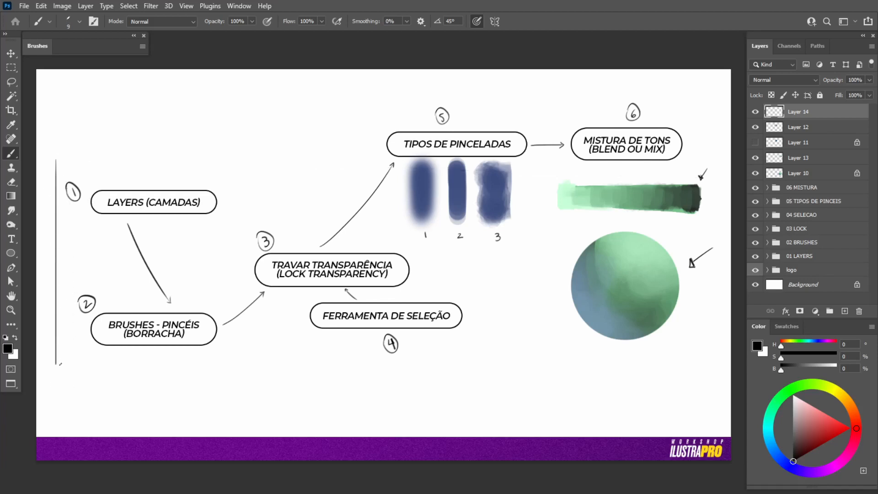
{"action": "left_click", "coordinate": [118, 364], "text": "shift"}
{"action": "left_click_drag", "start_coordinate": [138, 362], "coordinate": [238, 365]}
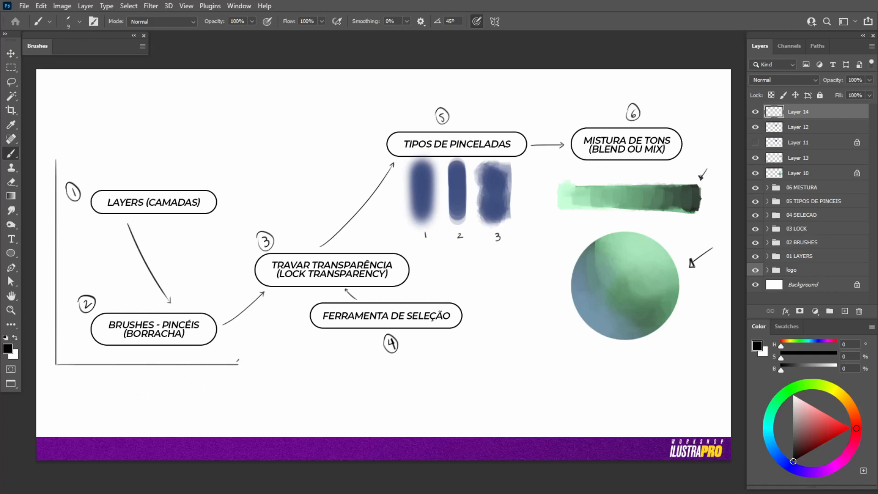
{"action": "left_click", "coordinate": [238, 263], "text": "shift"}
{"action": "mouse_move", "coordinate": [237, 247]}
{"action": "left_mouse_down"}
{"action": "mouse_move", "coordinate": [238, 157]}
{"action": "mouse_move", "coordinate": [78, 157]}
{"action": "mouse_move", "coordinate": [58, 145]}
{"action": "left_mouse_up"}
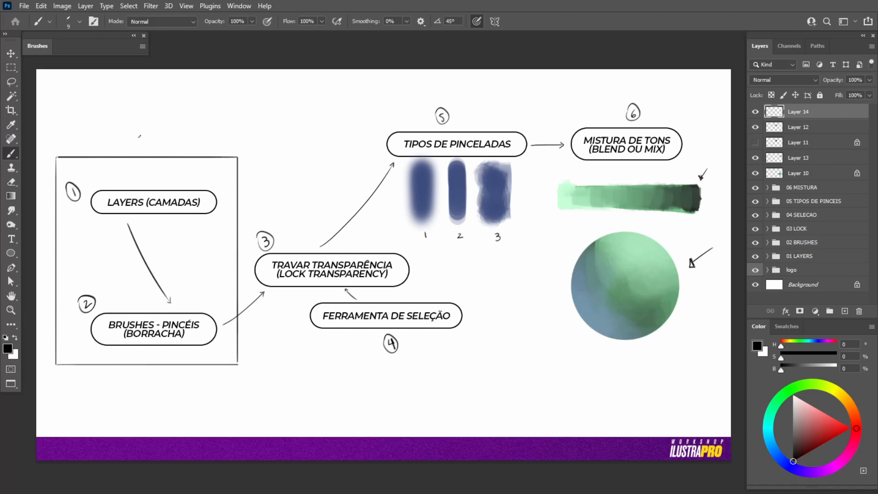
{"action": "mouse_move", "coordinate": [140, 136]}
{"action": "left_mouse_down"}
{"action": "mouse_move", "coordinate": [145, 142]}
{"action": "mouse_move", "coordinate": [143, 135]}
{"action": "mouse_move", "coordinate": [192, 111]}
{"action": "left_mouse_up"}
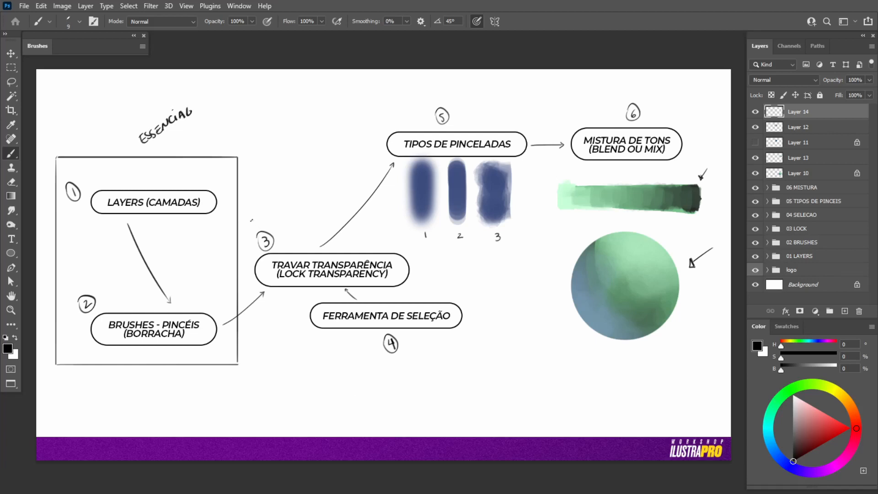
Draw a stepped straight-line frame around the Travar Transparência and Ferramenta de Seleção labels
{"action": "mouse_move", "coordinate": [251, 224]}
{"action": "left_mouse_down"}
{"action": "mouse_move", "coordinate": [251, 340]}
{"action": "mouse_move", "coordinate": [299, 223]}
{"action": "mouse_move", "coordinate": [418, 223]}
{"action": "left_mouse_up"}
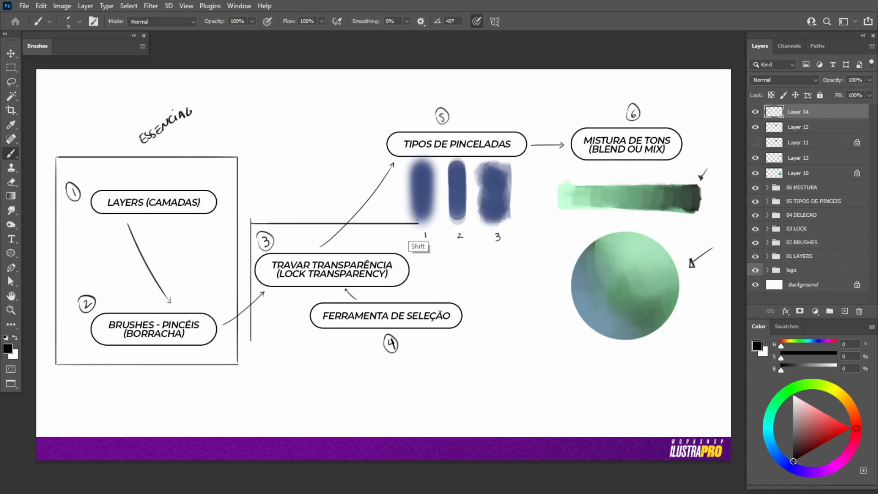
{"action": "left_click", "coordinate": [417, 264], "text": "shift"}
{"action": "left_click", "coordinate": [475, 265], "text": "shift"}
{"action": "left_click", "coordinate": [475, 293], "text": "shift"}
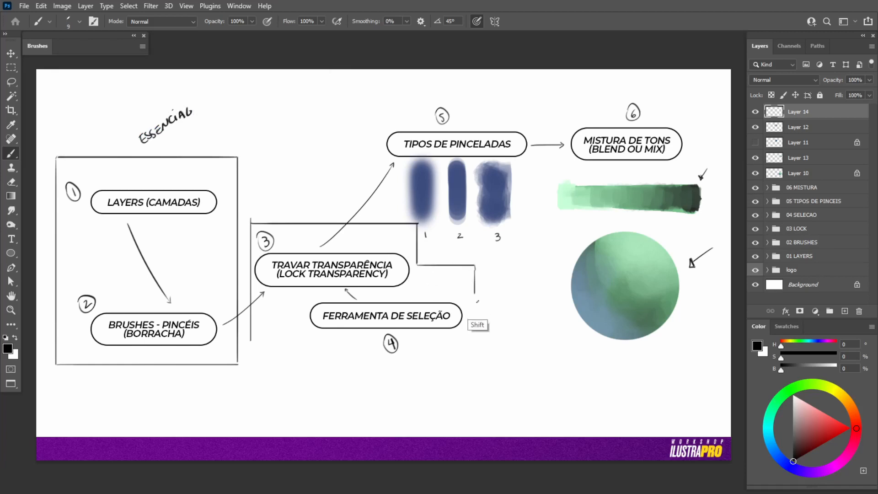
{"action": "left_click", "coordinate": [475, 356], "text": "shift"}
{"action": "left_click_drag", "start_coordinate": [475, 356], "coordinate": [251, 358]}
Handwrite "AUXILIA" below the frame around labels 3 and 4
{"action": "mouse_move", "coordinate": [414, 371]}
{"action": "left_mouse_down"}
{"action": "mouse_move", "coordinate": [416, 383]}
{"action": "mouse_move", "coordinate": [427, 372]}
{"action": "mouse_move", "coordinate": [433, 381]}
{"action": "left_mouse_up"}
{"action": "left_click_drag", "start_coordinate": [433, 373], "coordinate": [435, 381]}
{"action": "left_click_drag", "start_coordinate": [434, 370], "coordinate": [436, 367]}
{"action": "left_click_drag", "start_coordinate": [438, 372], "coordinate": [443, 381]}
{"action": "mouse_move", "coordinate": [447, 381]}
{"action": "left_mouse_down"}
{"action": "mouse_move", "coordinate": [450, 371]}
{"action": "mouse_move", "coordinate": [454, 380]}
{"action": "left_mouse_up"}
{"action": "left_click_drag", "start_coordinate": [448, 377], "coordinate": [452, 377]}
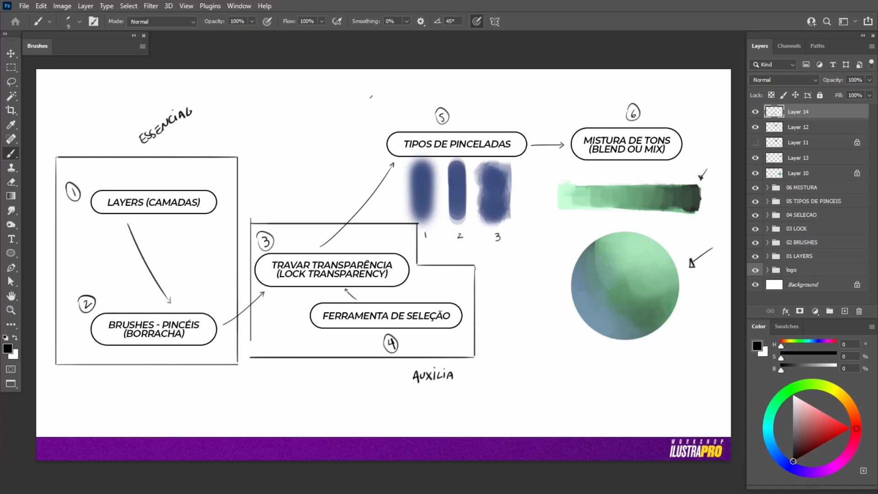
Draw a stepped straight-line frame around the Tipos de Pinceladas and Mistura de Tons labels, the brush samples and the tone bar
{"action": "left_click", "coordinate": [678, 98], "text": "shift"}
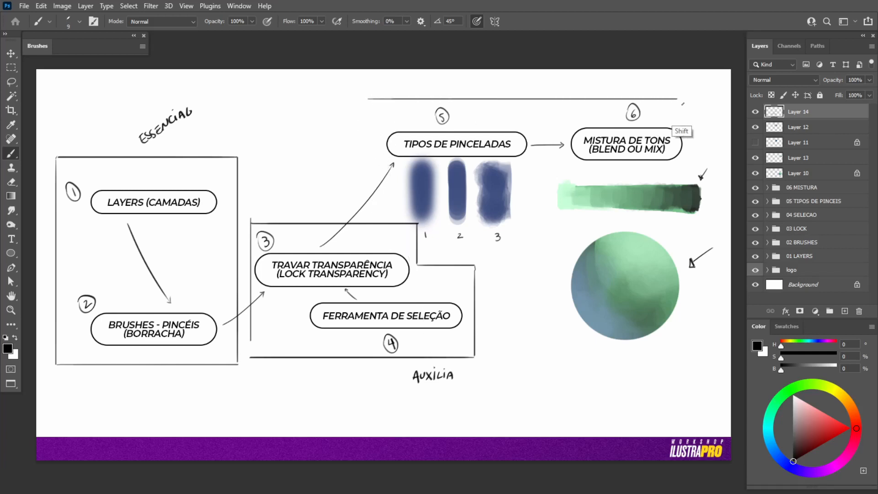
{"action": "left_click", "coordinate": [720, 98], "text": "shift"}
{"action": "left_click", "coordinate": [721, 226], "text": "shift"}
{"action": "left_click", "coordinate": [517, 225], "text": "shift"}
{"action": "left_click", "coordinate": [517, 247], "text": "shift"}
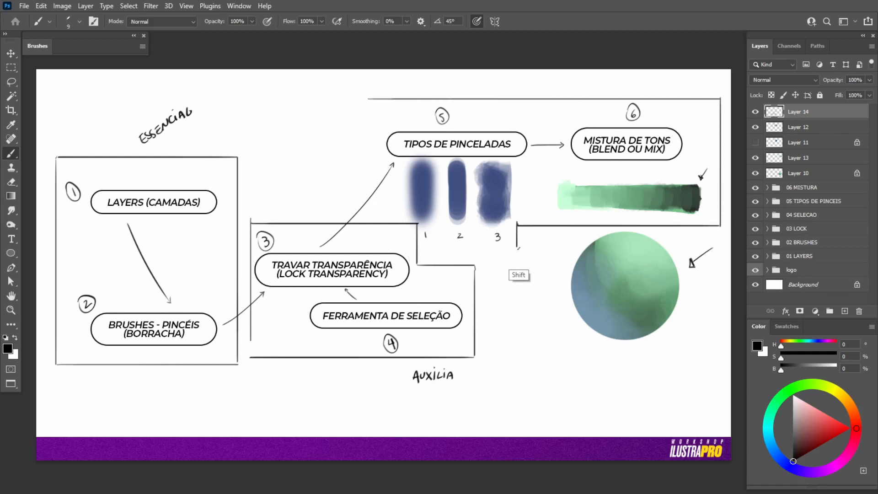
{"action": "left_click", "coordinate": [427, 250], "text": "shift"}
{"action": "left_click", "coordinate": [367, 98]}
{"action": "left_click", "coordinate": [367, 218], "text": "shift"}
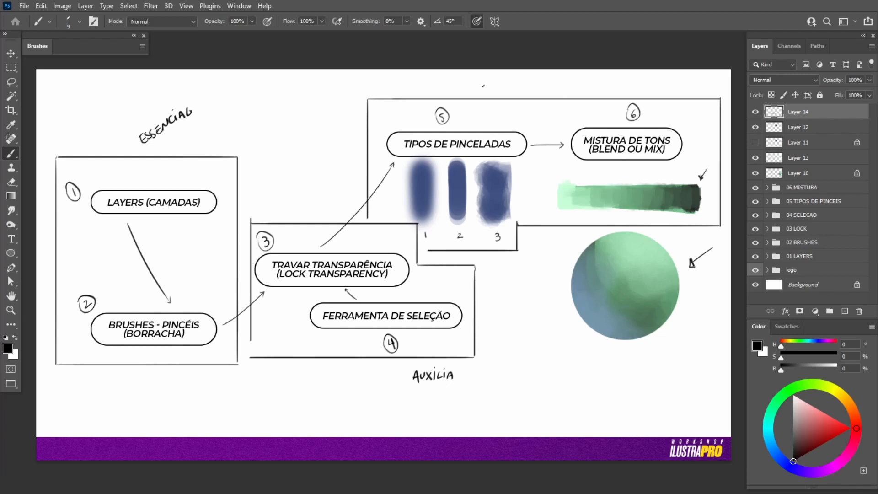
Handwrite "ESTILO - LUZ|SOMBRA|CORES" above the frame around labels 5 and 6
{"action": "mouse_move", "coordinate": [484, 84]}
{"action": "left_mouse_down"}
{"action": "mouse_move", "coordinate": [483, 91]}
{"action": "mouse_move", "coordinate": [500, 84]}
{"action": "left_mouse_up"}
{"action": "left_click_drag", "start_coordinate": [498, 85], "coordinate": [503, 91]}
{"action": "left_click_drag", "start_coordinate": [506, 84], "coordinate": [513, 92]}
{"action": "left_click_drag", "start_coordinate": [516, 84], "coordinate": [517, 84]}
{"action": "left_click_drag", "start_coordinate": [528, 86], "coordinate": [534, 86]}
{"action": "mouse_move", "coordinate": [543, 83]}
{"action": "left_mouse_down"}
{"action": "mouse_move", "coordinate": [566, 93]}
{"action": "mouse_move", "coordinate": [578, 84]}
{"action": "mouse_move", "coordinate": [640, 88]}
{"action": "left_mouse_up"}
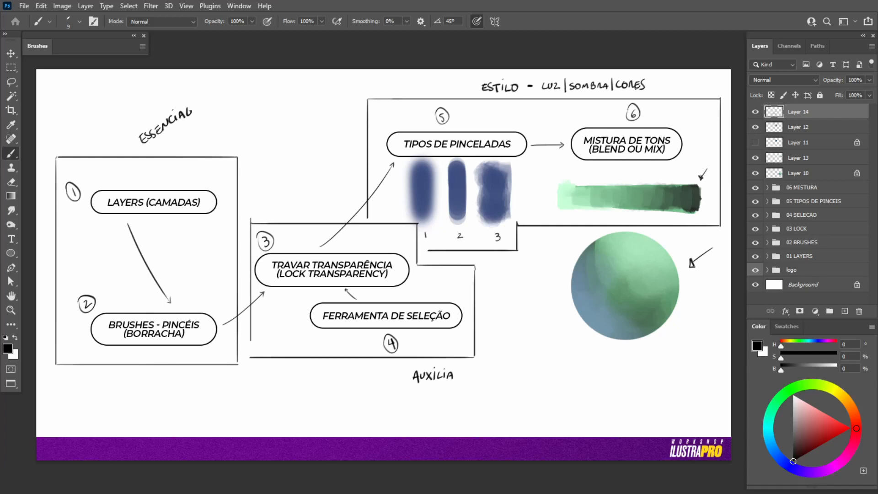
{"action": "left_click", "coordinate": [265, 6]}
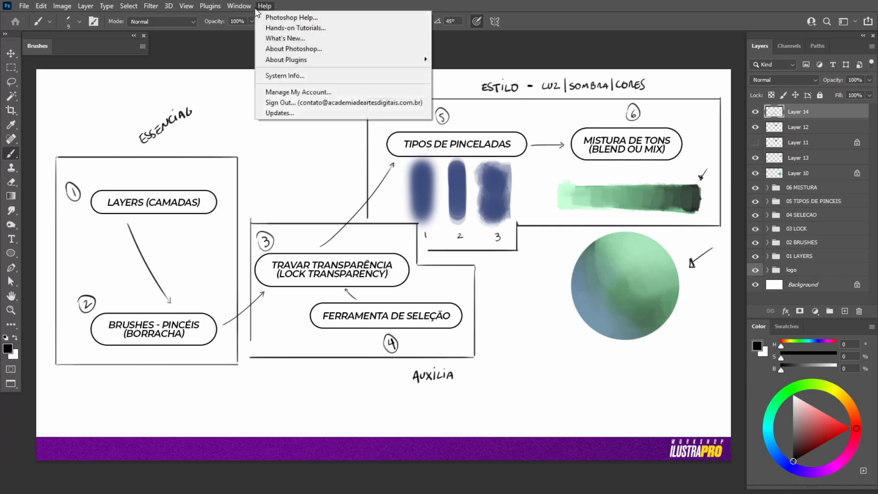
{"action": "mouse_move", "coordinate": [153, 7]}
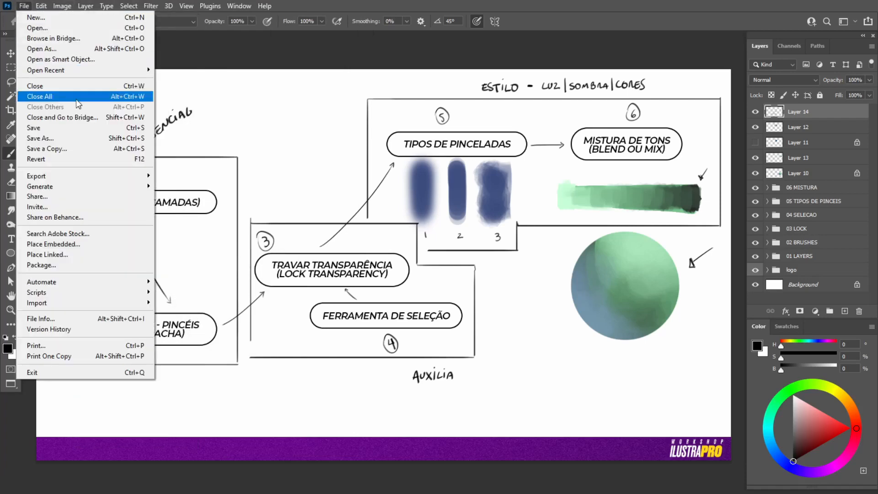
{"action": "left_click", "coordinate": [388, 21]}
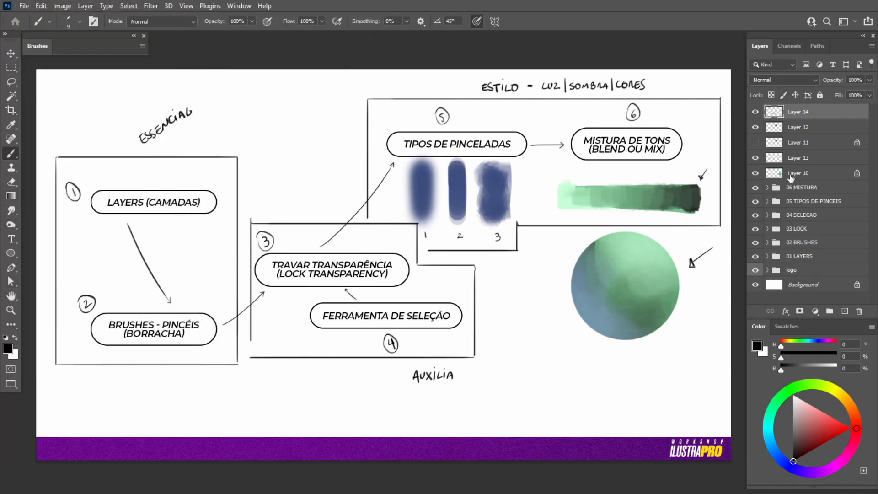
{"action": "left_click", "coordinate": [798, 80]}
{"action": "left_click", "coordinate": [799, 90]}
{"action": "left_click", "coordinate": [12, 82]}
{"action": "left_click_drag", "start_coordinate": [15, 85], "coordinate": [19, 83]}
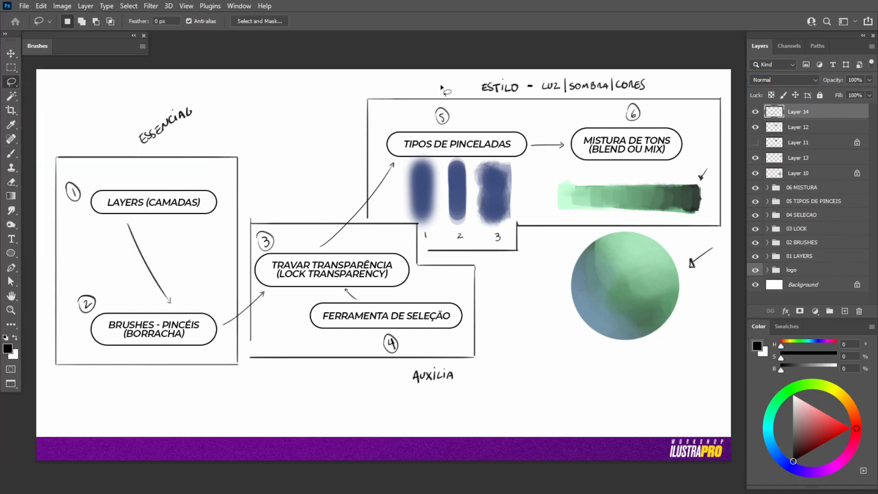
{"action": "left_click", "coordinate": [153, 6]}
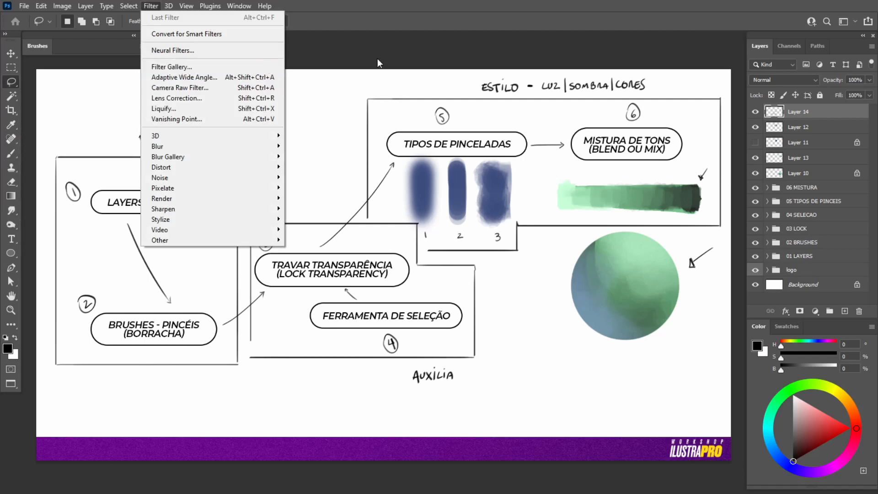
{"action": "left_click", "coordinate": [378, 31]}
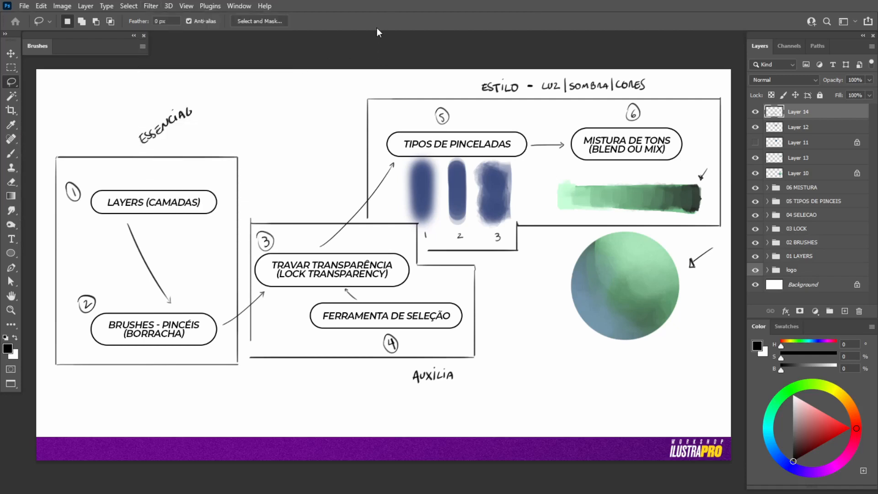
{"action": "left_click", "coordinate": [12, 312]}
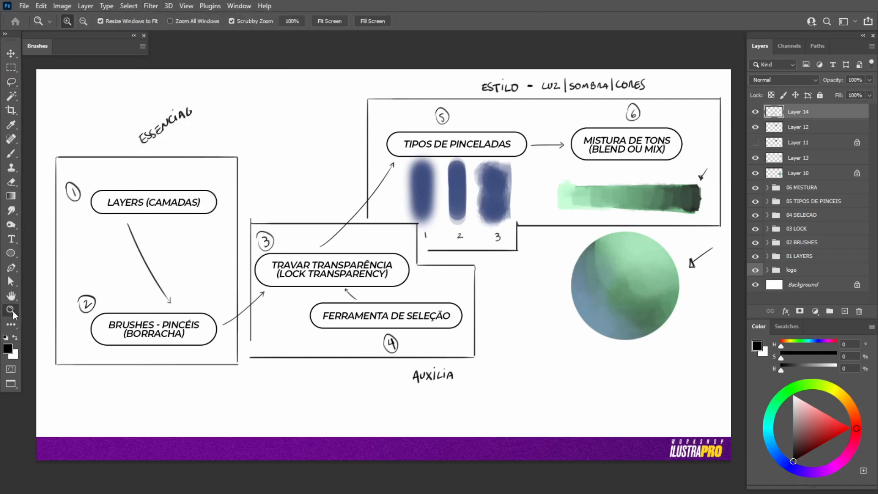
{"action": "mouse_move", "coordinate": [402, 250]}
{"action": "left_mouse_down"}
{"action": "mouse_move", "coordinate": [440, 247]}
{"action": "mouse_move", "coordinate": [405, 244]}
{"action": "mouse_move", "coordinate": [412, 243]}
{"action": "left_mouse_up"}
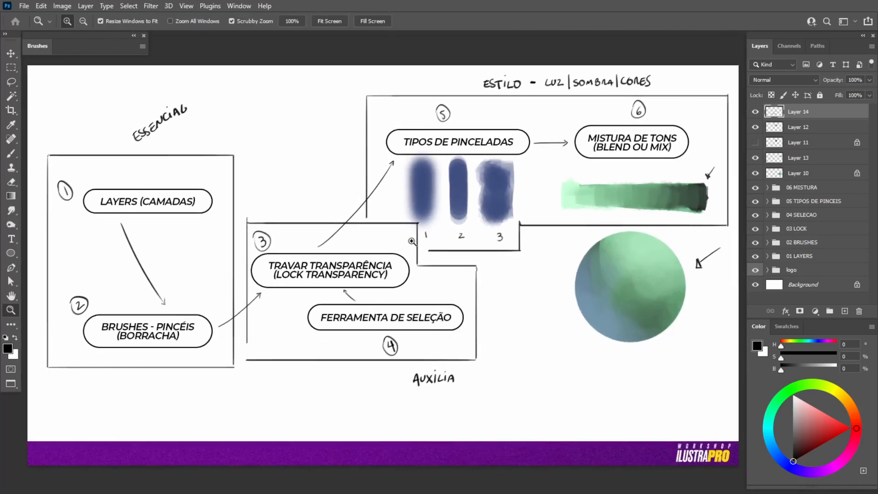
{"action": "left_click", "coordinate": [12, 53]}
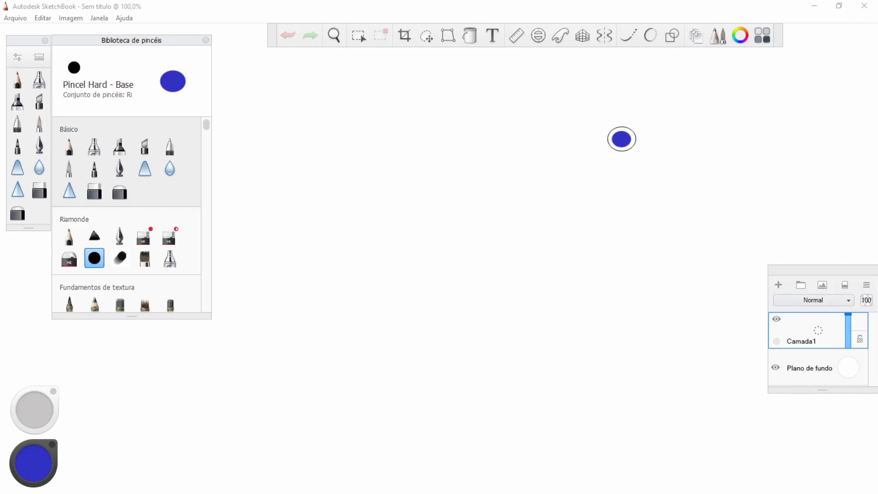
In Autodesk SketchBook, draw a curved blue arrow pointing at the layer list with the Ramonde set's Lápis copiar brush
{"action": "left_click", "coordinate": [70, 147]}
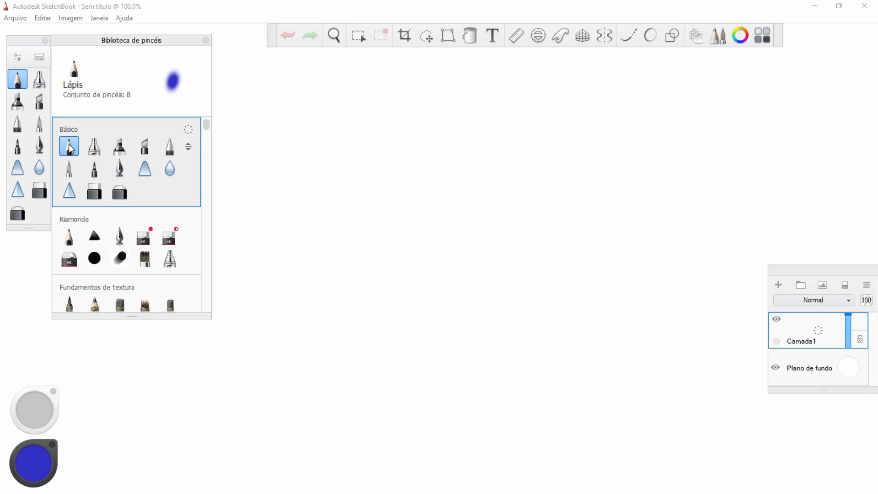
{"action": "left_click", "coordinate": [70, 149]}
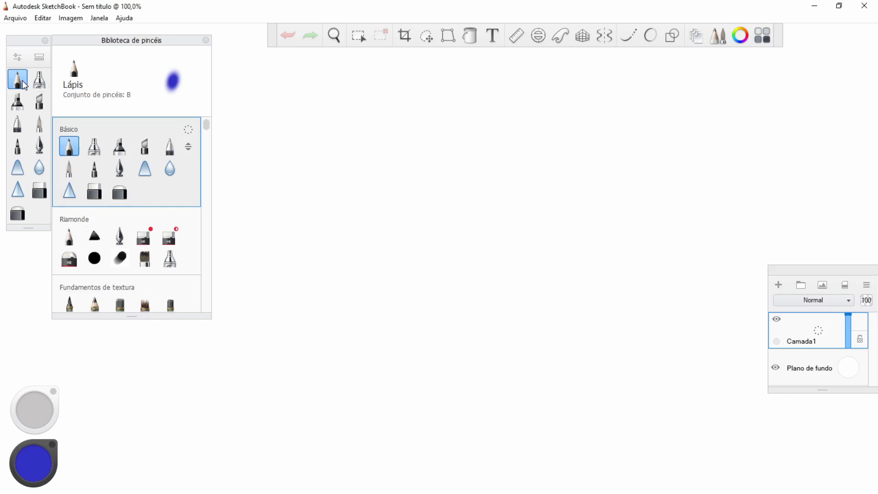
{"action": "left_click", "coordinate": [71, 243]}
{"action": "left_click_drag", "start_coordinate": [742, 205], "coordinate": [776, 247]}
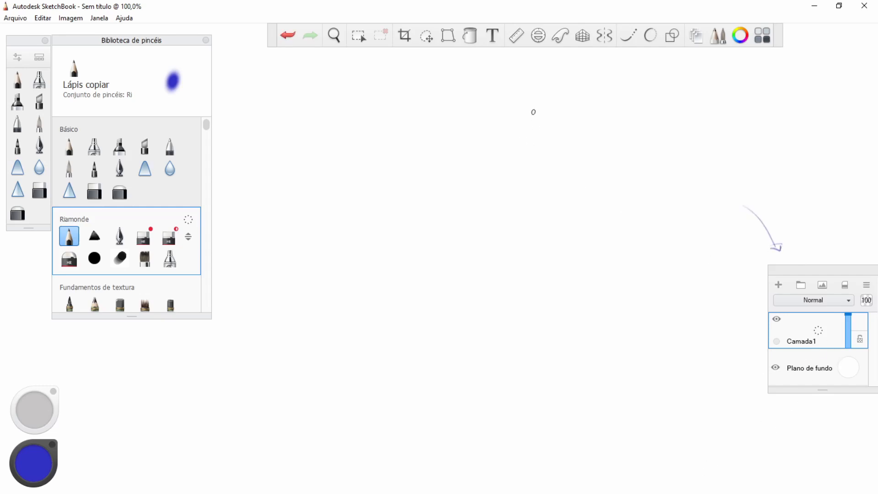
Lasso the curved arrow, move it down towards the canvas centre, and finish the selection
{"action": "left_click", "coordinate": [426, 35]}
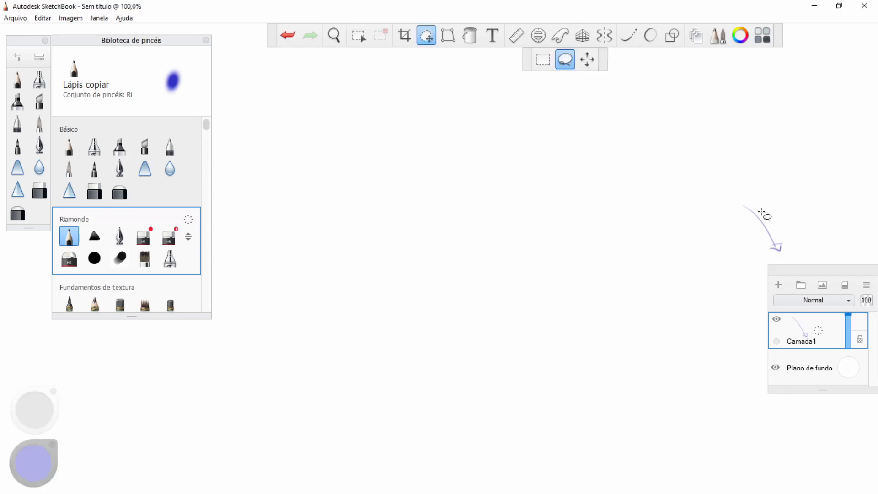
{"action": "left_click_drag", "start_coordinate": [780, 224], "coordinate": [777, 228]}
{"action": "mouse_move", "coordinate": [795, 196]}
{"action": "left_mouse_down"}
{"action": "mouse_move", "coordinate": [758, 216]}
{"action": "mouse_move", "coordinate": [796, 173]}
{"action": "left_mouse_up"}
{"action": "left_click", "coordinate": [790, 174]}
{"action": "mouse_move", "coordinate": [773, 270]}
{"action": "left_mouse_down"}
{"action": "mouse_move", "coordinate": [792, 180]}
{"action": "mouse_move", "coordinate": [810, 264]}
{"action": "left_mouse_up"}
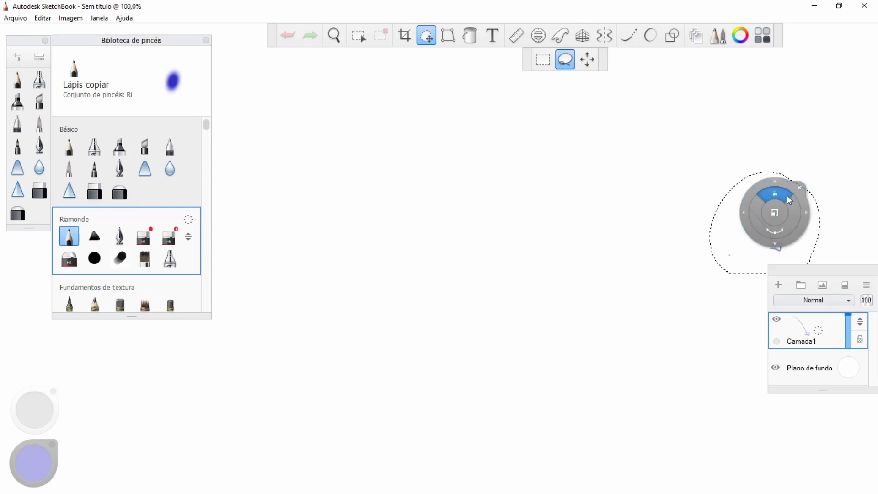
{"action": "mouse_move", "coordinate": [789, 200]}
{"action": "left_mouse_down"}
{"action": "mouse_move", "coordinate": [757, 202]}
{"action": "mouse_move", "coordinate": [718, 224]}
{"action": "mouse_move", "coordinate": [689, 268]}
{"action": "mouse_move", "coordinate": [789, 322]}
{"action": "left_mouse_up"}
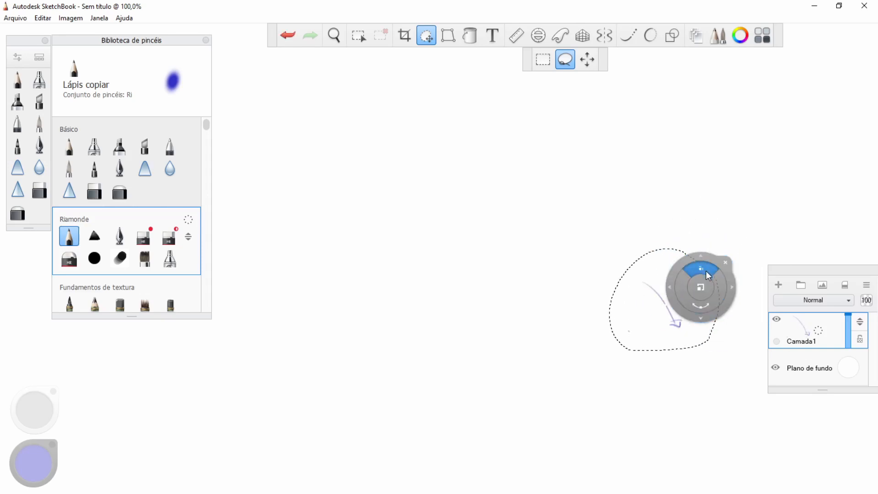
{"action": "left_click", "coordinate": [726, 264]}
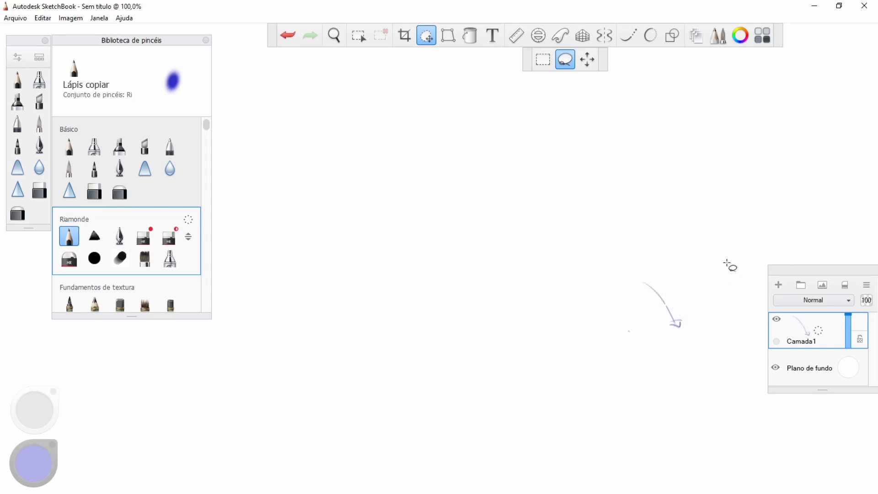
Add a new layer above Camada1 and scribble a blue zigzag over the arrow with the basic Lápis brush
{"action": "left_click", "coordinate": [780, 287]}
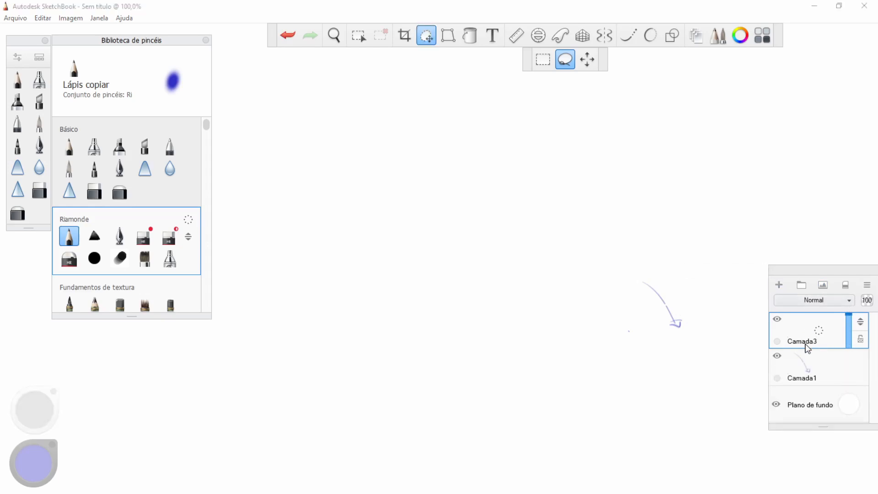
{"action": "left_click", "coordinate": [17, 79]}
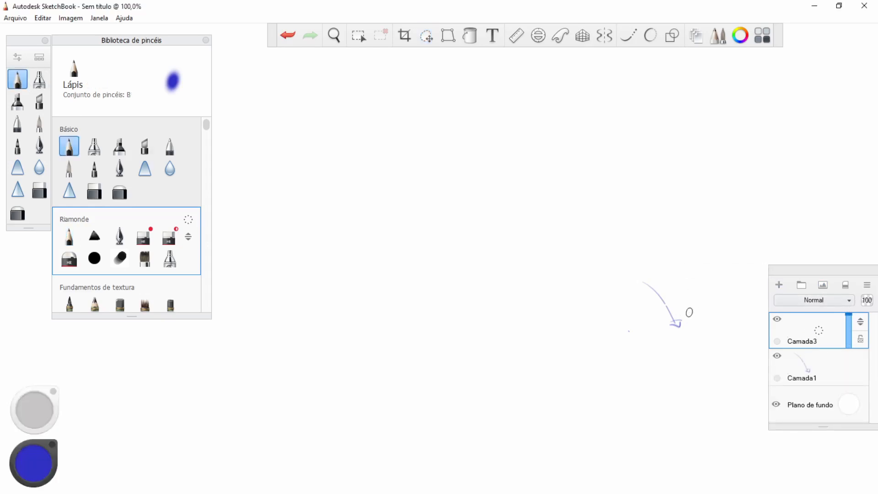
{"action": "left_click_drag", "start_coordinate": [646, 293], "coordinate": [673, 319]}
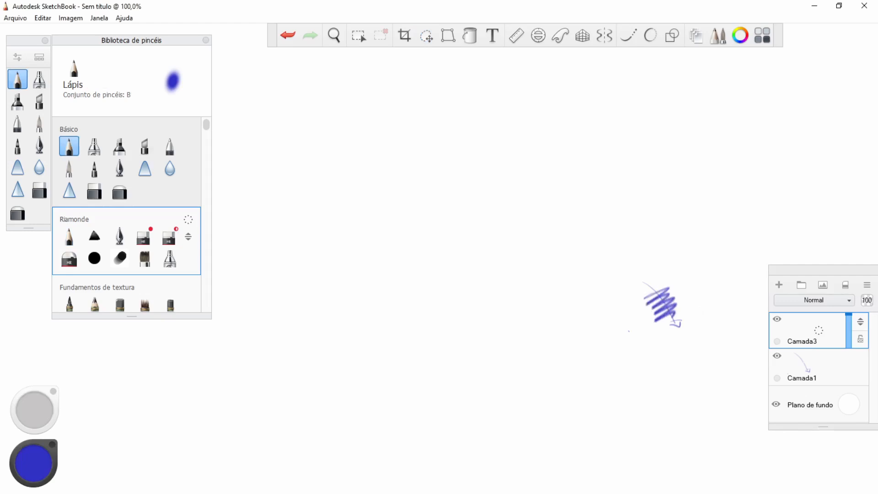
Hide and show the Camada3 and Camada1 layers to compare their contents
{"action": "left_click", "coordinate": [778, 321]}
{"action": "left_click", "coordinate": [792, 363]}
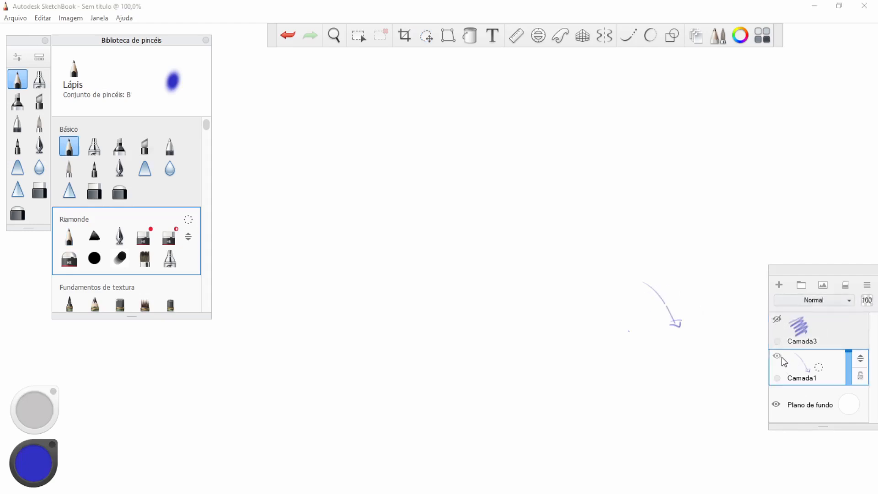
{"action": "left_click", "coordinate": [778, 356]}
{"action": "left_click", "coordinate": [778, 357]}
{"action": "left_click", "coordinate": [780, 320]}
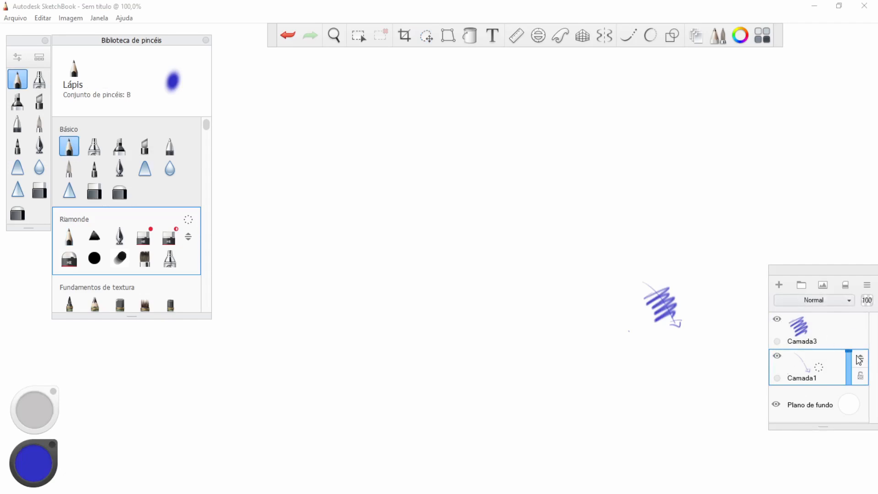
Move Camada1 above Camada3 and set its opacity to 40
{"action": "left_click_drag", "start_coordinate": [859, 360], "coordinate": [859, 332]}
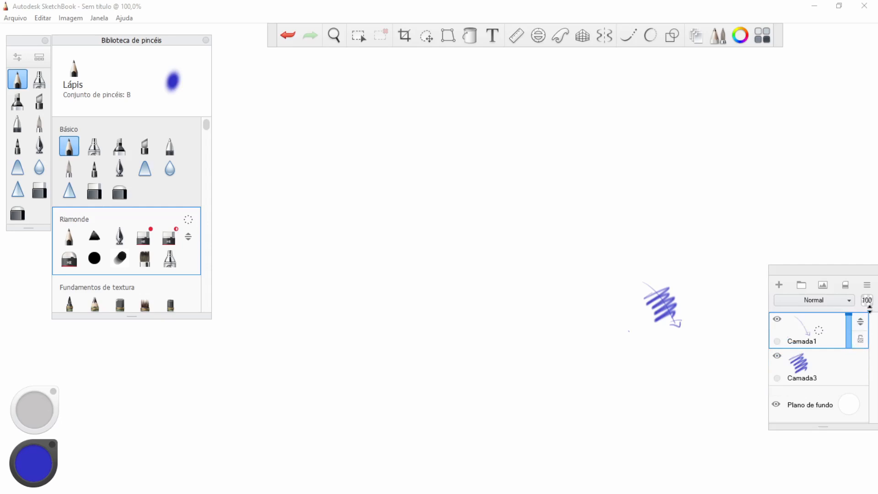
{"action": "left_click", "coordinate": [870, 299]}
{"action": "key", "text": "Return"}
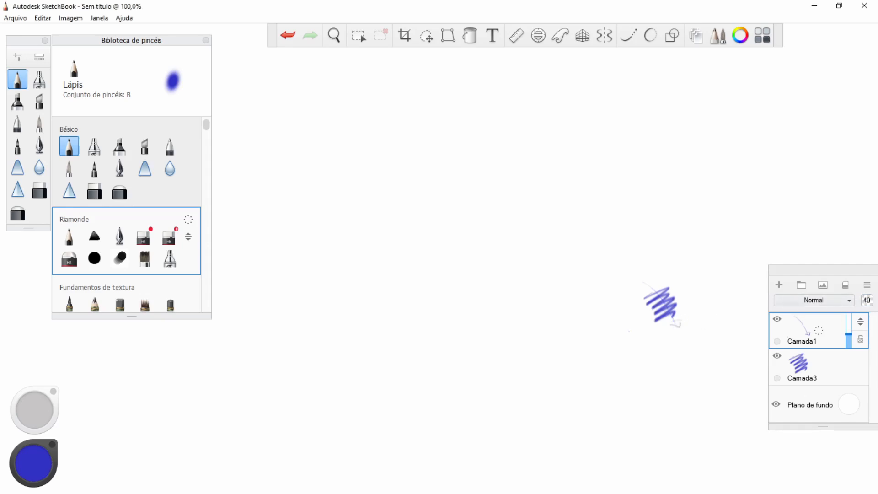
On Camada1, scribble beside the zigzag and draw an arrow pointing at the brush library, hiding and reopening the library
{"action": "mouse_move", "coordinate": [620, 282]}
{"action": "left_mouse_down"}
{"action": "mouse_move", "coordinate": [660, 274]}
{"action": "mouse_move", "coordinate": [668, 311]}
{"action": "left_mouse_up"}
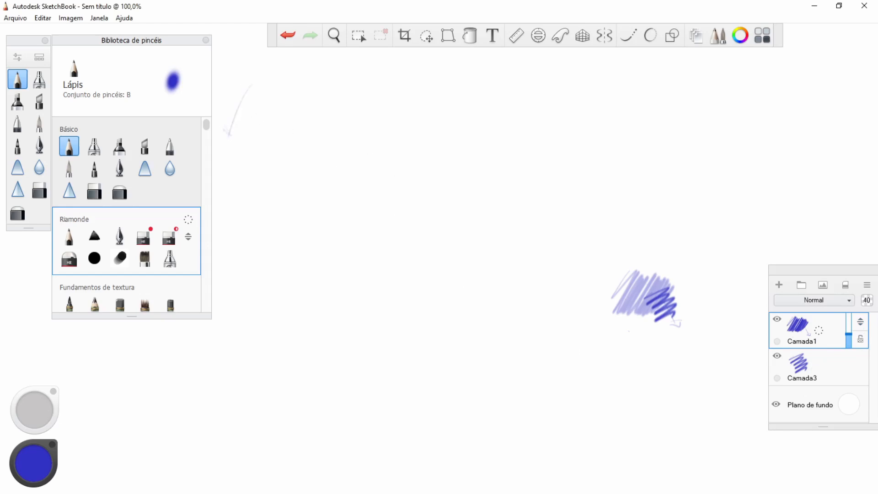
{"action": "left_click", "coordinate": [39, 59]}
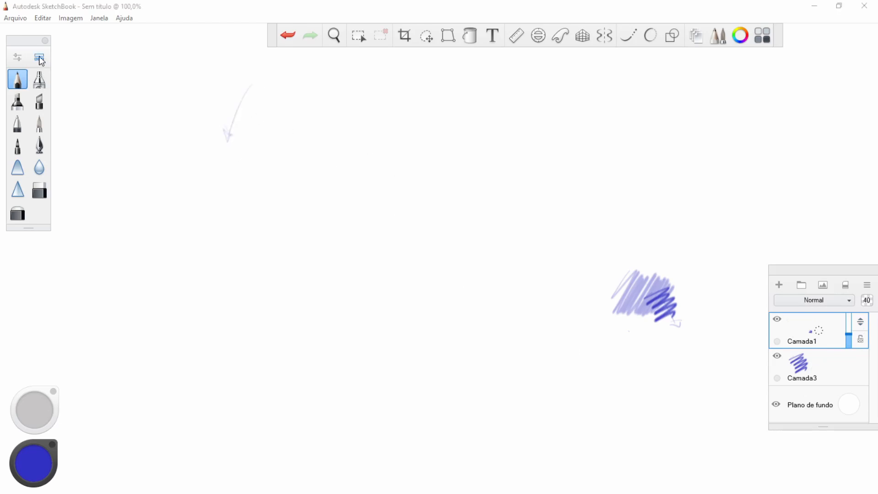
{"action": "left_click", "coordinate": [40, 57]}
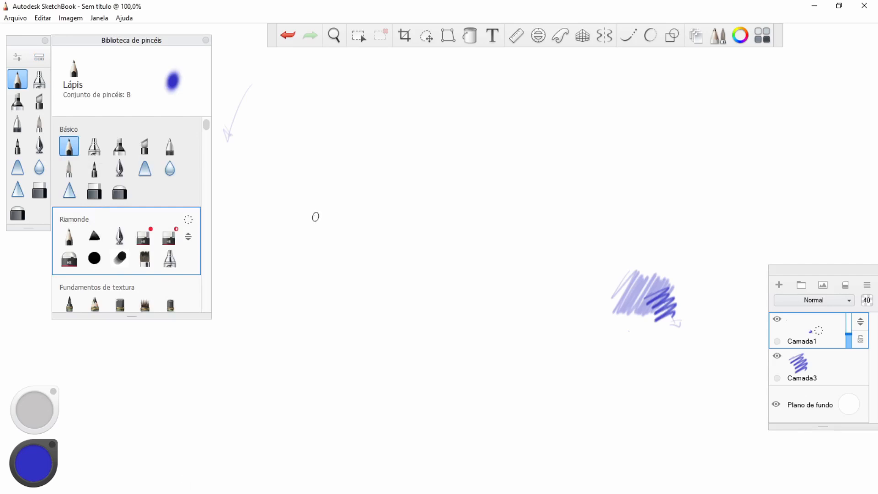
Choose the Ramonde set's Lápis copiar brush, add a new layer on top, and hide Camada1 and Camada3
{"action": "left_click", "coordinate": [69, 237]}
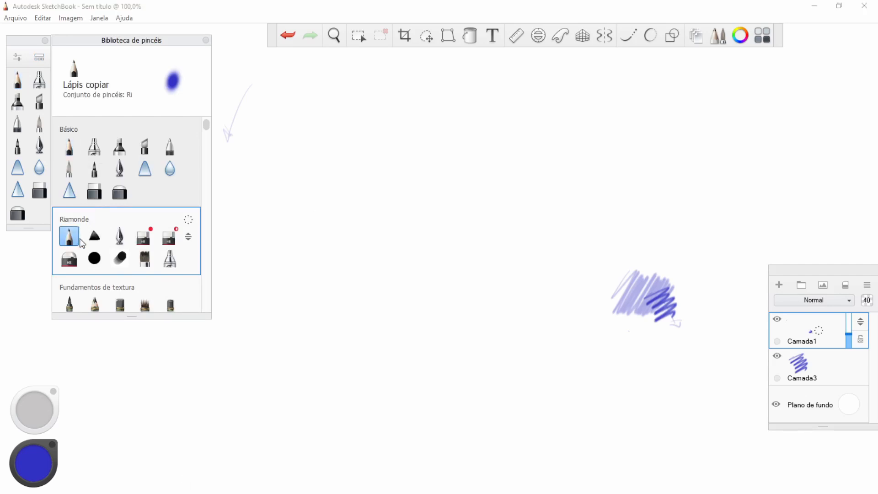
{"action": "left_click", "coordinate": [782, 287]}
{"action": "left_click", "coordinate": [777, 356]}
{"action": "left_click", "coordinate": [777, 392]}
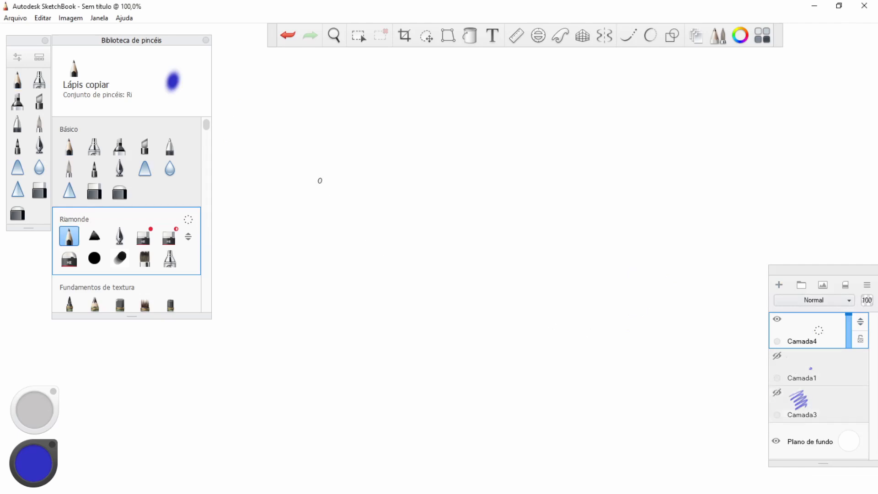
Draw a wavy line on Camada4 with the Lápis copiar brush and sketch a head with jaw, ear and neck below it
{"action": "left_click_drag", "start_coordinate": [320, 180], "coordinate": [502, 185]}
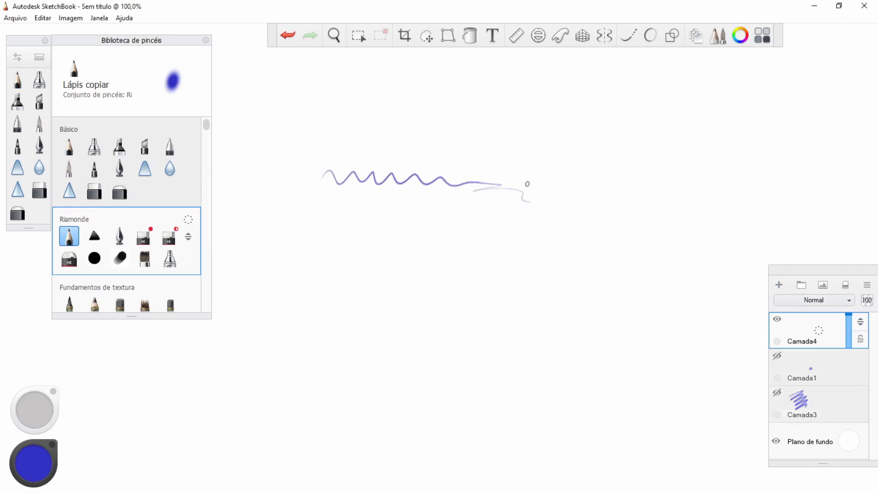
{"action": "mouse_move", "coordinate": [457, 247]}
{"action": "left_mouse_down"}
{"action": "mouse_move", "coordinate": [526, 236]}
{"action": "mouse_move", "coordinate": [438, 313]}
{"action": "mouse_move", "coordinate": [474, 388]}
{"action": "left_mouse_up"}
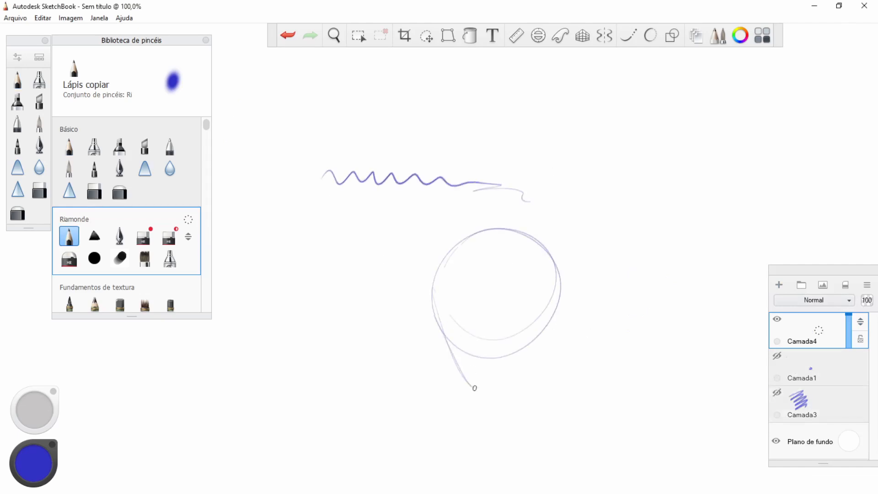
{"action": "left_click_drag", "start_coordinate": [553, 297], "coordinate": [545, 414]}
{"action": "left_click_drag", "start_coordinate": [483, 406], "coordinate": [558, 408]}
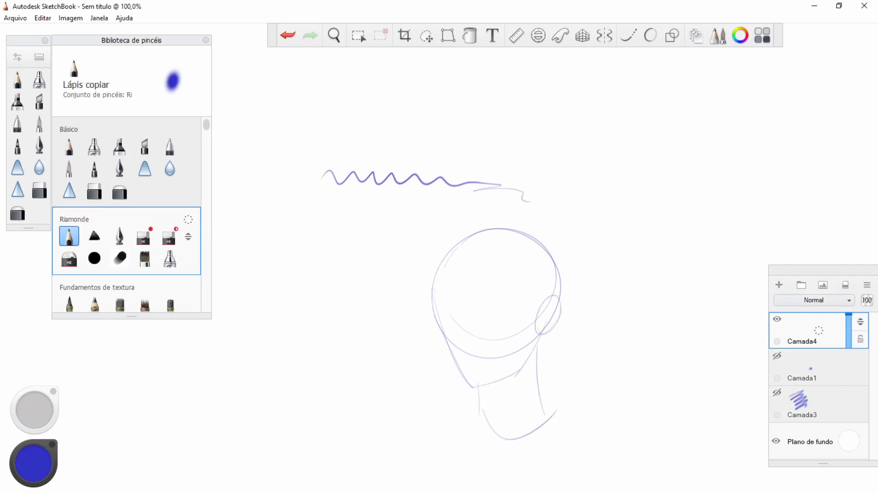
With the Ramonde set's Conceptual 1 copia brush, shade the head along the ear-side cheek, the neck and under the chin
{"action": "left_click", "coordinate": [95, 236]}
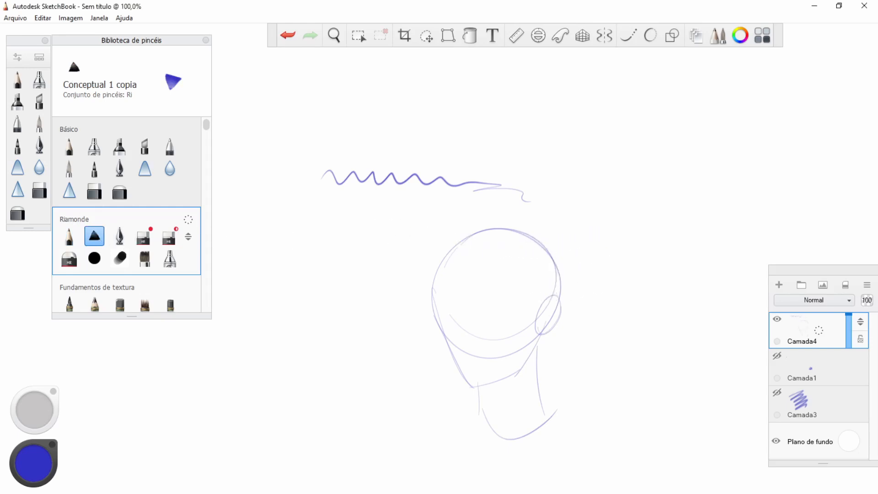
{"action": "left_click_drag", "start_coordinate": [551, 277], "coordinate": [526, 347]}
{"action": "left_click_drag", "start_coordinate": [549, 302], "coordinate": [510, 382]}
{"action": "left_click_drag", "start_coordinate": [542, 322], "coordinate": [530, 378]}
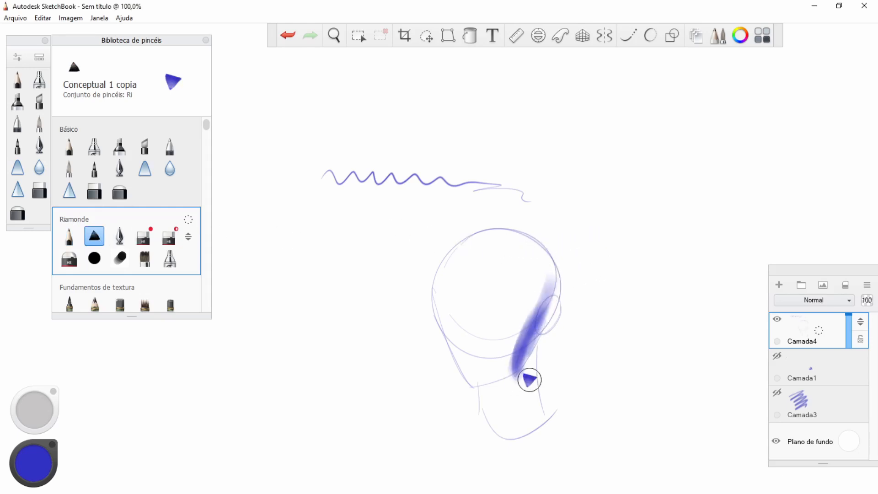
{"action": "mouse_move", "coordinate": [540, 338]}
{"action": "left_mouse_down"}
{"action": "mouse_move", "coordinate": [548, 414]}
{"action": "mouse_move", "coordinate": [540, 407]}
{"action": "left_mouse_up"}
{"action": "left_click_drag", "start_coordinate": [521, 363], "coordinate": [473, 382]}
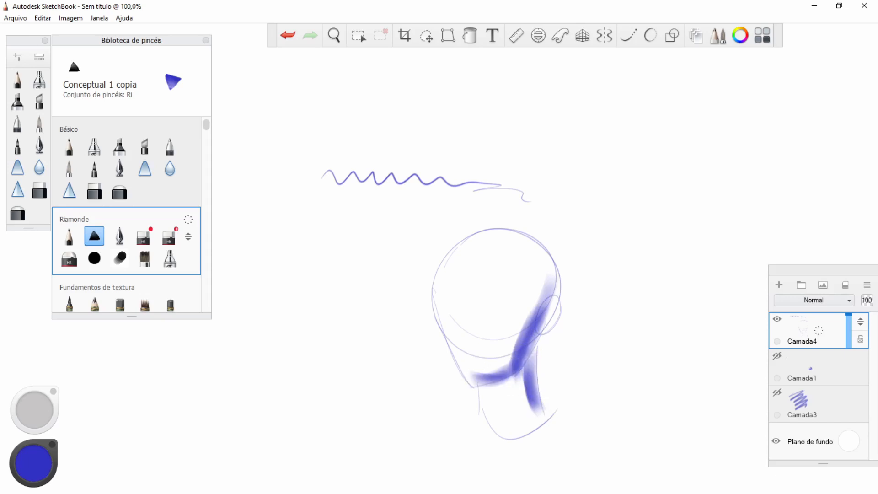
Shade the far side of the face, block in the nose and eye areas, and thicken the cheek and jaw shadow
{"action": "mouse_move", "coordinate": [435, 305]}
{"action": "left_mouse_down"}
{"action": "mouse_move", "coordinate": [448, 347]}
{"action": "mouse_move", "coordinate": [487, 373]}
{"action": "left_mouse_up"}
{"action": "mouse_move", "coordinate": [480, 339]}
{"action": "left_mouse_down"}
{"action": "mouse_move", "coordinate": [447, 316]}
{"action": "mouse_move", "coordinate": [468, 339]}
{"action": "left_mouse_up"}
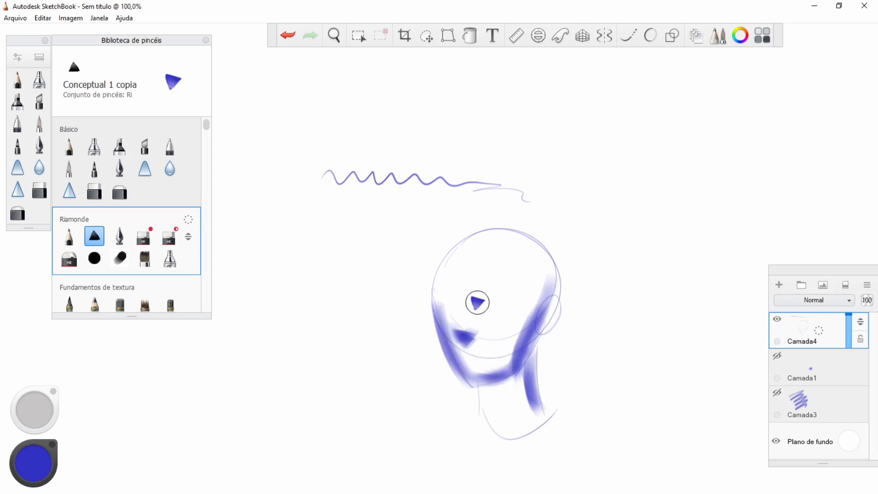
{"action": "left_click_drag", "start_coordinate": [480, 300], "coordinate": [506, 300]}
{"action": "mouse_move", "coordinate": [437, 302]}
{"action": "left_mouse_down"}
{"action": "mouse_move", "coordinate": [465, 302]}
{"action": "mouse_move", "coordinate": [440, 303]}
{"action": "mouse_move", "coordinate": [440, 275]}
{"action": "left_mouse_up"}
{"action": "mouse_move", "coordinate": [529, 264]}
{"action": "left_mouse_down"}
{"action": "mouse_move", "coordinate": [544, 296]}
{"action": "mouse_move", "coordinate": [526, 328]}
{"action": "mouse_move", "coordinate": [509, 330]}
{"action": "mouse_move", "coordinate": [501, 371]}
{"action": "left_mouse_up"}
{"action": "mouse_move", "coordinate": [530, 321]}
{"action": "left_mouse_down"}
{"action": "mouse_move", "coordinate": [510, 374]}
{"action": "mouse_move", "coordinate": [483, 393]}
{"action": "left_mouse_up"}
{"action": "left_click_drag", "start_coordinate": [526, 373], "coordinate": [476, 391]}
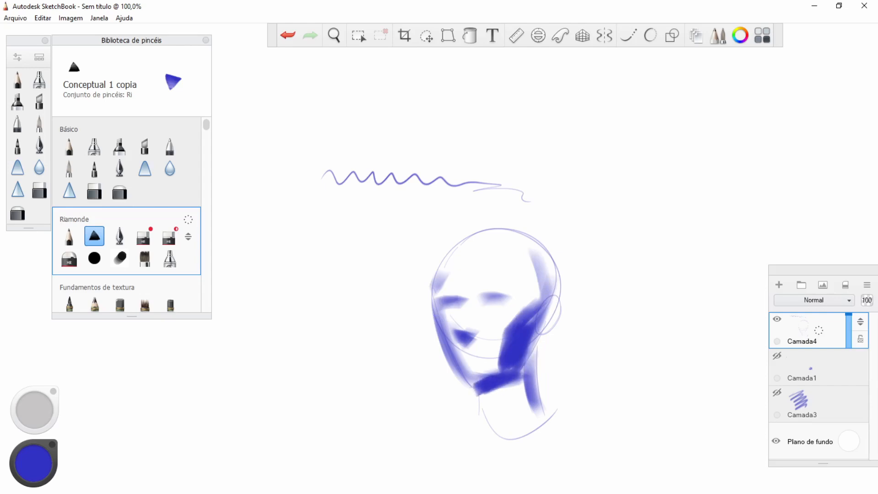
Draw a wavy line above the head with Caneta de pintura and paint a solid blue circle beside it with Pincel Hard - Base
{"action": "left_click", "coordinate": [120, 236]}
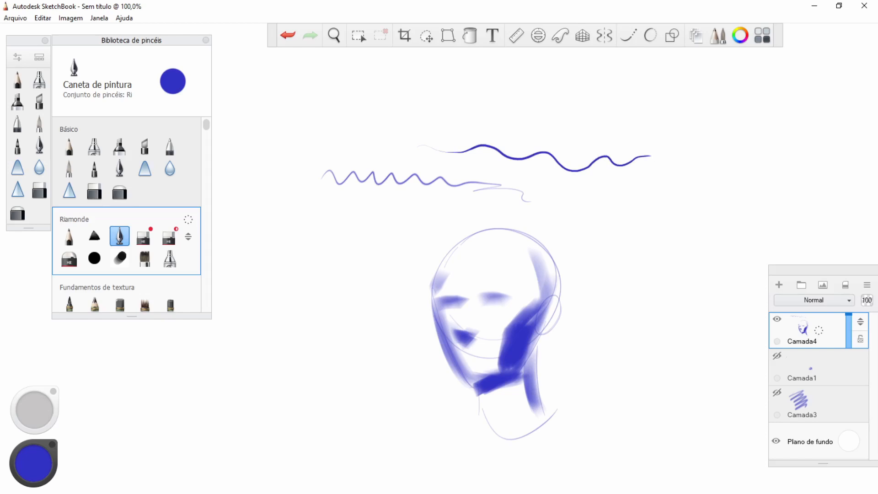
{"action": "left_click", "coordinate": [94, 258]}
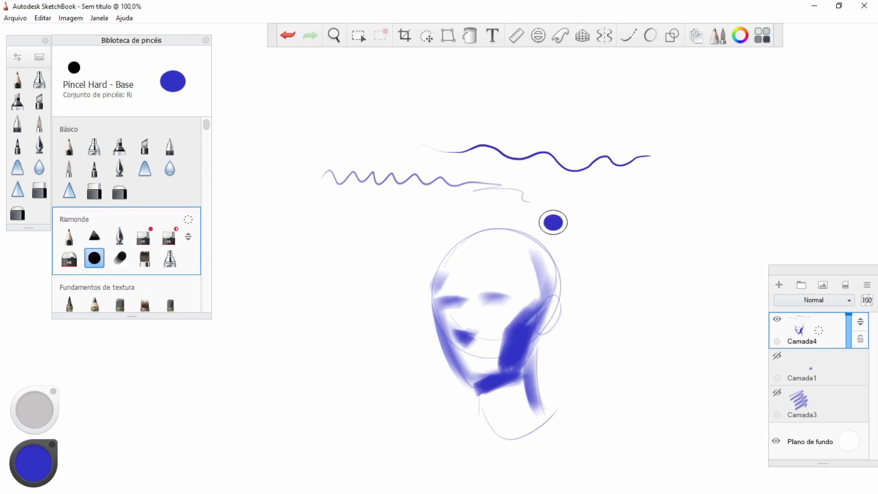
{"action": "mouse_move", "coordinate": [609, 242]}
{"action": "left_mouse_down"}
{"action": "mouse_move", "coordinate": [601, 246]}
{"action": "mouse_move", "coordinate": [629, 257]}
{"action": "mouse_move", "coordinate": [632, 246]}
{"action": "mouse_move", "coordinate": [609, 261]}
{"action": "left_mouse_up"}
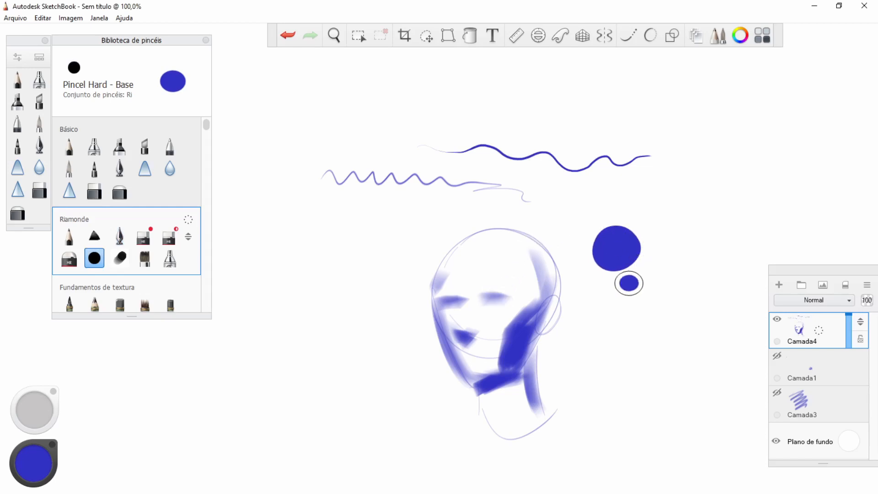
{"action": "mouse_move", "coordinate": [605, 239]}
{"action": "left_mouse_down"}
{"action": "mouse_move", "coordinate": [632, 266]}
{"action": "mouse_move", "coordinate": [641, 244]}
{"action": "mouse_move", "coordinate": [606, 265]}
{"action": "left_mouse_up"}
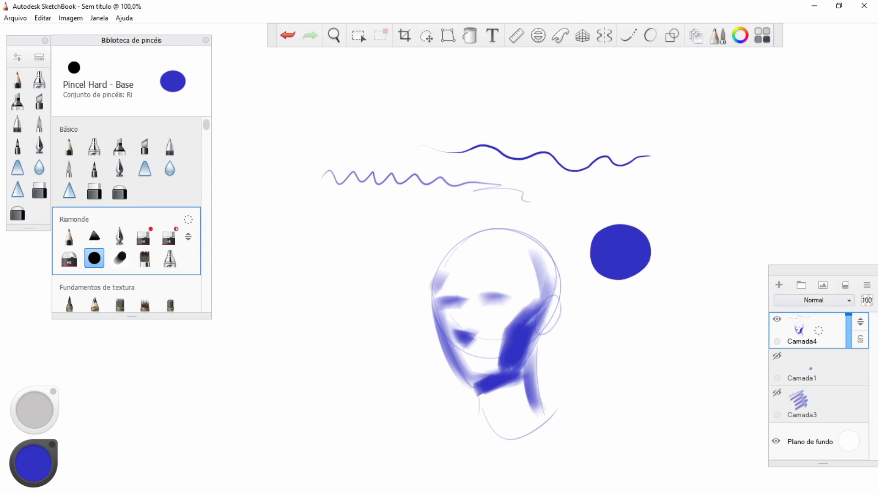
Paint a broad soft stroke beside the head with the soft-edged Ramonde brush, and a textured stroke next to it with Brush Textura
{"action": "left_click", "coordinate": [120, 258]}
{"action": "mouse_move", "coordinate": [326, 272]}
{"action": "left_mouse_down"}
{"action": "mouse_move", "coordinate": [320, 328]}
{"action": "mouse_move", "coordinate": [343, 337]}
{"action": "mouse_move", "coordinate": [354, 368]}
{"action": "mouse_move", "coordinate": [345, 314]}
{"action": "mouse_move", "coordinate": [357, 361]}
{"action": "mouse_move", "coordinate": [350, 353]}
{"action": "left_mouse_up"}
{"action": "left_click", "coordinate": [145, 258]}
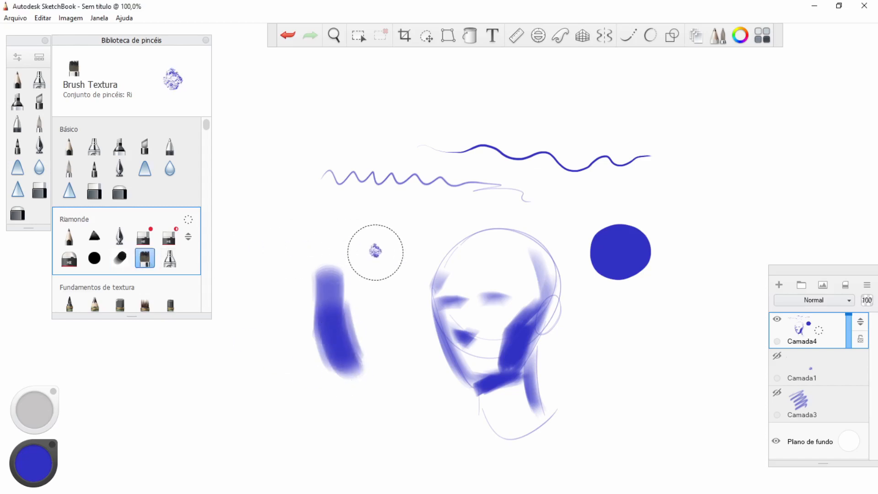
{"action": "mouse_move", "coordinate": [376, 251]}
{"action": "left_mouse_down"}
{"action": "mouse_move", "coordinate": [377, 234]}
{"action": "mouse_move", "coordinate": [372, 274]}
{"action": "mouse_move", "coordinate": [397, 352]}
{"action": "mouse_move", "coordinate": [380, 241]}
{"action": "mouse_move", "coordinate": [365, 293]}
{"action": "mouse_move", "coordinate": [384, 352]}
{"action": "left_mouse_up"}
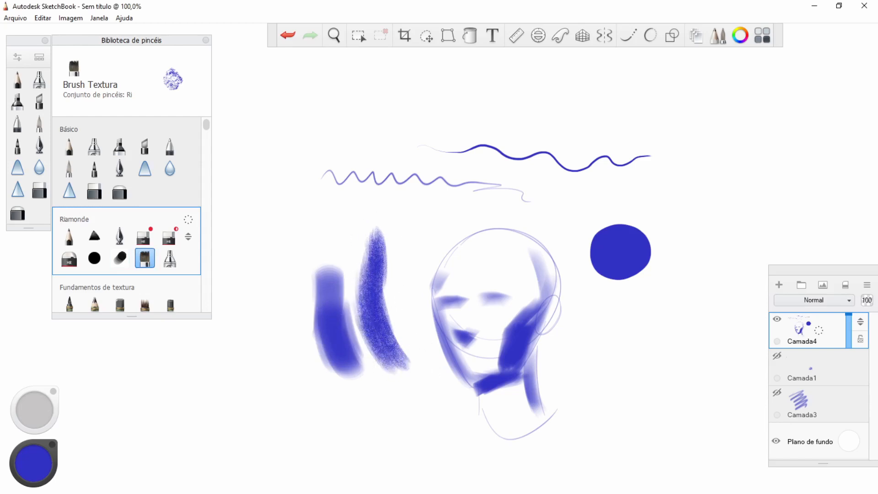
Trim the edge of the broad soft stroke with the Pressure Sensitive eraser from the Ramonde set
{"action": "left_click", "coordinate": [173, 239]}
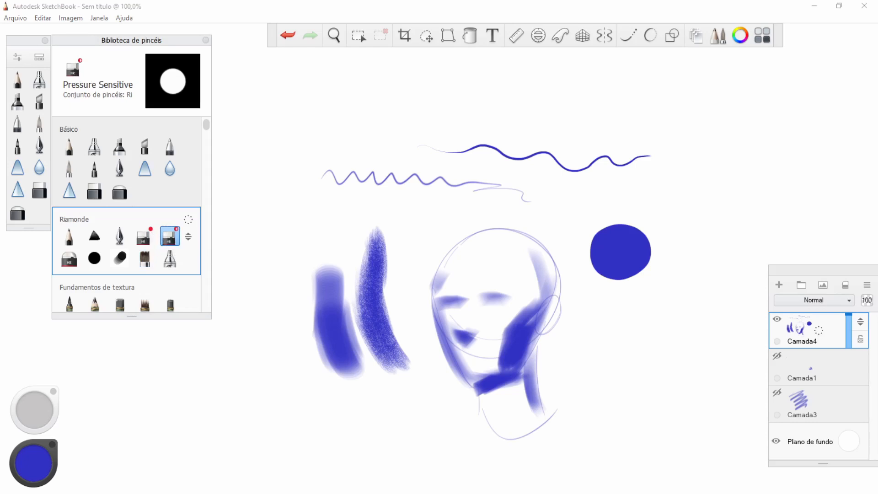
{"action": "left_click", "coordinate": [321, 275]}
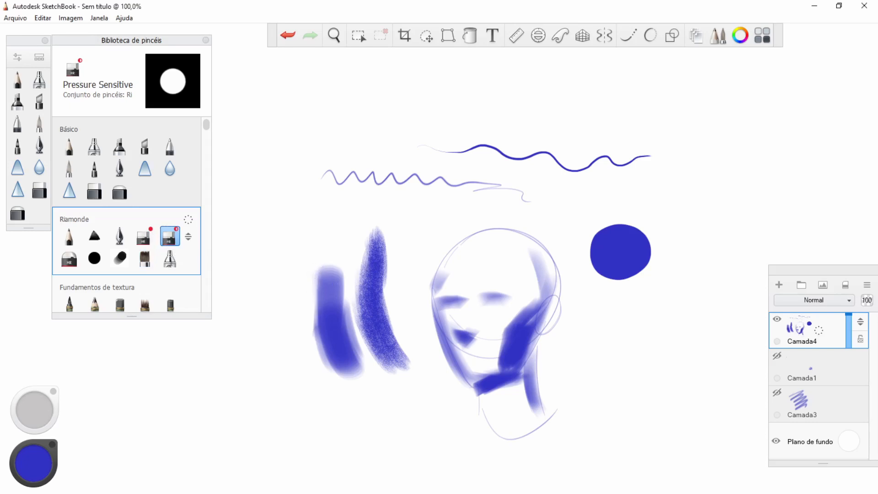
{"action": "mouse_move", "coordinate": [342, 288]}
{"action": "left_mouse_down"}
{"action": "mouse_move", "coordinate": [367, 377]}
{"action": "mouse_move", "coordinate": [350, 290]}
{"action": "mouse_move", "coordinate": [356, 342]}
{"action": "left_mouse_up"}
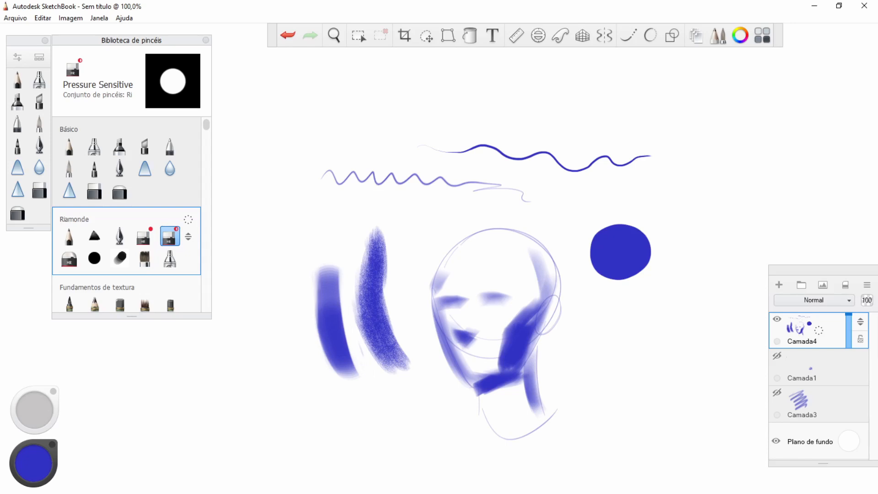
Add a Brush Textura stroke to the cheek shadow by the ear, and extend the neck shading with Conceptual 1 copia
{"action": "mouse_move", "coordinate": [206, 125]}
{"action": "left_mouse_down"}
{"action": "mouse_move", "coordinate": [207, 160]}
{"action": "mouse_move", "coordinate": [207, 127]}
{"action": "left_mouse_up"}
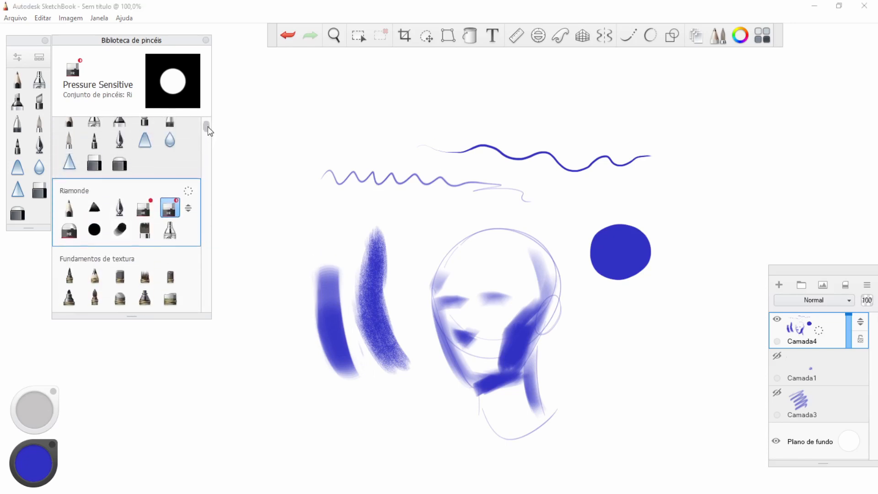
{"action": "left_click", "coordinate": [145, 252]}
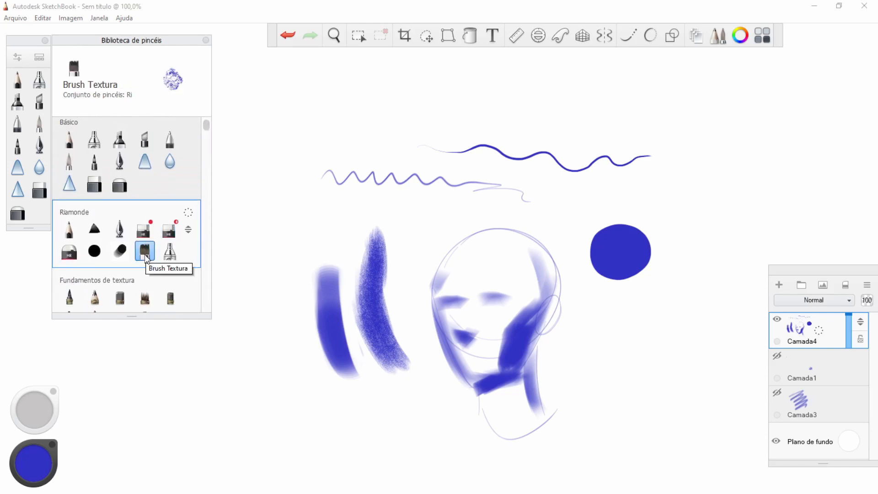
{"action": "left_click_drag", "start_coordinate": [549, 311], "coordinate": [526, 320]}
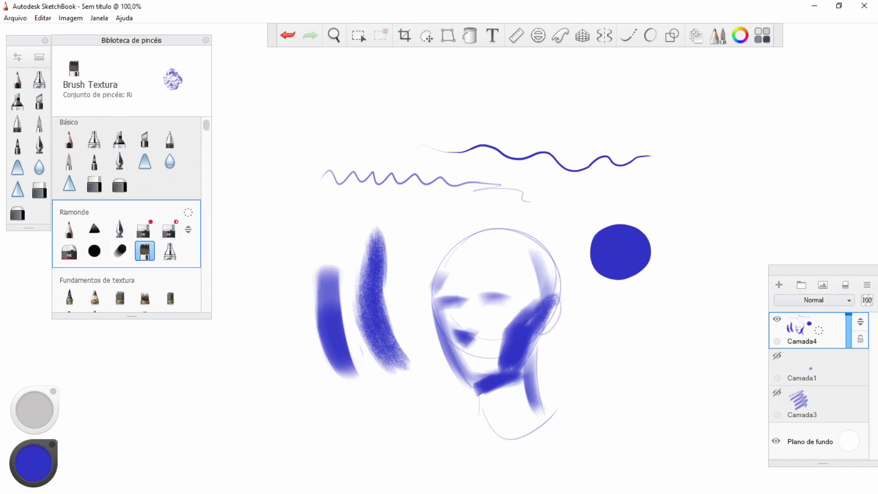
{"action": "left_click", "coordinate": [94, 229]}
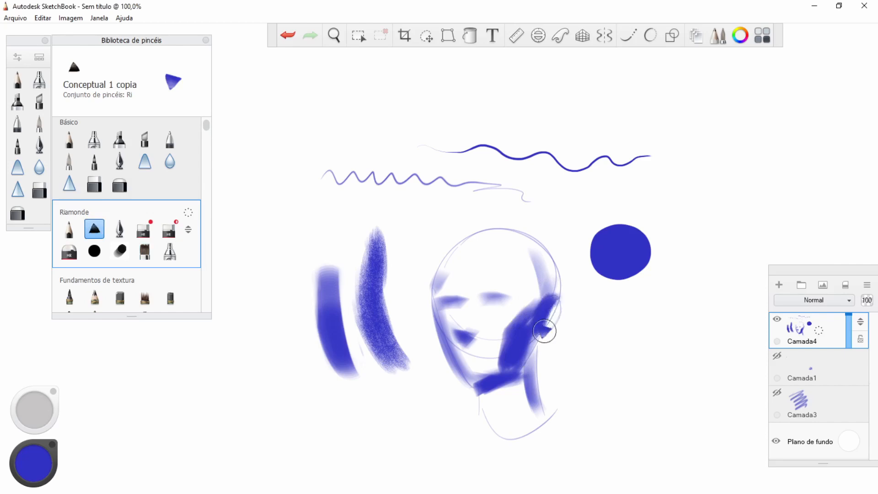
{"action": "left_click_drag", "start_coordinate": [533, 334], "coordinate": [530, 391]}
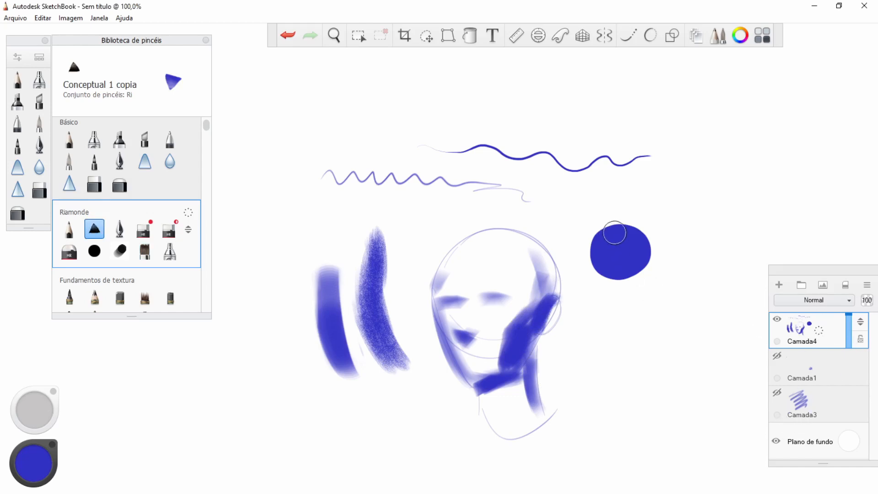
Undo a test stroke on the blue circle and change the brush colour to a dark navy blue
{"action": "mouse_move", "coordinate": [595, 238]}
{"action": "left_mouse_down"}
{"action": "mouse_move", "coordinate": [587, 243]}
{"action": "mouse_move", "coordinate": [586, 234]}
{"action": "mouse_move", "coordinate": [599, 243]}
{"action": "left_mouse_up"}
{"action": "key", "text": "ctrl+z"}
{"action": "left_click", "coordinate": [41, 467]}
{"action": "left_click_drag", "start_coordinate": [40, 471], "coordinate": [38, 477]}
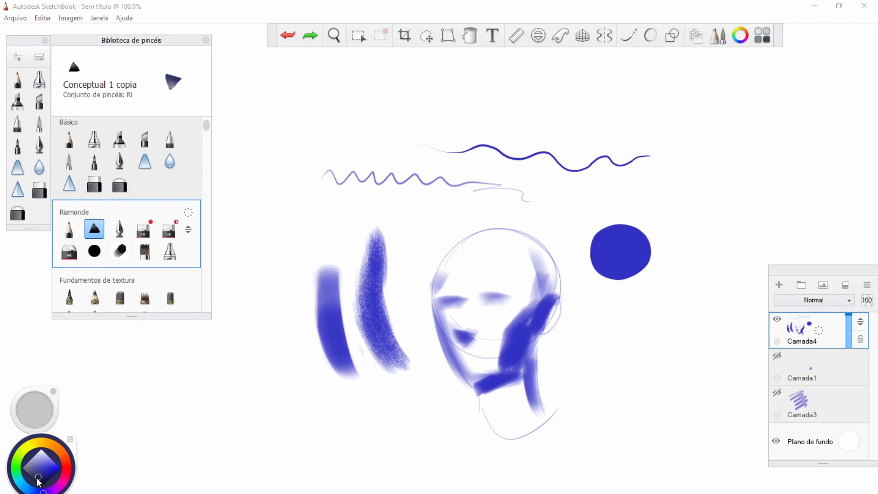
Shade the circle's lower half dark navy with Camada4's transparency locked, and darken part of the upper wavy line and the facial shadows
{"action": "left_click_drag", "start_coordinate": [638, 253], "coordinate": [611, 280]}
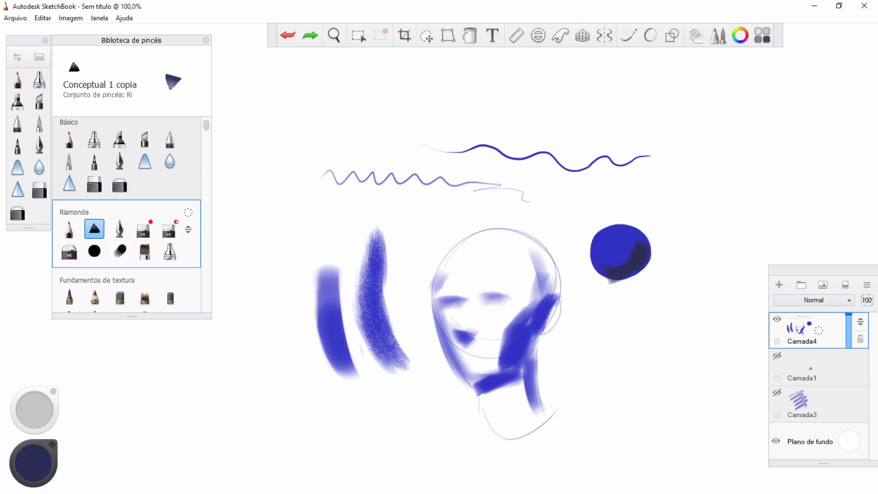
{"action": "mouse_move", "coordinate": [652, 249]}
{"action": "left_mouse_down"}
{"action": "mouse_move", "coordinate": [638, 274]}
{"action": "mouse_move", "coordinate": [611, 286]}
{"action": "left_mouse_up"}
{"action": "key", "text": "ctrl+z"}
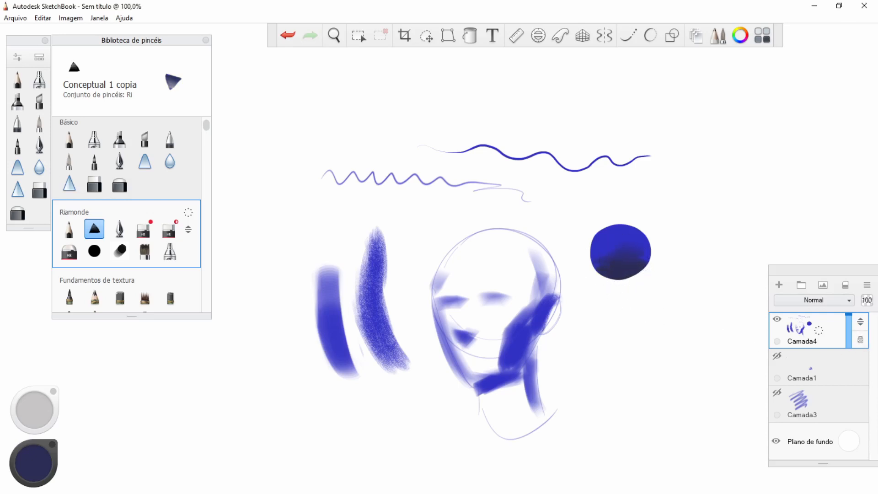
{"action": "left_click_drag", "start_coordinate": [552, 155], "coordinate": [591, 170]}
{"action": "left_click_drag", "start_coordinate": [551, 300], "coordinate": [501, 375]}
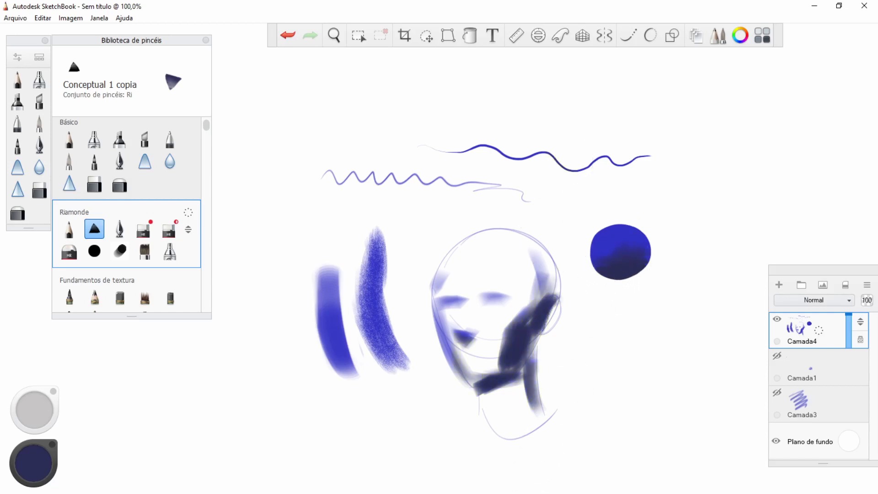
Sample the circle's blue, lighten it to paint a highlight on the upper part, and resample the dark shade to blend
{"action": "left_click", "coordinate": [611, 256], "text": "alt"}
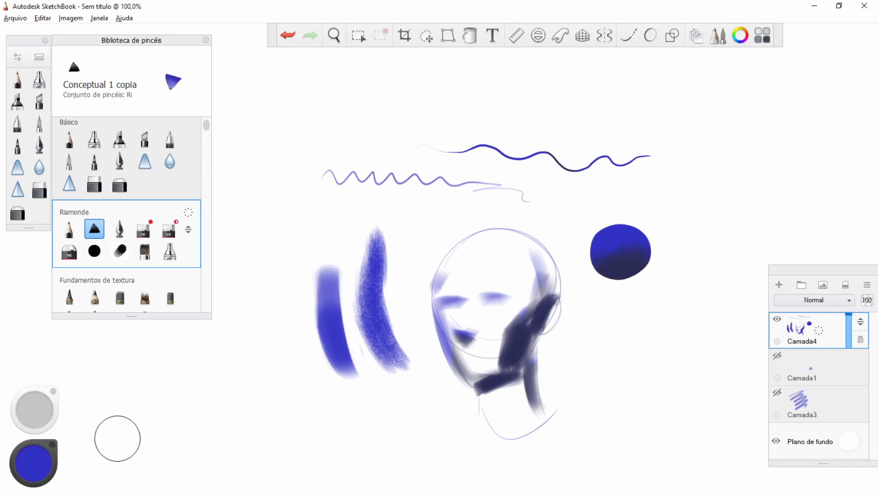
{"action": "left_click", "coordinate": [35, 455]}
{"action": "left_click", "coordinate": [41, 460]}
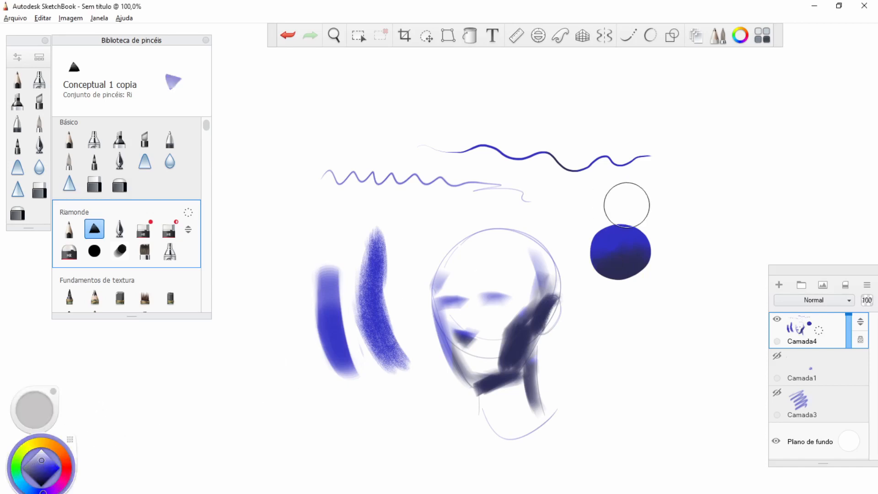
{"action": "mouse_move", "coordinate": [604, 228]}
{"action": "left_mouse_down"}
{"action": "mouse_move", "coordinate": [610, 240]}
{"action": "mouse_move", "coordinate": [599, 251]}
{"action": "mouse_move", "coordinate": [638, 229]}
{"action": "left_mouse_up"}
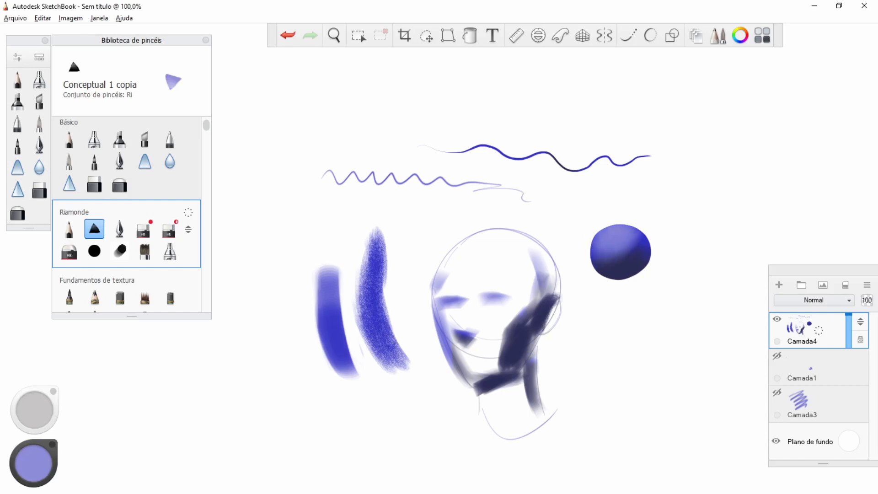
{"action": "left_click", "coordinate": [633, 266], "text": "alt"}
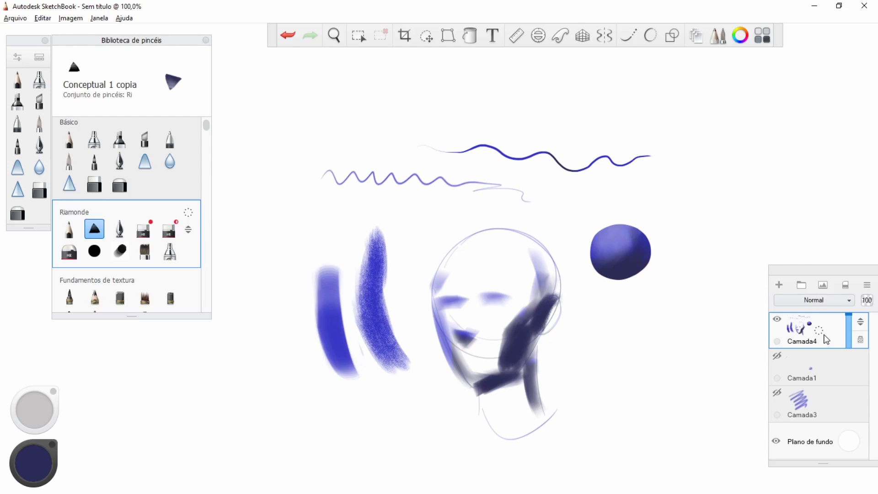
Add a new layer above Camada4 and draw a large oval lasso selection below the shaded circle
{"action": "left_click", "coordinate": [365, 39]}
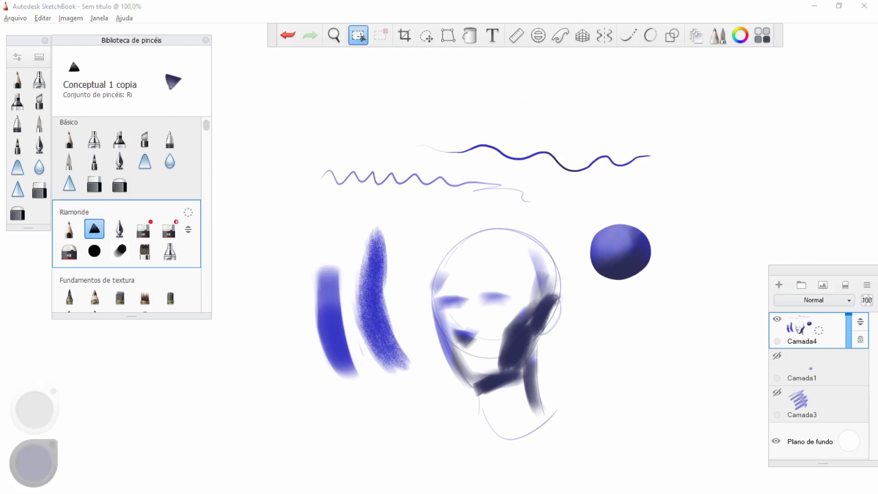
{"action": "left_click", "coordinate": [482, 62]}
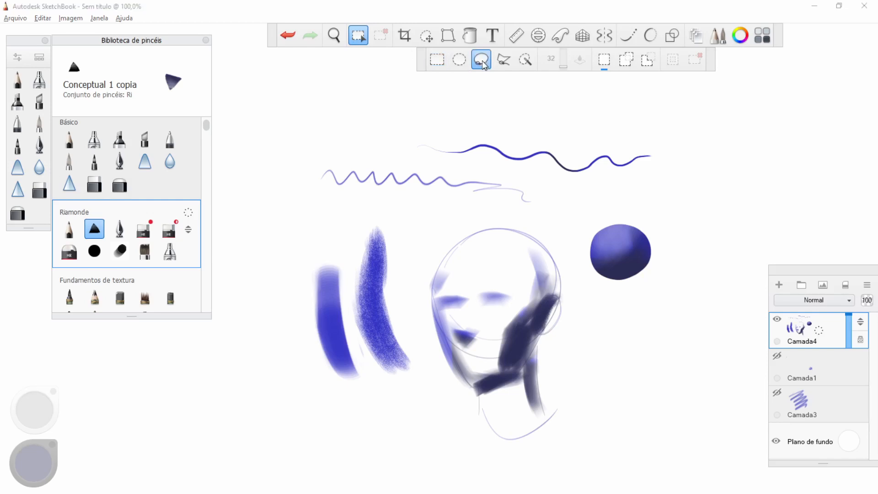
{"action": "left_click", "coordinate": [861, 339]}
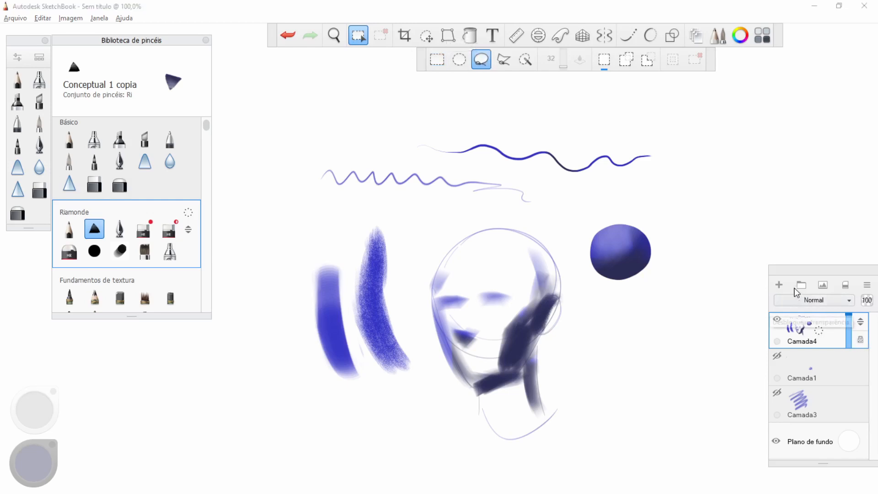
{"action": "left_click", "coordinate": [779, 285]}
{"action": "mouse_move", "coordinate": [603, 351]}
{"action": "left_mouse_down"}
{"action": "mouse_move", "coordinate": [625, 411]}
{"action": "mouse_move", "coordinate": [710, 400]}
{"action": "mouse_move", "coordinate": [723, 347]}
{"action": "mouse_move", "coordinate": [677, 312]}
{"action": "mouse_move", "coordinate": [633, 320]}
{"action": "mouse_move", "coordinate": [614, 349]}
{"action": "left_mouse_up"}
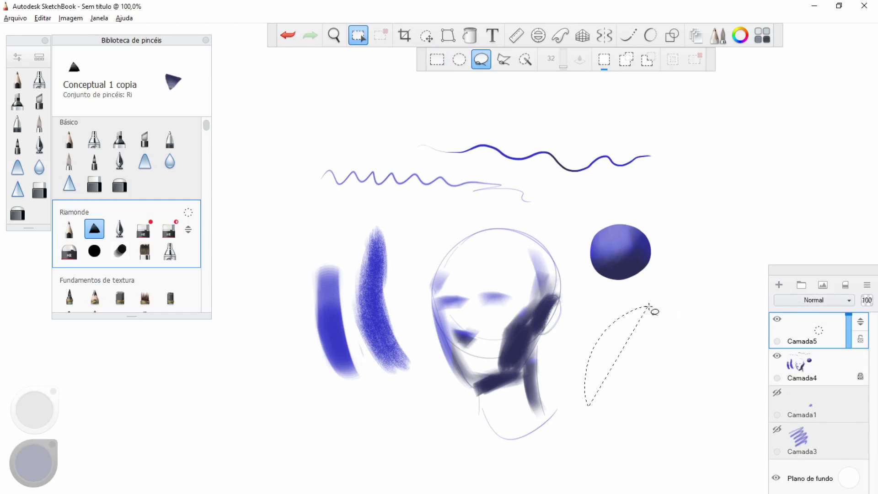
{"action": "left_click_drag", "start_coordinate": [649, 306], "coordinate": [703, 326]}
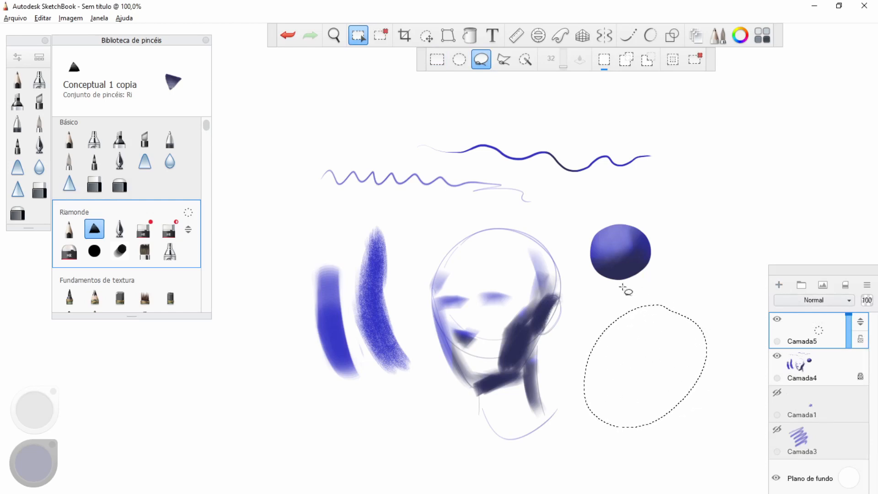
Fill the oval selection on Camada5 with dark navy using the Conceptual 1 copia brush, and shade it with blue sampled from the small circle
{"action": "left_click", "coordinate": [17, 79]}
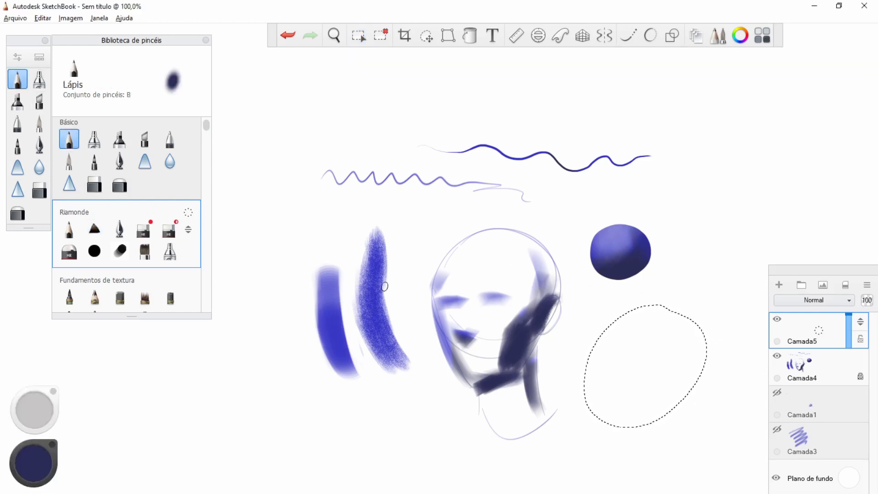
{"action": "left_click", "coordinate": [94, 229]}
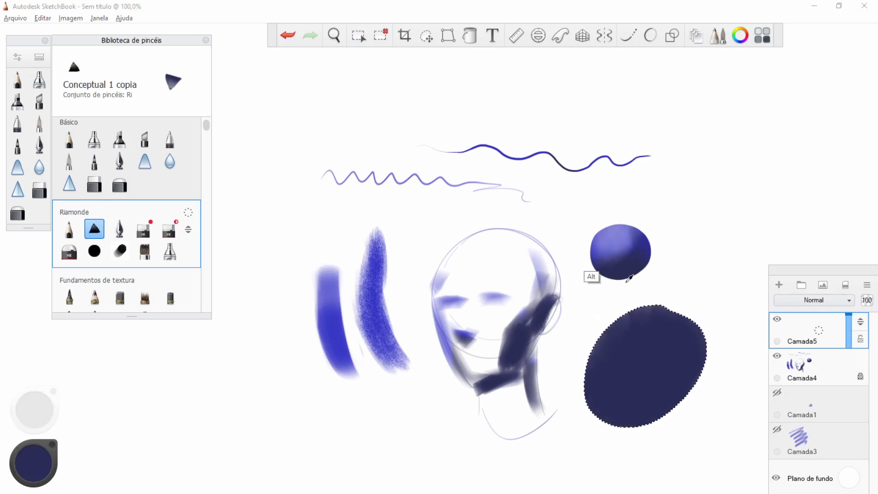
{"action": "left_click", "coordinate": [595, 268], "text": "alt"}
{"action": "left_click_drag", "start_coordinate": [613, 320], "coordinate": [594, 403]}
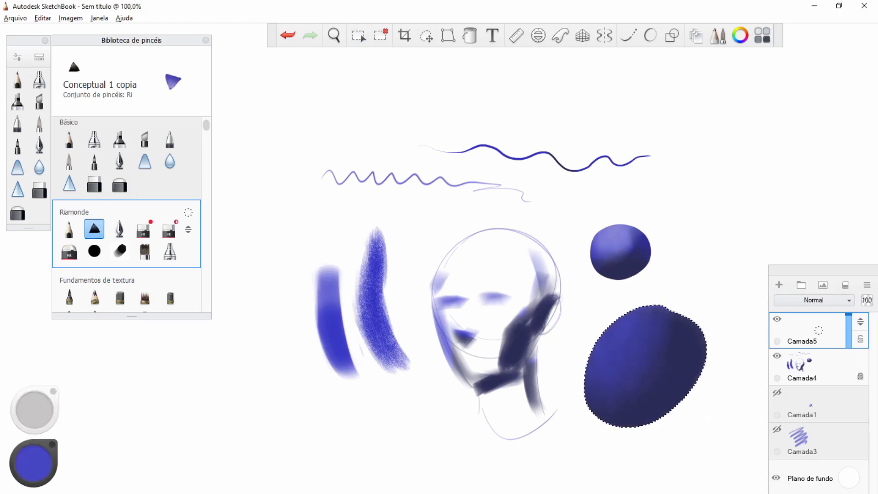
{"action": "mouse_move", "coordinate": [659, 384]}
{"action": "left_mouse_down"}
{"action": "mouse_move", "coordinate": [671, 297]}
{"action": "mouse_move", "coordinate": [695, 375]}
{"action": "left_mouse_up"}
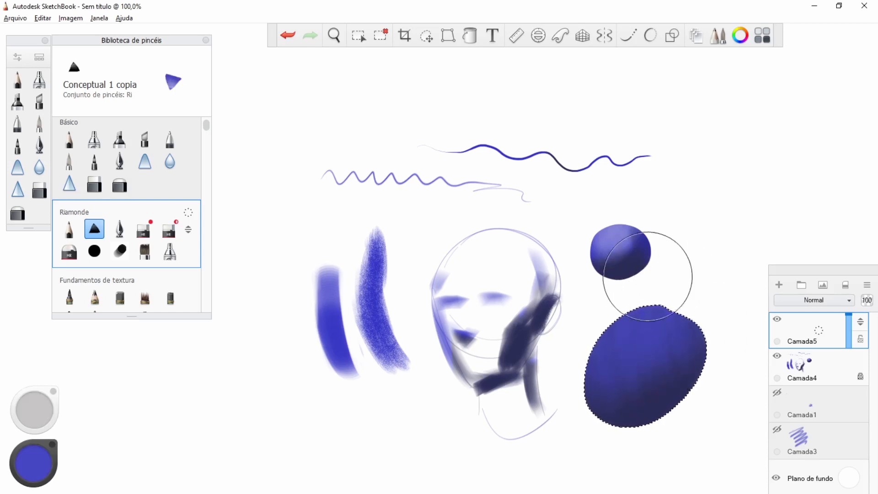
Sample the circle's lighter blue to paint a highlight on the oval's upper part, then switch to the Lápis brush and deselect the oval
{"action": "left_click", "coordinate": [608, 246], "text": "alt"}
{"action": "mouse_move", "coordinate": [627, 316]}
{"action": "left_mouse_down"}
{"action": "mouse_move", "coordinate": [644, 324]}
{"action": "mouse_move", "coordinate": [607, 346]}
{"action": "left_mouse_up"}
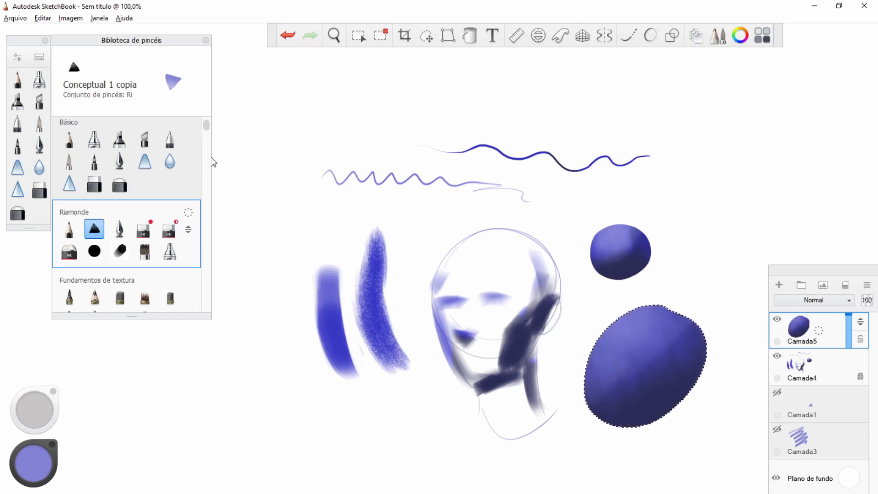
{"action": "left_click", "coordinate": [17, 79]}
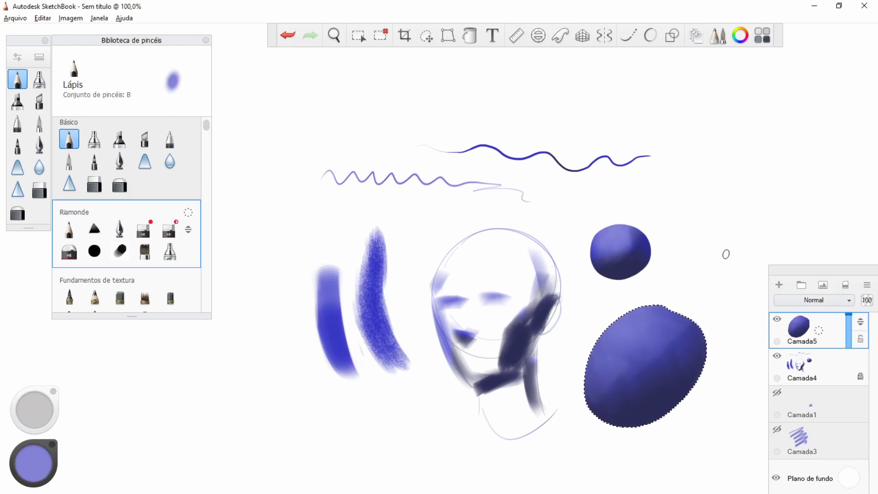
{"action": "key", "text": "ctrl+d"}
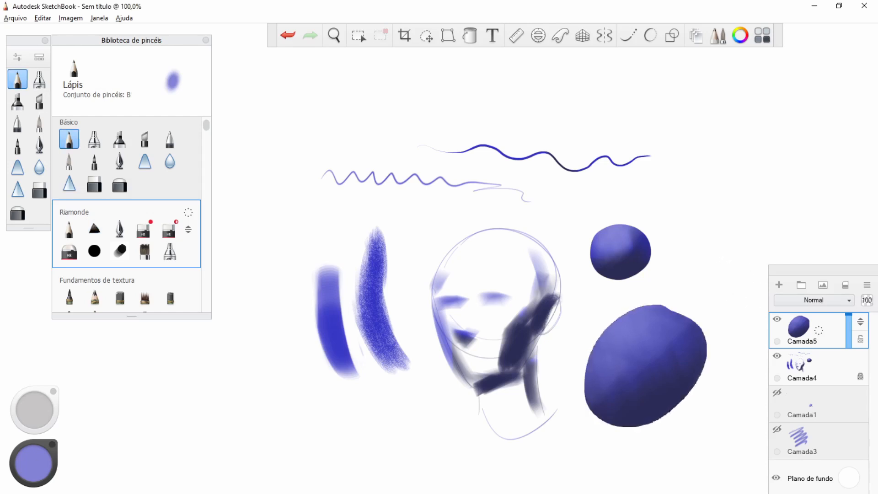
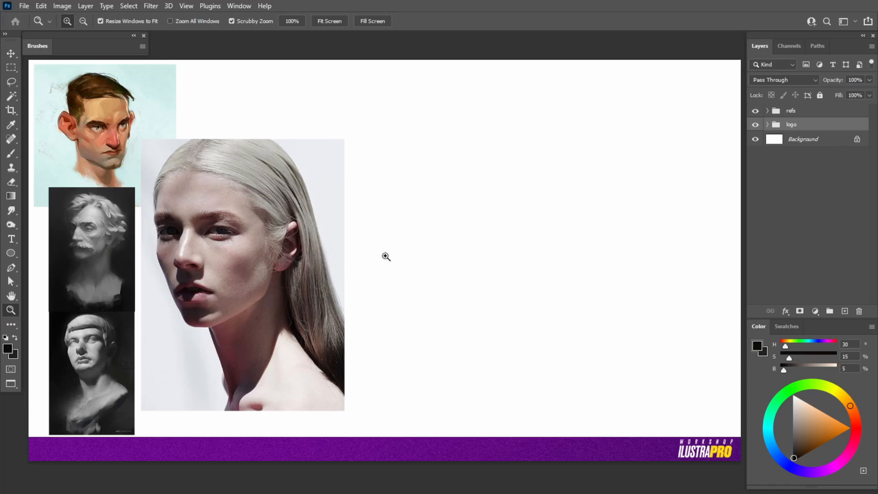
Switch to Photoshop, activate the Brush tool and add a new layer above the refs group
{"action": "key", "text": "b"}
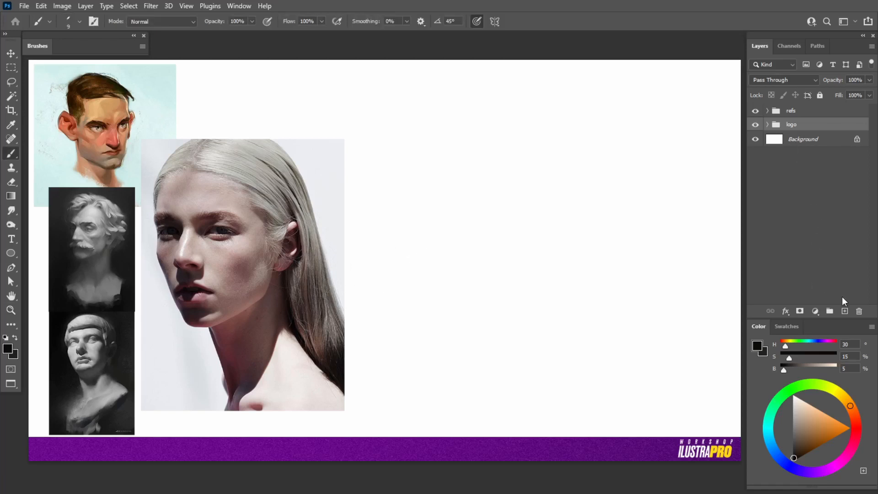
{"action": "left_click", "coordinate": [845, 311]}
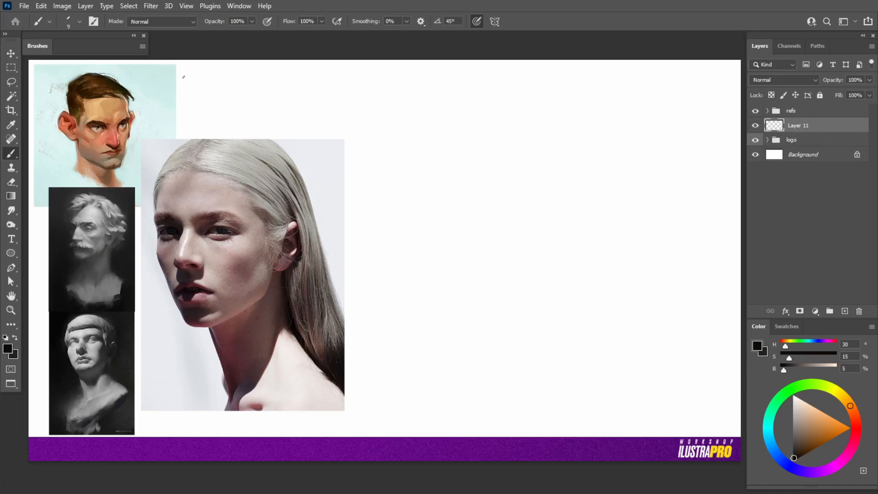
{"action": "left_click_drag", "start_coordinate": [799, 127], "coordinate": [799, 108]}
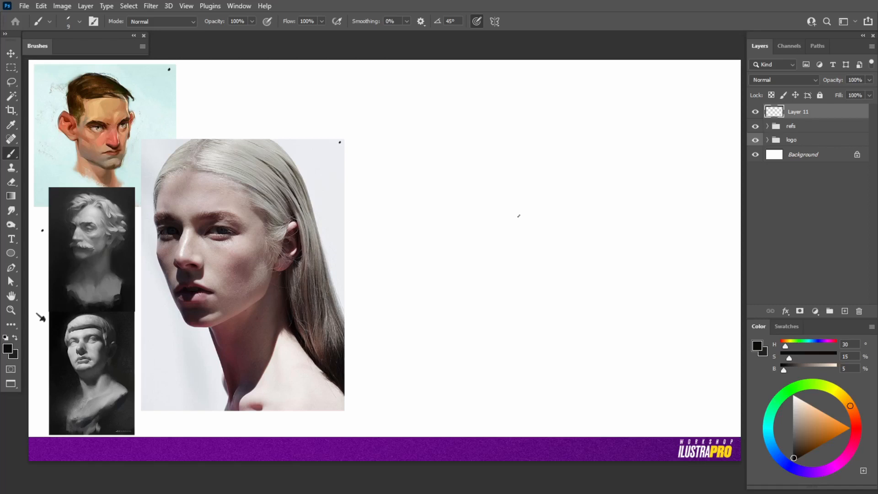
Draw a wide rectangle with straight brush strokes and one diagonal on the blank canvas beside the portrait photo
{"action": "left_click", "coordinate": [446, 101], "text": "shift"}
{"action": "left_click_drag", "start_coordinate": [446, 100], "coordinate": [446, 143]}
{"action": "left_click_drag", "start_coordinate": [446, 100], "coordinate": [555, 100]}
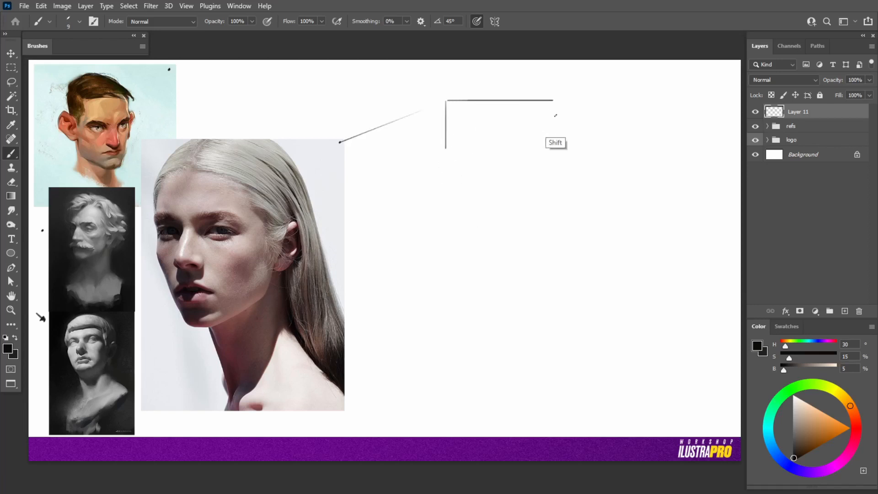
{"action": "left_click", "coordinate": [446, 152], "text": "shift"}
{"action": "left_click_drag", "start_coordinate": [476, 150], "coordinate": [552, 152]}
{"action": "left_click_drag", "start_coordinate": [552, 101], "coordinate": [553, 153]}
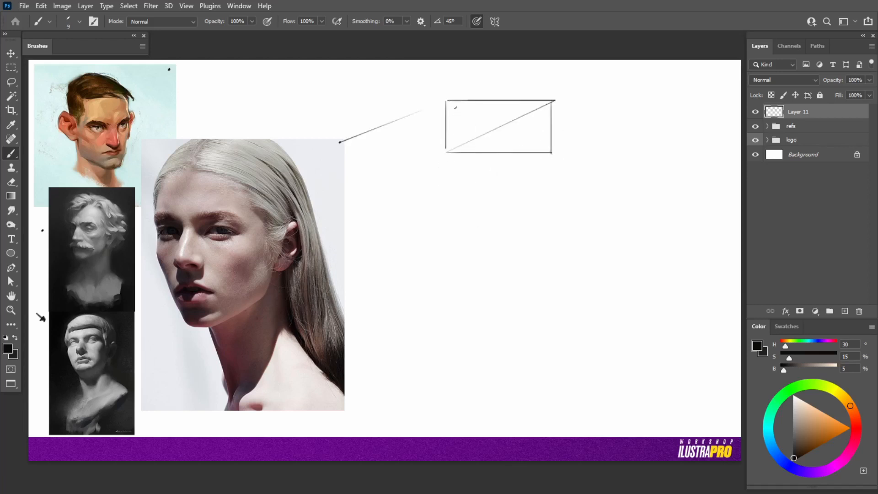
Draw five small rectangles as reference-image placeholders inside the sketched frame on the canvas's upper area
{"action": "mouse_move", "coordinate": [456, 110]}
{"action": "left_mouse_down"}
{"action": "mouse_move", "coordinate": [467, 112]}
{"action": "mouse_move", "coordinate": [458, 134]}
{"action": "mouse_move", "coordinate": [478, 123]}
{"action": "mouse_move", "coordinate": [479, 147]}
{"action": "mouse_move", "coordinate": [504, 145]}
{"action": "mouse_move", "coordinate": [479, 147]}
{"action": "left_mouse_up"}
{"action": "left_click_drag", "start_coordinate": [501, 114], "coordinate": [502, 127]}
{"action": "left_click_drag", "start_coordinate": [501, 116], "coordinate": [520, 144]}
{"action": "mouse_move", "coordinate": [523, 140]}
{"action": "left_mouse_down"}
{"action": "mouse_move", "coordinate": [541, 138]}
{"action": "mouse_move", "coordinate": [545, 109]}
{"action": "left_mouse_up"}
{"action": "left_click_drag", "start_coordinate": [547, 108], "coordinate": [522, 109]}
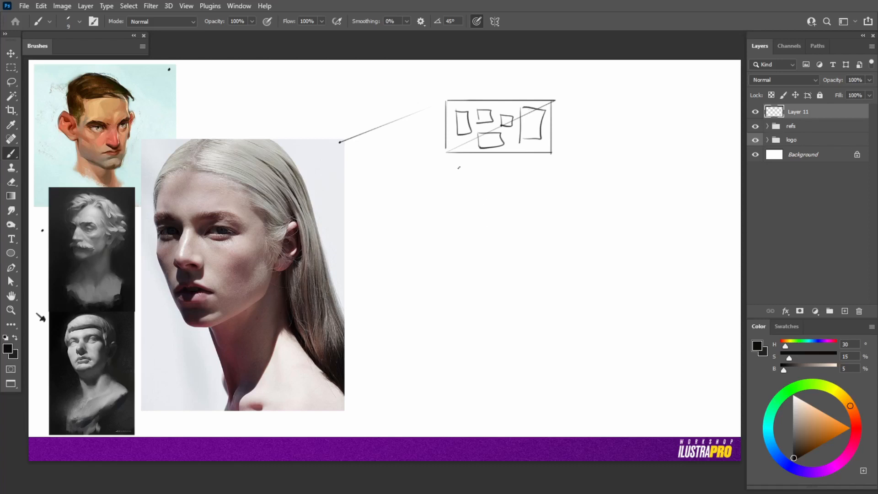
Sketch a tablet with a scribble and a pen below the frame, and add curved arrows toward the frame and the portrait photo
{"action": "mouse_move", "coordinate": [446, 165]}
{"action": "left_mouse_down"}
{"action": "mouse_move", "coordinate": [551, 167]}
{"action": "mouse_move", "coordinate": [446, 220]}
{"action": "mouse_move", "coordinate": [561, 219]}
{"action": "left_mouse_up"}
{"action": "left_click_drag", "start_coordinate": [555, 166], "coordinate": [556, 215]}
{"action": "left_click_drag", "start_coordinate": [454, 165], "coordinate": [454, 223]}
{"action": "left_click_drag", "start_coordinate": [450, 192], "coordinate": [451, 197]}
{"action": "mouse_move", "coordinate": [545, 169]}
{"action": "left_mouse_down"}
{"action": "mouse_move", "coordinate": [543, 218]}
{"action": "mouse_move", "coordinate": [551, 196]}
{"action": "mouse_move", "coordinate": [526, 195]}
{"action": "mouse_move", "coordinate": [533, 210]}
{"action": "mouse_move", "coordinate": [523, 201]}
{"action": "mouse_move", "coordinate": [541, 237]}
{"action": "left_mouse_up"}
{"action": "mouse_move", "coordinate": [517, 207]}
{"action": "left_mouse_down"}
{"action": "mouse_move", "coordinate": [551, 240]}
{"action": "mouse_move", "coordinate": [524, 198]}
{"action": "mouse_move", "coordinate": [537, 212]}
{"action": "left_mouse_up"}
{"action": "mouse_move", "coordinate": [536, 210]}
{"action": "left_mouse_down"}
{"action": "mouse_move", "coordinate": [539, 220]}
{"action": "mouse_move", "coordinate": [483, 200]}
{"action": "left_mouse_up"}
{"action": "mouse_move", "coordinate": [480, 181]}
{"action": "left_mouse_down"}
{"action": "mouse_move", "coordinate": [504, 179]}
{"action": "mouse_move", "coordinate": [498, 191]}
{"action": "left_mouse_up"}
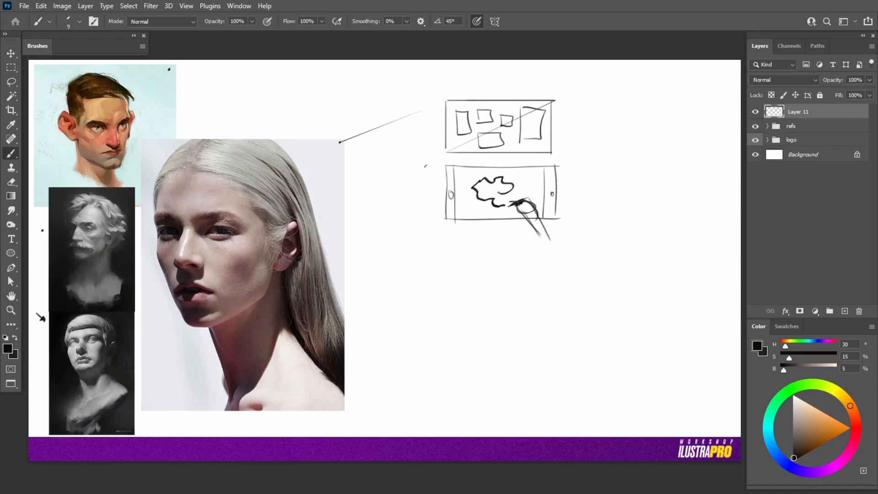
{"action": "left_click_drag", "start_coordinate": [429, 184], "coordinate": [432, 146]}
{"action": "left_click_drag", "start_coordinate": [413, 380], "coordinate": [360, 317]}
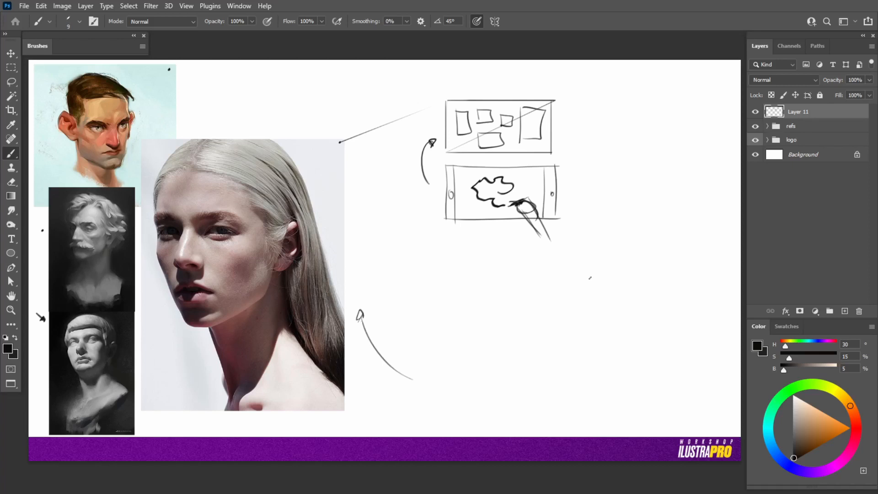
Replace the sketch layer with a new blank layer and draw a small tick near the portrait photo's upper corner
{"action": "left_click_drag", "start_coordinate": [819, 114], "coordinate": [859, 311]}
{"action": "left_click", "coordinate": [844, 312]}
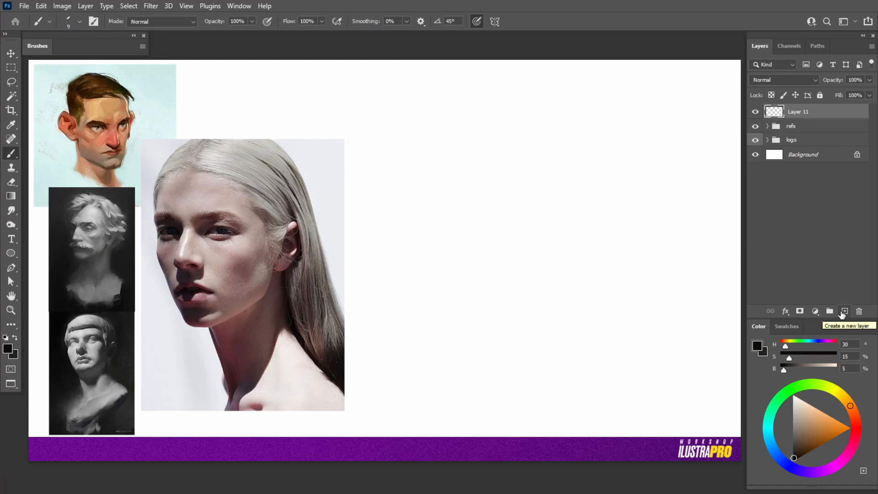
{"action": "left_click_drag", "start_coordinate": [330, 145], "coordinate": [335, 140]}
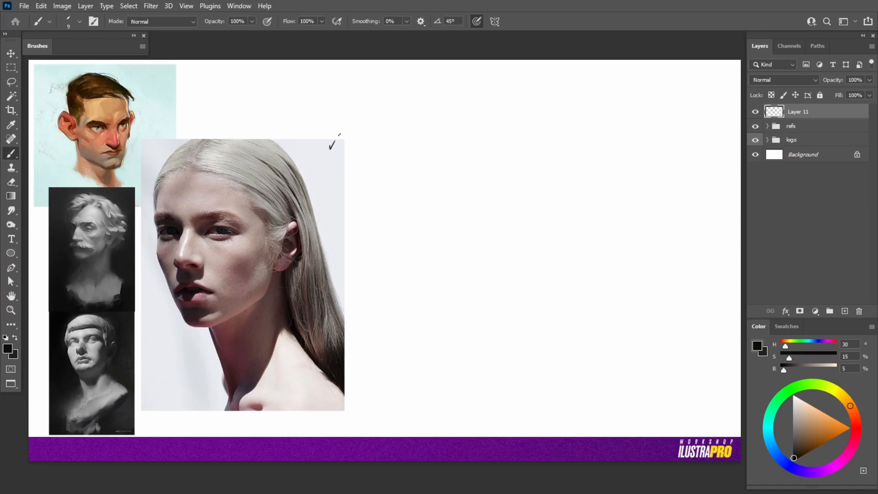
With a size 35 green brush (H 119, S 85, B 65), outline the face, ear, neck and shoulder on the portrait photo
{"action": "left_click", "coordinate": [791, 389]}
{"action": "left_click", "coordinate": [825, 437]}
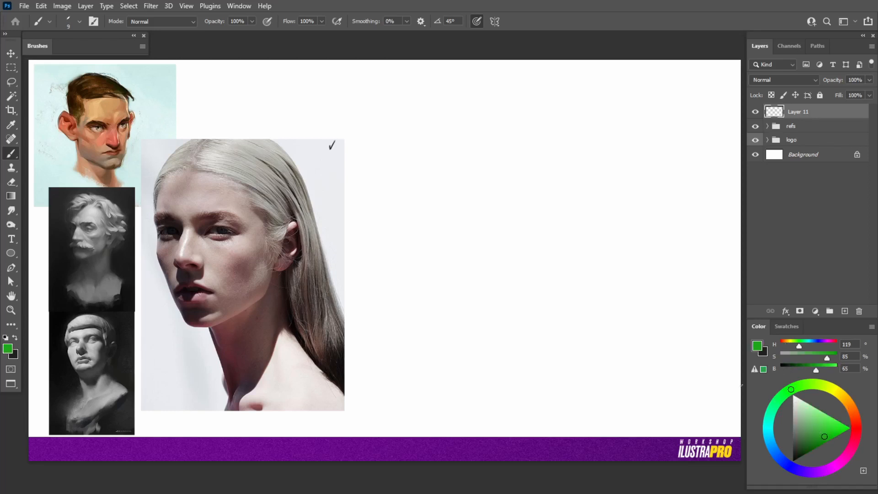
{"action": "key", "text": "bracketright"}
{"action": "key", "text": "bracketright"}
{"action": "key", "text": "bracketright"}
{"action": "key", "text": "bracketright"}
{"action": "key", "text": "bracketright"}
{"action": "mouse_move", "coordinate": [156, 185]}
{"action": "left_mouse_down"}
{"action": "mouse_move", "coordinate": [156, 249]}
{"action": "mouse_move", "coordinate": [192, 323]}
{"action": "mouse_move", "coordinate": [217, 323]}
{"action": "mouse_move", "coordinate": [265, 296]}
{"action": "mouse_move", "coordinate": [293, 223]}
{"action": "mouse_move", "coordinate": [277, 272]}
{"action": "mouse_move", "coordinate": [315, 354]}
{"action": "mouse_move", "coordinate": [336, 373]}
{"action": "left_mouse_up"}
{"action": "mouse_move", "coordinate": [211, 326]}
{"action": "left_mouse_down"}
{"action": "mouse_move", "coordinate": [233, 382]}
{"action": "mouse_move", "coordinate": [225, 416]}
{"action": "left_mouse_up"}
{"action": "left_click_drag", "start_coordinate": [320, 368], "coordinate": [350, 392]}
Trace the top of the head and the hair's outer edge in green, and add a curved vertical centre line over the face
{"action": "mouse_move", "coordinate": [351, 329]}
{"action": "left_mouse_down"}
{"action": "mouse_move", "coordinate": [284, 142]}
{"action": "mouse_move", "coordinate": [194, 127]}
{"action": "left_mouse_up"}
{"action": "key", "text": "ctrl+z"}
{"action": "mouse_move", "coordinate": [157, 186]}
{"action": "left_mouse_down"}
{"action": "mouse_move", "coordinate": [205, 136]}
{"action": "mouse_move", "coordinate": [191, 142]}
{"action": "mouse_move", "coordinate": [277, 148]}
{"action": "left_mouse_up"}
{"action": "mouse_move", "coordinate": [271, 138]}
{"action": "left_mouse_down"}
{"action": "mouse_move", "coordinate": [310, 204]}
{"action": "mouse_move", "coordinate": [342, 324]}
{"action": "mouse_move", "coordinate": [303, 190]}
{"action": "mouse_move", "coordinate": [352, 339]}
{"action": "left_mouse_up"}
{"action": "key", "text": "ctrl+z"}
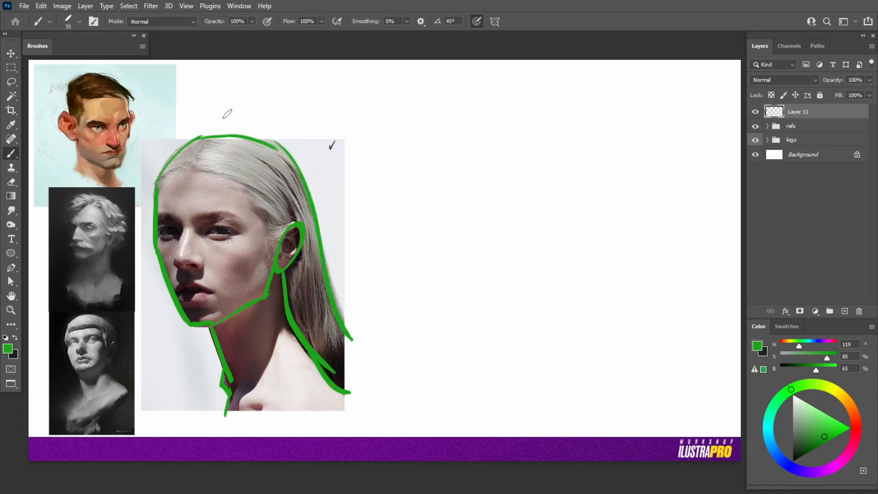
{"action": "mouse_move", "coordinate": [227, 113]}
{"action": "left_mouse_down"}
{"action": "mouse_move", "coordinate": [199, 151]}
{"action": "mouse_move", "coordinate": [190, 310]}
{"action": "mouse_move", "coordinate": [204, 353]}
{"action": "left_mouse_up"}
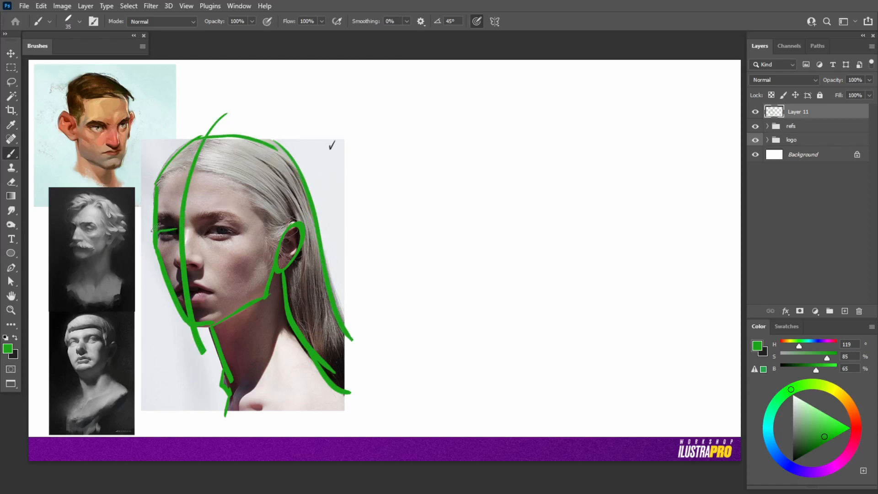
{"action": "mouse_move", "coordinate": [373, 197]}
{"action": "left_mouse_down"}
{"action": "mouse_move", "coordinate": [447, 201]}
{"action": "mouse_move", "coordinate": [373, 186]}
{"action": "mouse_move", "coordinate": [446, 196]}
{"action": "left_mouse_up"}
{"action": "left_click_drag", "start_coordinate": [411, 146], "coordinate": [412, 270]}
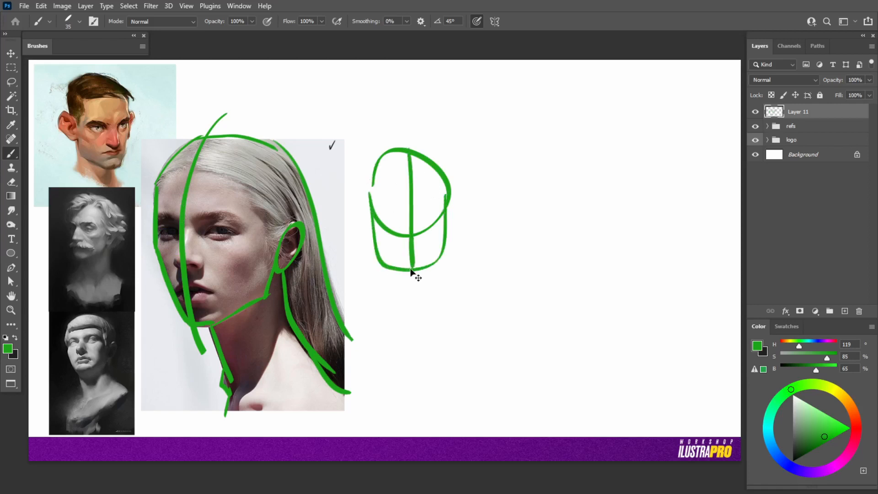
{"action": "key", "text": "ctrl+z"}
{"action": "key", "text": "ctrl+z"}
{"action": "mouse_move", "coordinate": [374, 170]}
{"action": "left_mouse_down"}
{"action": "mouse_move", "coordinate": [356, 233]}
{"action": "mouse_move", "coordinate": [368, 241]}
{"action": "mouse_move", "coordinate": [434, 212]}
{"action": "left_mouse_up"}
{"action": "key", "text": "ctrl+z"}
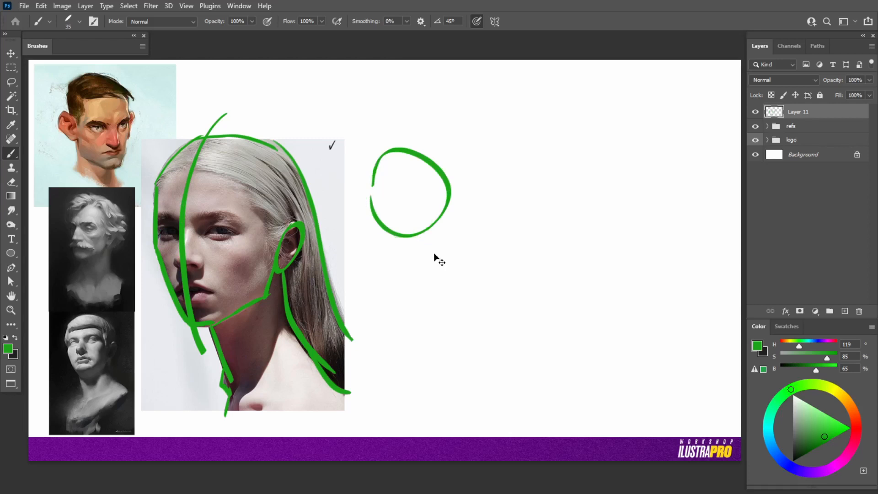
{"action": "key", "text": "ctrl+z"}
Draw a head oval with a curved centre line beside the portrait photo, and mark a horizontal line above the eyebrows on the photo
{"action": "left_click_drag", "start_coordinate": [417, 159], "coordinate": [393, 185]}
{"action": "mouse_move", "coordinate": [389, 228]}
{"action": "left_mouse_down"}
{"action": "mouse_move", "coordinate": [412, 192]}
{"action": "mouse_move", "coordinate": [410, 242]}
{"action": "mouse_move", "coordinate": [422, 269]}
{"action": "left_mouse_up"}
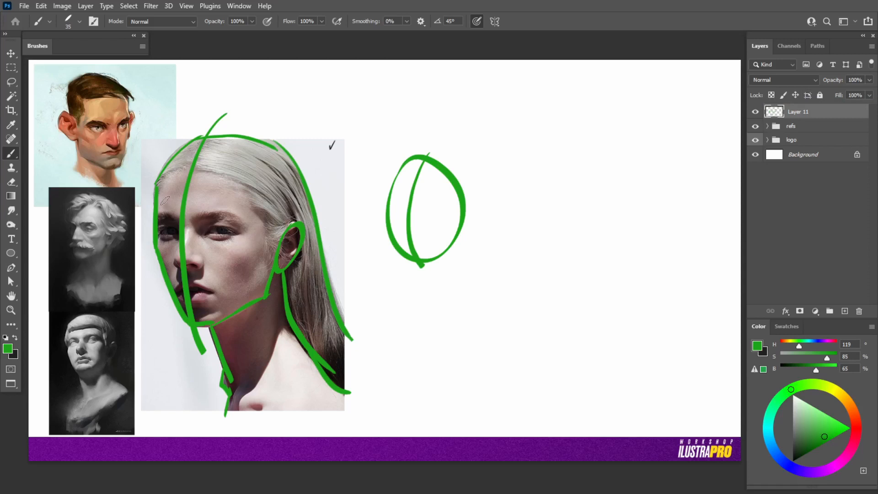
{"action": "left_click_drag", "start_coordinate": [161, 201], "coordinate": [283, 198]}
{"action": "left_click_drag", "start_coordinate": [204, 189], "coordinate": [201, 199]}
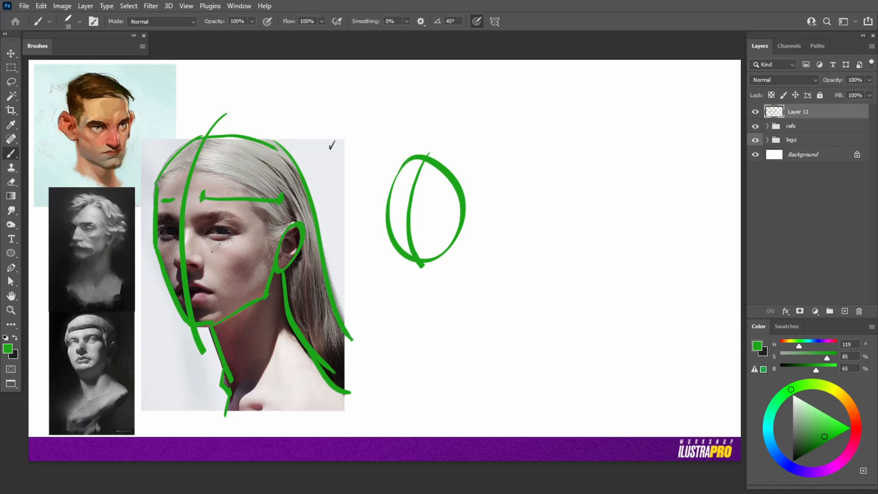
Hide the construction markings and, on a new layer, outline the shadow shapes of the nose, mouth, chin and eye sockets on the photo
{"action": "left_click", "coordinate": [756, 112]}
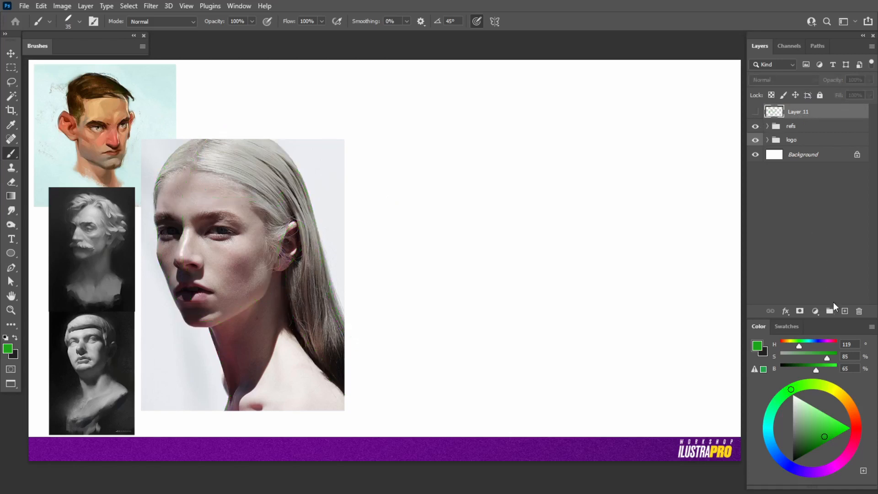
{"action": "left_click", "coordinate": [844, 312]}
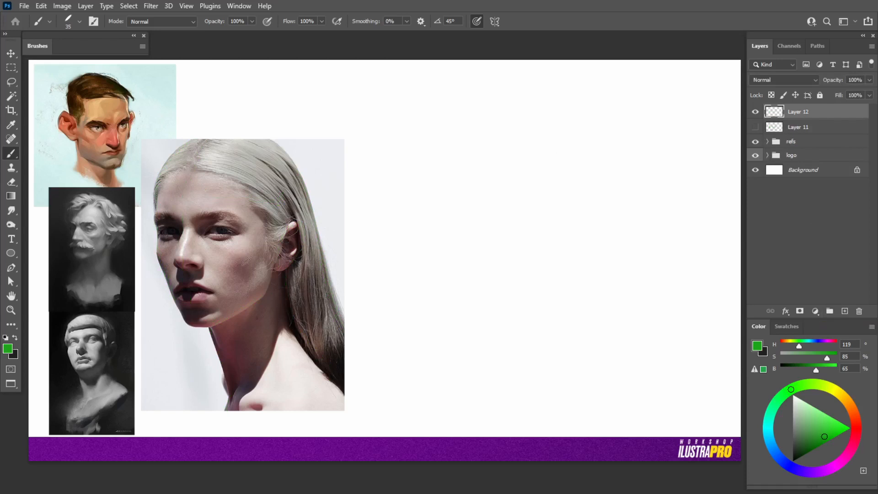
{"action": "mouse_move", "coordinate": [177, 266]}
{"action": "left_mouse_down"}
{"action": "mouse_move", "coordinate": [185, 266]}
{"action": "mouse_move", "coordinate": [176, 261]}
{"action": "mouse_move", "coordinate": [203, 264]}
{"action": "mouse_move", "coordinate": [192, 284]}
{"action": "mouse_move", "coordinate": [212, 289]}
{"action": "mouse_move", "coordinate": [179, 296]}
{"action": "mouse_move", "coordinate": [189, 301]}
{"action": "mouse_move", "coordinate": [214, 290]}
{"action": "mouse_move", "coordinate": [207, 322]}
{"action": "left_mouse_up"}
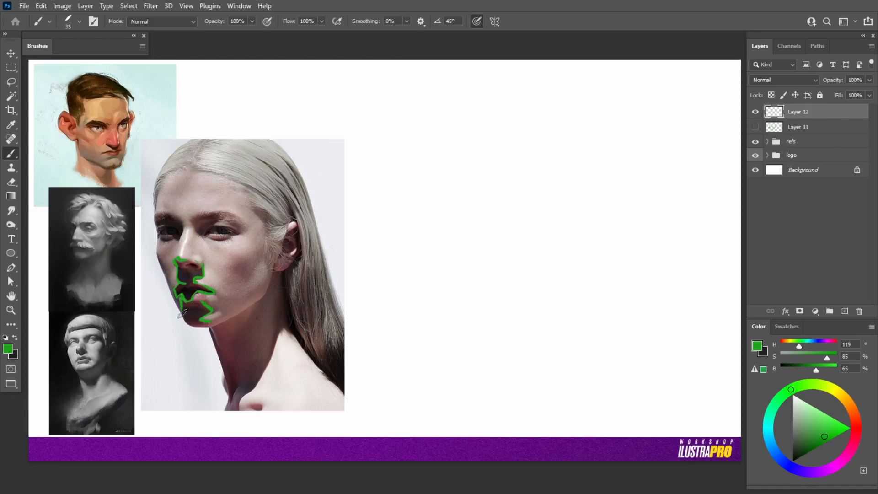
{"action": "mouse_move", "coordinate": [195, 219]}
{"action": "left_mouse_down"}
{"action": "mouse_move", "coordinate": [203, 235]}
{"action": "mouse_move", "coordinate": [220, 220]}
{"action": "mouse_move", "coordinate": [204, 213]}
{"action": "mouse_move", "coordinate": [164, 225]}
{"action": "mouse_move", "coordinate": [178, 238]}
{"action": "mouse_move", "coordinate": [182, 221]}
{"action": "mouse_move", "coordinate": [161, 214]}
{"action": "left_mouse_up"}
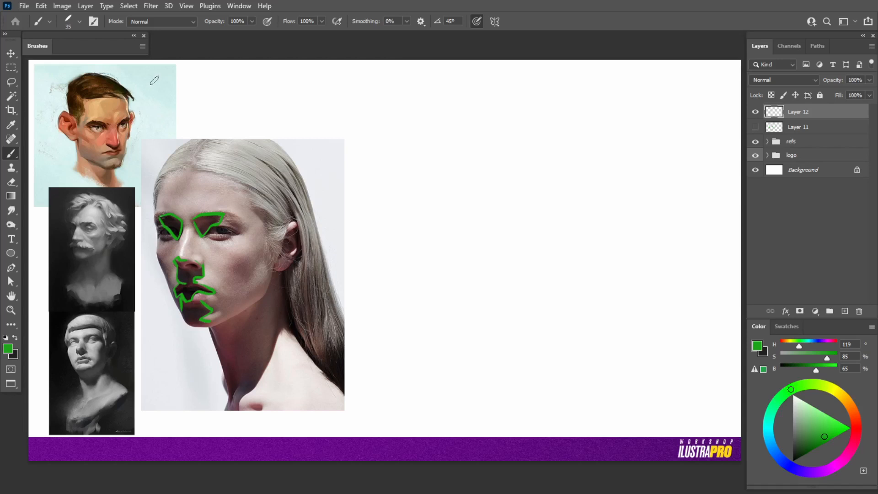
Point an arrow at the painted head, outline the light and shadow shapes on both greyscale busts, and trace the photo's neck shadow edge
{"action": "left_click_drag", "start_coordinate": [141, 91], "coordinate": [155, 80]}
{"action": "mouse_move", "coordinate": [87, 202]}
{"action": "left_mouse_down"}
{"action": "mouse_move", "coordinate": [71, 217]}
{"action": "mouse_move", "coordinate": [75, 237]}
{"action": "mouse_move", "coordinate": [92, 251]}
{"action": "left_mouse_up"}
{"action": "mouse_move", "coordinate": [94, 201]}
{"action": "left_mouse_down"}
{"action": "mouse_move", "coordinate": [108, 221]}
{"action": "mouse_move", "coordinate": [94, 234]}
{"action": "left_mouse_up"}
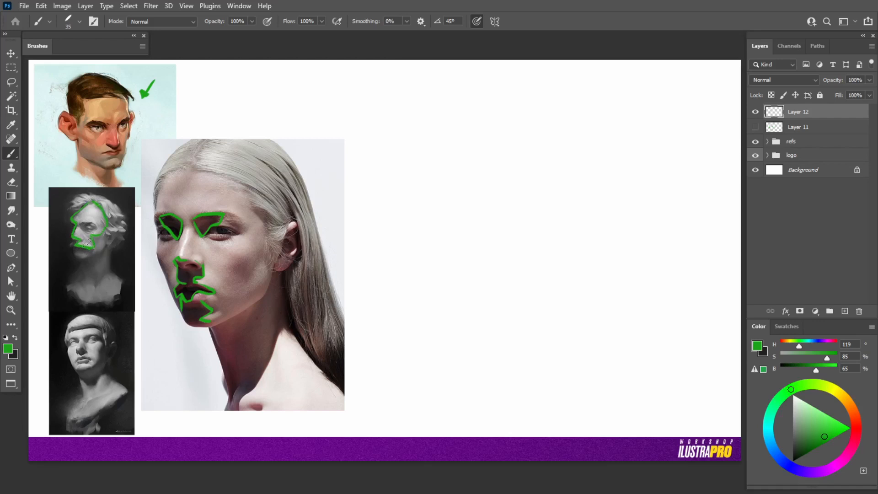
{"action": "mouse_move", "coordinate": [84, 314]}
{"action": "left_mouse_down"}
{"action": "mouse_move", "coordinate": [72, 332]}
{"action": "mouse_move", "coordinate": [97, 336]}
{"action": "mouse_move", "coordinate": [86, 335]}
{"action": "mouse_move", "coordinate": [82, 347]}
{"action": "mouse_move", "coordinate": [65, 341]}
{"action": "mouse_move", "coordinate": [78, 330]}
{"action": "mouse_move", "coordinate": [71, 349]}
{"action": "mouse_move", "coordinate": [87, 366]}
{"action": "mouse_move", "coordinate": [74, 371]}
{"action": "mouse_move", "coordinate": [80, 332]}
{"action": "left_mouse_up"}
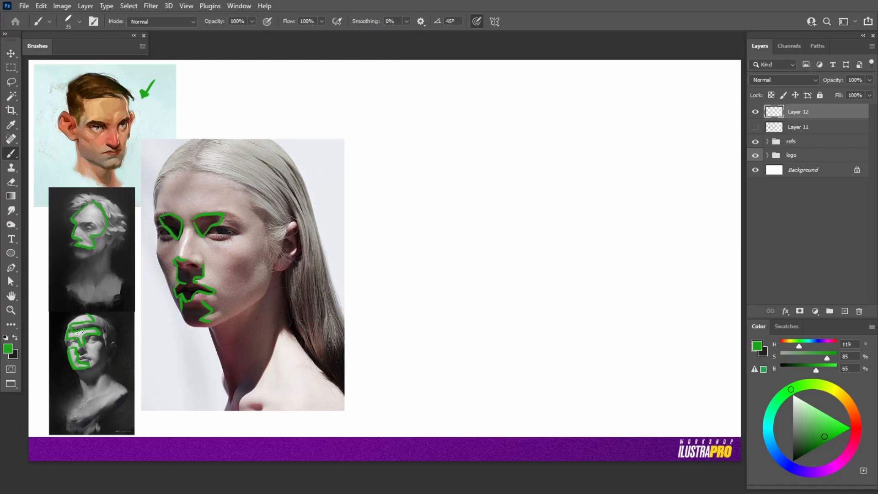
{"action": "mouse_move", "coordinate": [240, 410]}
{"action": "left_mouse_down"}
{"action": "mouse_move", "coordinate": [276, 334]}
{"action": "mouse_move", "coordinate": [299, 335]}
{"action": "mouse_move", "coordinate": [296, 343]}
{"action": "left_mouse_up"}
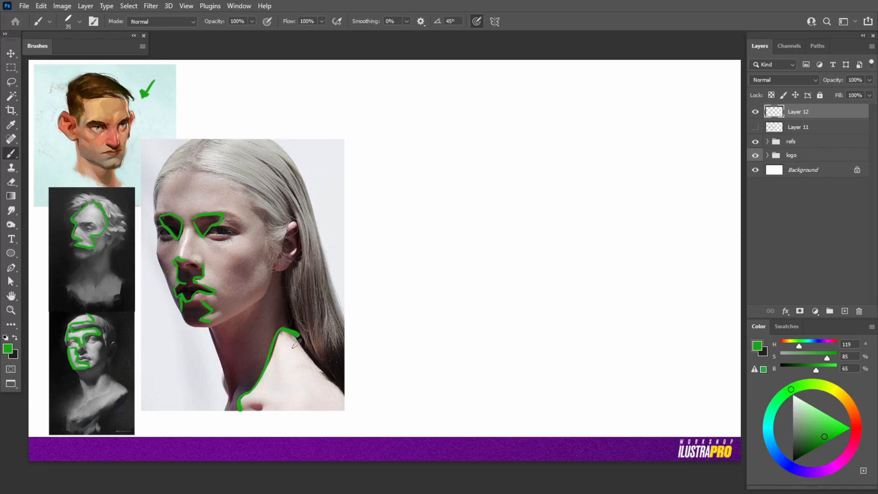
Hide the shadow outlines and, on a new layer, paint a row of six swatches above the photo sampled from its background, hair and skin
{"action": "left_click", "coordinate": [755, 112]}
{"action": "left_click", "coordinate": [842, 312]}
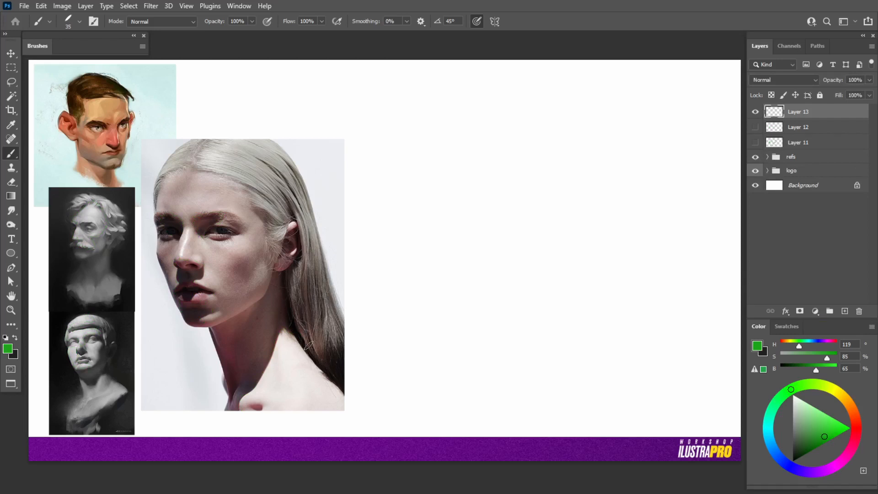
{"action": "left_click", "coordinate": [319, 194], "text": "alt"}
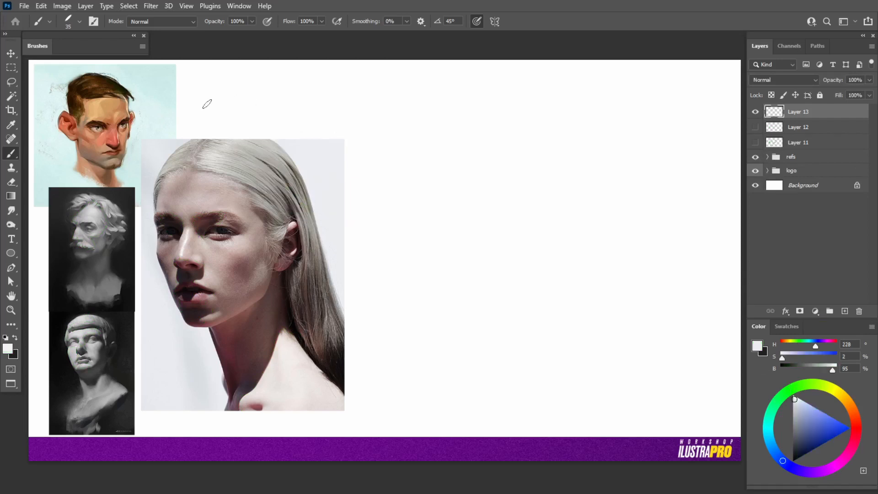
{"action": "mouse_move", "coordinate": [207, 104]}
{"action": "left_mouse_down"}
{"action": "mouse_move", "coordinate": [229, 116]}
{"action": "mouse_move", "coordinate": [219, 113]}
{"action": "mouse_move", "coordinate": [262, 102]}
{"action": "left_mouse_up"}
{"action": "left_click", "coordinate": [241, 187], "text": "alt"}
{"action": "left_click", "coordinate": [203, 221], "text": "alt"}
{"action": "left_click", "coordinate": [231, 260], "text": "alt"}
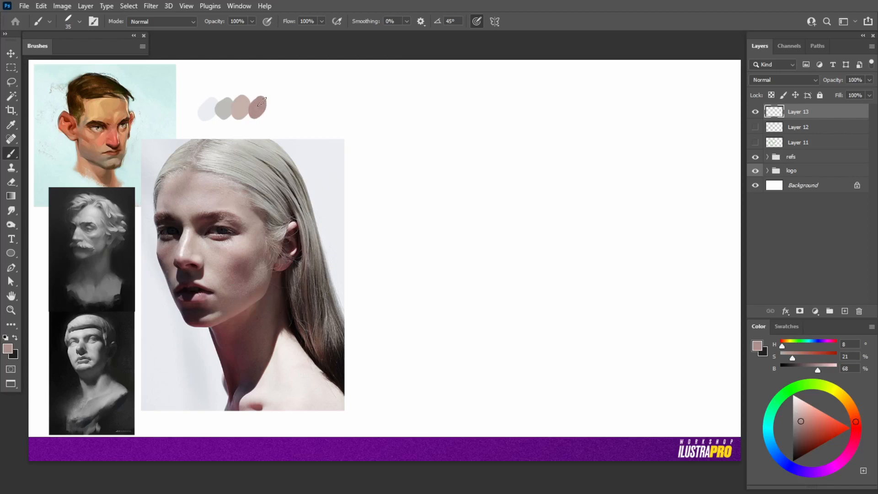
{"action": "left_click", "coordinate": [259, 336], "text": "alt"}
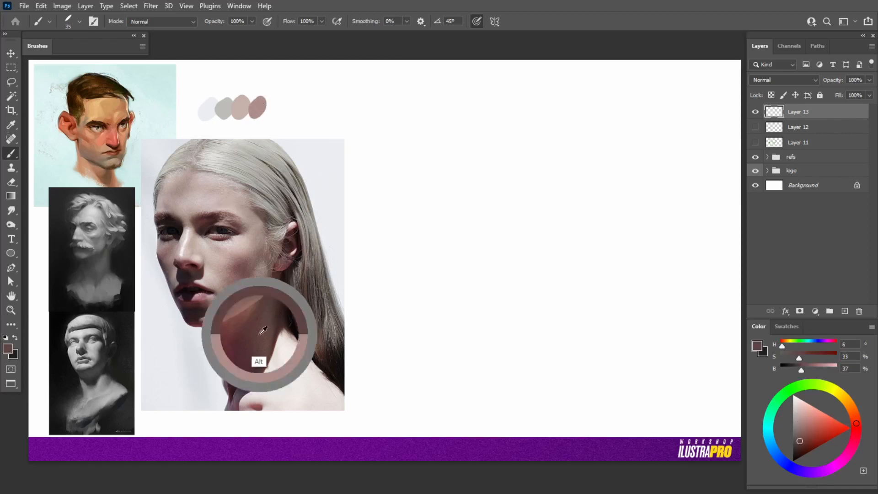
{"action": "left_click_drag", "start_coordinate": [271, 105], "coordinate": [289, 110]}
{"action": "left_click", "coordinate": [223, 366], "text": "alt"}
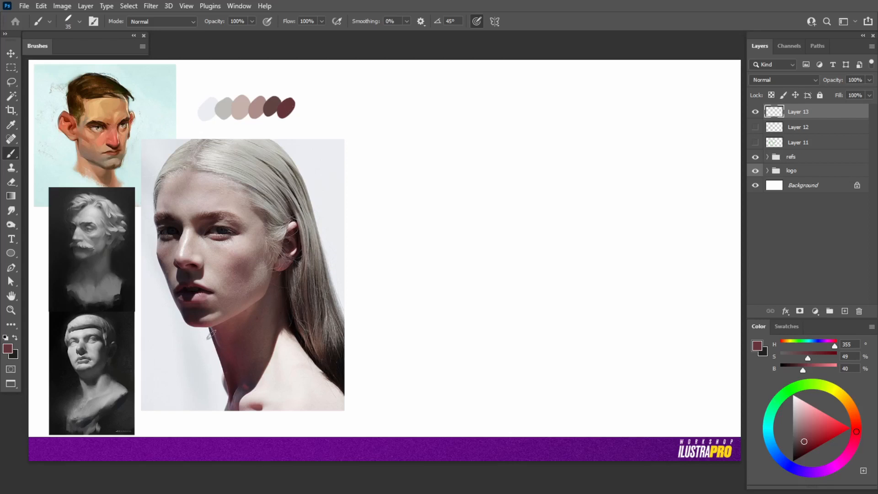
Switch the brush colour to black and draw short marks at the photo's lower neck, chin, nose level and brow edges
{"action": "left_click_drag", "start_coordinate": [796, 452], "coordinate": [793, 461]}
{"action": "left_click_drag", "start_coordinate": [195, 373], "coordinate": [245, 387]}
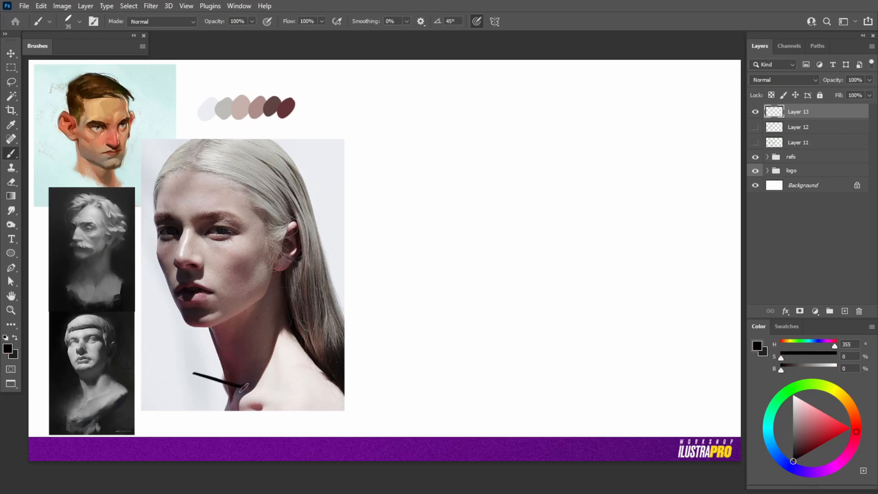
{"action": "left_click_drag", "start_coordinate": [163, 312], "coordinate": [185, 312]}
{"action": "left_click_drag", "start_coordinate": [153, 271], "coordinate": [164, 267]}
{"action": "left_click_drag", "start_coordinate": [146, 210], "coordinate": [169, 221]}
Lasso the black marks on the portrait photo, delete them, clear the selection and return to the Brush tool
{"action": "key", "text": "l"}
{"action": "mouse_move", "coordinate": [225, 146]}
{"action": "left_mouse_down"}
{"action": "mouse_move", "coordinate": [137, 217]}
{"action": "mouse_move", "coordinate": [313, 236]}
{"action": "mouse_move", "coordinate": [295, 211]}
{"action": "left_mouse_up"}
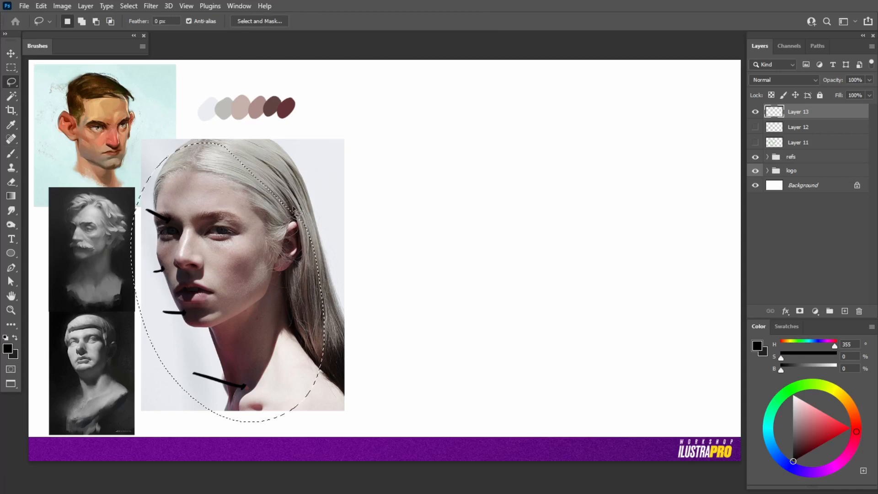
{"action": "key", "text": "Delete"}
{"action": "key", "text": "ctrl+d"}
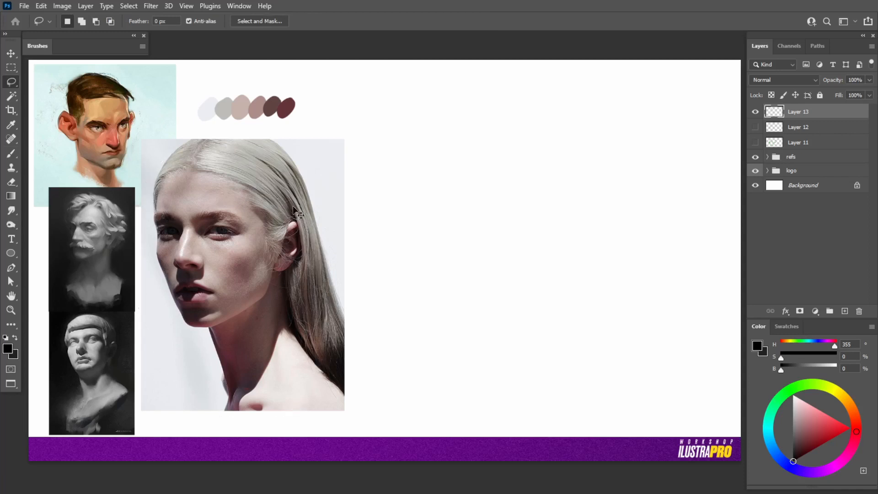
{"action": "key", "text": "b"}
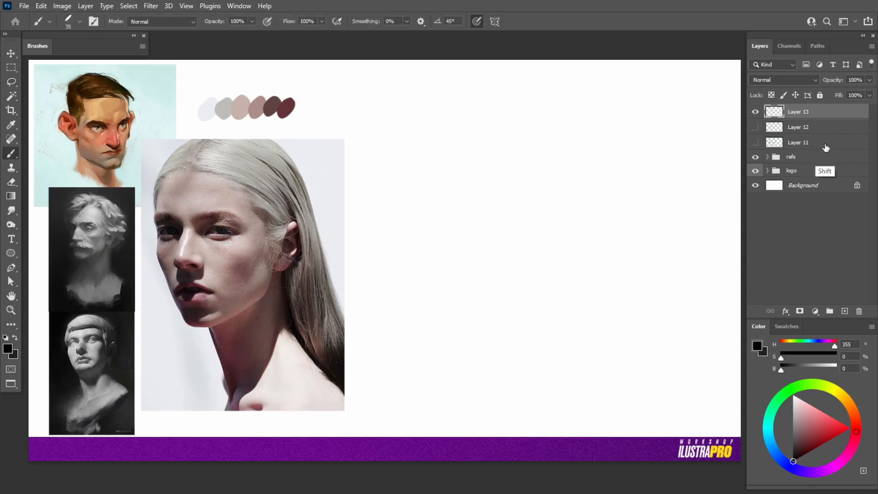
Delete the hidden Layer 11 and Layer 12
{"action": "left_click", "coordinate": [843, 144], "text": "shift"}
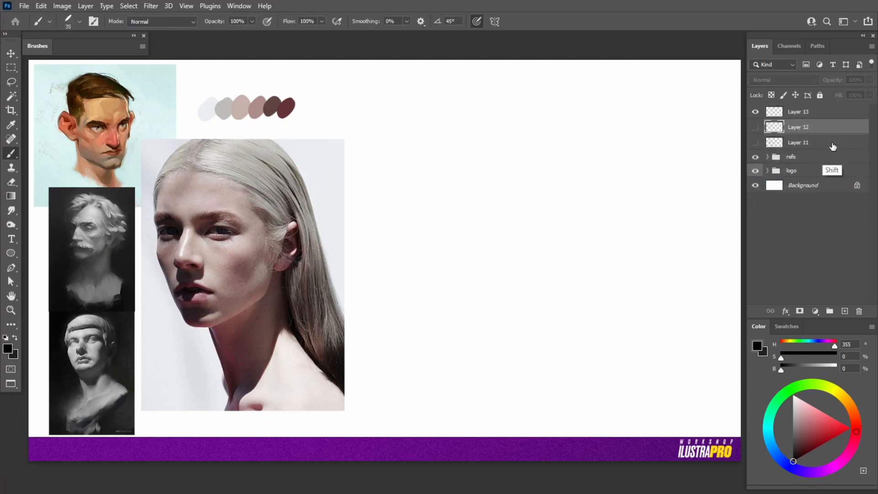
{"action": "left_click_drag", "start_coordinate": [844, 146], "coordinate": [858, 312]}
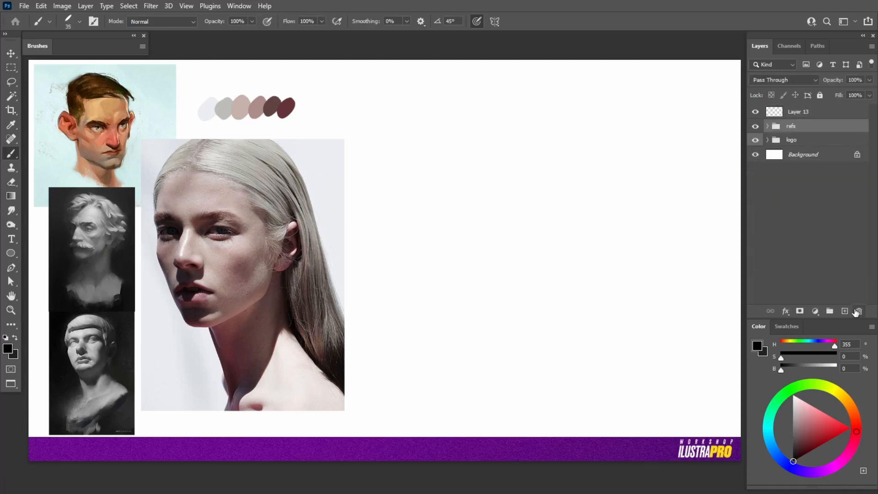
Create a new layer directly above the logo group and rename it DESENHO
{"action": "left_click", "coordinate": [817, 141]}
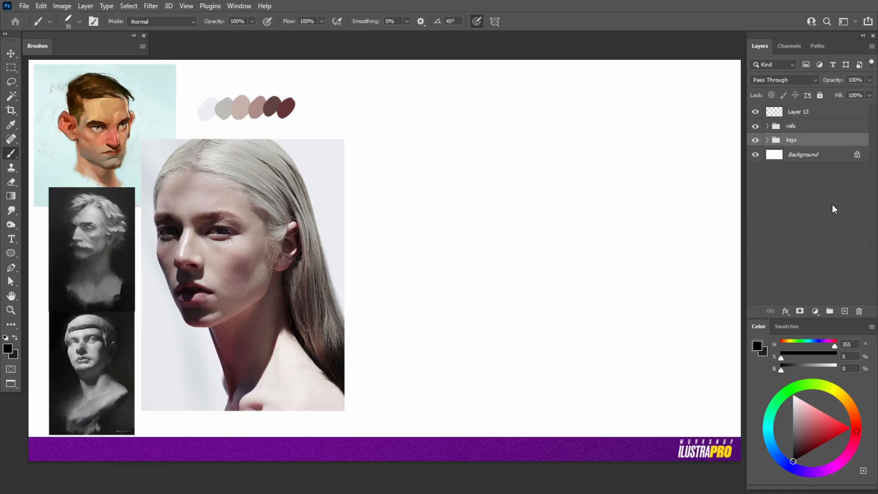
{"action": "left_click", "coordinate": [845, 312]}
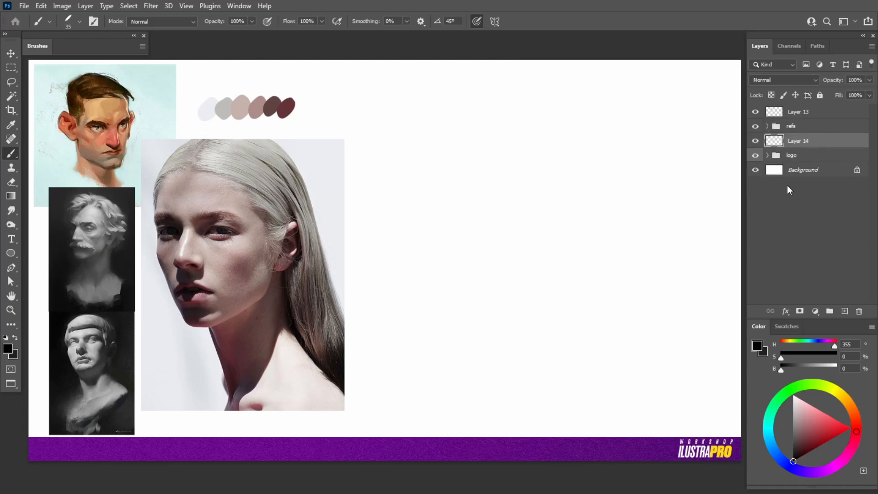
{"action": "double_click", "coordinate": [804, 140]}
{"action": "type", "text": "DESENHO"}
{"action": "key", "text": "Return"}
{"action": "left_click", "coordinate": [805, 224]}
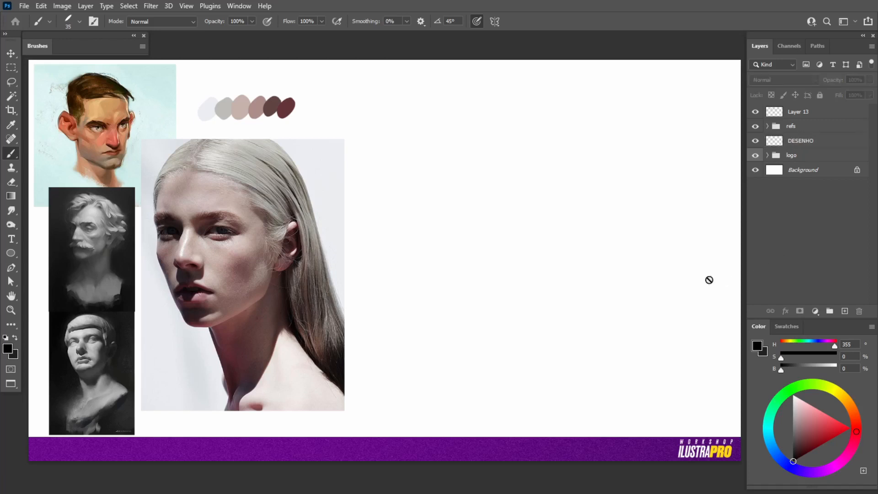
Select the DESENHO layer and reduce the brush size to 4 px, testing it with circles that are undone
{"action": "left_click", "coordinate": [805, 146]}
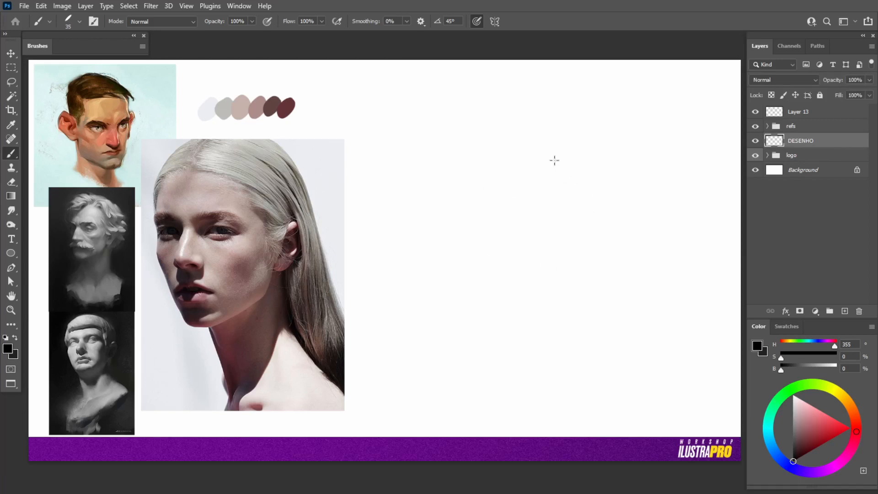
{"action": "left_click_drag", "start_coordinate": [485, 170], "coordinate": [508, 161]}
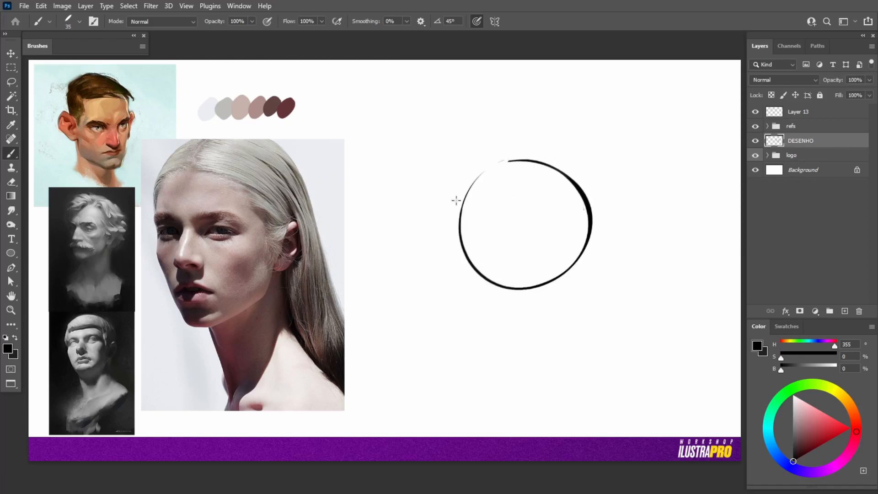
{"action": "key", "text": "ctrl+z"}
{"action": "key", "text": "bracketleft"}
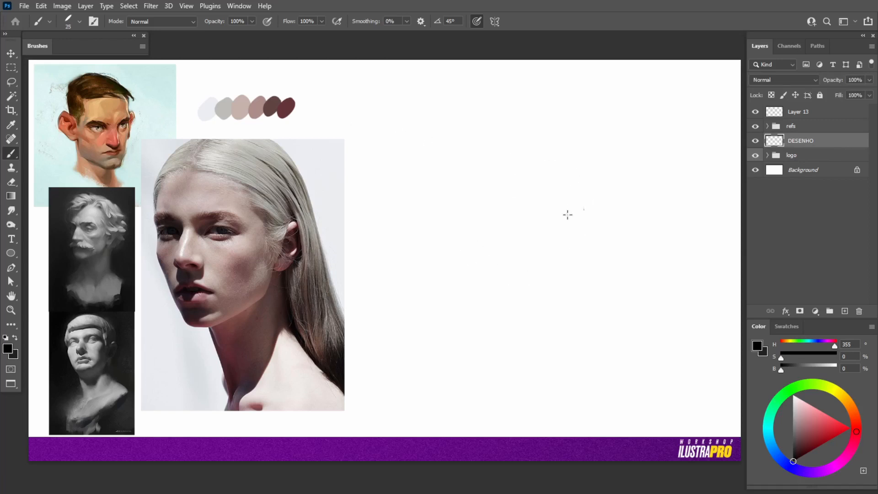
{"action": "key", "text": "bracketleft"}
{"action": "key", "text": "bracketleft"}
{"action": "key", "text": "bracketleft"}
{"action": "key", "text": "bracketleft"}
{"action": "left_click_drag", "start_coordinate": [565, 216], "coordinate": [578, 210]}
{"action": "key", "text": "ctrl+z"}
{"action": "key", "text": "bracketleft"}
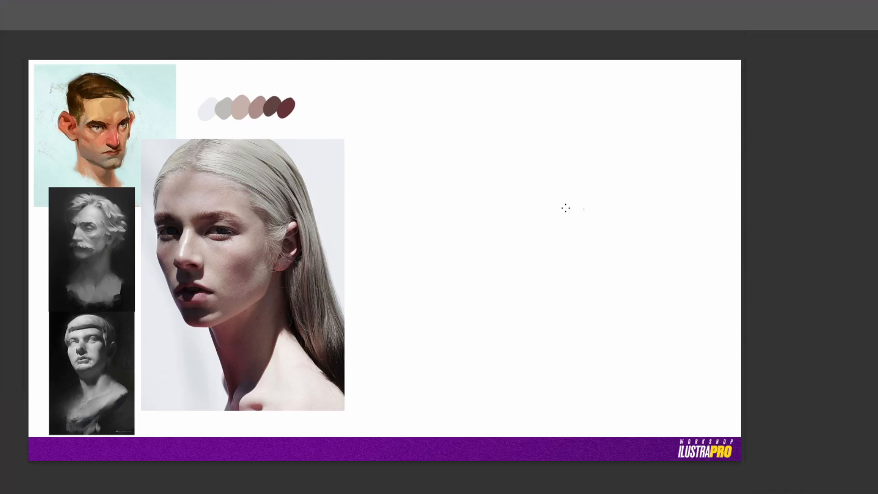
{"action": "mouse_move", "coordinate": [565, 206]}
{"action": "left_mouse_down"}
{"action": "mouse_move", "coordinate": [579, 196]}
{"action": "mouse_move", "coordinate": [616, 313]}
{"action": "left_mouse_up"}
{"action": "key", "text": "ctrl+z"}
{"action": "key", "text": "ctrl+z"}
{"action": "mouse_move", "coordinate": [549, 172]}
{"action": "left_mouse_down"}
{"action": "mouse_move", "coordinate": [501, 219]}
{"action": "mouse_move", "coordinate": [599, 222]}
{"action": "left_mouse_up"}
{"action": "key", "text": "ctrl+z"}
{"action": "key", "text": "ctrl+z"}
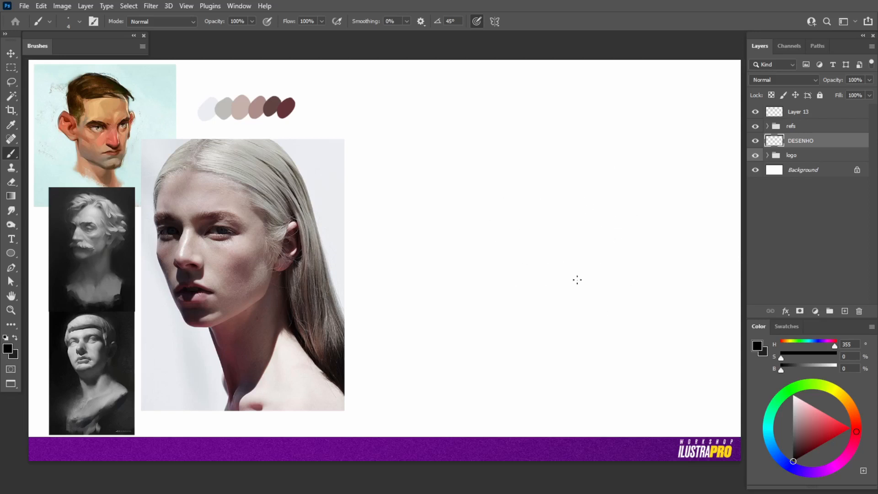
Sketch a construction circle for the skull on the blank canvas, with a slanted line for the far side of the face
{"action": "mouse_move", "coordinate": [557, 142]}
{"action": "left_mouse_down"}
{"action": "mouse_move", "coordinate": [608, 254]}
{"action": "mouse_move", "coordinate": [586, 155]}
{"action": "left_mouse_up"}
{"action": "mouse_move", "coordinate": [481, 243]}
{"action": "left_mouse_down"}
{"action": "mouse_move", "coordinate": [514, 325]}
{"action": "mouse_move", "coordinate": [504, 305]}
{"action": "left_mouse_up"}
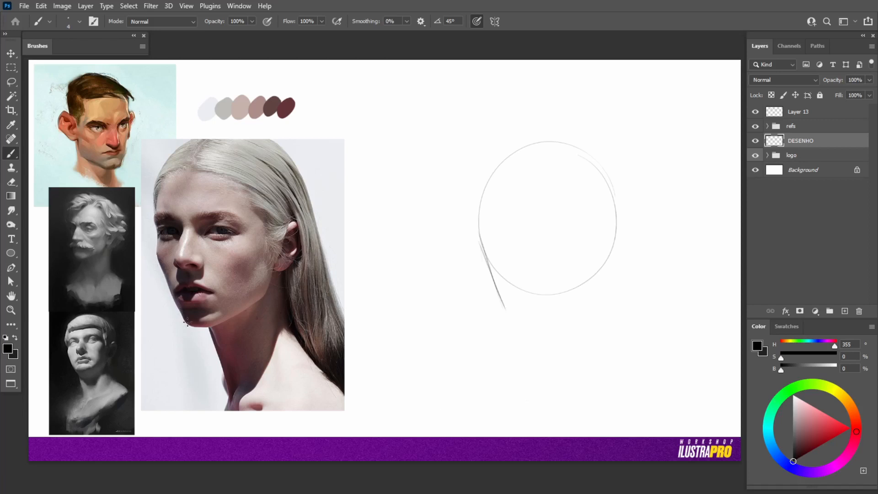
Switch to Layer 13 and draw a construction circle around the head in the portrait photo
{"action": "key", "text": "alt+bracketright"}
{"action": "key", "text": "alt+bracketright"}
{"action": "mouse_move", "coordinate": [149, 238]}
{"action": "left_mouse_down"}
{"action": "mouse_move", "coordinate": [188, 329]}
{"action": "mouse_move", "coordinate": [214, 328]}
{"action": "mouse_move", "coordinate": [262, 299]}
{"action": "left_mouse_up"}
{"action": "key", "text": "ctrl+z"}
{"action": "key", "text": "ctrl+z"}
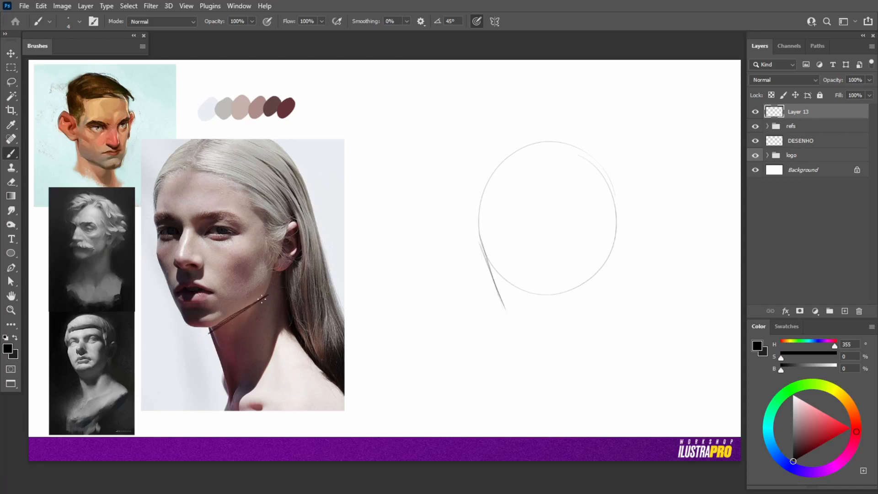
{"action": "key", "text": "ctrl+z"}
{"action": "mouse_move", "coordinate": [252, 129]}
{"action": "left_mouse_down"}
{"action": "mouse_move", "coordinate": [213, 132]}
{"action": "mouse_move", "coordinate": [171, 153]}
{"action": "mouse_move", "coordinate": [148, 205]}
{"action": "mouse_move", "coordinate": [149, 242]}
{"action": "mouse_move", "coordinate": [168, 274]}
{"action": "mouse_move", "coordinate": [208, 296]}
{"action": "mouse_move", "coordinate": [276, 283]}
{"action": "mouse_move", "coordinate": [310, 228]}
{"action": "mouse_move", "coordinate": [295, 167]}
{"action": "mouse_move", "coordinate": [256, 132]}
{"action": "mouse_move", "coordinate": [228, 136]}
{"action": "left_mouse_up"}
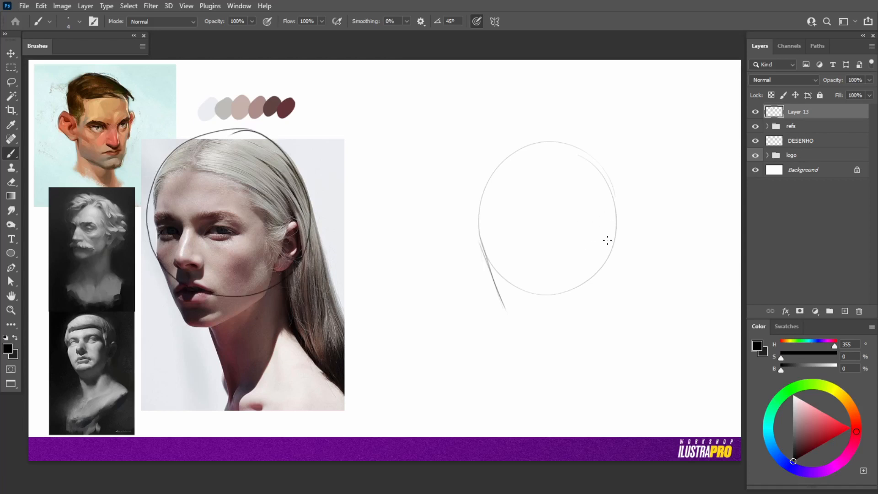
On the DESENHO layer, sketch the ear oval, jaw, chin and front edge of the face around the skull circle
{"action": "left_click", "coordinate": [798, 143]}
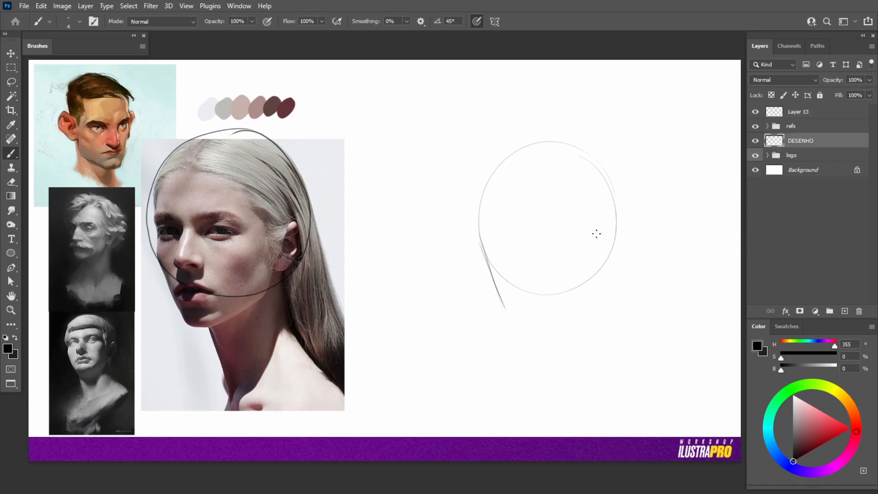
{"action": "left_click_drag", "start_coordinate": [606, 219], "coordinate": [593, 257]}
{"action": "mouse_move", "coordinate": [602, 219]}
{"action": "left_mouse_down"}
{"action": "mouse_move", "coordinate": [604, 238]}
{"action": "mouse_move", "coordinate": [592, 240]}
{"action": "mouse_move", "coordinate": [599, 259]}
{"action": "mouse_move", "coordinate": [616, 228]}
{"action": "mouse_move", "coordinate": [607, 251]}
{"action": "left_mouse_up"}
{"action": "left_click_drag", "start_coordinate": [496, 286], "coordinate": [504, 299]}
{"action": "left_click_drag", "start_coordinate": [578, 296], "coordinate": [534, 314]}
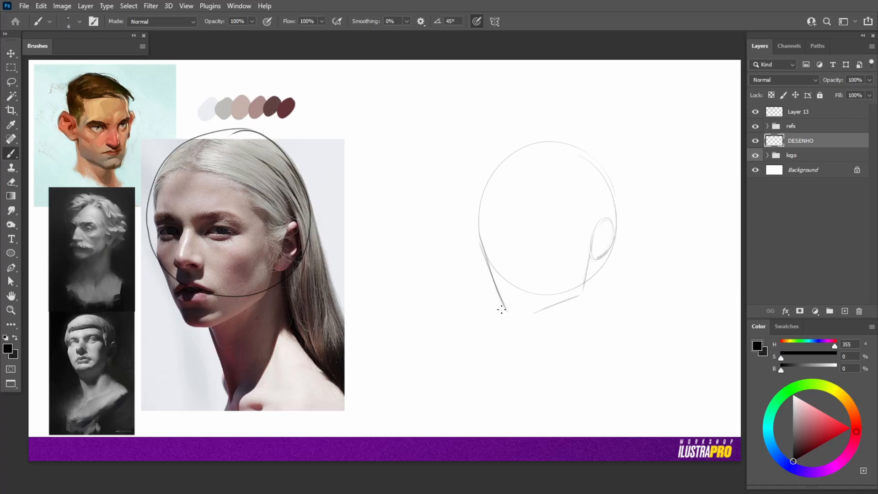
{"action": "mouse_move", "coordinate": [533, 314]}
{"action": "left_mouse_down"}
{"action": "mouse_move", "coordinate": [564, 291]}
{"action": "mouse_move", "coordinate": [543, 313]}
{"action": "mouse_move", "coordinate": [535, 314]}
{"action": "mouse_move", "coordinate": [587, 292]}
{"action": "left_mouse_up"}
{"action": "left_click_drag", "start_coordinate": [483, 197], "coordinate": [481, 247]}
Sketch the front of the neck, the ear's lower edge, the back of the neck and the sloping shoulder line
{"action": "mouse_move", "coordinate": [525, 317]}
{"action": "left_mouse_down"}
{"action": "mouse_move", "coordinate": [539, 366]}
{"action": "mouse_move", "coordinate": [534, 355]}
{"action": "left_mouse_up"}
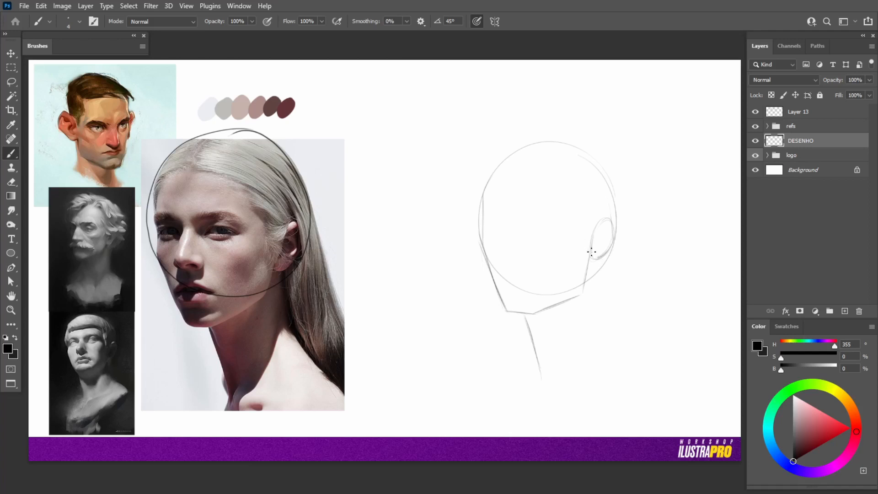
{"action": "mouse_move", "coordinate": [591, 251]}
{"action": "left_mouse_down"}
{"action": "mouse_move", "coordinate": [603, 252]}
{"action": "mouse_move", "coordinate": [598, 260]}
{"action": "mouse_move", "coordinate": [610, 249]}
{"action": "left_mouse_up"}
{"action": "mouse_move", "coordinate": [604, 260]}
{"action": "left_mouse_down"}
{"action": "mouse_move", "coordinate": [611, 341]}
{"action": "mouse_move", "coordinate": [643, 376]}
{"action": "left_mouse_up"}
{"action": "left_click_drag", "start_coordinate": [671, 415], "coordinate": [656, 384]}
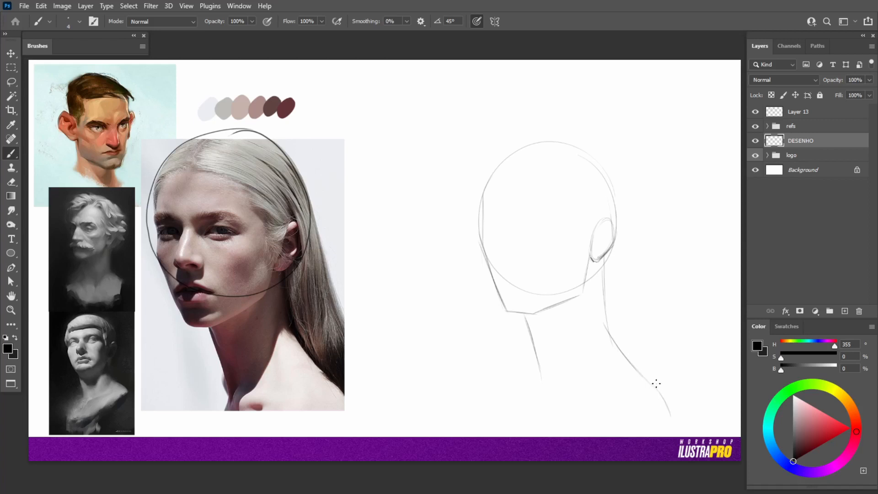
Add the throat base, the diagonal neck muscle line and the long hair falling behind the shoulder
{"action": "left_click_drag", "start_coordinate": [540, 376], "coordinate": [543, 394]}
{"action": "mouse_move", "coordinate": [540, 399]}
{"action": "left_mouse_down"}
{"action": "mouse_move", "coordinate": [575, 414]}
{"action": "mouse_move", "coordinate": [540, 410]}
{"action": "left_mouse_up"}
{"action": "left_click_drag", "start_coordinate": [617, 348], "coordinate": [602, 339]}
{"action": "mouse_move", "coordinate": [555, 402]}
{"action": "left_mouse_down"}
{"action": "mouse_move", "coordinate": [555, 415]}
{"action": "mouse_move", "coordinate": [592, 365]}
{"action": "left_mouse_up"}
{"action": "left_click_drag", "start_coordinate": [533, 320], "coordinate": [541, 340]}
{"action": "mouse_move", "coordinate": [623, 213]}
{"action": "left_mouse_down"}
{"action": "mouse_move", "coordinate": [651, 335]}
{"action": "mouse_move", "coordinate": [684, 373]}
{"action": "left_mouse_up"}
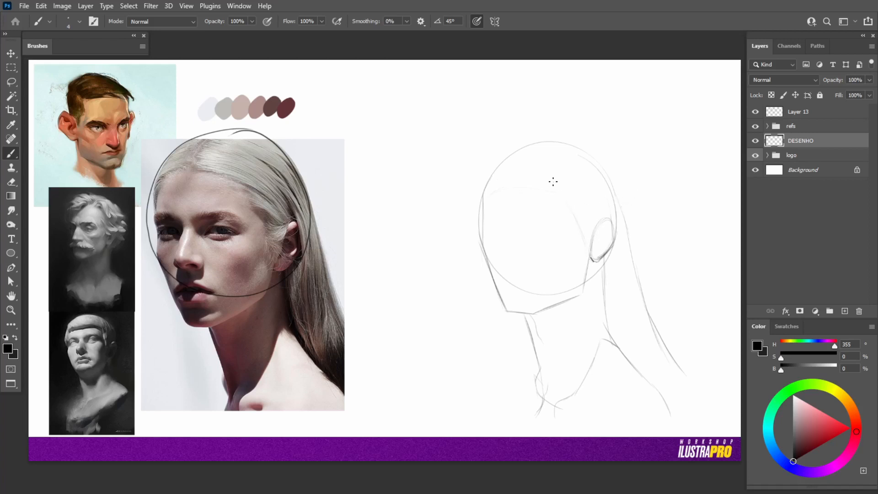
Sketch the curved centre line of the face and place the nose, eyes and eyebrows along it
{"action": "left_click_drag", "start_coordinate": [530, 166], "coordinate": [521, 185]}
{"action": "left_click_drag", "start_coordinate": [506, 246], "coordinate": [500, 261]}
{"action": "left_click_drag", "start_coordinate": [503, 256], "coordinate": [507, 264]}
{"action": "left_click_drag", "start_coordinate": [525, 259], "coordinate": [510, 263]}
{"action": "left_click_drag", "start_coordinate": [493, 231], "coordinate": [503, 232]}
{"action": "left_click_drag", "start_coordinate": [526, 224], "coordinate": [548, 223]}
{"action": "left_click_drag", "start_coordinate": [486, 218], "coordinate": [496, 224]}
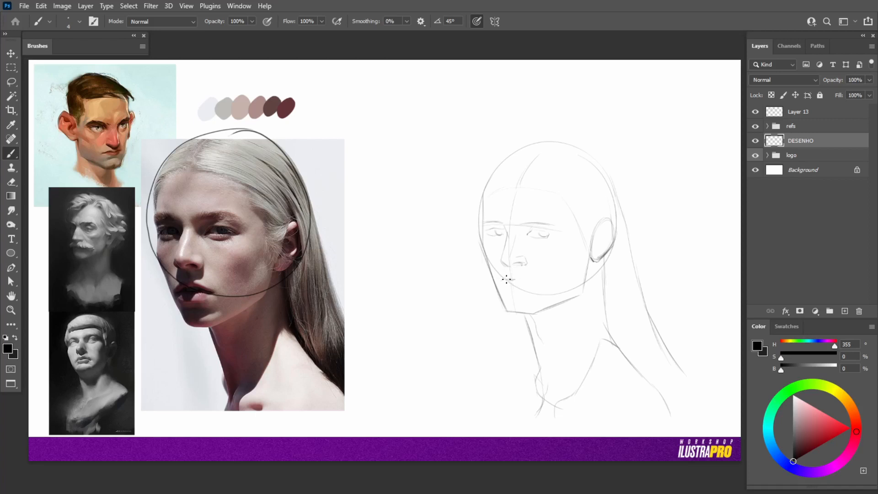
Sketch the lips beneath the nose, the inner ear shape and the hair strands behind the ear
{"action": "left_click_drag", "start_coordinate": [499, 284], "coordinate": [514, 278]}
{"action": "left_click_drag", "start_coordinate": [521, 281], "coordinate": [532, 287]}
{"action": "left_click_drag", "start_coordinate": [500, 285], "coordinate": [505, 284]}
{"action": "left_click_drag", "start_coordinate": [500, 289], "coordinate": [513, 293]}
{"action": "left_click_drag", "start_coordinate": [593, 264], "coordinate": [598, 257]}
{"action": "left_click_drag", "start_coordinate": [600, 196], "coordinate": [625, 310]}
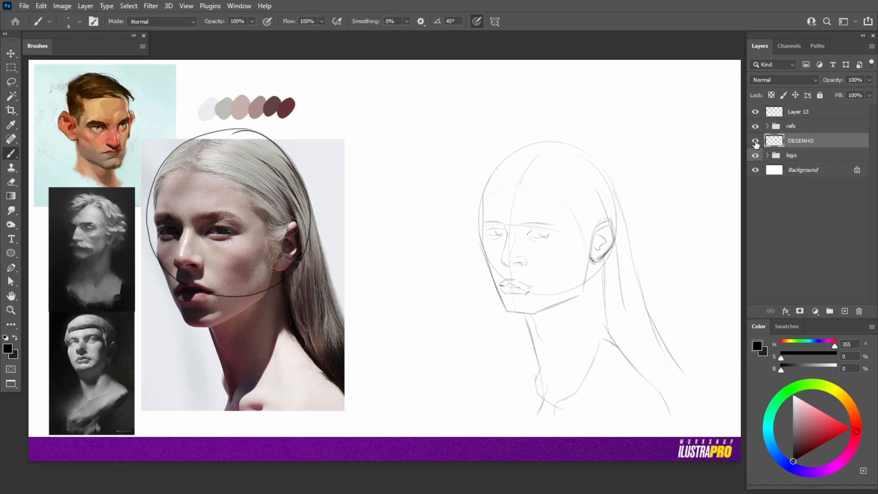
Toggle the DESENHO layer's visibility to check the sketch, and redraw the diagonal neck muscle line straighter, clearing the old stroke
{"action": "left_click", "coordinate": [756, 141]}
{"action": "left_click", "coordinate": [756, 141]}
{"action": "mouse_move", "coordinate": [558, 397]}
{"action": "left_mouse_down"}
{"action": "mouse_move", "coordinate": [555, 405]}
{"action": "mouse_move", "coordinate": [579, 370]}
{"action": "left_mouse_up"}
{"action": "key", "text": "e"}
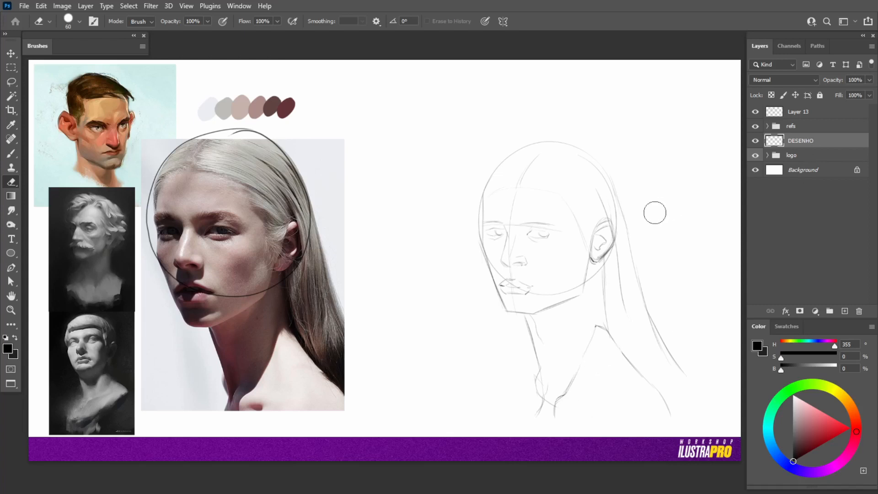
{"action": "key", "text": "b"}
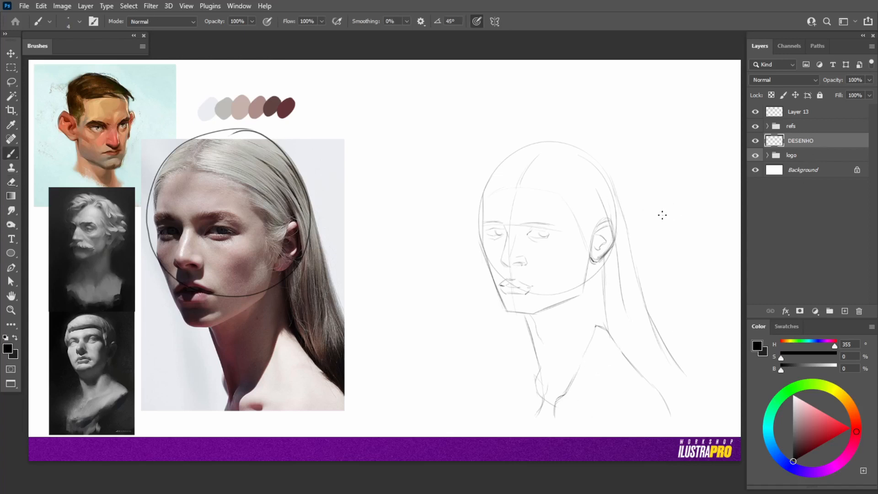
Reinforce the skull outline, hairline and temple lines, and move the sketch higher and slightly left on the canvas
{"action": "mouse_move", "coordinate": [482, 208]}
{"action": "left_mouse_down"}
{"action": "mouse_move", "coordinate": [499, 167]}
{"action": "mouse_move", "coordinate": [528, 148]}
{"action": "mouse_move", "coordinate": [516, 150]}
{"action": "mouse_move", "coordinate": [562, 142]}
{"action": "mouse_move", "coordinate": [552, 142]}
{"action": "mouse_move", "coordinate": [604, 168]}
{"action": "left_mouse_up"}
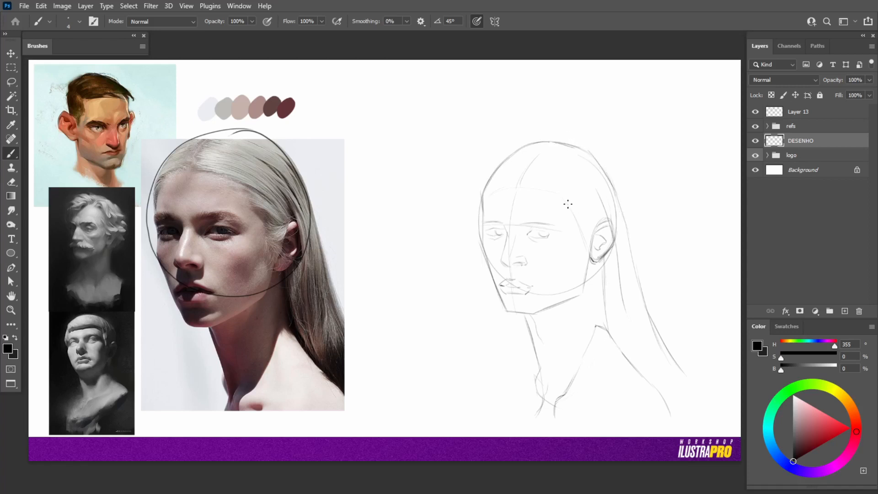
{"action": "left_click_drag", "start_coordinate": [565, 209], "coordinate": [586, 241]}
{"action": "mouse_move", "coordinate": [565, 209]}
{"action": "left_mouse_down"}
{"action": "mouse_move", "coordinate": [597, 227]}
{"action": "mouse_move", "coordinate": [571, 213]}
{"action": "mouse_move", "coordinate": [583, 223]}
{"action": "mouse_move", "coordinate": [590, 260]}
{"action": "mouse_move", "coordinate": [586, 243]}
{"action": "mouse_move", "coordinate": [592, 260]}
{"action": "left_mouse_up"}
{"action": "left_click_drag", "start_coordinate": [486, 192], "coordinate": [519, 184]}
{"action": "left_click", "coordinate": [11, 53]}
{"action": "left_click_drag", "start_coordinate": [643, 268], "coordinate": [628, 240]}
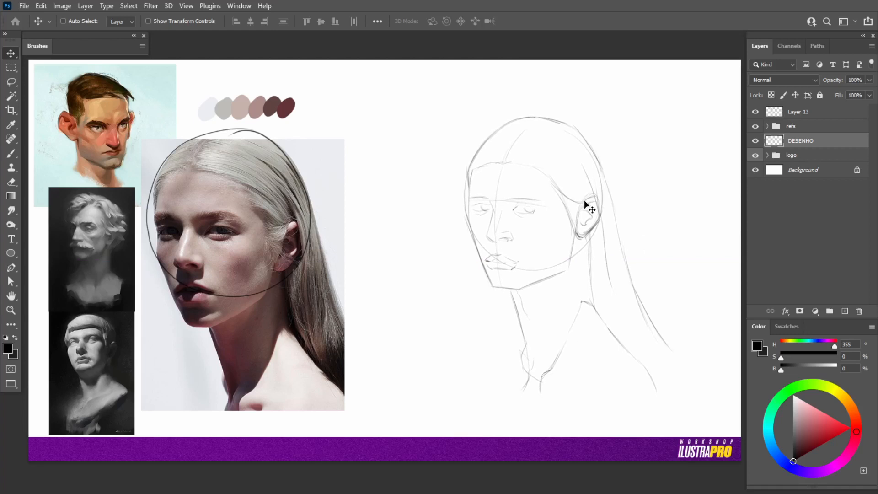
Reduce the eraser to 15 px and erase the skull circle's guide line along the far side of the face
{"action": "key", "text": "e"}
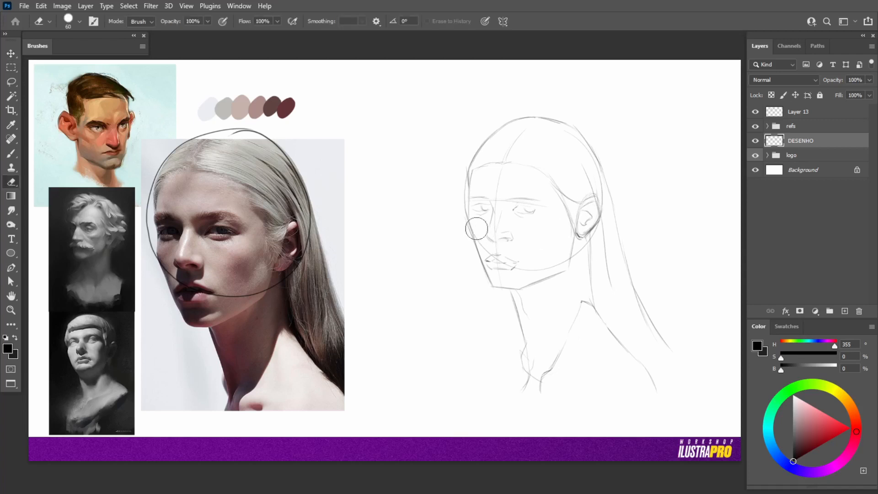
{"action": "key", "text": "bracketleft"}
{"action": "key", "text": "bracketleft"}
{"action": "key", "text": "bracketleft"}
{"action": "key", "text": "bracketleft"}
{"action": "key", "text": "bracketleft"}
{"action": "key", "text": "bracketleft"}
{"action": "key", "text": "bracketleft"}
{"action": "key", "text": "bracketleft"}
Duplicate the DESENHO layer and hide the original, leaving the copy visible
{"action": "left_click_drag", "start_coordinate": [813, 143], "coordinate": [845, 311]}
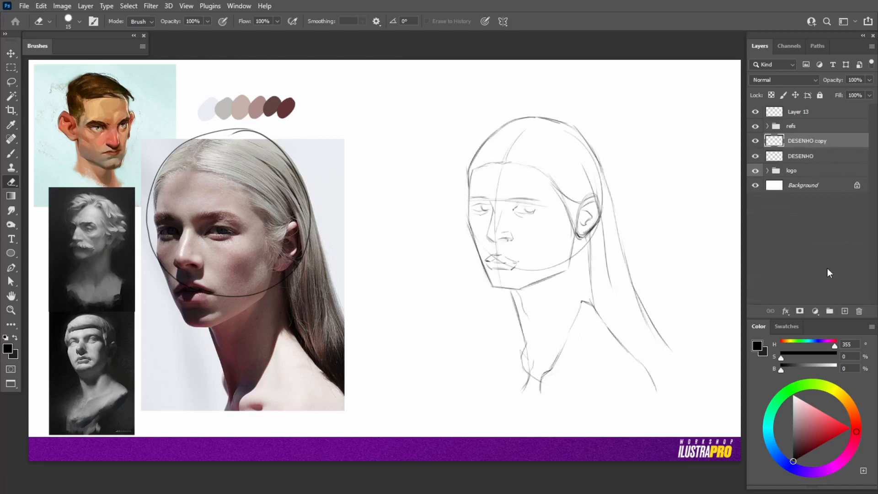
{"action": "left_click", "coordinate": [756, 141]}
{"action": "left_click", "coordinate": [756, 156]}
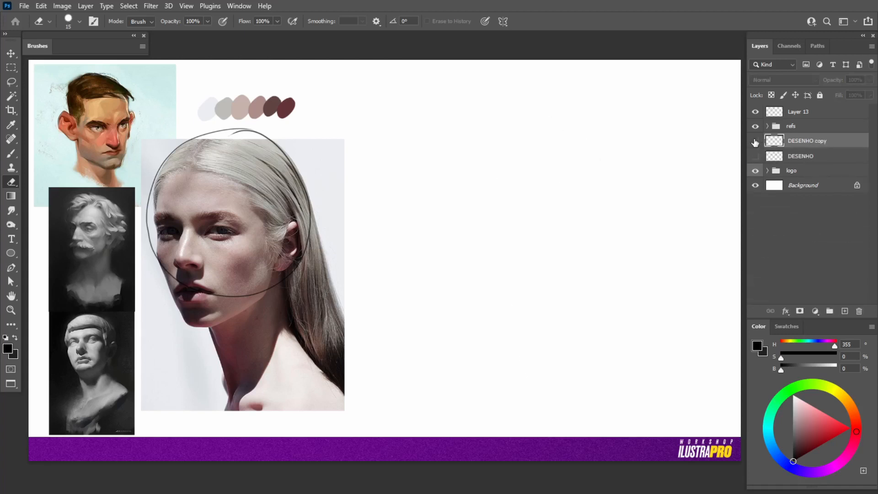
{"action": "left_click", "coordinate": [756, 141]}
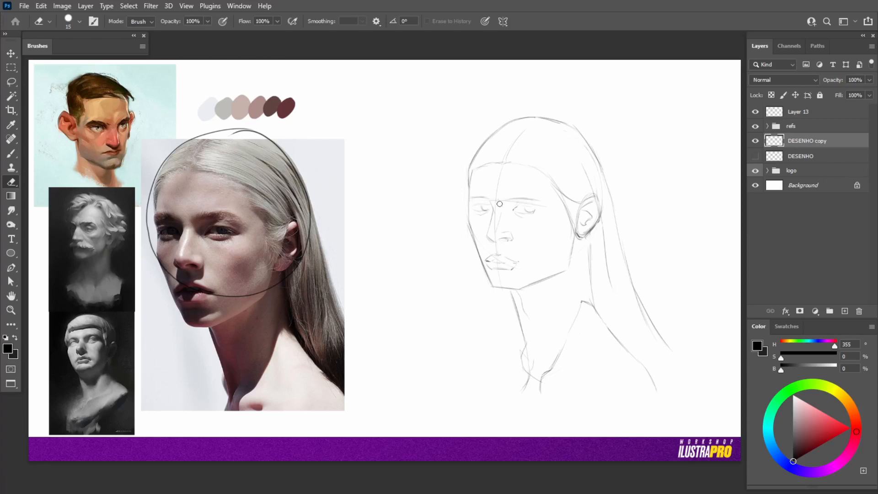
Erase the centre line and the skull circle's lower arc from the face on the DESENHO copy, and return to the Brush tool
{"action": "left_click_drag", "start_coordinate": [500, 203], "coordinate": [499, 195]}
{"action": "key", "text": "b"}
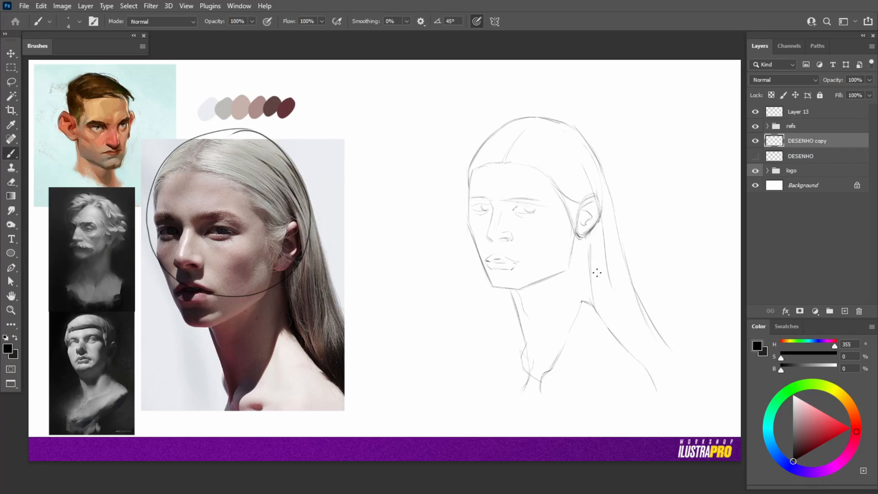
Create a new layer directly below DESENHO copy and rename it PINTURA
{"action": "left_click", "coordinate": [845, 311], "text": "ctrl"}
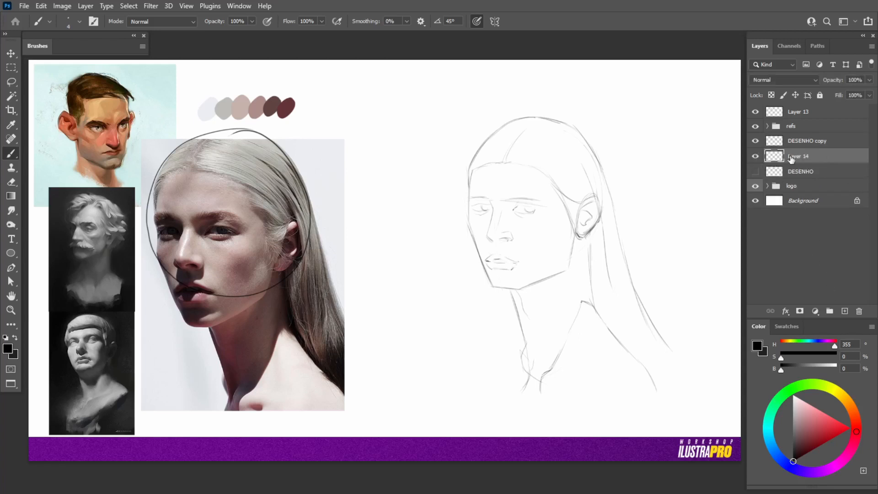
{"action": "double_click", "coordinate": [796, 156]}
{"action": "type", "text": "Pl"}
{"action": "key", "text": "Return"}
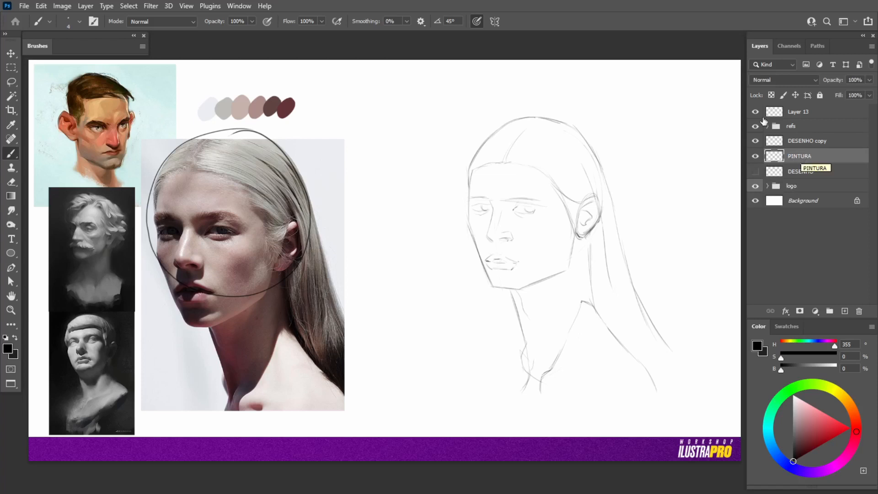
On Layer 13, lasso the construction circle over the photo, delete it, clear the selection and return to the Brush tool
{"action": "left_click", "coordinate": [756, 112]}
{"action": "left_click", "coordinate": [788, 114]}
{"action": "left_click", "coordinate": [756, 112]}
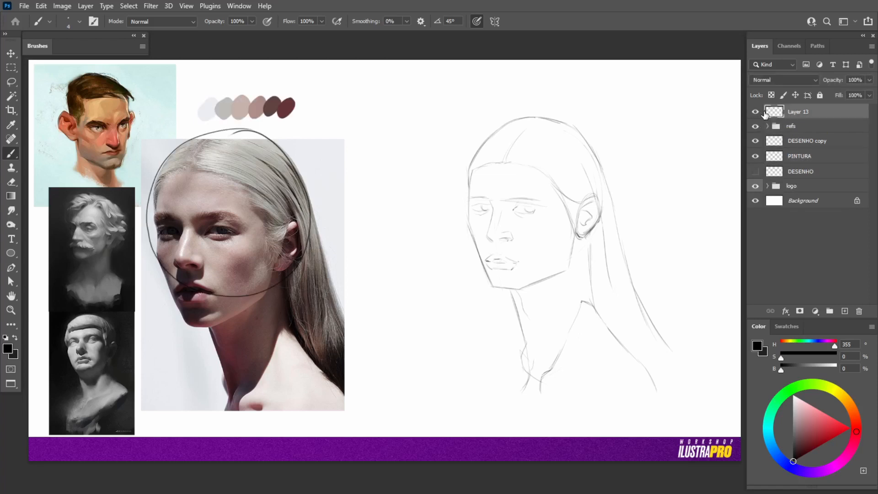
{"action": "key", "text": "l"}
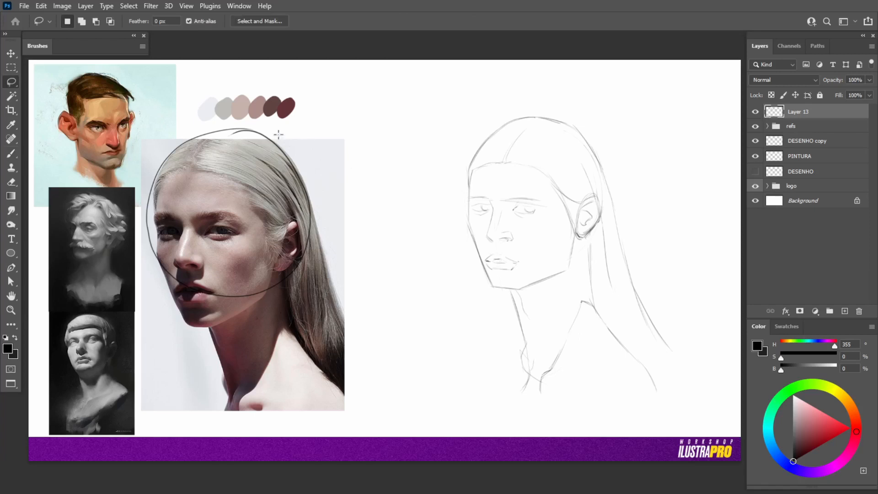
{"action": "mouse_move", "coordinate": [279, 131]}
{"action": "left_mouse_down"}
{"action": "mouse_move", "coordinate": [225, 124]}
{"action": "mouse_move", "coordinate": [124, 183]}
{"action": "mouse_move", "coordinate": [390, 196]}
{"action": "left_mouse_up"}
{"action": "left_click", "coordinate": [385, 192]}
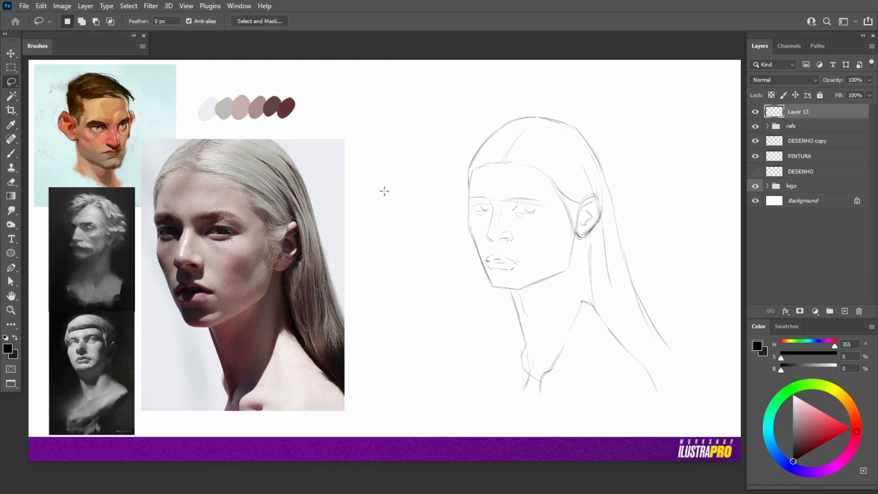
{"action": "key", "text": "b"}
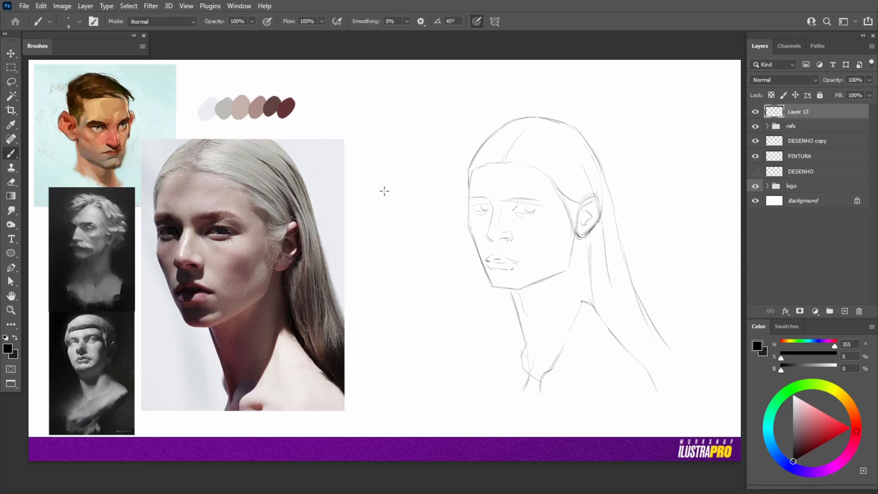
Select the DESENHO copy layer and move the sketch slightly left and down on the canvas
{"action": "left_click", "coordinate": [813, 158]}
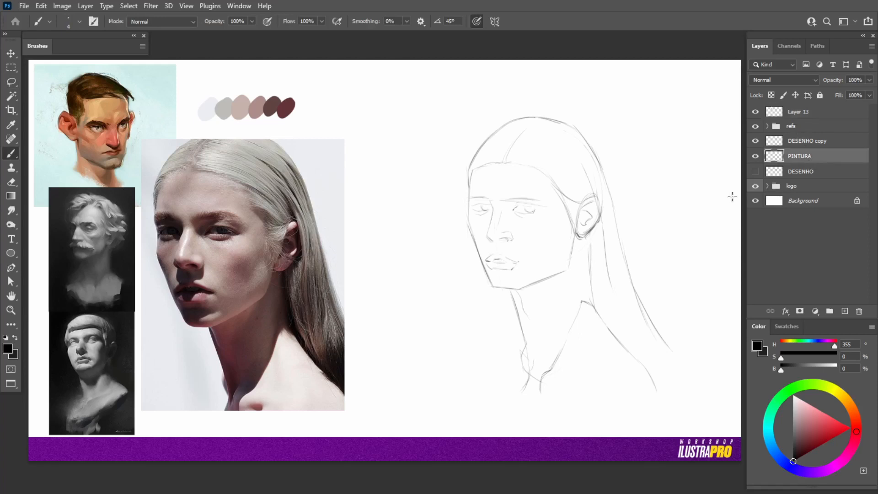
{"action": "key", "text": "v"}
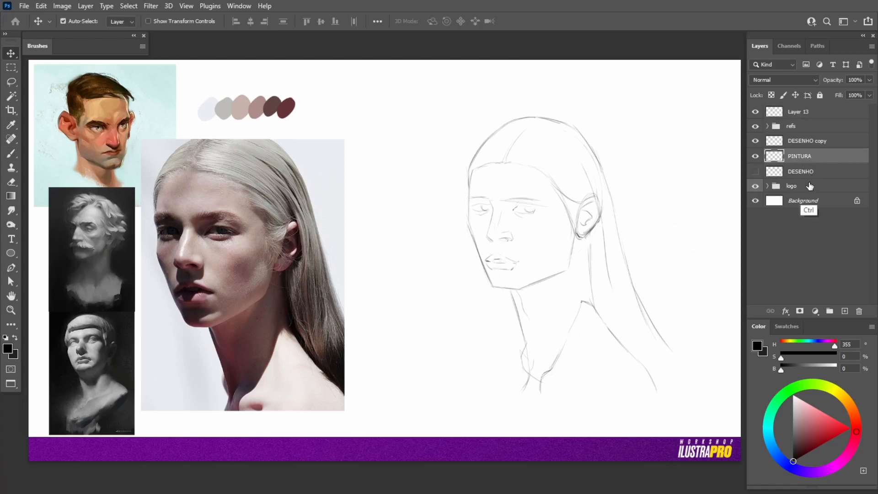
{"action": "left_click", "coordinate": [810, 141]}
{"action": "mouse_move", "coordinate": [669, 253]}
{"action": "left_mouse_down"}
{"action": "mouse_move", "coordinate": [641, 267]}
{"action": "mouse_move", "coordinate": [626, 260]}
{"action": "mouse_move", "coordinate": [635, 268]}
{"action": "left_mouse_up"}
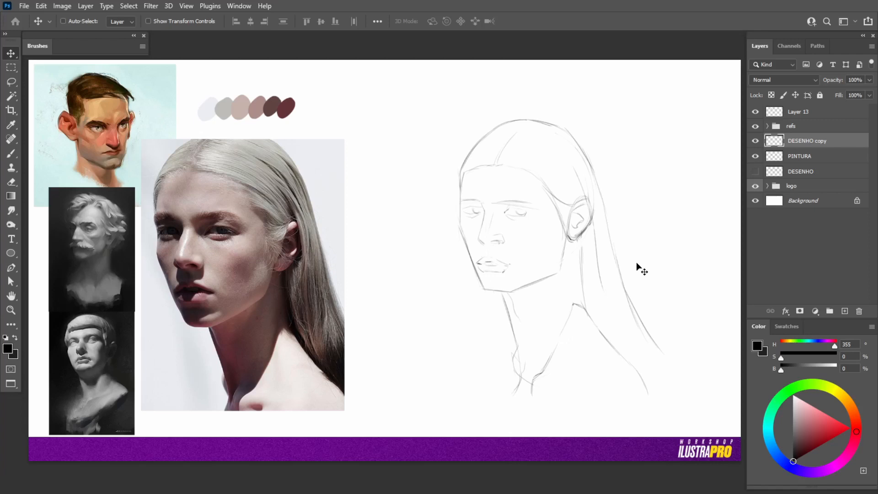
Create a new layer directly above PINTURA, rename it LUZ E SOMBRA and hide the PINTURA layer
{"action": "left_click", "coordinate": [809, 161]}
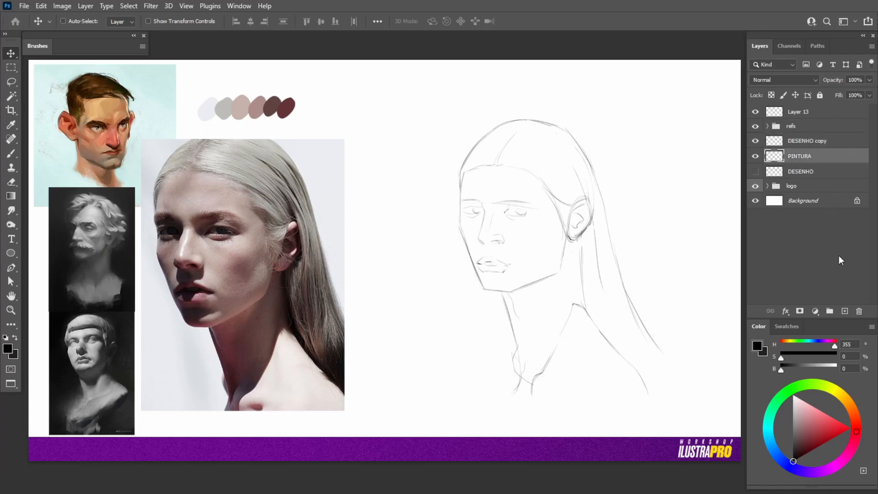
{"action": "left_click", "coordinate": [845, 312]}
{"action": "left_click", "coordinate": [755, 172]}
{"action": "double_click", "coordinate": [801, 156]}
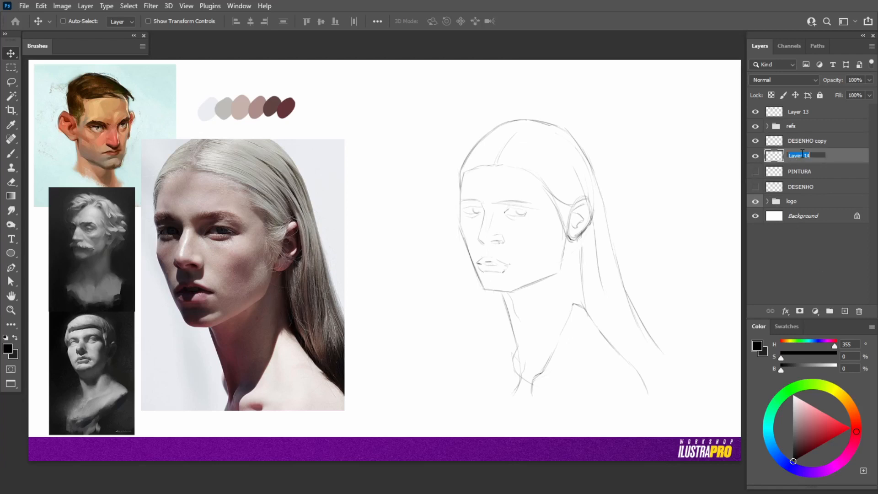
{"action": "type", "text": "luz"}
{"action": "key", "text": "Return"}
Choose the 09_Pincelada3 (Peleng) brush and set the foreground to a neutral mid-grey at 48% brightness
{"action": "key", "text": "b"}
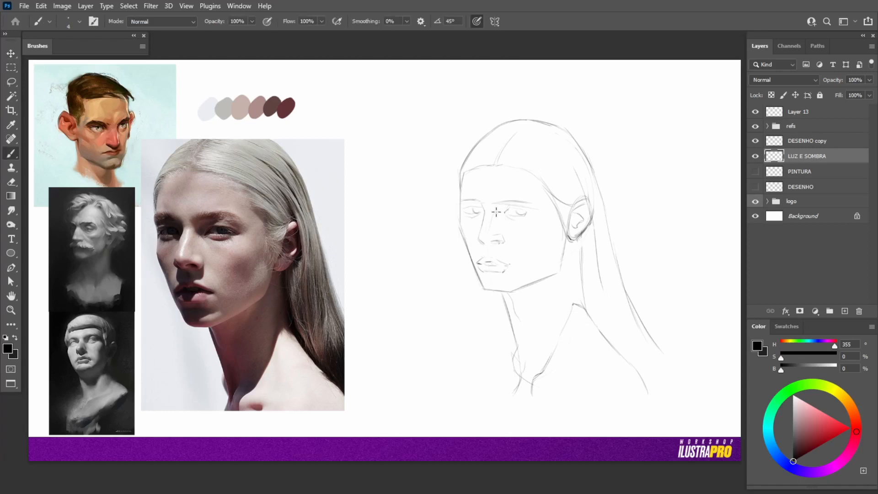
{"action": "left_click", "coordinate": [37, 46]}
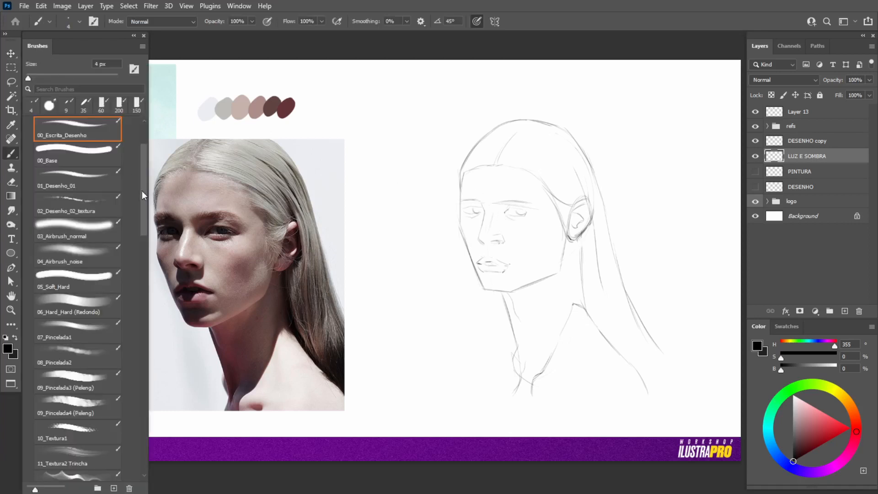
{"action": "left_click_drag", "start_coordinate": [142, 192], "coordinate": [142, 214]}
{"action": "left_click", "coordinate": [91, 291]}
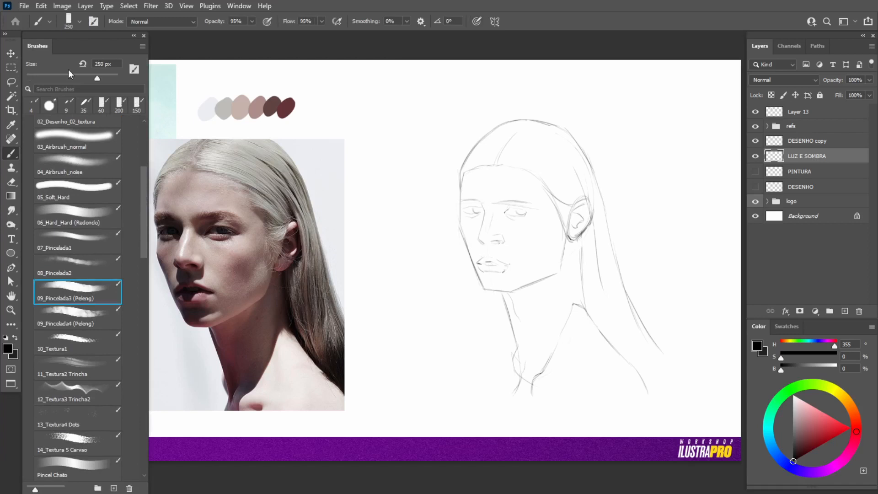
{"action": "left_click", "coordinate": [38, 46]}
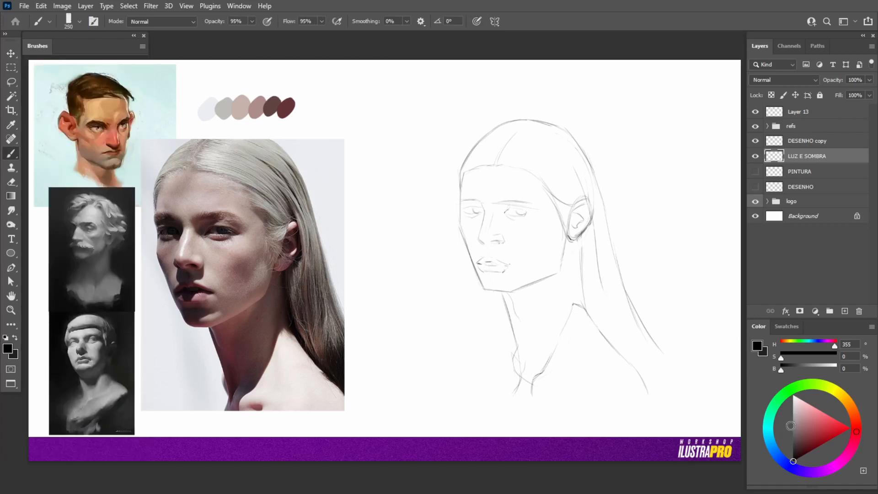
{"action": "left_click", "coordinate": [793, 429]}
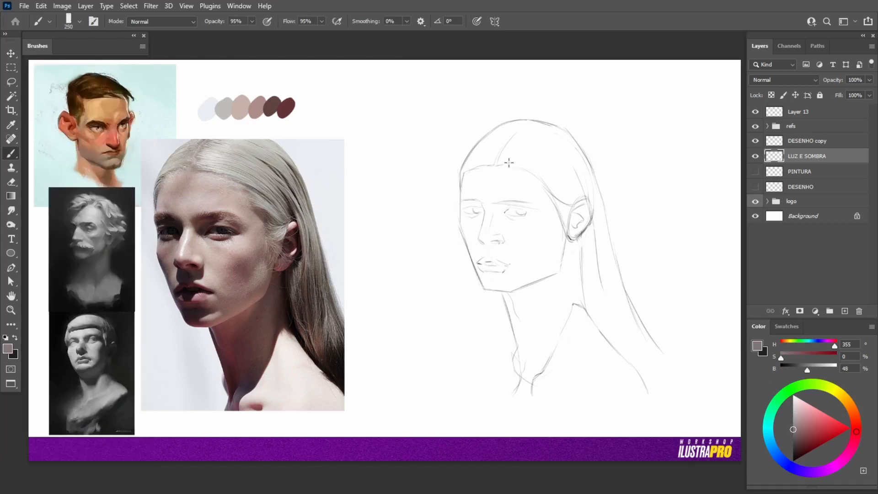
Reduce the brush size and paint grey along the front of the face and neck, the skull's top and the long hair
{"action": "key", "text": "bracketright"}
{"action": "key", "text": "bracketright"}
{"action": "key", "text": "bracketright"}
{"action": "key", "text": "bracketleft"}
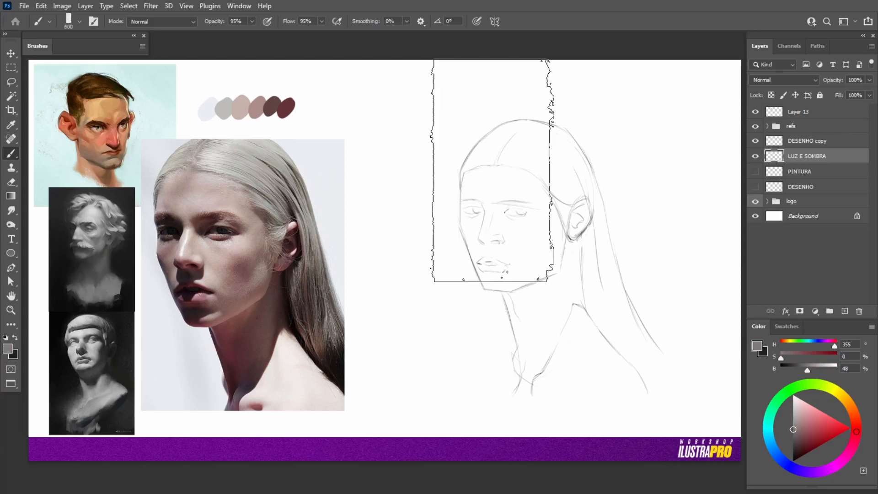
{"action": "key", "text": "bracketleft"}
{"action": "key", "text": "bracketleft"}
{"action": "key", "text": "bracketleft"}
{"action": "key", "text": "bracketleft"}
{"action": "key", "text": "bracketleft"}
{"action": "key", "text": "bracketleft"}
{"action": "key", "text": "bracketleft"}
{"action": "key", "text": "bracketleft"}
{"action": "key", "text": "bracketleft"}
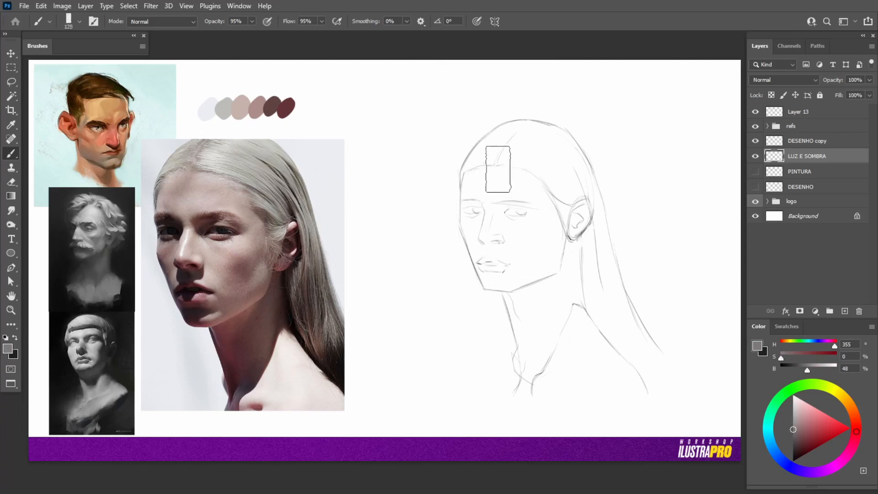
{"action": "mouse_move", "coordinate": [504, 138]}
{"action": "left_mouse_down"}
{"action": "mouse_move", "coordinate": [472, 193]}
{"action": "mouse_move", "coordinate": [476, 167]}
{"action": "mouse_move", "coordinate": [472, 228]}
{"action": "mouse_move", "coordinate": [481, 243]}
{"action": "mouse_move", "coordinate": [471, 217]}
{"action": "mouse_move", "coordinate": [492, 276]}
{"action": "mouse_move", "coordinate": [510, 280]}
{"action": "mouse_move", "coordinate": [495, 275]}
{"action": "mouse_move", "coordinate": [516, 304]}
{"action": "mouse_move", "coordinate": [508, 271]}
{"action": "mouse_move", "coordinate": [534, 349]}
{"action": "mouse_move", "coordinate": [517, 295]}
{"action": "mouse_move", "coordinate": [526, 385]}
{"action": "left_mouse_up"}
{"action": "mouse_move", "coordinate": [492, 197]}
{"action": "left_mouse_down"}
{"action": "mouse_move", "coordinate": [492, 215]}
{"action": "mouse_move", "coordinate": [506, 165]}
{"action": "mouse_move", "coordinate": [498, 149]}
{"action": "mouse_move", "coordinate": [526, 133]}
{"action": "mouse_move", "coordinate": [570, 151]}
{"action": "mouse_move", "coordinate": [620, 311]}
{"action": "mouse_move", "coordinate": [659, 368]}
{"action": "left_mouse_up"}
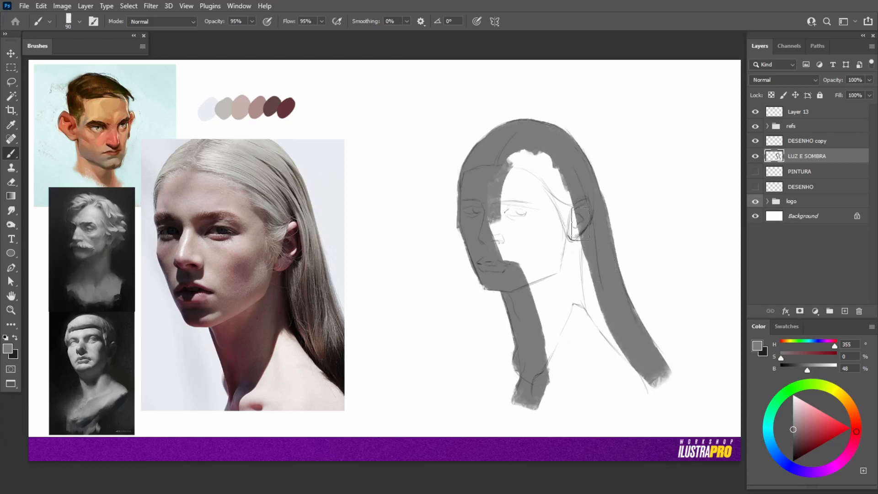
Fill the inside of the face and the area around the ear with the same grey, enlarging the brush to 150 px
{"action": "left_click_drag", "start_coordinate": [567, 183], "coordinate": [576, 283]}
{"action": "key", "text": "bracketright"}
{"action": "key", "text": "bracketright"}
{"action": "key", "text": "bracketright"}
{"action": "mouse_move", "coordinate": [536, 197]}
{"action": "left_mouse_down"}
{"action": "mouse_move", "coordinate": [535, 167]}
{"action": "mouse_move", "coordinate": [522, 174]}
{"action": "mouse_move", "coordinate": [510, 243]}
{"action": "mouse_move", "coordinate": [519, 239]}
{"action": "mouse_move", "coordinate": [489, 190]}
{"action": "left_mouse_up"}
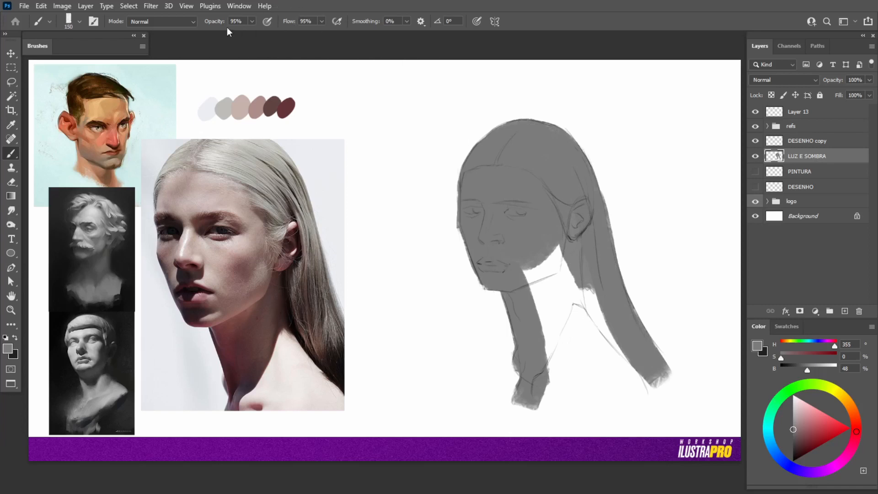
Set the brush opacity to 100%, fill the neck and shoulders with grey, and extend the hair's outer edge using a 70 px brush
{"action": "key", "text": "0"}
{"action": "mouse_move", "coordinate": [526, 272]}
{"action": "left_mouse_down"}
{"action": "mouse_move", "coordinate": [550, 305]}
{"action": "mouse_move", "coordinate": [551, 255]}
{"action": "mouse_move", "coordinate": [586, 329]}
{"action": "mouse_move", "coordinate": [601, 334]}
{"action": "mouse_move", "coordinate": [592, 314]}
{"action": "mouse_move", "coordinate": [565, 293]}
{"action": "mouse_move", "coordinate": [559, 312]}
{"action": "mouse_move", "coordinate": [581, 335]}
{"action": "mouse_move", "coordinate": [563, 348]}
{"action": "left_mouse_up"}
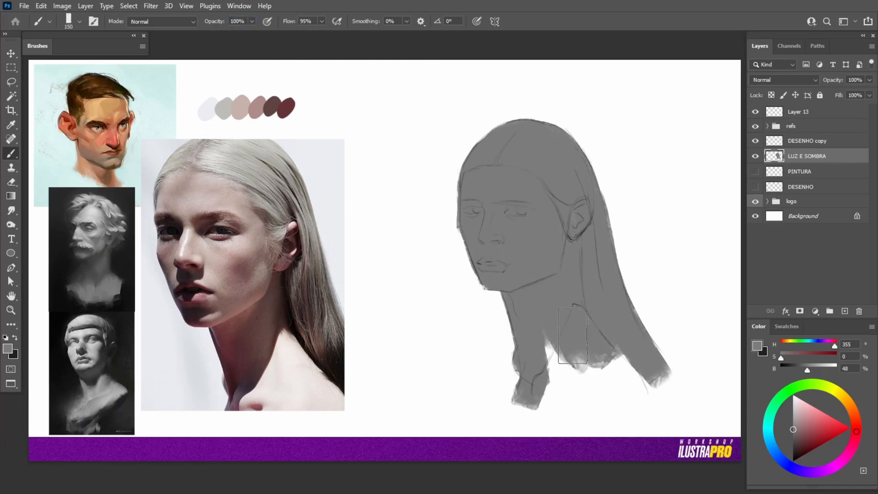
{"action": "key", "text": "bracketleft"}
{"action": "key", "text": "bracketleft"}
{"action": "key", "text": "bracketleft"}
{"action": "key", "text": "bracketleft"}
{"action": "key", "text": "bracketleft"}
{"action": "mouse_move", "coordinate": [545, 391]}
{"action": "left_mouse_down"}
{"action": "mouse_move", "coordinate": [637, 396]}
{"action": "mouse_move", "coordinate": [656, 376]}
{"action": "mouse_move", "coordinate": [661, 389]}
{"action": "mouse_move", "coordinate": [603, 388]}
{"action": "mouse_move", "coordinate": [611, 354]}
{"action": "mouse_move", "coordinate": [545, 376]}
{"action": "mouse_move", "coordinate": [550, 331]}
{"action": "mouse_move", "coordinate": [552, 371]}
{"action": "mouse_move", "coordinate": [549, 342]}
{"action": "mouse_move", "coordinate": [591, 345]}
{"action": "mouse_move", "coordinate": [593, 363]}
{"action": "mouse_move", "coordinate": [570, 260]}
{"action": "mouse_move", "coordinate": [523, 380]}
{"action": "left_mouse_up"}
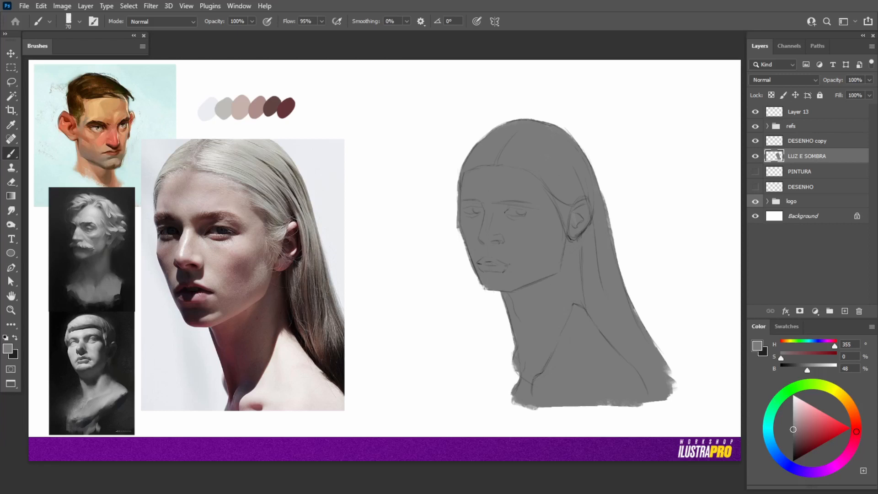
{"action": "left_click_drag", "start_coordinate": [612, 218], "coordinate": [614, 256]}
{"action": "mouse_move", "coordinate": [647, 397]}
{"action": "left_mouse_down"}
{"action": "mouse_move", "coordinate": [656, 367]}
{"action": "mouse_move", "coordinate": [670, 386]}
{"action": "left_mouse_up"}
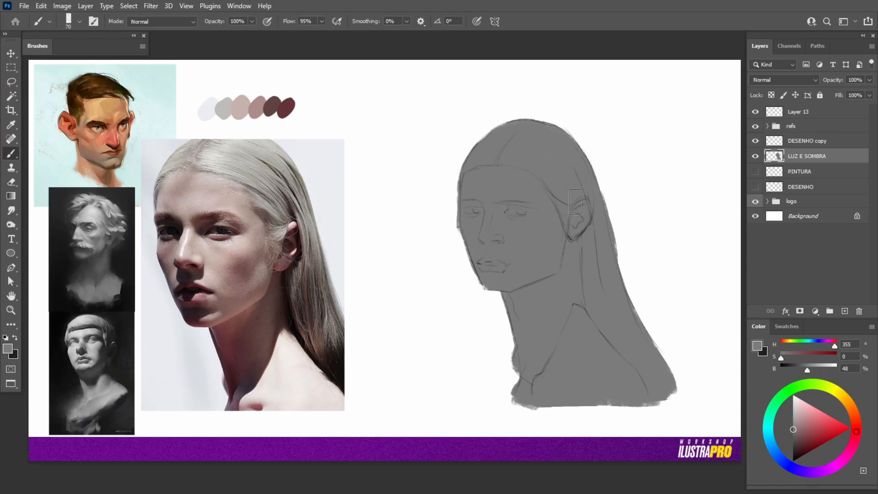
Lock the transparent pixels of LUZ E SOMBRA, test the lock with a pink stroke over the figure and undo the stroke
{"action": "left_click", "coordinate": [771, 96]}
{"action": "left_click", "coordinate": [818, 421]}
{"action": "mouse_move", "coordinate": [512, 167]}
{"action": "left_mouse_down"}
{"action": "mouse_move", "coordinate": [595, 272]}
{"action": "mouse_move", "coordinate": [576, 347]}
{"action": "left_mouse_up"}
{"action": "key", "text": "ctrl+z"}
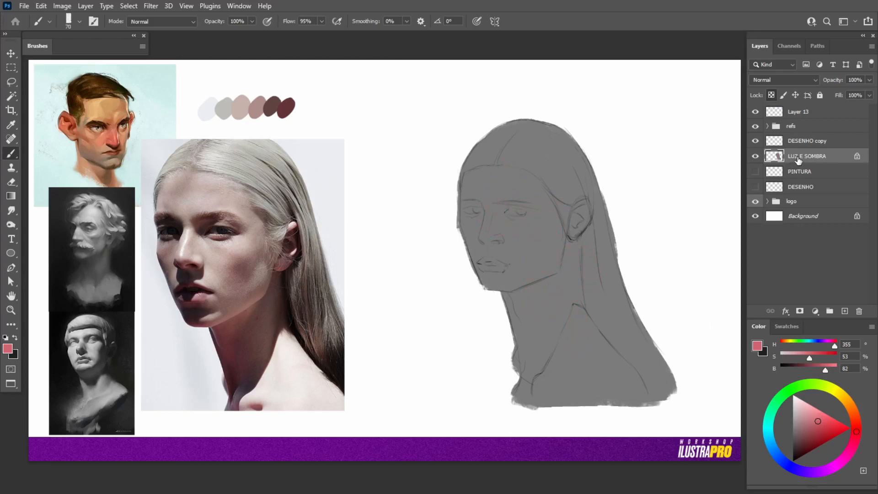
Repaint the whole silhouette in a lighter neutral grey at 65% brightness with a 300 px brush
{"action": "left_click_drag", "start_coordinate": [794, 430], "coordinate": [793, 418]}
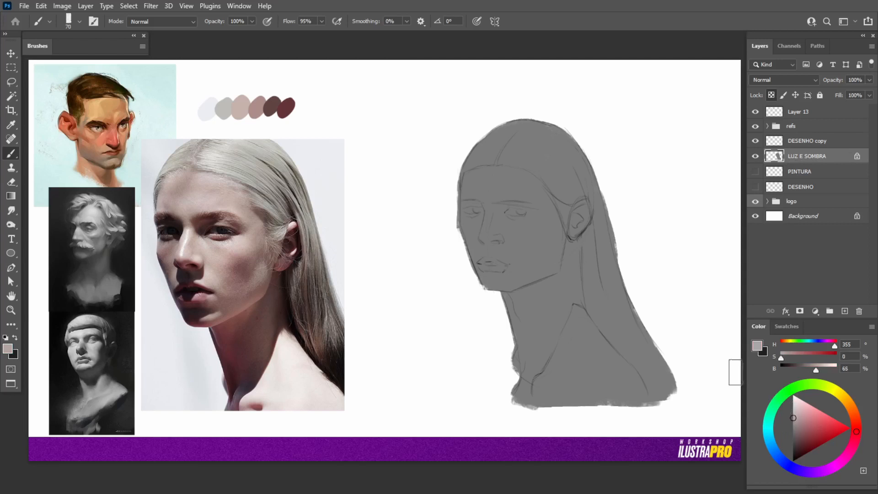
{"action": "key", "text": "bracketright"}
{"action": "key", "text": "bracketright"}
{"action": "key", "text": "bracketright"}
{"action": "key", "text": "bracketright"}
{"action": "key", "text": "bracketright"}
{"action": "key", "text": "bracketright"}
{"action": "key", "text": "bracketright"}
{"action": "key", "text": "bracketright"}
{"action": "key", "text": "bracketright"}
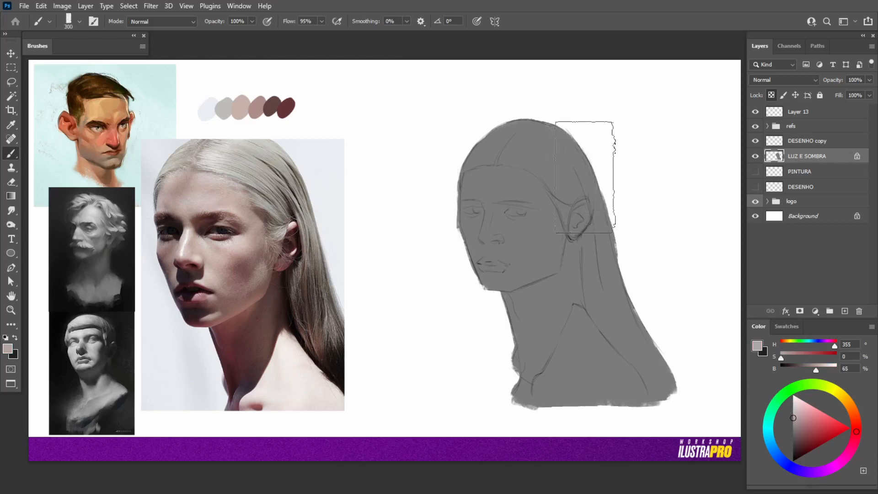
{"action": "mouse_move", "coordinate": [581, 149]}
{"action": "left_mouse_down"}
{"action": "mouse_move", "coordinate": [489, 249]}
{"action": "mouse_move", "coordinate": [506, 164]}
{"action": "mouse_move", "coordinate": [592, 211]}
{"action": "mouse_move", "coordinate": [566, 373]}
{"action": "mouse_move", "coordinate": [661, 405]}
{"action": "mouse_move", "coordinate": [591, 326]}
{"action": "mouse_move", "coordinate": [571, 336]}
{"action": "left_mouse_up"}
Set a darker grey at 43% brightness and paint the eyebrows and eye-socket shadows with a 20 px brush
{"action": "left_click_drag", "start_coordinate": [794, 421], "coordinate": [794, 433]}
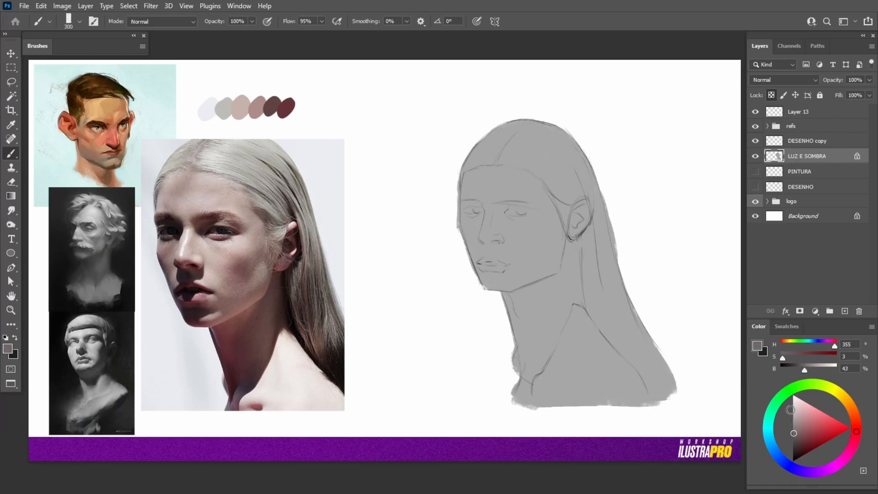
{"action": "key", "text": "bracketleft"}
{"action": "key", "text": "bracketleft"}
{"action": "key", "text": "bracketleft"}
{"action": "key", "text": "bracketleft"}
{"action": "key", "text": "bracketleft"}
{"action": "key", "text": "bracketleft"}
{"action": "key", "text": "bracketleft"}
{"action": "key", "text": "bracketleft"}
{"action": "key", "text": "bracketleft"}
{"action": "key", "text": "bracketleft"}
{"action": "key", "text": "bracketleft"}
{"action": "key", "text": "bracketleft"}
{"action": "key", "text": "bracketleft"}
{"action": "key", "text": "bracketleft"}
{"action": "mouse_move", "coordinate": [473, 201]}
{"action": "left_mouse_down"}
{"action": "mouse_move", "coordinate": [480, 213]}
{"action": "mouse_move", "coordinate": [473, 203]}
{"action": "left_mouse_up"}
{"action": "mouse_move", "coordinate": [479, 216]}
{"action": "left_mouse_down"}
{"action": "mouse_move", "coordinate": [464, 214]}
{"action": "mouse_move", "coordinate": [521, 204]}
{"action": "mouse_move", "coordinate": [506, 201]}
{"action": "mouse_move", "coordinate": [523, 212]}
{"action": "mouse_move", "coordinate": [514, 206]}
{"action": "left_mouse_up"}
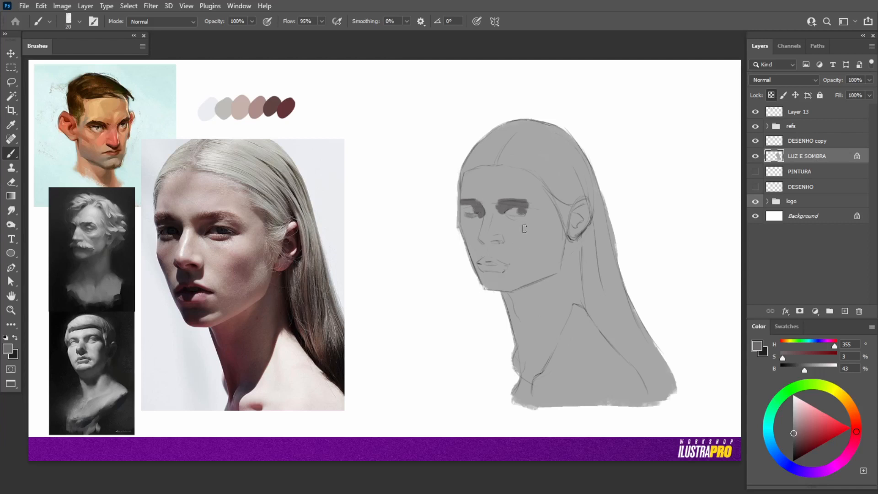
Block in the dark shadow shapes under the nose and eye, on the lips and chin, and inside the ear
{"action": "key", "text": "bracketleft"}
{"action": "key", "text": "bracketright"}
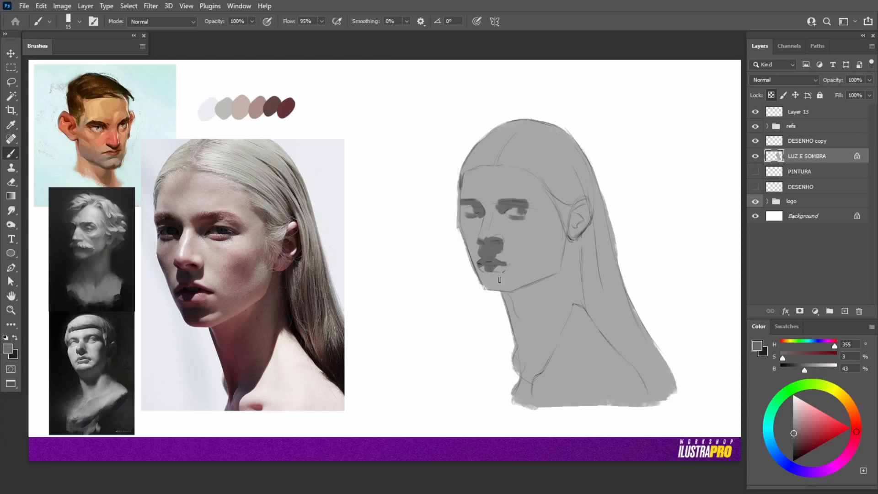
{"action": "left_click_drag", "start_coordinate": [474, 263], "coordinate": [477, 267]}
{"action": "left_click_drag", "start_coordinate": [507, 281], "coordinate": [500, 283]}
{"action": "left_click_drag", "start_coordinate": [496, 288], "coordinate": [481, 283]}
{"action": "left_click_drag", "start_coordinate": [586, 218], "coordinate": [572, 237]}
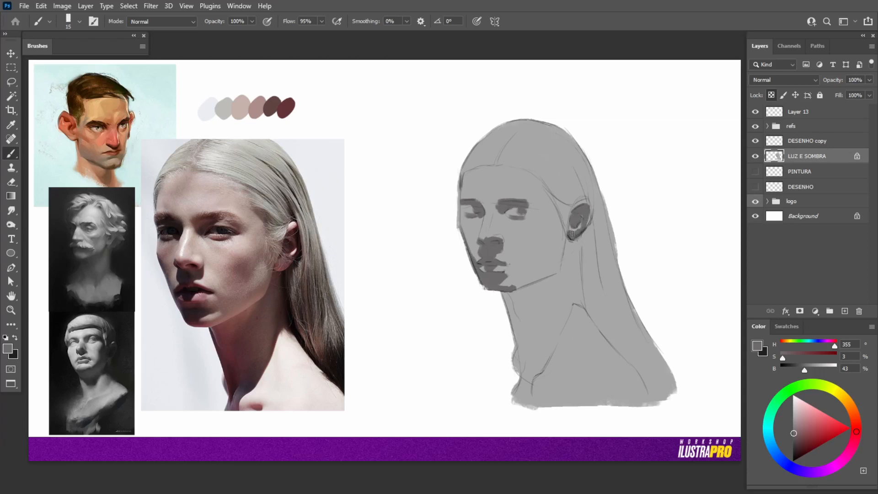
Enlarge the brush and fill the neck with the dark grey shadow below the jaw and ear
{"action": "key", "text": "bracketright"}
{"action": "key", "text": "bracketright"}
{"action": "key", "text": "bracketright"}
{"action": "mouse_move", "coordinate": [524, 373]}
{"action": "left_mouse_down"}
{"action": "mouse_move", "coordinate": [517, 397]}
{"action": "mouse_move", "coordinate": [566, 299]}
{"action": "mouse_move", "coordinate": [542, 339]}
{"action": "mouse_move", "coordinate": [518, 353]}
{"action": "mouse_move", "coordinate": [540, 316]}
{"action": "mouse_move", "coordinate": [504, 317]}
{"action": "mouse_move", "coordinate": [513, 297]}
{"action": "mouse_move", "coordinate": [556, 283]}
{"action": "mouse_move", "coordinate": [544, 291]}
{"action": "mouse_move", "coordinate": [575, 263]}
{"action": "mouse_move", "coordinate": [575, 244]}
{"action": "mouse_move", "coordinate": [575, 300]}
{"action": "mouse_move", "coordinate": [566, 292]}
{"action": "mouse_move", "coordinate": [541, 305]}
{"action": "mouse_move", "coordinate": [550, 290]}
{"action": "left_mouse_up"}
Paint the dark shadow on the hair behind the ear, along the shoulder and at the hair's lower end
{"action": "key", "text": "bracketleft"}
{"action": "key", "text": "bracketleft"}
{"action": "key", "text": "bracketright"}
{"action": "key", "text": "bracketleft"}
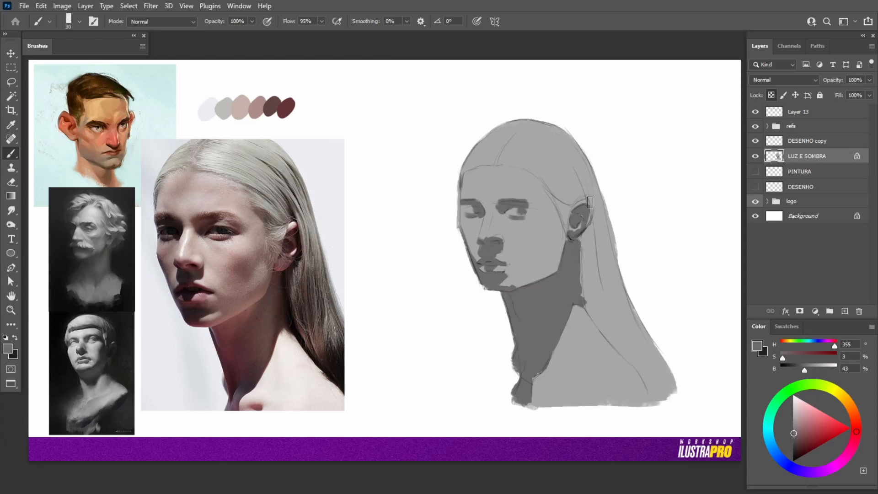
{"action": "mouse_move", "coordinate": [577, 178]}
{"action": "left_mouse_down"}
{"action": "mouse_move", "coordinate": [590, 240]}
{"action": "mouse_move", "coordinate": [592, 219]}
{"action": "mouse_move", "coordinate": [582, 268]}
{"action": "mouse_move", "coordinate": [579, 259]}
{"action": "mouse_move", "coordinate": [589, 308]}
{"action": "mouse_move", "coordinate": [652, 405]}
{"action": "left_mouse_up"}
{"action": "key", "text": "bracketright"}
{"action": "key", "text": "bracketright"}
{"action": "key", "text": "bracketright"}
{"action": "key", "text": "bracketleft"}
{"action": "key", "text": "bracketleft"}
{"action": "key", "text": "bracketright"}
{"action": "mouse_move", "coordinate": [635, 359]}
{"action": "left_mouse_down"}
{"action": "mouse_move", "coordinate": [658, 383]}
{"action": "mouse_move", "coordinate": [635, 360]}
{"action": "mouse_move", "coordinate": [649, 362]}
{"action": "mouse_move", "coordinate": [656, 397]}
{"action": "mouse_move", "coordinate": [645, 343]}
{"action": "mouse_move", "coordinate": [661, 399]}
{"action": "mouse_move", "coordinate": [657, 351]}
{"action": "mouse_move", "coordinate": [648, 344]}
{"action": "mouse_move", "coordinate": [663, 380]}
{"action": "mouse_move", "coordinate": [636, 328]}
{"action": "mouse_move", "coordinate": [655, 395]}
{"action": "left_mouse_up"}
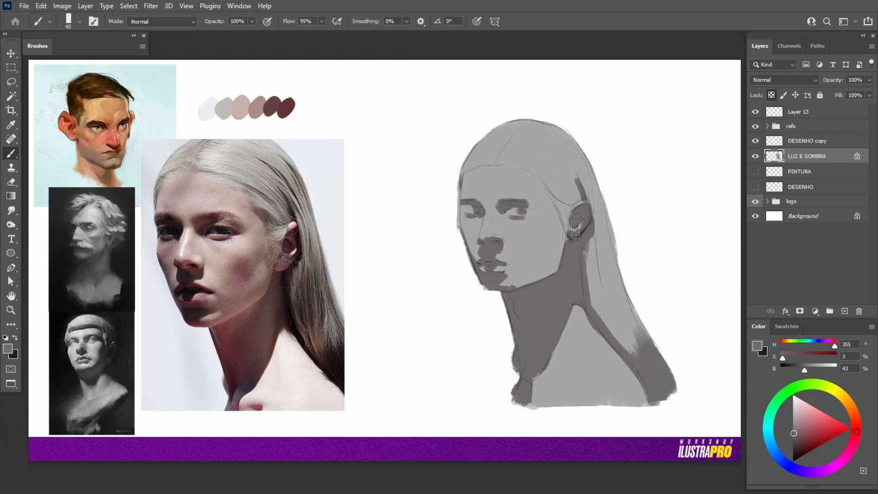
Reduce the brush to about 10 px and paint thin dark strands in the hair above the ear and along the hairline
{"action": "key", "text": "bracketleft"}
{"action": "key", "text": "bracketleft"}
{"action": "key", "text": "bracketleft"}
{"action": "key", "text": "bracketleft"}
{"action": "key", "text": "bracketleft"}
{"action": "key", "text": "bracketleft"}
{"action": "key", "text": "bracketleft"}
{"action": "left_click_drag", "start_coordinate": [577, 158], "coordinate": [606, 263]}
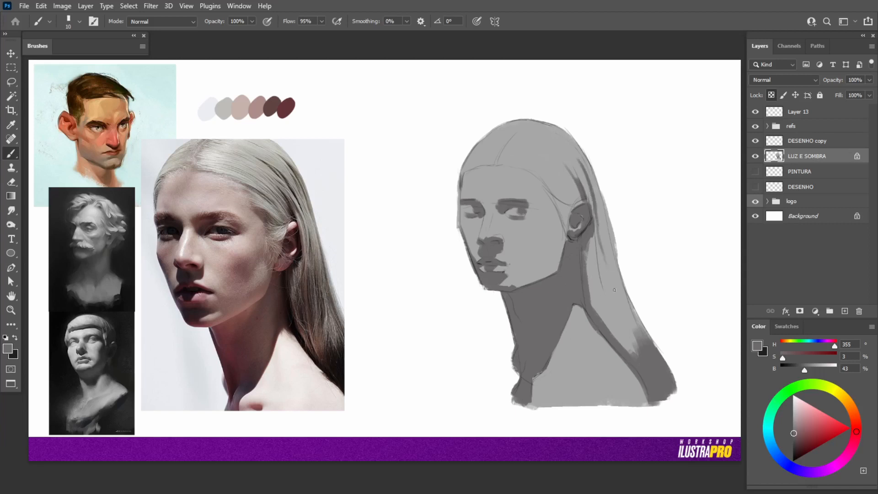
{"action": "left_click_drag", "start_coordinate": [543, 180], "coordinate": [568, 205]}
{"action": "key", "text": "bracketleft"}
{"action": "left_click_drag", "start_coordinate": [467, 171], "coordinate": [494, 158]}
Set a light neutral grey at 71% brightness and paint the lit plane of the forehead with a 45 px brush
{"action": "left_click", "coordinate": [795, 417]}
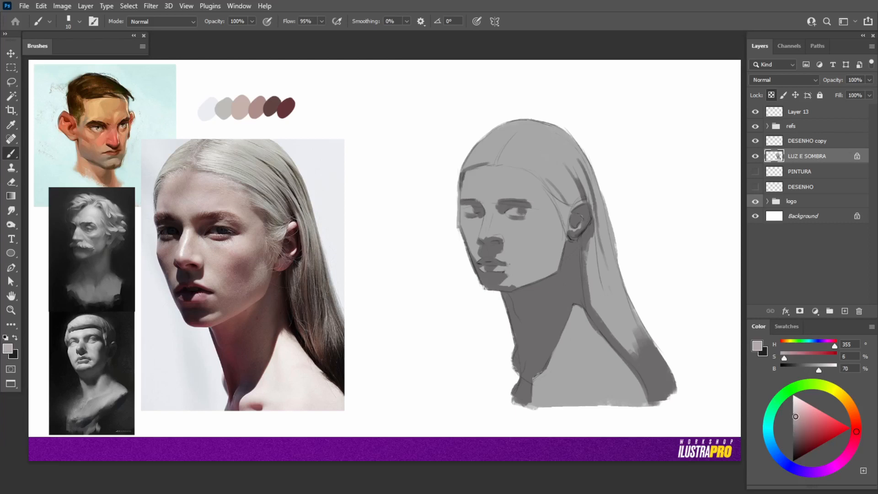
{"action": "left_click", "coordinate": [793, 415]}
{"action": "key", "text": "bracketright"}
{"action": "key", "text": "bracketright"}
{"action": "key", "text": "bracketright"}
{"action": "key", "text": "bracketright"}
{"action": "left_click", "coordinate": [510, 182]}
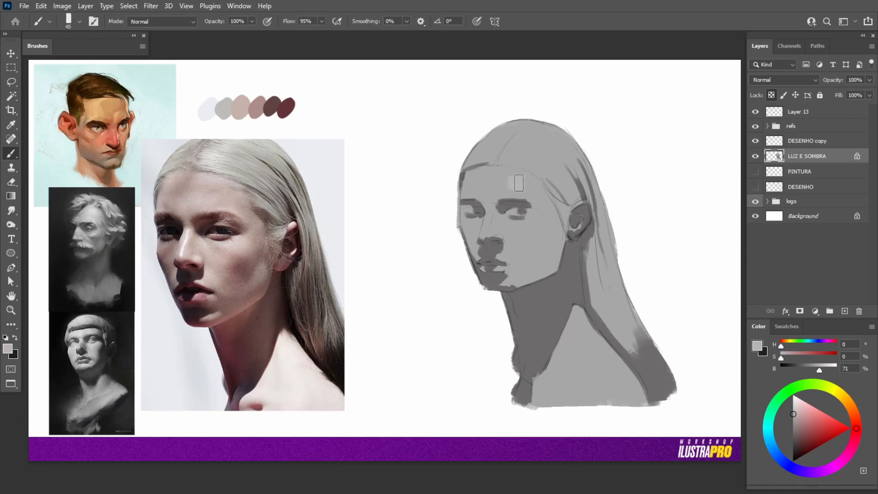
{"action": "mouse_move", "coordinate": [522, 180]}
{"action": "left_mouse_down"}
{"action": "mouse_move", "coordinate": [494, 190]}
{"action": "mouse_move", "coordinate": [501, 182]}
{"action": "mouse_move", "coordinate": [524, 189]}
{"action": "mouse_move", "coordinate": [522, 177]}
{"action": "mouse_move", "coordinate": [512, 179]}
{"action": "left_mouse_up"}
Use a smaller brush to paint the light grey planes on the cheek, around the eye and along the nose
{"action": "key", "text": "bracketleft"}
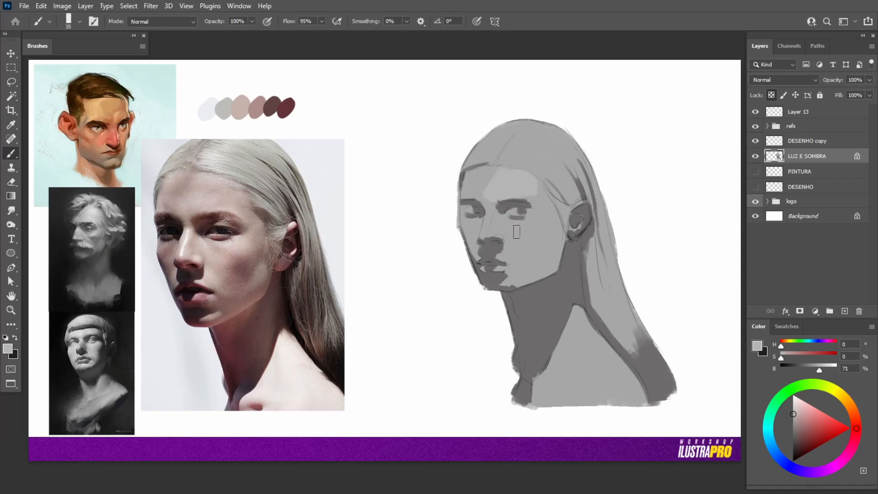
{"action": "mouse_move", "coordinate": [503, 222]}
{"action": "left_mouse_down"}
{"action": "mouse_move", "coordinate": [512, 236]}
{"action": "mouse_move", "coordinate": [533, 222]}
{"action": "mouse_move", "coordinate": [537, 197]}
{"action": "mouse_move", "coordinate": [541, 213]}
{"action": "left_mouse_up"}
{"action": "key", "text": "bracketleft"}
{"action": "key", "text": "bracketleft"}
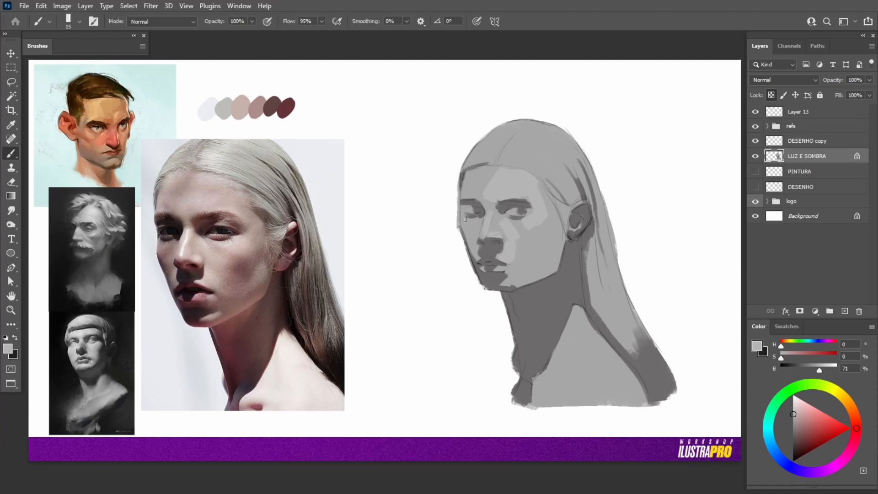
Enlarge the brush and paint the light grey plane on the top of the hair behind the parting
{"action": "key", "text": "bracketright"}
{"action": "key", "text": "bracketright"}
{"action": "key", "text": "bracketright"}
{"action": "mouse_move", "coordinate": [532, 132]}
{"action": "left_mouse_down"}
{"action": "mouse_move", "coordinate": [514, 159]}
{"action": "mouse_move", "coordinate": [540, 157]}
{"action": "mouse_move", "coordinate": [549, 140]}
{"action": "mouse_move", "coordinate": [559, 141]}
{"action": "mouse_move", "coordinate": [555, 161]}
{"action": "left_mouse_up"}
{"action": "key", "text": "bracketleft"}
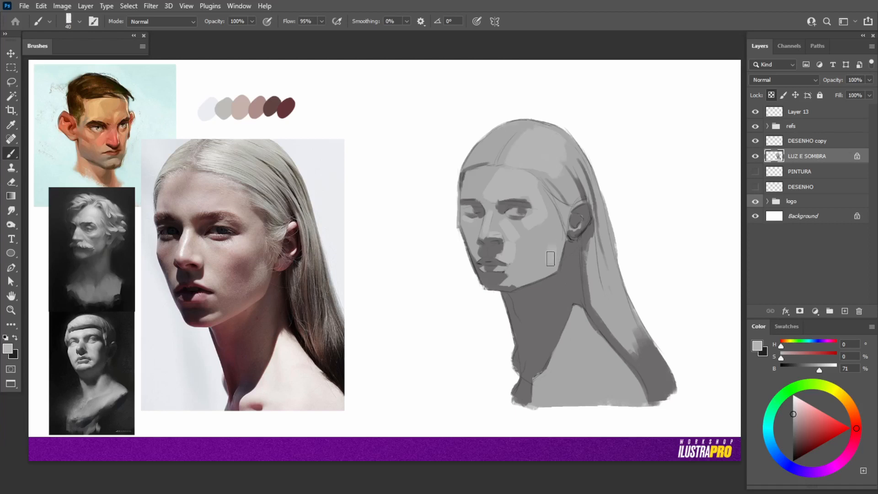
Sample the neck's shadow grey and paint midtone planes on the side of the cheek, the jaw and the neck
{"action": "left_click", "coordinate": [501, 305], "text": "alt"}
{"action": "key", "text": "bracketright"}
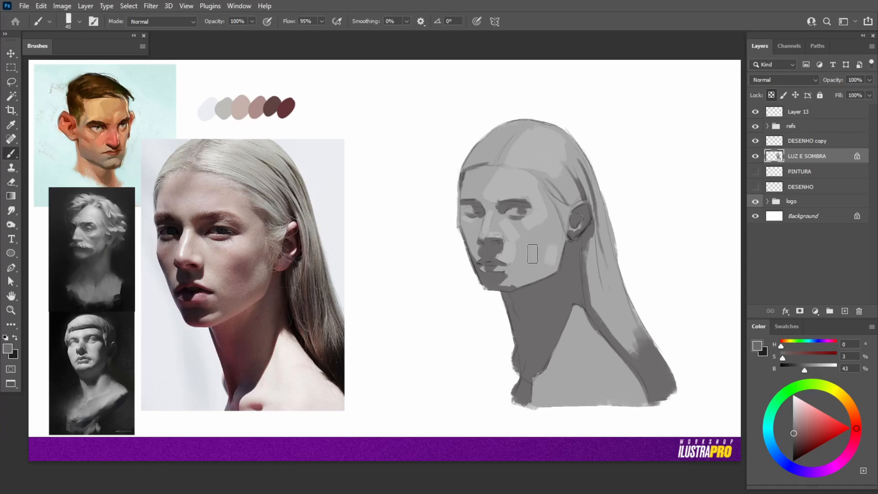
{"action": "mouse_move", "coordinate": [533, 254]}
{"action": "left_mouse_down"}
{"action": "mouse_move", "coordinate": [545, 236]}
{"action": "mouse_move", "coordinate": [531, 243]}
{"action": "mouse_move", "coordinate": [533, 264]}
{"action": "mouse_move", "coordinate": [514, 290]}
{"action": "mouse_move", "coordinate": [549, 270]}
{"action": "mouse_move", "coordinate": [540, 266]}
{"action": "mouse_move", "coordinate": [526, 281]}
{"action": "mouse_move", "coordinate": [554, 267]}
{"action": "mouse_move", "coordinate": [560, 226]}
{"action": "mouse_move", "coordinate": [558, 280]}
{"action": "mouse_move", "coordinate": [505, 325]}
{"action": "left_mouse_up"}
{"action": "key", "text": "bracketright"}
{"action": "key", "text": "bracketright"}
{"action": "left_click", "coordinate": [535, 248], "text": "alt"}
{"action": "key", "text": "bracketleft"}
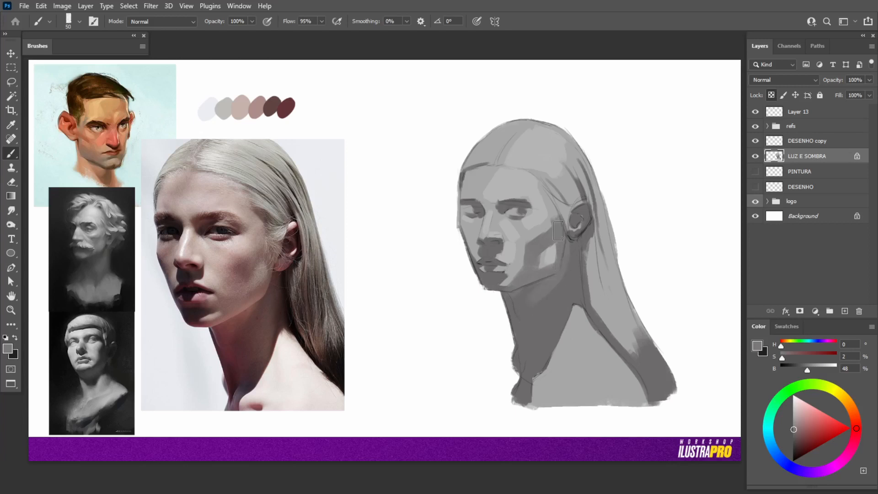
Sample the light grey from the cheek, enlarge the brush and paint the lit planes of the shoulder and chest
{"action": "left_click", "coordinate": [536, 217], "text": "alt"}
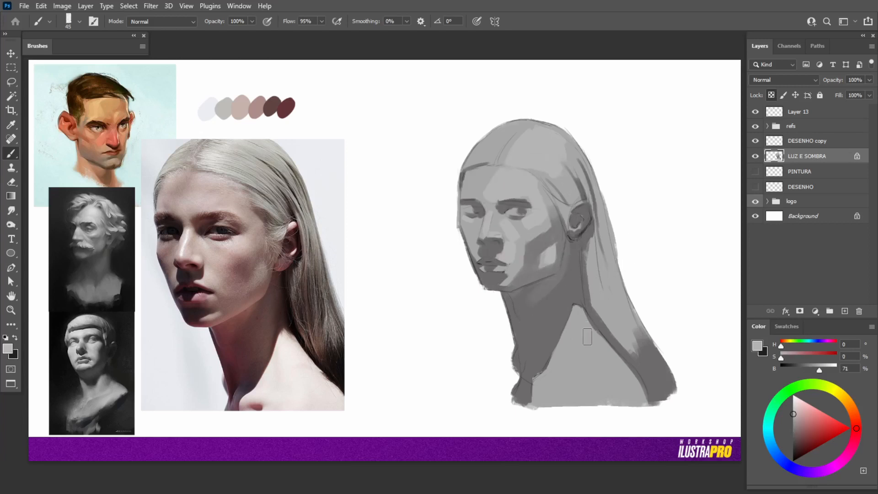
{"action": "key", "text": "bracketright"}
{"action": "key", "text": "bracketright"}
{"action": "key", "text": "bracketright"}
{"action": "mouse_move", "coordinate": [578, 320]}
{"action": "left_mouse_down"}
{"action": "mouse_move", "coordinate": [610, 365]}
{"action": "mouse_move", "coordinate": [580, 339]}
{"action": "mouse_move", "coordinate": [562, 372]}
{"action": "mouse_move", "coordinate": [542, 383]}
{"action": "mouse_move", "coordinate": [572, 343]}
{"action": "mouse_move", "coordinate": [560, 374]}
{"action": "mouse_move", "coordinate": [592, 384]}
{"action": "mouse_move", "coordinate": [582, 380]}
{"action": "mouse_move", "coordinate": [574, 400]}
{"action": "mouse_move", "coordinate": [538, 389]}
{"action": "mouse_move", "coordinate": [589, 382]}
{"action": "mouse_move", "coordinate": [588, 401]}
{"action": "mouse_move", "coordinate": [598, 377]}
{"action": "mouse_move", "coordinate": [619, 393]}
{"action": "left_mouse_up"}
Reduce the brush to 45 px and paint light grey onto the front hair section above the forehead, before the parting
{"action": "key", "text": "bracketleft"}
{"action": "key", "text": "bracketleft"}
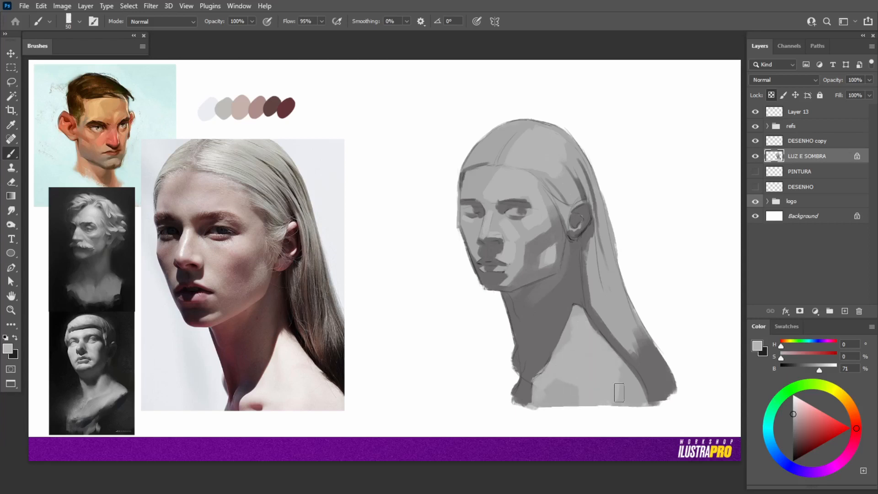
{"action": "key", "text": "bracketleft"}
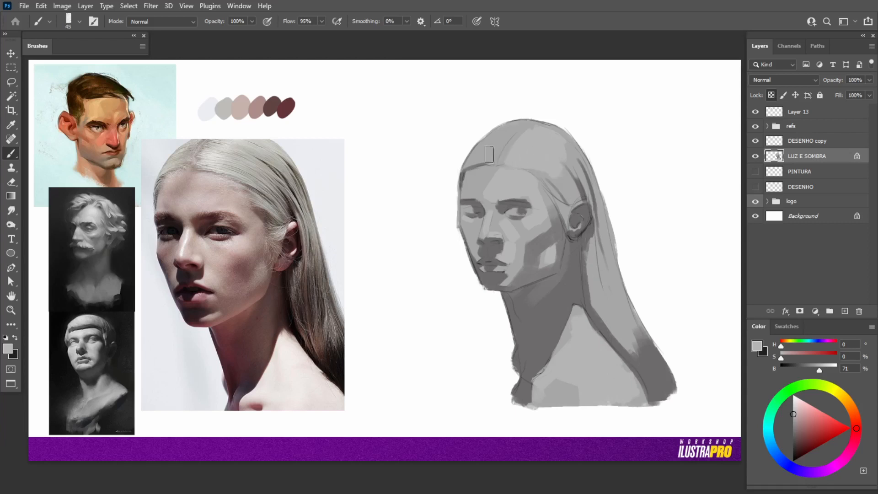
{"action": "left_click_drag", "start_coordinate": [484, 149], "coordinate": [490, 142]}
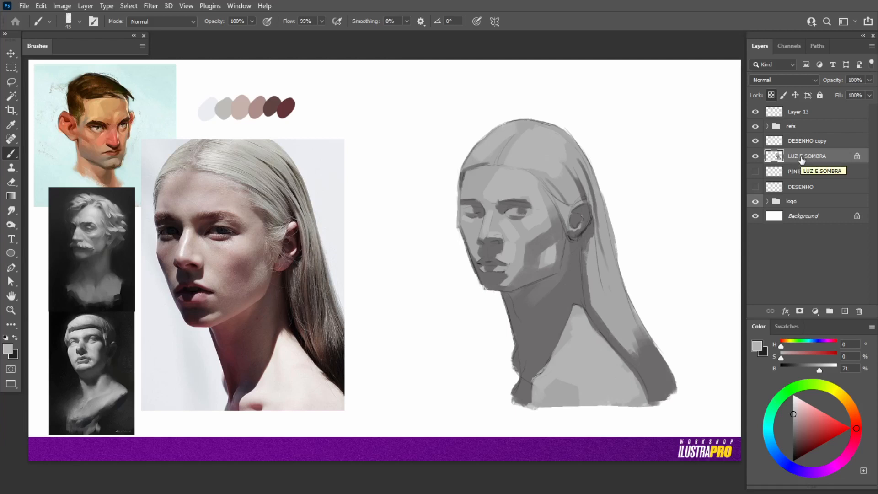
Add a layer above LUZ E SOMBRA, sample the neck's dark grey and paint a flat disc beside the portrait with an 80 px brush
{"action": "left_click", "coordinate": [845, 311]}
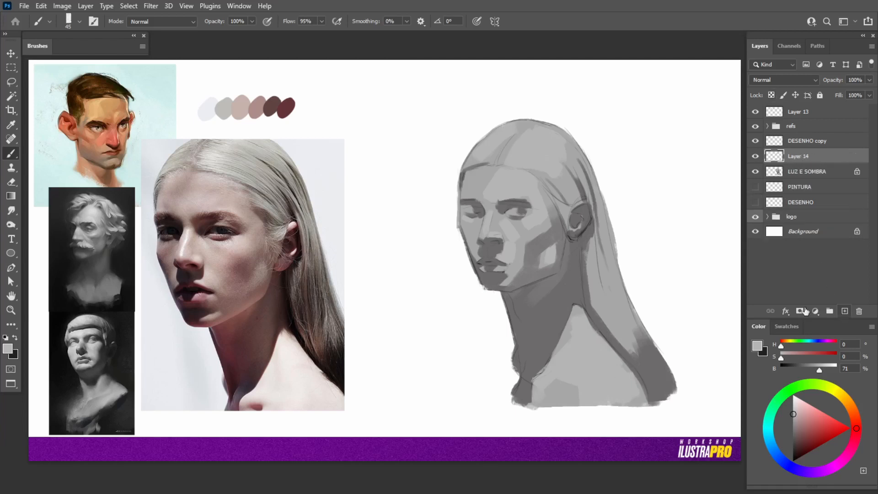
{"action": "left_click", "coordinate": [569, 271], "text": "alt"}
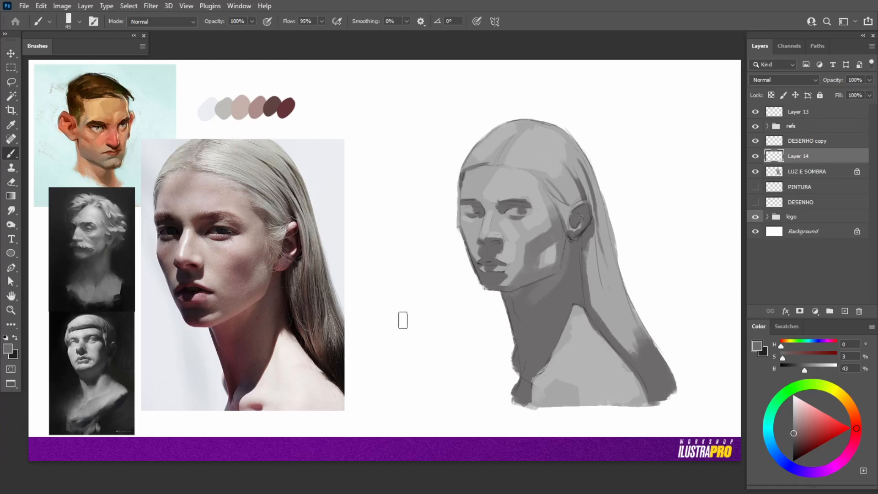
{"action": "key", "text": "bracketright"}
{"action": "key", "text": "bracketright"}
{"action": "key", "text": "bracketright"}
{"action": "key", "text": "bracketright"}
{"action": "mouse_move", "coordinate": [402, 320]}
{"action": "left_mouse_down"}
{"action": "mouse_move", "coordinate": [409, 341]}
{"action": "mouse_move", "coordinate": [430, 329]}
{"action": "mouse_move", "coordinate": [424, 320]}
{"action": "mouse_move", "coordinate": [398, 329]}
{"action": "mouse_move", "coordinate": [401, 341]}
{"action": "mouse_move", "coordinate": [425, 336]}
{"action": "mouse_move", "coordinate": [429, 322]}
{"action": "mouse_move", "coordinate": [406, 320]}
{"action": "mouse_move", "coordinate": [400, 335]}
{"action": "mouse_move", "coordinate": [421, 338]}
{"action": "mouse_move", "coordinate": [426, 328]}
{"action": "mouse_move", "coordinate": [408, 315]}
{"action": "mouse_move", "coordinate": [404, 321]}
{"action": "mouse_move", "coordinate": [418, 312]}
{"action": "mouse_move", "coordinate": [418, 345]}
{"action": "left_mouse_up"}
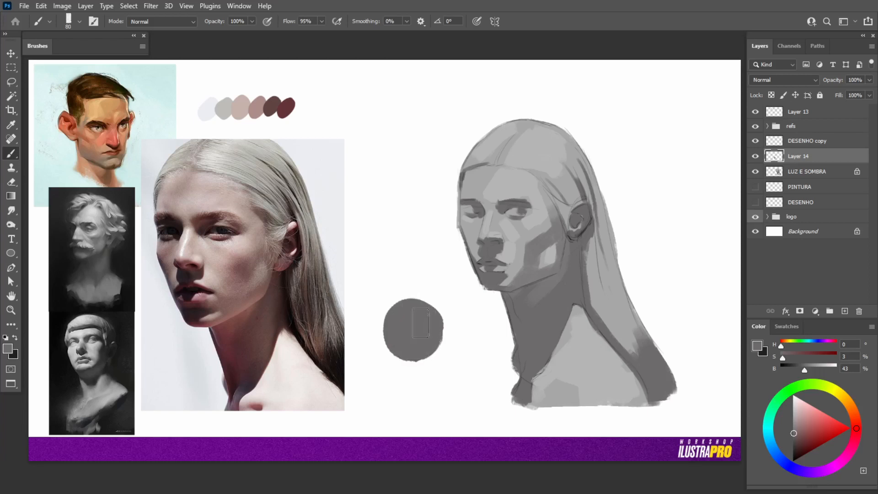
Lock the new layer's transparent pixels, sample a mid grey from the face and shade the disc into a sphere with a large brush
{"action": "left_click", "coordinate": [772, 95]}
{"action": "left_click", "coordinate": [478, 209], "text": "alt"}
{"action": "key", "text": "bracketright"}
{"action": "key", "text": "bracketright"}
{"action": "key", "text": "bracketright"}
{"action": "key", "text": "bracketright"}
{"action": "key", "text": "bracketright"}
{"action": "mouse_move", "coordinate": [411, 312]}
{"action": "left_mouse_down"}
{"action": "mouse_move", "coordinate": [414, 304]}
{"action": "mouse_move", "coordinate": [409, 327]}
{"action": "mouse_move", "coordinate": [416, 307]}
{"action": "left_mouse_up"}
{"action": "key", "text": "bracketleft"}
{"action": "key", "text": "bracketleft"}
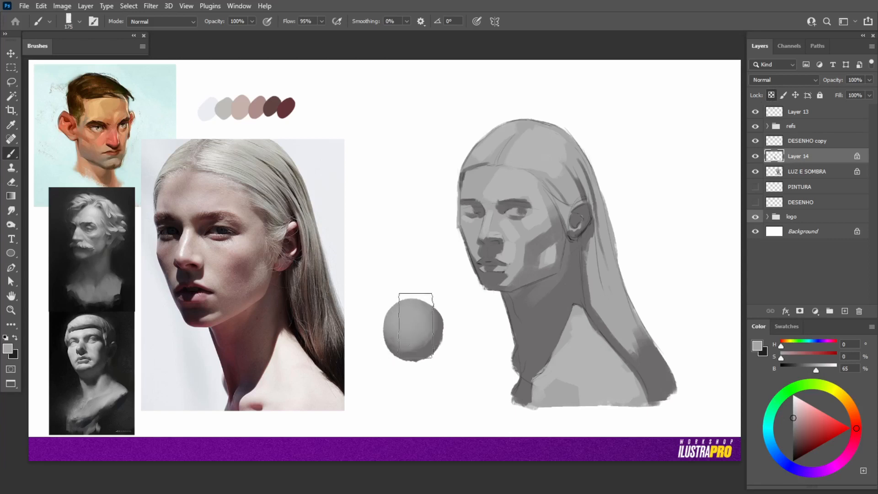
Refine the sphere's light and shadow with sampled greys and an 80 px brush, and move it beside the back of the head
{"action": "left_click", "coordinate": [506, 214], "text": "alt"}
{"action": "key", "text": "bracketleft"}
{"action": "key", "text": "bracketleft"}
{"action": "key", "text": "bracketleft"}
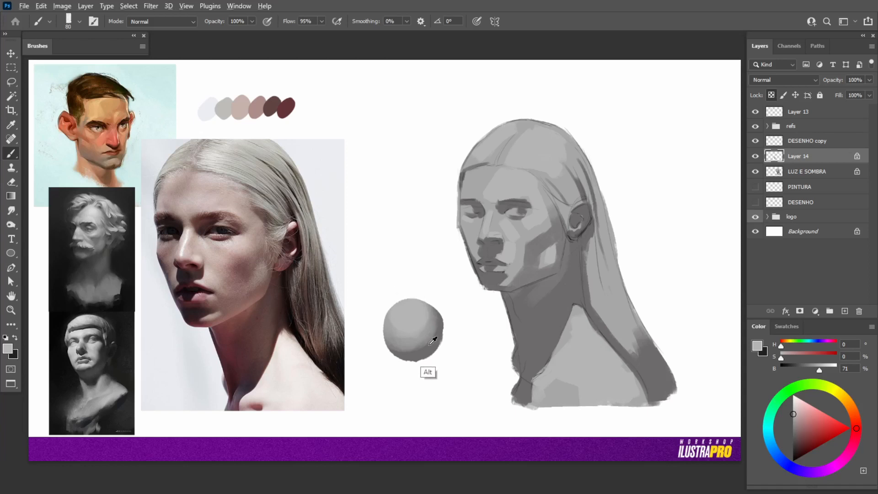
{"action": "left_click", "coordinate": [429, 359], "text": "alt"}
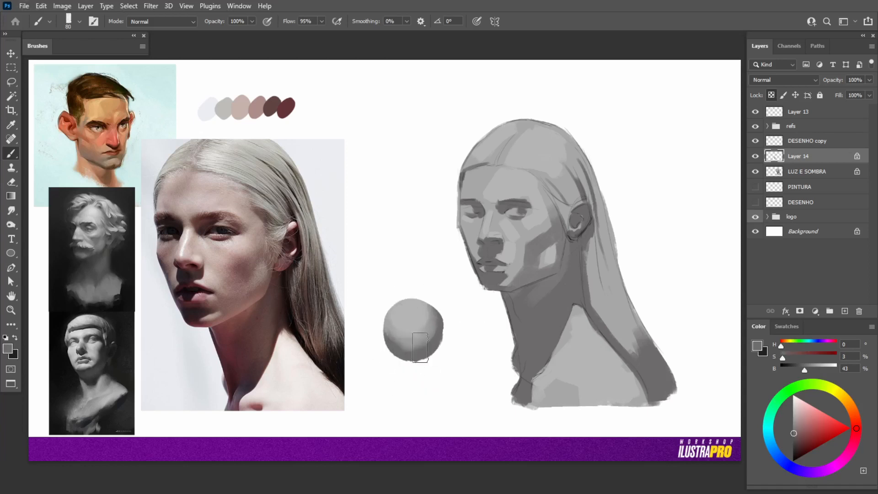
{"action": "left_click", "coordinate": [410, 325], "text": "alt"}
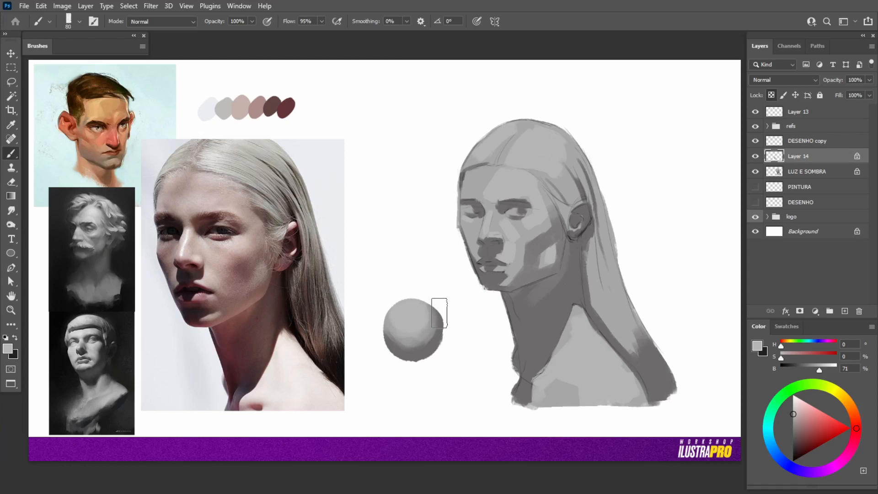
{"action": "key", "text": "v"}
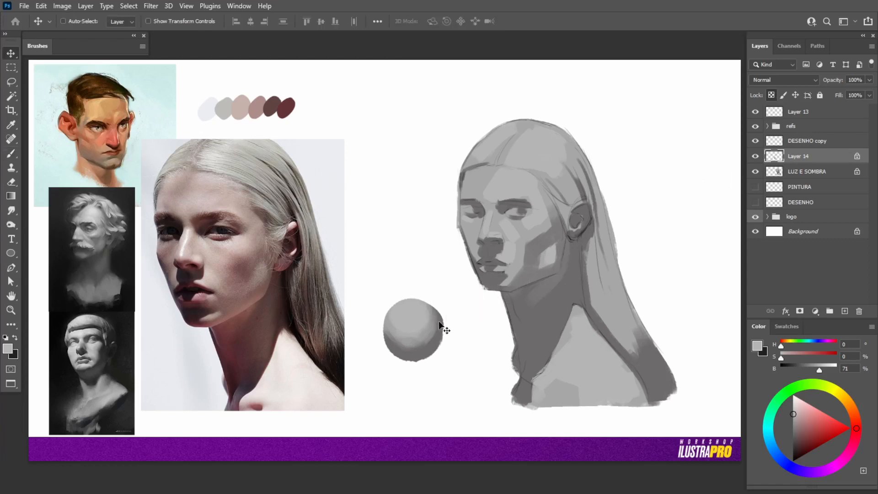
{"action": "left_click_drag", "start_coordinate": [444, 329], "coordinate": [712, 142]}
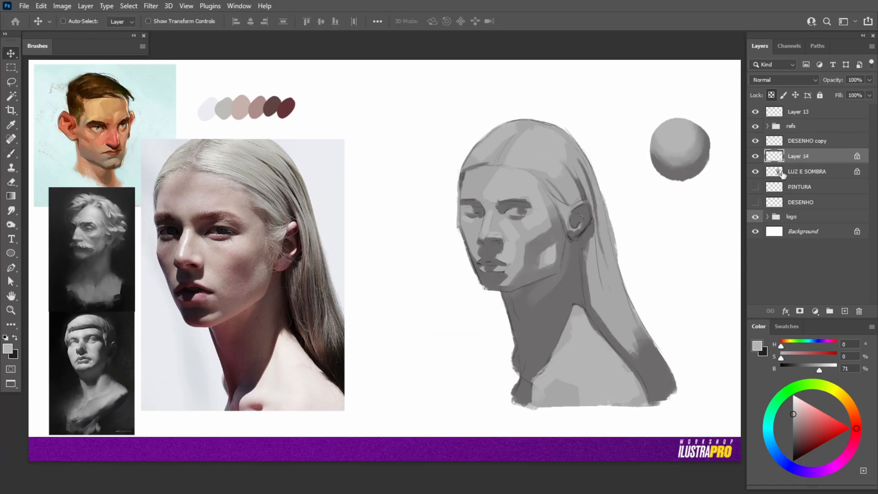
Hide LUZ E SOMBRA and the sphere's layer, place PINTURA above LUZ E SOMBRA and make it visible and active for painting
{"action": "left_click", "coordinate": [756, 172]}
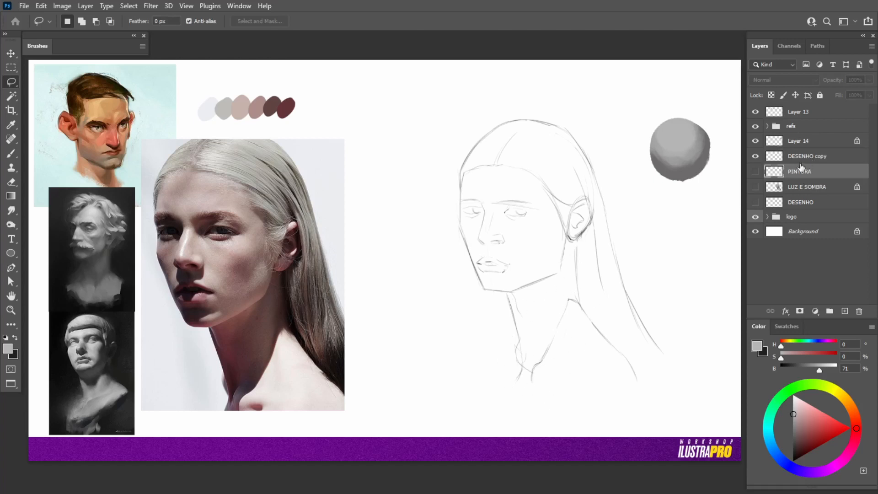
{"action": "key", "text": "b"}
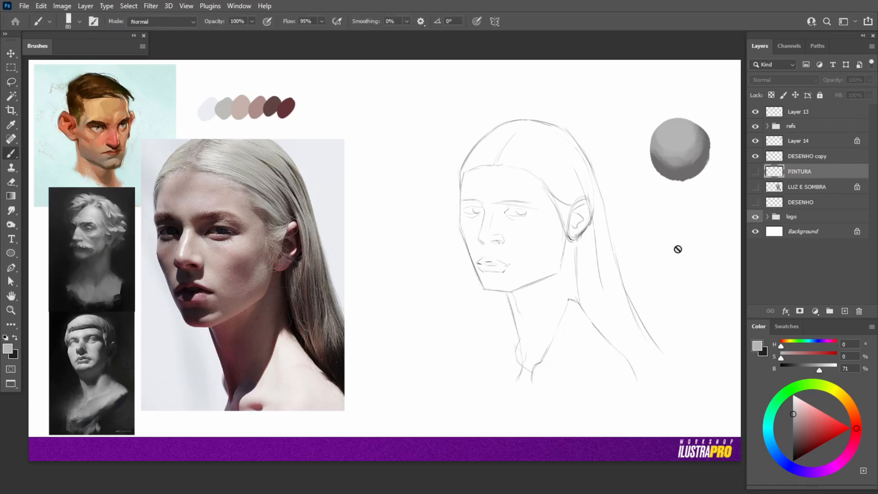
{"action": "left_click", "coordinate": [757, 142]}
{"action": "left_click", "coordinate": [756, 174]}
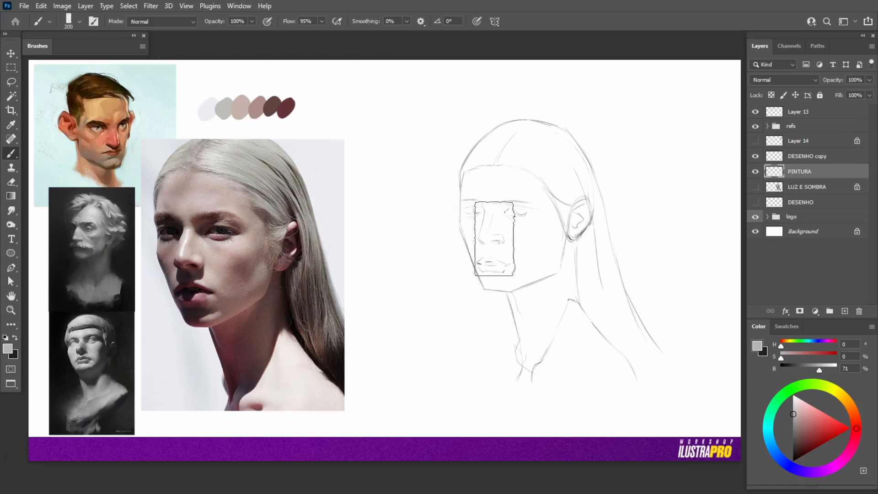
Enlarge the brush to 300 px and compare background and skin colours by sampling the portrait photo's backdrop, forehead, temple and cheek
{"action": "key", "text": "bracketright"}
{"action": "key", "text": "bracketright"}
{"action": "key", "text": "bracketright"}
{"action": "key", "text": "bracketright"}
{"action": "key", "text": "bracketright"}
{"action": "left_click", "coordinate": [321, 157], "text": "alt"}
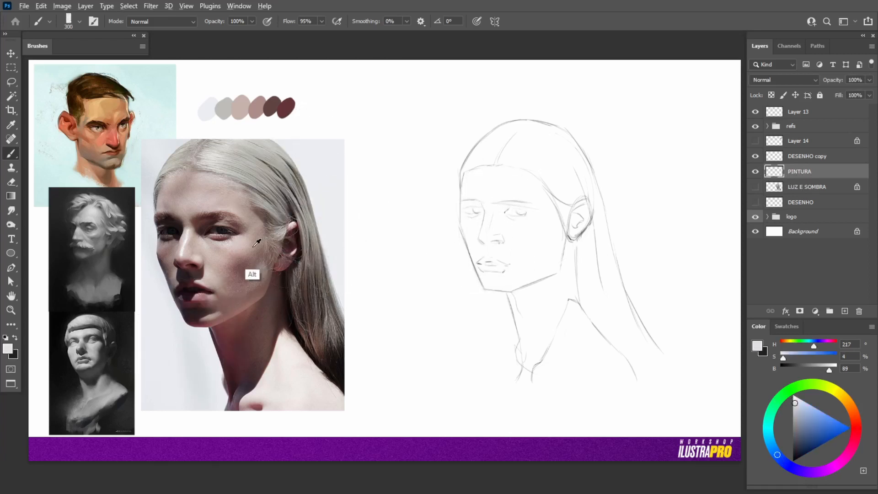
{"action": "left_click", "coordinate": [325, 183], "text": "alt"}
{"action": "left_click", "coordinate": [251, 232], "text": "alt"}
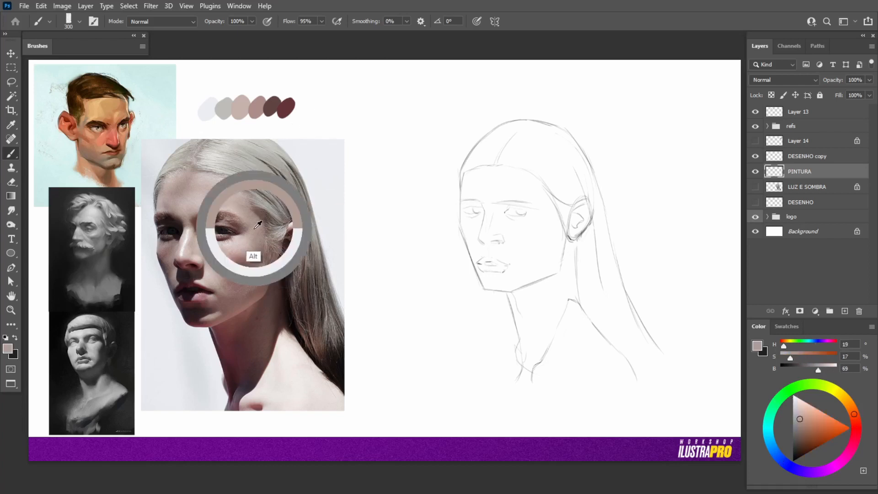
{"action": "left_click", "coordinate": [220, 196], "text": "alt"}
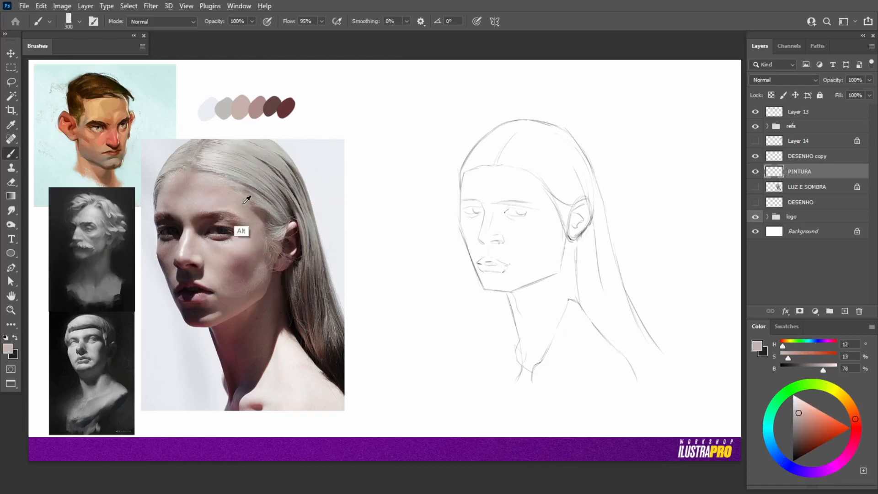
{"action": "left_click_drag", "start_coordinate": [251, 224], "coordinate": [240, 254]}
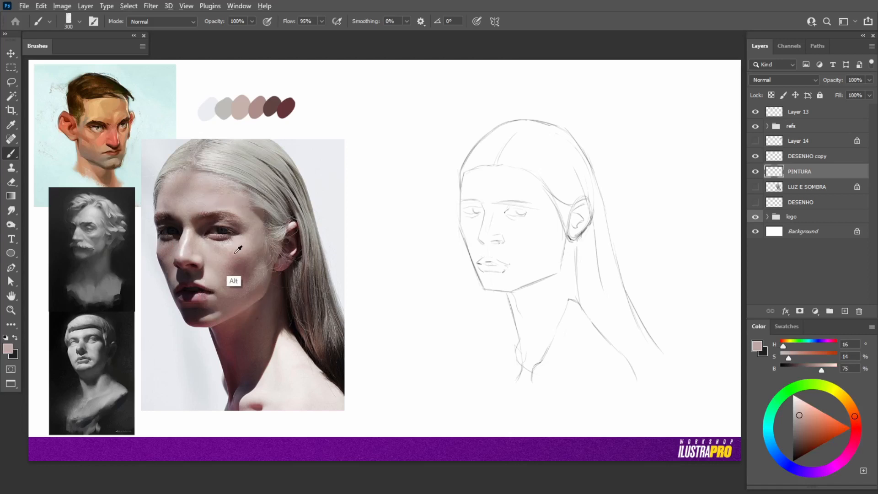
{"action": "left_click_drag", "start_coordinate": [241, 197], "coordinate": [243, 197]}
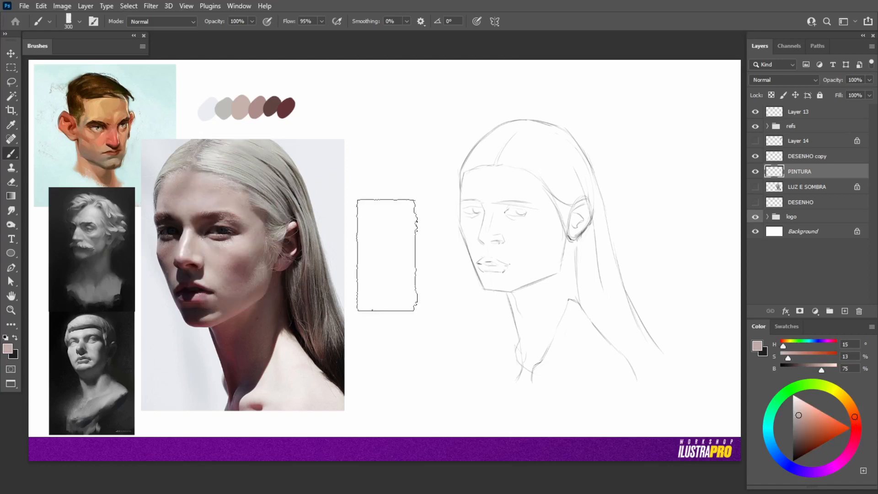
{"action": "left_click", "coordinate": [243, 247], "text": "alt"}
Sample the photo's pale blue-grey background and paint a rough rectangular backdrop behind the whole sketch, tidying its edge with a 90 px brush
{"action": "left_click", "coordinate": [323, 168], "text": "alt"}
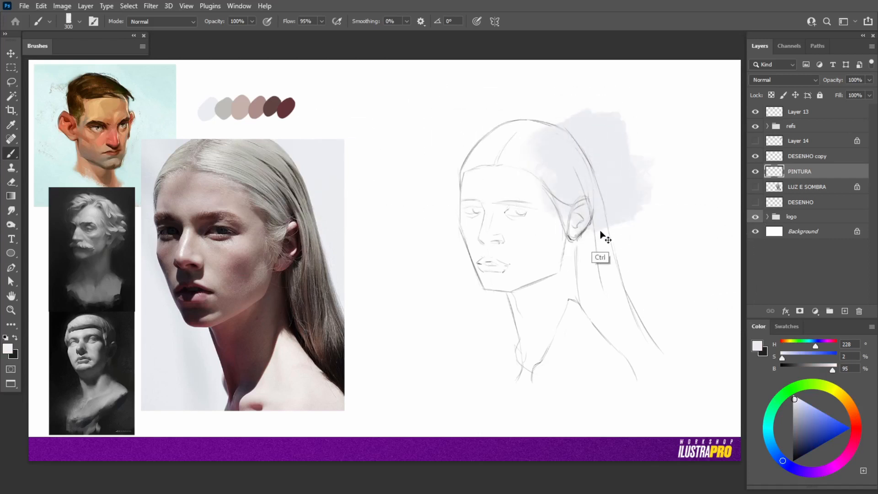
{"action": "mouse_move", "coordinate": [444, 150]}
{"action": "left_mouse_down"}
{"action": "mouse_move", "coordinate": [562, 157]}
{"action": "mouse_move", "coordinate": [443, 157]}
{"action": "mouse_move", "coordinate": [442, 209]}
{"action": "mouse_move", "coordinate": [441, 149]}
{"action": "mouse_move", "coordinate": [447, 258]}
{"action": "mouse_move", "coordinate": [447, 185]}
{"action": "left_mouse_up"}
{"action": "key", "text": "bracketleft"}
{"action": "key", "text": "bracketleft"}
{"action": "key", "text": "bracketleft"}
{"action": "key", "text": "bracketleft"}
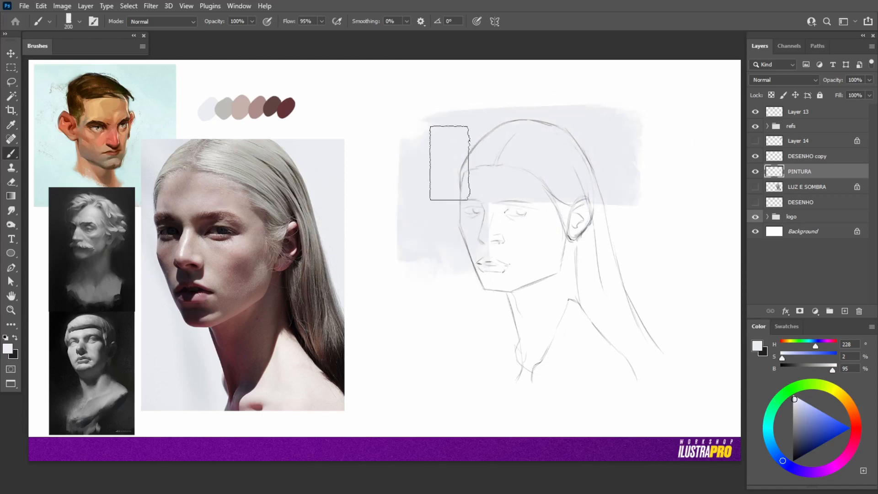
{"action": "mouse_move", "coordinate": [438, 138]}
{"action": "left_mouse_down"}
{"action": "mouse_move", "coordinate": [422, 130]}
{"action": "mouse_move", "coordinate": [422, 316]}
{"action": "left_mouse_up"}
{"action": "mouse_move", "coordinate": [422, 380]}
{"action": "left_mouse_down"}
{"action": "mouse_move", "coordinate": [543, 384]}
{"action": "mouse_move", "coordinate": [438, 391]}
{"action": "mouse_move", "coordinate": [427, 389]}
{"action": "mouse_move", "coordinate": [660, 385]}
{"action": "left_mouse_up"}
{"action": "mouse_move", "coordinate": [649, 135]}
{"action": "left_mouse_down"}
{"action": "mouse_move", "coordinate": [663, 310]}
{"action": "mouse_move", "coordinate": [669, 146]}
{"action": "mouse_move", "coordinate": [665, 387]}
{"action": "mouse_move", "coordinate": [661, 129]}
{"action": "mouse_move", "coordinate": [606, 131]}
{"action": "mouse_move", "coordinate": [666, 126]}
{"action": "mouse_move", "coordinate": [660, 175]}
{"action": "mouse_move", "coordinate": [666, 125]}
{"action": "mouse_move", "coordinate": [415, 129]}
{"action": "mouse_move", "coordinate": [420, 218]}
{"action": "mouse_move", "coordinate": [432, 176]}
{"action": "mouse_move", "coordinate": [466, 359]}
{"action": "mouse_move", "coordinate": [529, 292]}
{"action": "mouse_move", "coordinate": [493, 302]}
{"action": "mouse_move", "coordinate": [518, 197]}
{"action": "mouse_move", "coordinate": [566, 241]}
{"action": "mouse_move", "coordinate": [577, 275]}
{"action": "mouse_move", "coordinate": [647, 264]}
{"action": "mouse_move", "coordinate": [629, 350]}
{"action": "mouse_move", "coordinate": [613, 306]}
{"action": "mouse_move", "coordinate": [567, 310]}
{"action": "mouse_move", "coordinate": [519, 345]}
{"action": "left_mouse_up"}
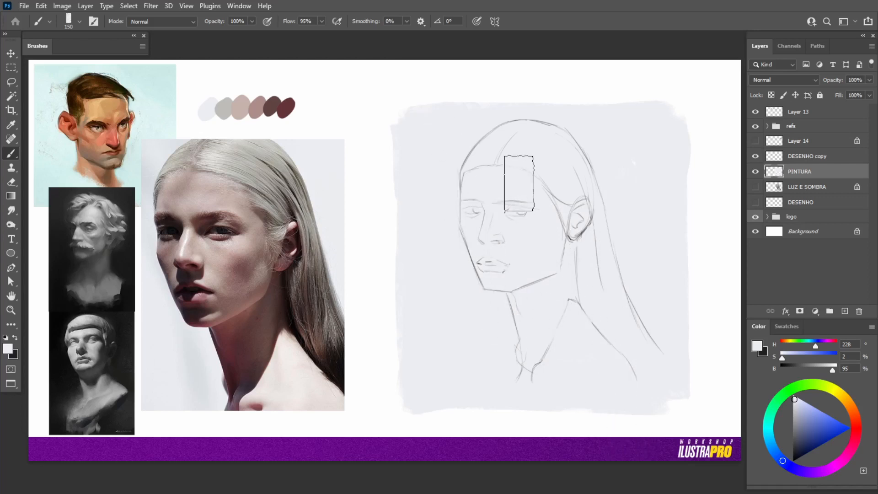
{"action": "key", "text": "bracketleft"}
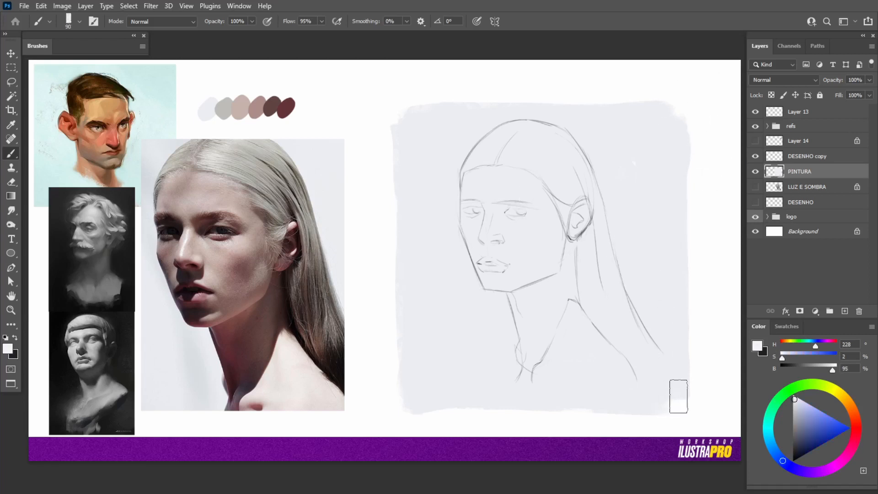
{"action": "left_click_drag", "start_coordinate": [680, 391], "coordinate": [677, 117]}
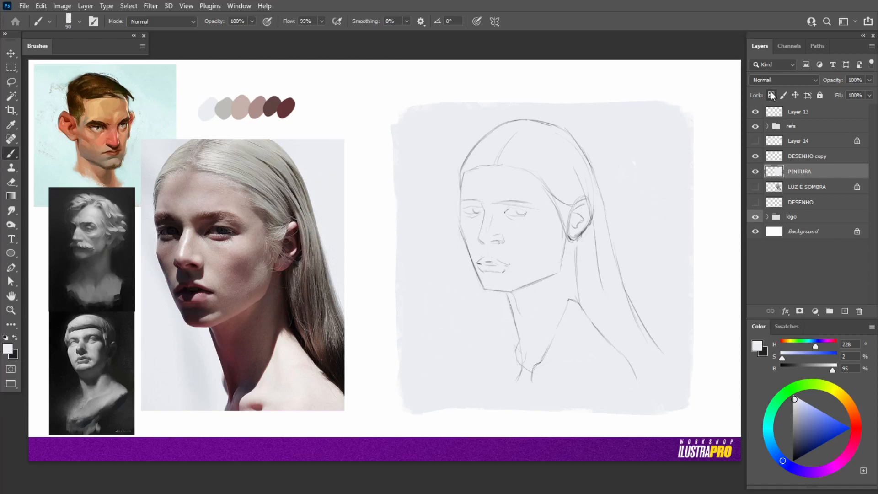
Lock PINTURA's transparent pixels, sample the photo's lower background and add subtle tone variation to the backdrop with a 300 px brush
{"action": "left_click", "coordinate": [168, 376], "text": "alt"}
{"action": "key", "text": "bracketright"}
{"action": "key", "text": "bracketright"}
{"action": "key", "text": "bracketright"}
{"action": "key", "text": "bracketright"}
{"action": "key", "text": "bracketright"}
{"action": "key", "text": "bracketright"}
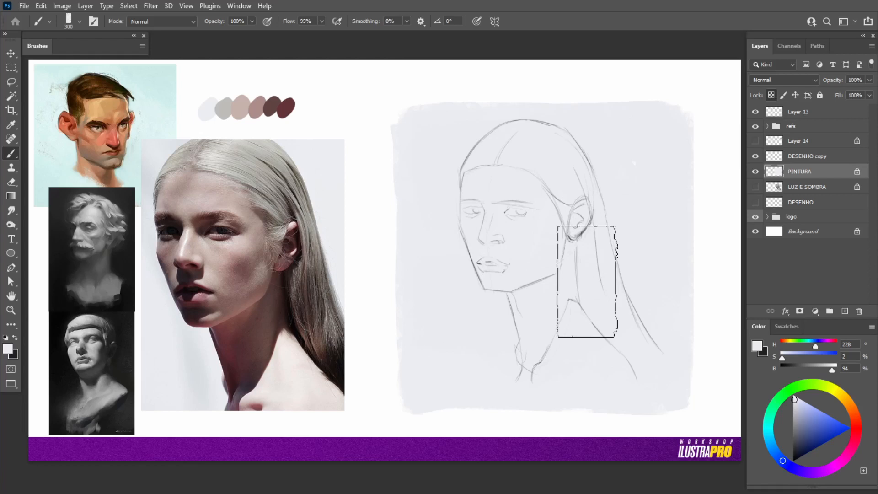
Add a layer named PINTURA 2 above PINTURA and lasso the outline of the head, hair, neck and shoulders
{"action": "left_click", "coordinate": [846, 312]}
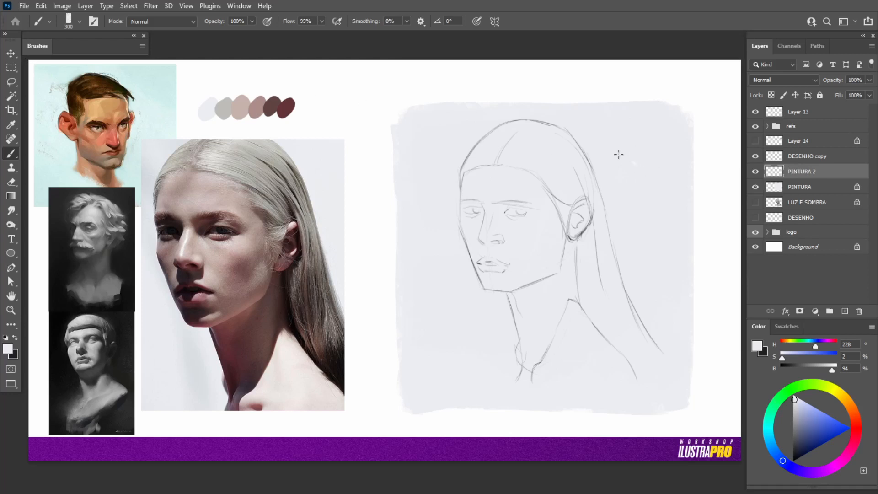
{"action": "key", "text": "l"}
{"action": "mouse_move", "coordinate": [460, 228]}
{"action": "left_mouse_down"}
{"action": "mouse_move", "coordinate": [484, 289]}
{"action": "mouse_move", "coordinate": [509, 300]}
{"action": "mouse_move", "coordinate": [517, 382]}
{"action": "mouse_move", "coordinate": [558, 384]}
{"action": "mouse_move", "coordinate": [572, 400]}
{"action": "mouse_move", "coordinate": [625, 404]}
{"action": "mouse_move", "coordinate": [650, 379]}
{"action": "mouse_move", "coordinate": [664, 355]}
{"action": "mouse_move", "coordinate": [614, 282]}
{"action": "mouse_move", "coordinate": [605, 211]}
{"action": "mouse_move", "coordinate": [591, 163]}
{"action": "mouse_move", "coordinate": [561, 132]}
{"action": "mouse_move", "coordinate": [572, 135]}
{"action": "mouse_move", "coordinate": [504, 120]}
{"action": "mouse_move", "coordinate": [466, 158]}
{"action": "mouse_move", "coordinate": [461, 227]}
{"action": "left_mouse_up"}
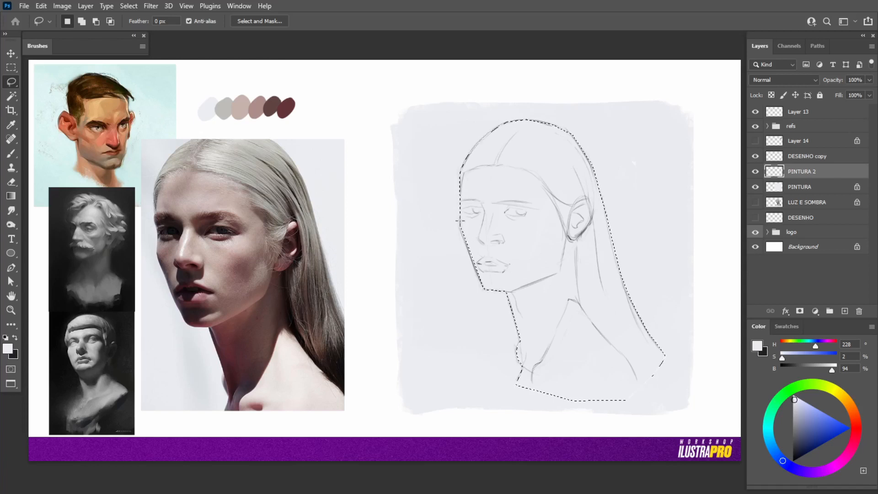
{"action": "left_click_drag", "start_coordinate": [462, 225], "coordinate": [479, 304]}
Sample the dusty pink palette swatch, fill the figure selection with it, deselect and lock the layer's transparent pixels
{"action": "key", "text": "b"}
{"action": "left_click", "coordinate": [255, 107], "text": "alt"}
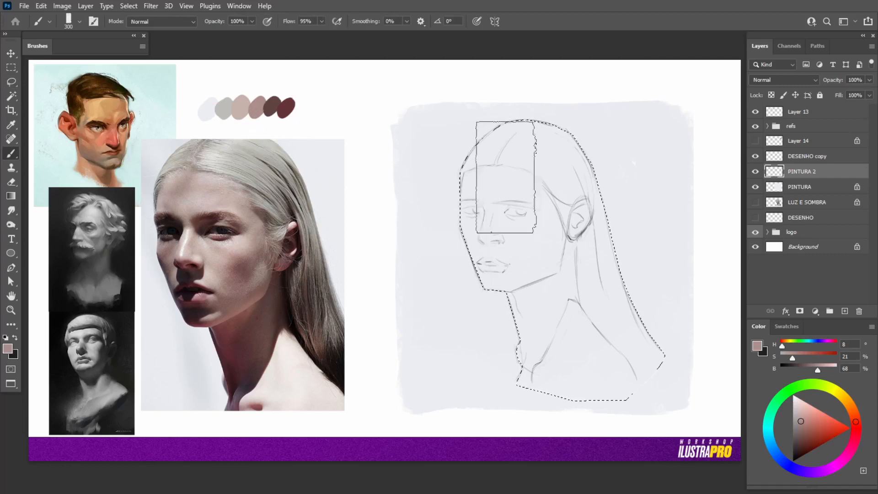
{"action": "mouse_move", "coordinate": [510, 186]}
{"action": "left_mouse_down"}
{"action": "mouse_move", "coordinate": [497, 163]}
{"action": "mouse_move", "coordinate": [497, 205]}
{"action": "mouse_move", "coordinate": [513, 187]}
{"action": "mouse_move", "coordinate": [547, 242]}
{"action": "mouse_move", "coordinate": [543, 335]}
{"action": "mouse_move", "coordinate": [570, 370]}
{"action": "mouse_move", "coordinate": [610, 386]}
{"action": "mouse_move", "coordinate": [538, 392]}
{"action": "mouse_move", "coordinate": [618, 228]}
{"action": "mouse_move", "coordinate": [495, 158]}
{"action": "left_mouse_up"}
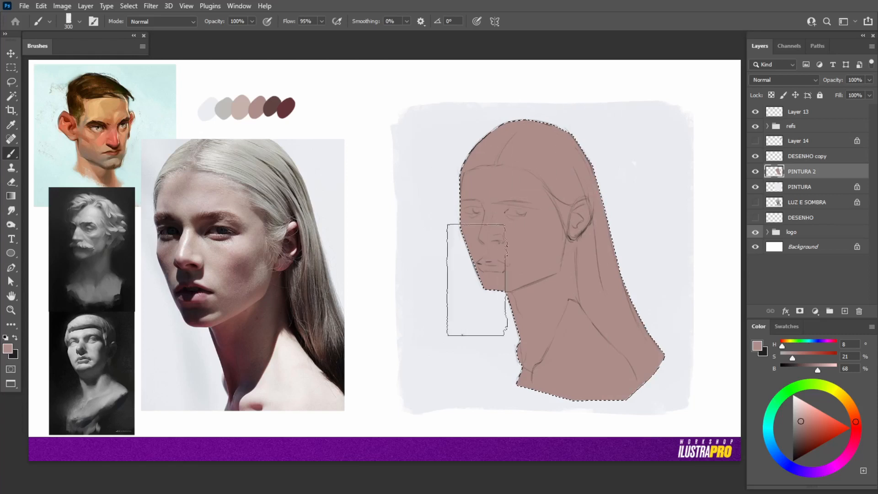
{"action": "key", "text": "ctrl+d"}
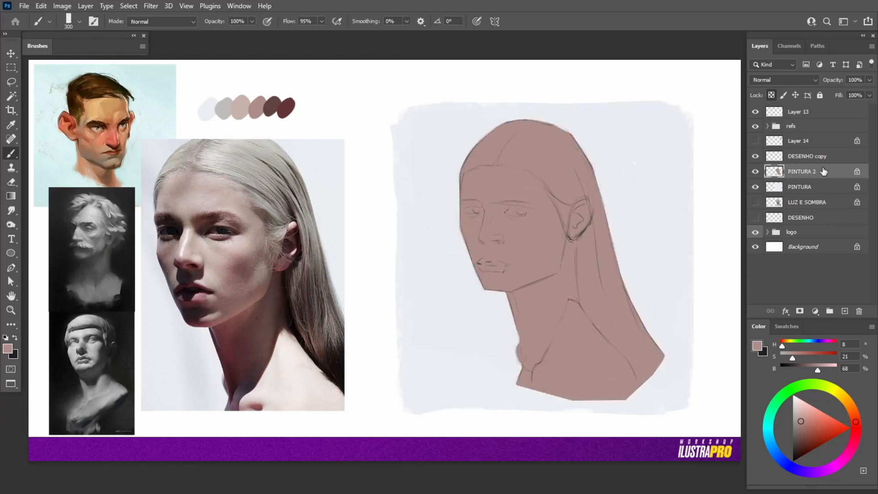
{"action": "left_click", "coordinate": [855, 414]}
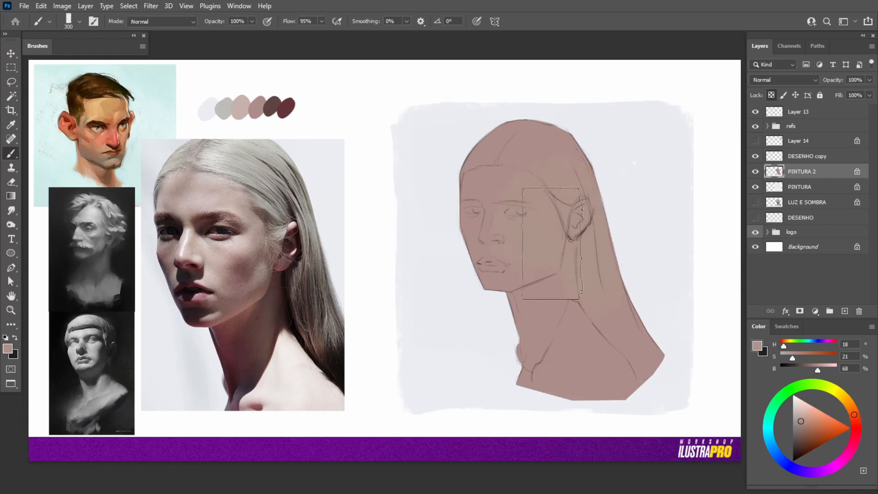
{"action": "left_click", "coordinate": [788, 465]}
{"action": "mouse_move", "coordinate": [681, 370]}
{"action": "left_mouse_down"}
{"action": "mouse_move", "coordinate": [474, 192]}
{"action": "mouse_move", "coordinate": [593, 308]}
{"action": "mouse_move", "coordinate": [613, 368]}
{"action": "mouse_move", "coordinate": [463, 333]}
{"action": "left_mouse_up"}
{"action": "key", "text": "ctrl+z"}
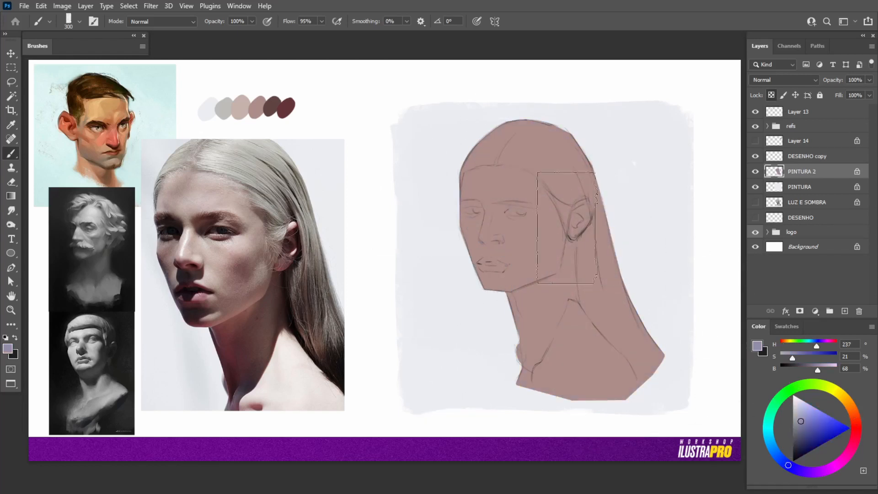
Brush the light beige swatch softly over the face and forehead, and blend the base pink back into the jaw, neck and hair
{"action": "left_click", "coordinate": [239, 104], "text": "alt"}
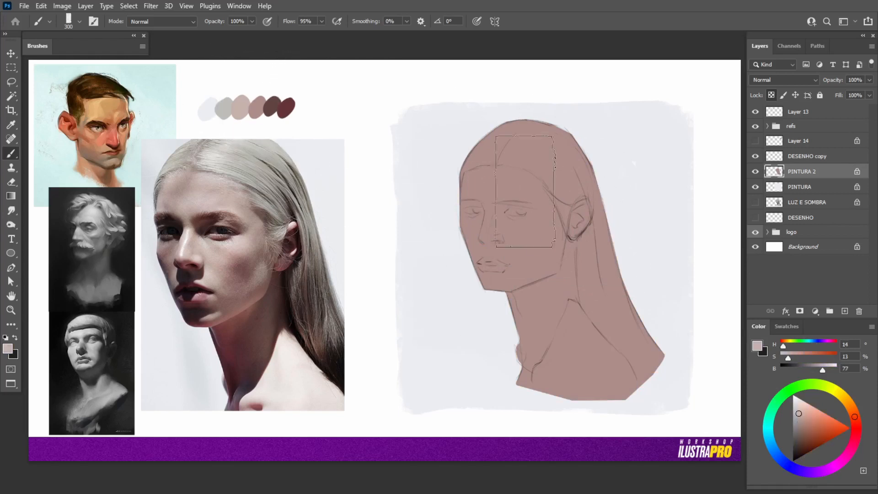
{"action": "mouse_move", "coordinate": [519, 163]}
{"action": "left_mouse_down"}
{"action": "mouse_move", "coordinate": [537, 220]}
{"action": "mouse_move", "coordinate": [533, 160]}
{"action": "mouse_move", "coordinate": [527, 202]}
{"action": "mouse_move", "coordinate": [505, 220]}
{"action": "mouse_move", "coordinate": [499, 217]}
{"action": "mouse_move", "coordinate": [546, 210]}
{"action": "mouse_move", "coordinate": [548, 201]}
{"action": "mouse_move", "coordinate": [510, 160]}
{"action": "mouse_move", "coordinate": [486, 171]}
{"action": "mouse_move", "coordinate": [573, 166]}
{"action": "mouse_move", "coordinate": [536, 148]}
{"action": "mouse_move", "coordinate": [574, 166]}
{"action": "mouse_move", "coordinate": [511, 231]}
{"action": "mouse_move", "coordinate": [556, 255]}
{"action": "mouse_move", "coordinate": [603, 326]}
{"action": "mouse_move", "coordinate": [600, 338]}
{"action": "mouse_move", "coordinate": [602, 313]}
{"action": "left_mouse_up"}
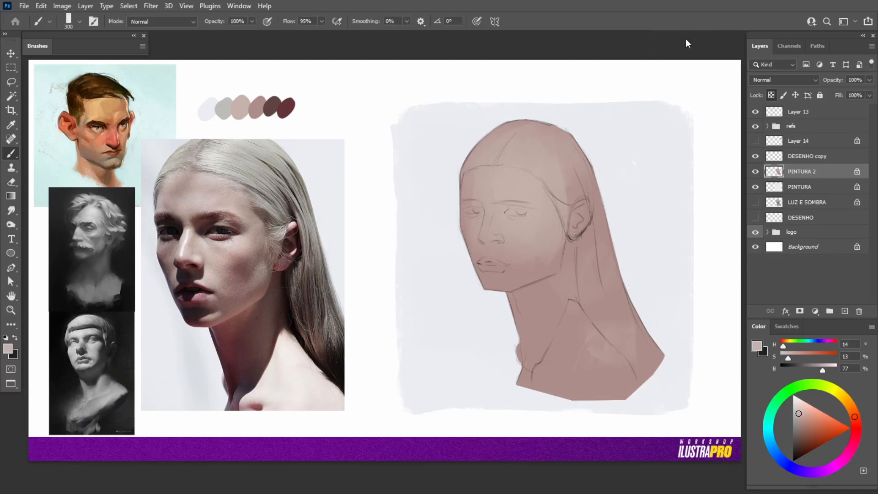
{"action": "left_click", "coordinate": [530, 279], "text": "alt"}
{"action": "mouse_move", "coordinate": [530, 279]}
{"action": "left_mouse_down"}
{"action": "mouse_move", "coordinate": [513, 166]}
{"action": "mouse_move", "coordinate": [534, 213]}
{"action": "mouse_move", "coordinate": [497, 258]}
{"action": "mouse_move", "coordinate": [520, 222]}
{"action": "mouse_move", "coordinate": [576, 238]}
{"action": "mouse_move", "coordinate": [625, 332]}
{"action": "mouse_move", "coordinate": [597, 280]}
{"action": "mouse_move", "coordinate": [571, 301]}
{"action": "mouse_move", "coordinate": [522, 195]}
{"action": "left_mouse_up"}
{"action": "left_click", "coordinate": [514, 177], "text": "alt"}
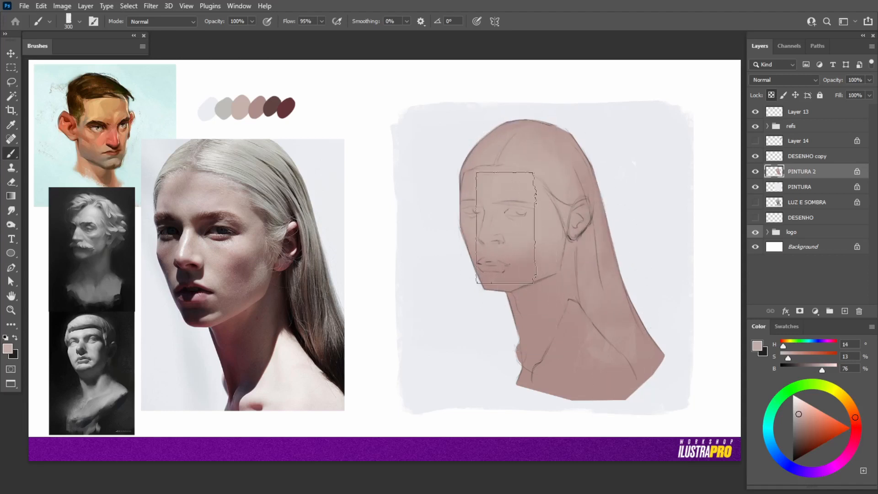
{"action": "left_click", "coordinate": [520, 294], "text": "alt"}
{"action": "left_click_drag", "start_coordinate": [555, 219], "coordinate": [572, 183]}
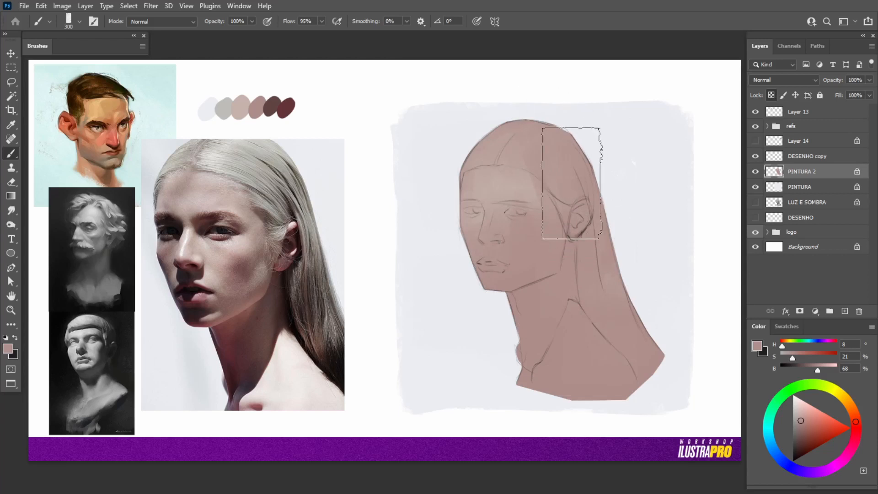
Block in the ear's inner shadows with the dark wine-red palette swatch using a 15 px brush, and blend them with sampled midtones
{"action": "key", "text": "bracketleft"}
{"action": "key", "text": "bracketleft"}
{"action": "key", "text": "bracketleft"}
{"action": "key", "text": "bracketleft"}
{"action": "key", "text": "bracketleft"}
{"action": "key", "text": "bracketleft"}
{"action": "key", "text": "bracketleft"}
{"action": "key", "text": "bracketleft"}
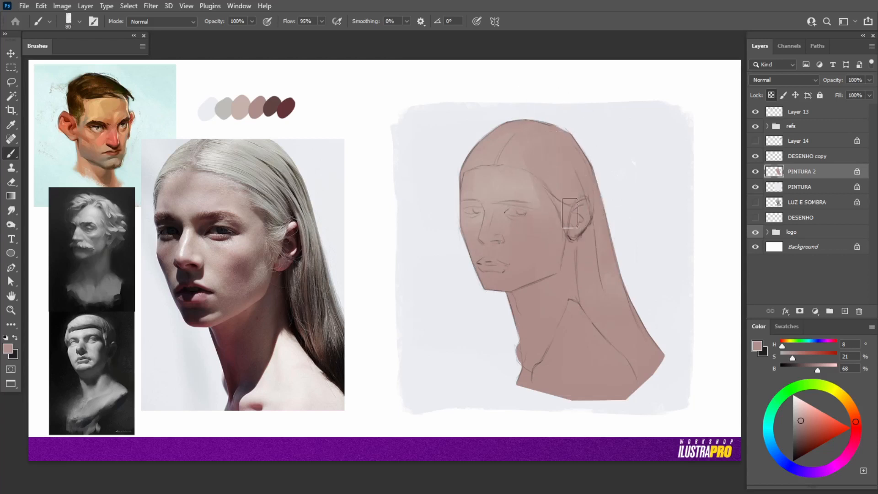
{"action": "key", "text": "bracketleft"}
{"action": "left_click", "coordinate": [284, 106], "text": "alt"}
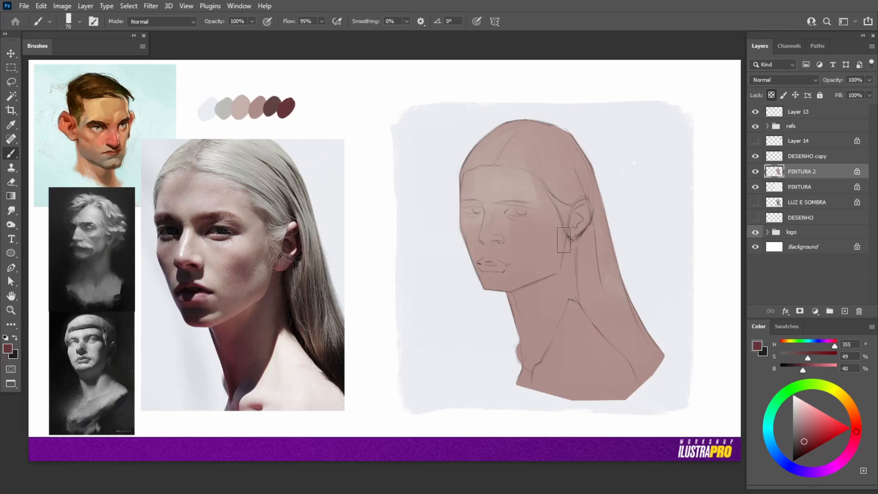
{"action": "key", "text": "bracketleft"}
{"action": "key", "text": "bracketleft"}
{"action": "key", "text": "bracketleft"}
{"action": "key", "text": "bracketleft"}
{"action": "left_click", "coordinate": [585, 225], "text": "alt"}
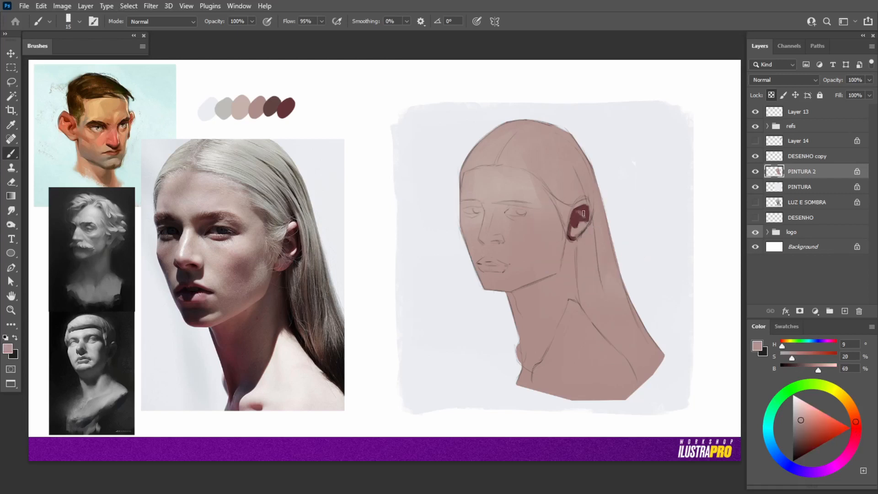
{"action": "left_click", "coordinate": [578, 212], "text": "alt"}
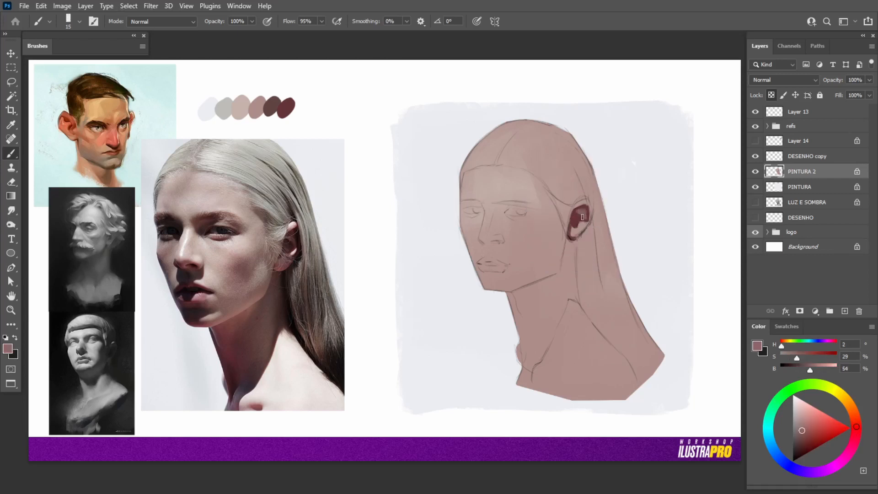
Sample the ear's dark red and fill the neck shadow below the jaw down to the collarbone and along the hair edge
{"action": "left_click", "coordinate": [574, 239], "text": "alt"}
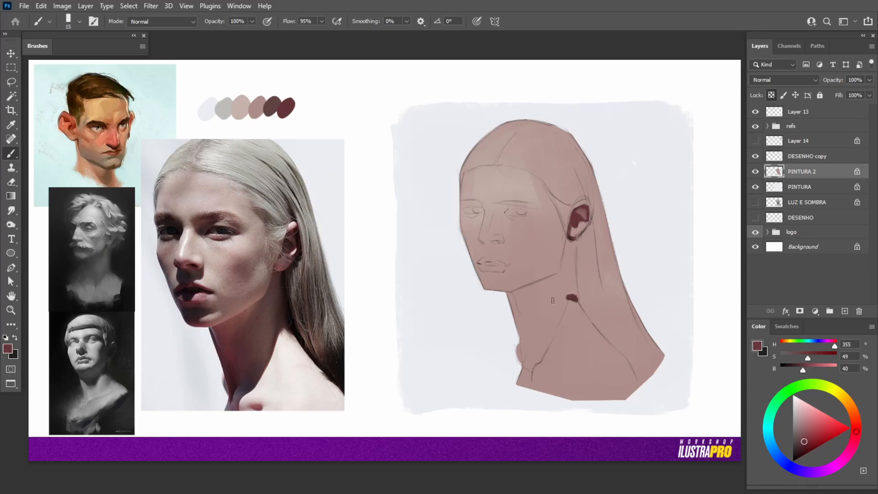
{"action": "key", "text": "bracketright"}
{"action": "key", "text": "bracketright"}
{"action": "key", "text": "bracketright"}
{"action": "key", "text": "bracketright"}
{"action": "mouse_move", "coordinate": [572, 296]}
{"action": "left_mouse_down"}
{"action": "mouse_move", "coordinate": [526, 388]}
{"action": "mouse_move", "coordinate": [527, 338]}
{"action": "mouse_move", "coordinate": [513, 359]}
{"action": "mouse_move", "coordinate": [525, 304]}
{"action": "mouse_move", "coordinate": [503, 299]}
{"action": "mouse_move", "coordinate": [568, 267]}
{"action": "mouse_move", "coordinate": [558, 274]}
{"action": "mouse_move", "coordinate": [570, 244]}
{"action": "mouse_move", "coordinate": [568, 283]}
{"action": "mouse_move", "coordinate": [569, 242]}
{"action": "mouse_move", "coordinate": [574, 296]}
{"action": "mouse_move", "coordinate": [571, 267]}
{"action": "mouse_move", "coordinate": [530, 343]}
{"action": "mouse_move", "coordinate": [526, 320]}
{"action": "mouse_move", "coordinate": [545, 288]}
{"action": "left_mouse_up"}
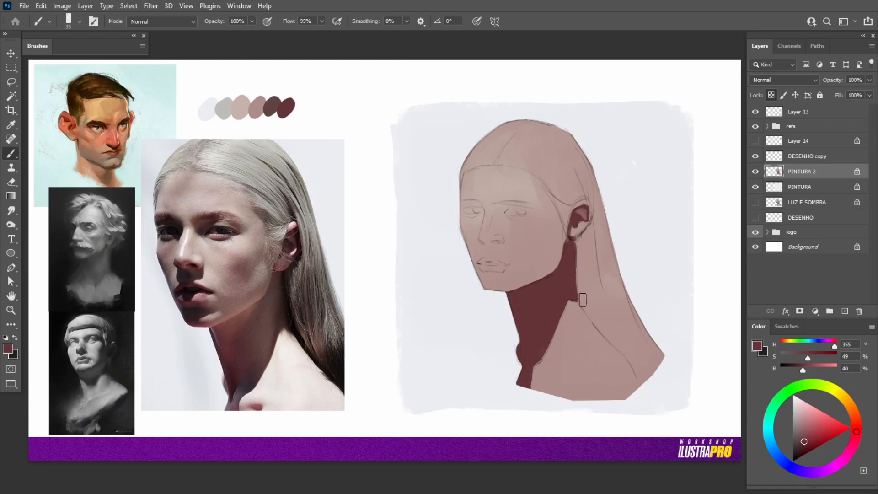
{"action": "key", "text": "bracketleft"}
{"action": "mouse_move", "coordinate": [577, 292]}
{"action": "left_mouse_down"}
{"action": "mouse_move", "coordinate": [580, 304]}
{"action": "mouse_move", "coordinate": [578, 280]}
{"action": "left_mouse_up"}
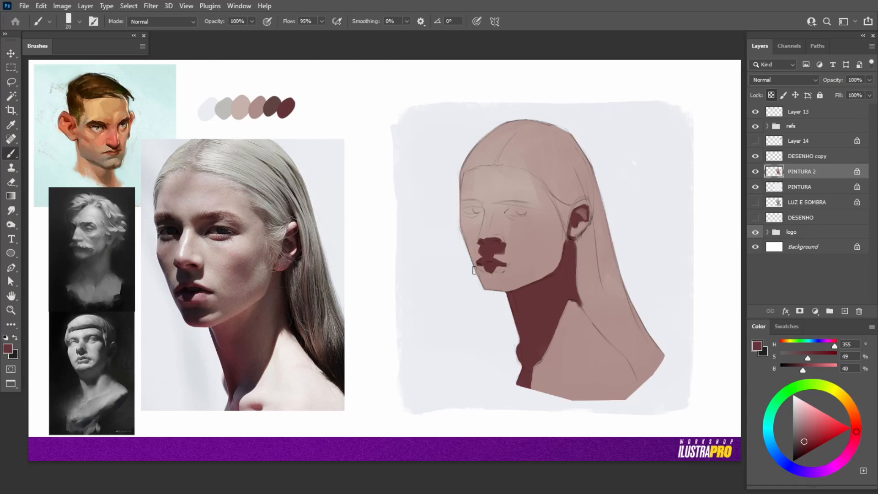
Block in dark red shadows around the mouth, chin, jawline and both eyes, and sample nearby skin tones to refine the far eye's edge
{"action": "mouse_move", "coordinate": [475, 271]}
{"action": "left_mouse_down"}
{"action": "mouse_move", "coordinate": [495, 276]}
{"action": "mouse_move", "coordinate": [492, 283]}
{"action": "left_mouse_up"}
{"action": "mouse_move", "coordinate": [503, 276]}
{"action": "left_mouse_down"}
{"action": "mouse_move", "coordinate": [479, 287]}
{"action": "mouse_move", "coordinate": [534, 280]}
{"action": "mouse_move", "coordinate": [532, 287]}
{"action": "left_mouse_up"}
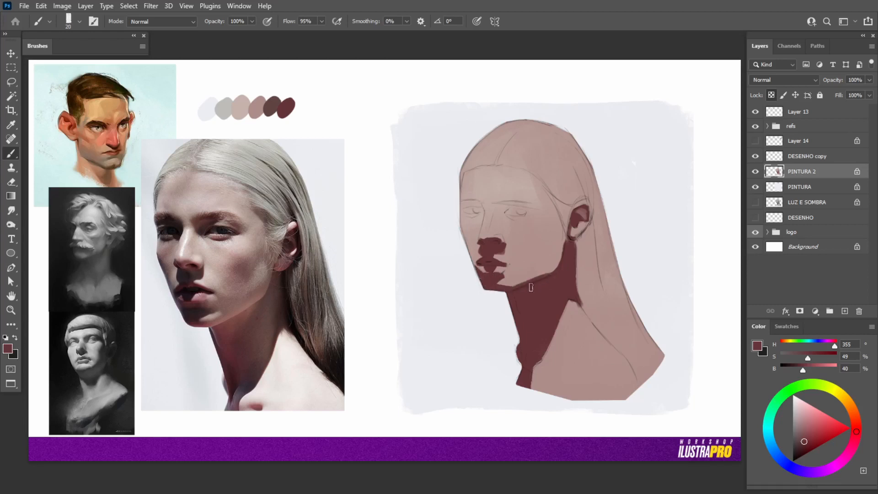
{"action": "mouse_move", "coordinate": [497, 206]}
{"action": "left_mouse_down"}
{"action": "mouse_move", "coordinate": [518, 204]}
{"action": "mouse_move", "coordinate": [473, 203]}
{"action": "left_mouse_up"}
{"action": "mouse_move", "coordinate": [471, 216]}
{"action": "left_mouse_down"}
{"action": "mouse_move", "coordinate": [482, 213]}
{"action": "mouse_move", "coordinate": [465, 208]}
{"action": "mouse_move", "coordinate": [480, 212]}
{"action": "left_mouse_up"}
{"action": "key", "text": "]"}
{"action": "key", "text": "["}
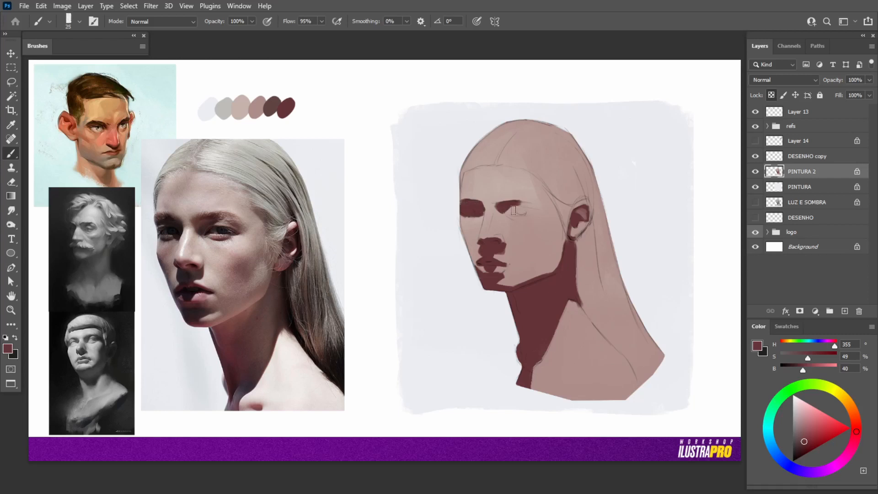
{"action": "key", "text": "["}
{"action": "key", "text": "["}
{"action": "left_click_drag", "start_coordinate": [516, 206], "coordinate": [529, 210]}
{"action": "key", "text": "]"}
{"action": "left_click", "coordinate": [467, 229], "text": "alt"}
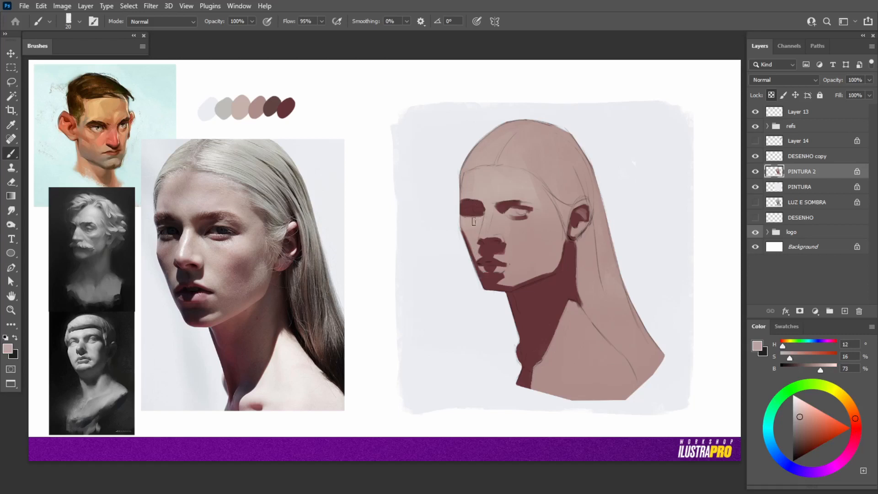
{"action": "left_click", "coordinate": [474, 220], "text": "alt"}
Sample the light grey palette swatch and fill the long hair falling behind the neck and shoulder, enlarging the brush to 70 px
{"action": "left_click", "coordinate": [226, 105], "text": "alt"}
{"action": "key", "text": "bracketright"}
{"action": "key", "text": "bracketright"}
{"action": "key", "text": "bracketright"}
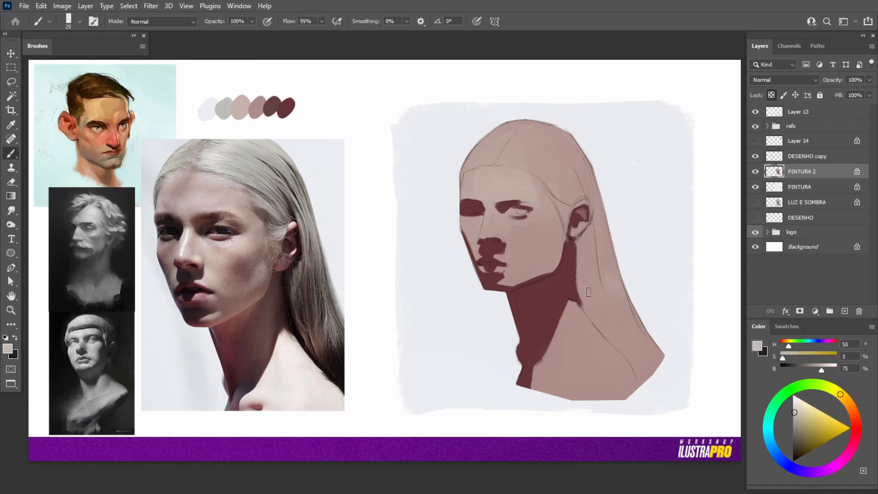
{"action": "mouse_move", "coordinate": [599, 219]}
{"action": "left_mouse_down"}
{"action": "mouse_move", "coordinate": [584, 246]}
{"action": "mouse_move", "coordinate": [584, 292]}
{"action": "mouse_move", "coordinate": [628, 350]}
{"action": "left_mouse_up"}
{"action": "key", "text": "bracketright"}
{"action": "key", "text": "bracketright"}
{"action": "key", "text": "bracketright"}
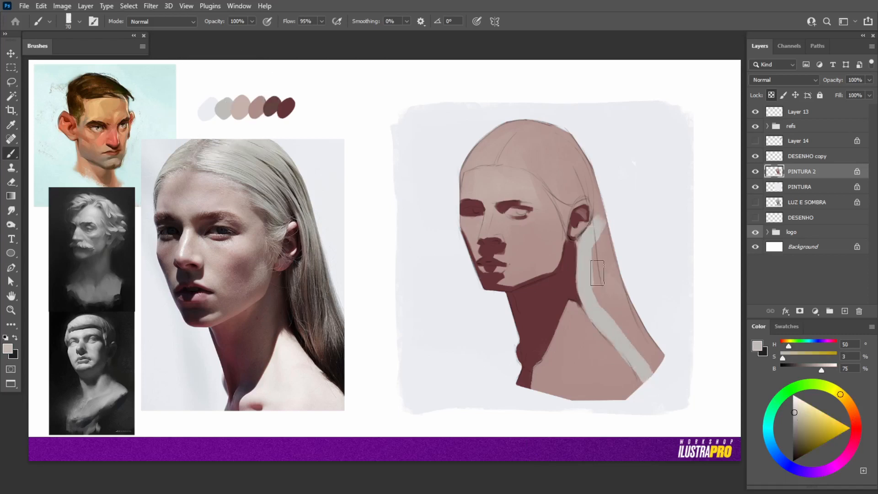
{"action": "mouse_move", "coordinate": [598, 231]}
{"action": "left_mouse_down"}
{"action": "mouse_move", "coordinate": [632, 326]}
{"action": "mouse_move", "coordinate": [651, 331]}
{"action": "left_mouse_up"}
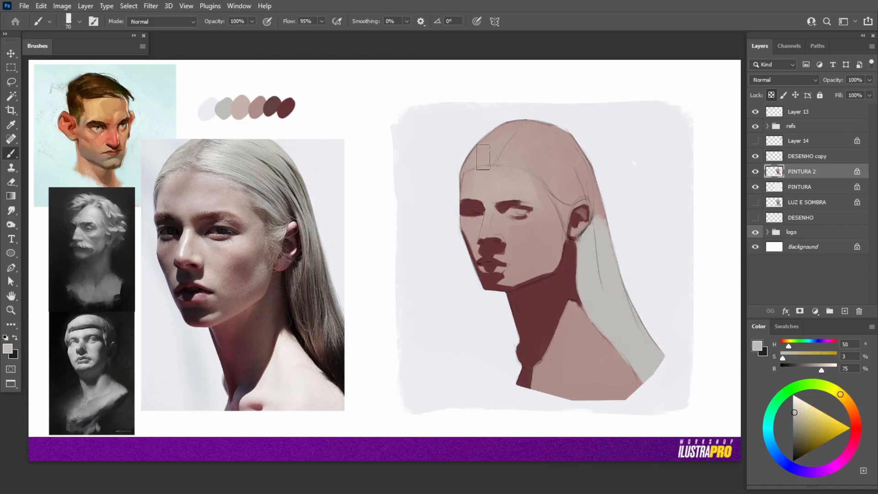
Fill the hair over the top of the head with the same grey, following the hairline from the forehead to the ear
{"action": "key", "text": "bracketleft"}
{"action": "mouse_move", "coordinate": [458, 157]}
{"action": "left_mouse_down"}
{"action": "mouse_move", "coordinate": [502, 150]}
{"action": "mouse_move", "coordinate": [495, 153]}
{"action": "mouse_move", "coordinate": [541, 162]}
{"action": "mouse_move", "coordinate": [520, 156]}
{"action": "mouse_move", "coordinate": [564, 191]}
{"action": "mouse_move", "coordinate": [557, 184]}
{"action": "mouse_move", "coordinate": [566, 196]}
{"action": "mouse_move", "coordinate": [553, 190]}
{"action": "mouse_move", "coordinate": [556, 198]}
{"action": "mouse_move", "coordinate": [550, 183]}
{"action": "mouse_move", "coordinate": [565, 228]}
{"action": "mouse_move", "coordinate": [572, 195]}
{"action": "mouse_move", "coordinate": [568, 209]}
{"action": "mouse_move", "coordinate": [584, 194]}
{"action": "mouse_move", "coordinate": [573, 196]}
{"action": "mouse_move", "coordinate": [594, 192]}
{"action": "left_mouse_up"}
{"action": "key", "text": "bracketleft"}
{"action": "key", "text": "bracketleft"}
{"action": "key", "text": "bracketleft"}
{"action": "key", "text": "bracketleft"}
{"action": "key", "text": "bracketleft"}
{"action": "key", "text": "bracketright"}
{"action": "key", "text": "bracketright"}
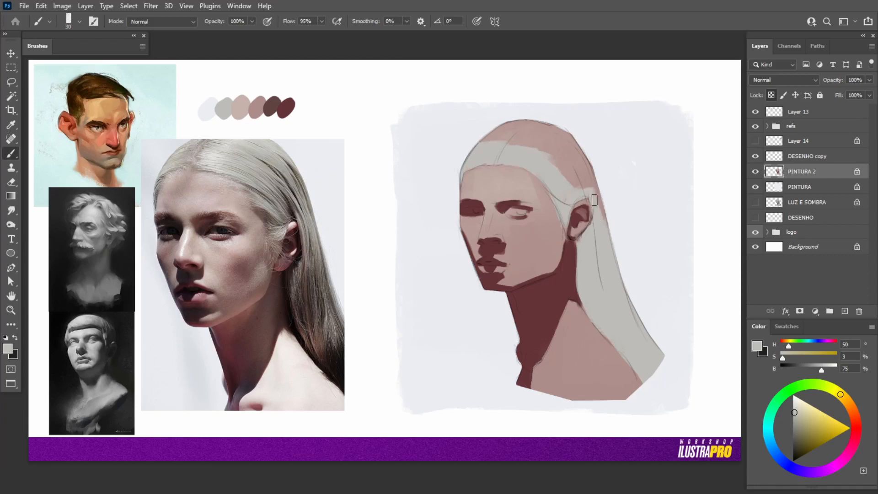
{"action": "mouse_move", "coordinate": [496, 140]}
{"action": "left_mouse_down"}
{"action": "mouse_move", "coordinate": [527, 144]}
{"action": "mouse_move", "coordinate": [591, 176]}
{"action": "mouse_move", "coordinate": [511, 131]}
{"action": "mouse_move", "coordinate": [536, 128]}
{"action": "mouse_move", "coordinate": [564, 137]}
{"action": "left_mouse_up"}
{"action": "key", "text": "bracketright"}
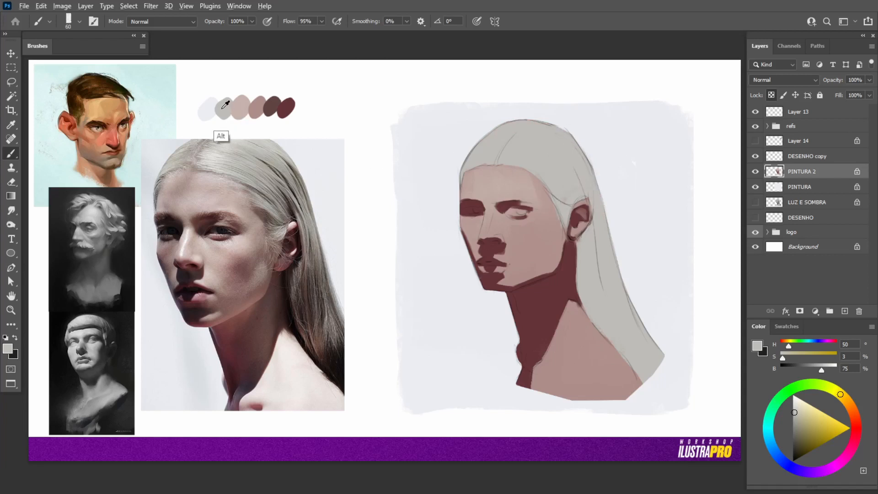
Pick a pale yellowish grey (H 50, S 9, B 88) and paint a small highlight above the forehead hairline with a 40 px brush
{"action": "left_click", "coordinate": [799, 408]}
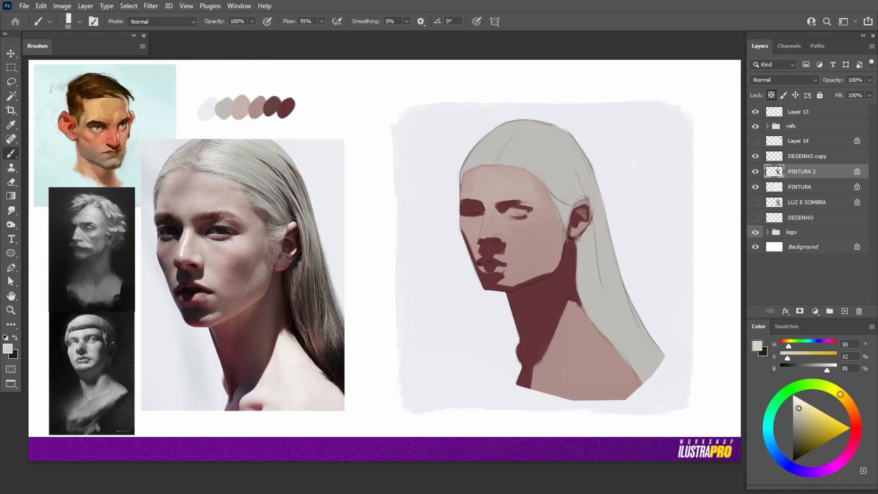
{"action": "left_click", "coordinate": [798, 405]}
{"action": "key", "text": "bracketleft"}
{"action": "key", "text": "bracketleft"}
{"action": "left_click_drag", "start_coordinate": [508, 155], "coordinate": [524, 158]}
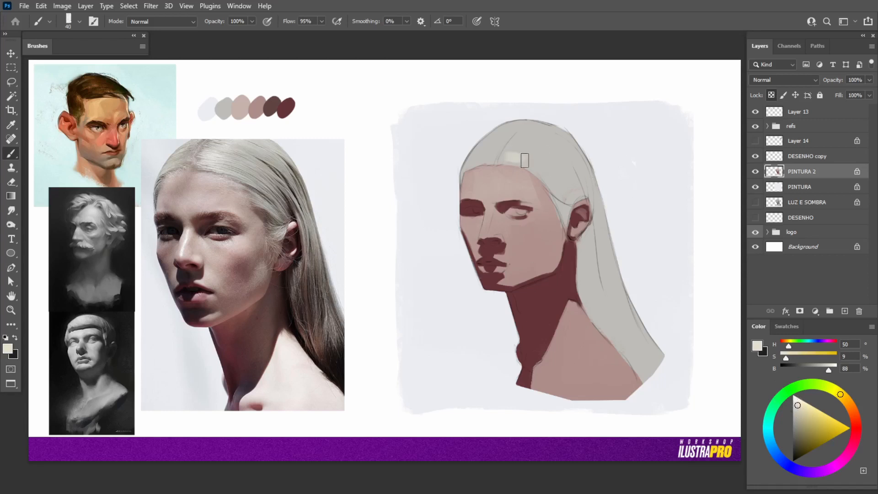
Switch to a light neutral grey (H 50, S 3, B 85) and brush highlights on both sides of the hair parting
{"action": "key", "text": "alt"}
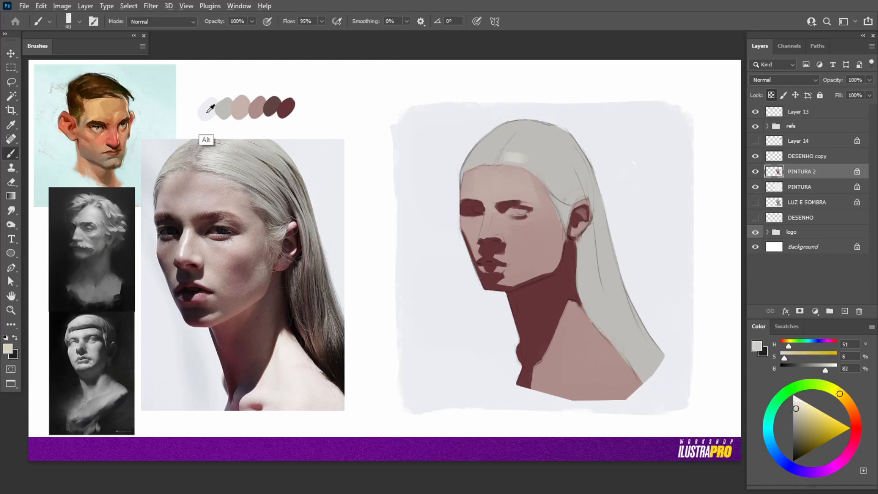
{"action": "left_click", "coordinate": [207, 141], "text": "alt"}
{"action": "left_click", "coordinate": [503, 141], "text": "alt"}
{"action": "key", "text": "bracketright"}
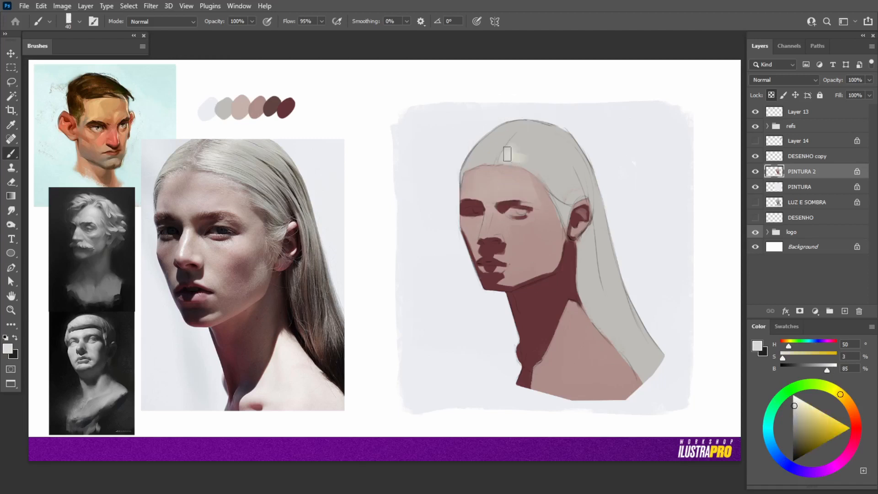
{"action": "mouse_move", "coordinate": [512, 148]}
{"action": "left_mouse_down"}
{"action": "mouse_move", "coordinate": [541, 162]}
{"action": "mouse_move", "coordinate": [511, 153]}
{"action": "mouse_move", "coordinate": [526, 138]}
{"action": "mouse_move", "coordinate": [531, 154]}
{"action": "mouse_move", "coordinate": [494, 138]}
{"action": "mouse_move", "coordinate": [499, 130]}
{"action": "mouse_move", "coordinate": [484, 153]}
{"action": "left_mouse_up"}
{"action": "key", "text": "bracketleft"}
{"action": "key", "text": "bracketleft"}
{"action": "key", "text": "bracketleft"}
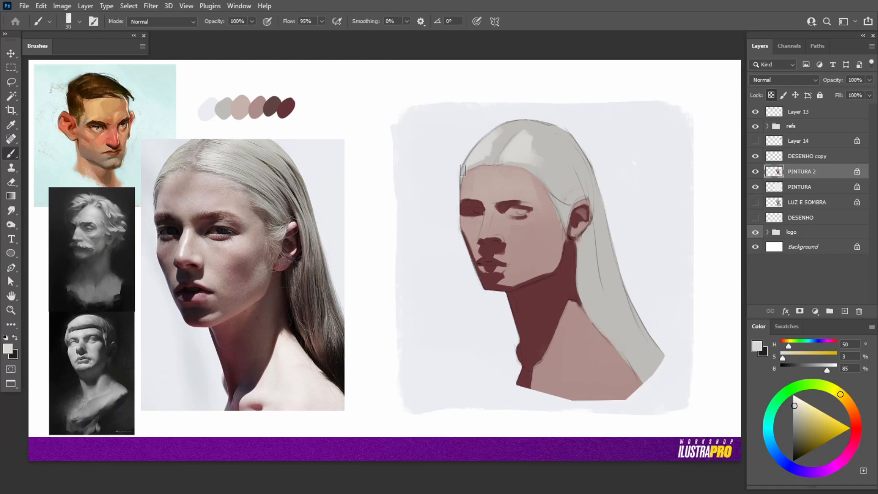
{"action": "key", "text": "bracketleft"}
Pick a mid grey (H 50, S 2, B 62) and shade the hair parting down to the forehead with a 25 px brush
{"action": "left_click", "coordinate": [496, 151], "text": "alt"}
{"action": "left_click", "coordinate": [794, 421]}
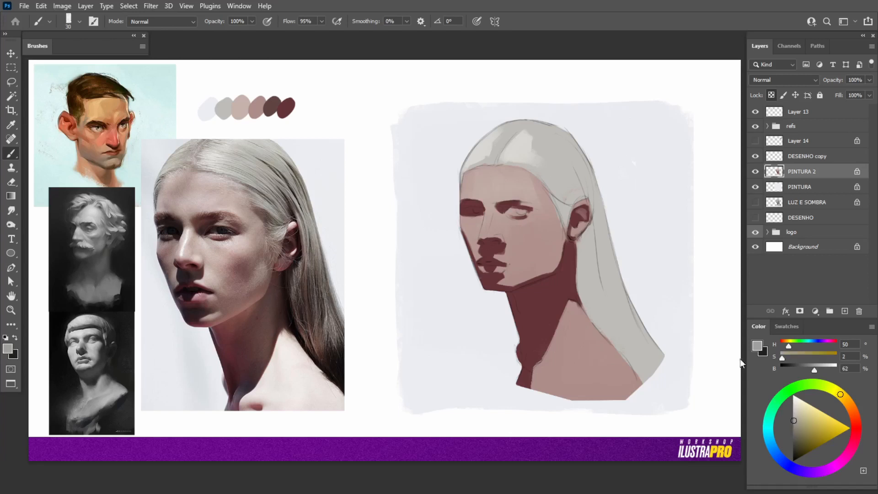
{"action": "key", "text": "bracketleft"}
{"action": "mouse_move", "coordinate": [509, 140]}
{"action": "left_mouse_down"}
{"action": "mouse_move", "coordinate": [497, 157]}
{"action": "mouse_move", "coordinate": [511, 131]}
{"action": "mouse_move", "coordinate": [489, 161]}
{"action": "left_mouse_up"}
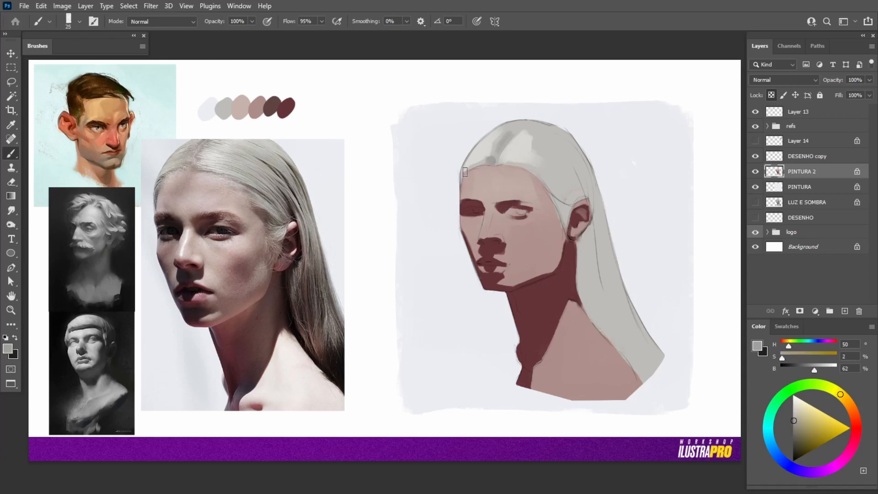
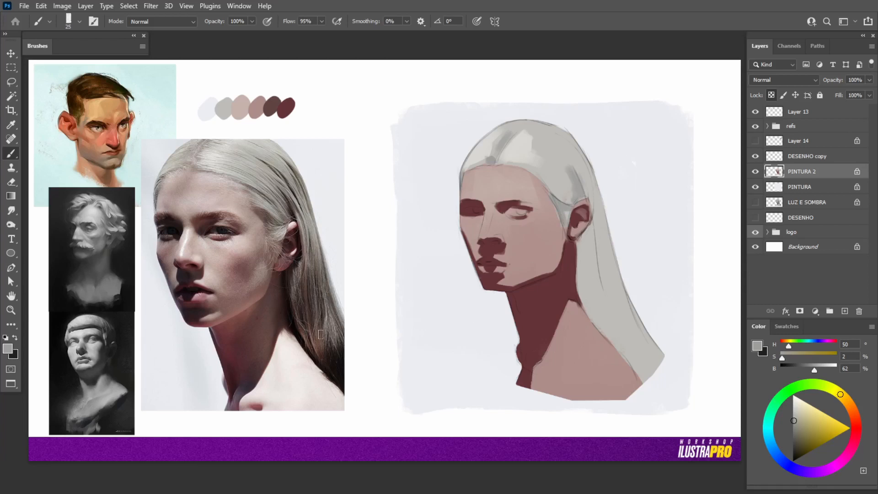
Shade the long hair from below the ear down to the ends with the mid grey, enlarging the brush to 60 px
{"action": "mouse_move", "coordinate": [580, 250]}
{"action": "left_mouse_down"}
{"action": "mouse_move", "coordinate": [582, 300]}
{"action": "mouse_move", "coordinate": [584, 261]}
{"action": "mouse_move", "coordinate": [586, 269]}
{"action": "left_mouse_up"}
{"action": "key", "text": "bracketright"}
{"action": "key", "text": "bracketright"}
{"action": "key", "text": "bracketright"}
{"action": "key", "text": "bracketright"}
{"action": "key", "text": "bracketright"}
{"action": "key", "text": "bracketright"}
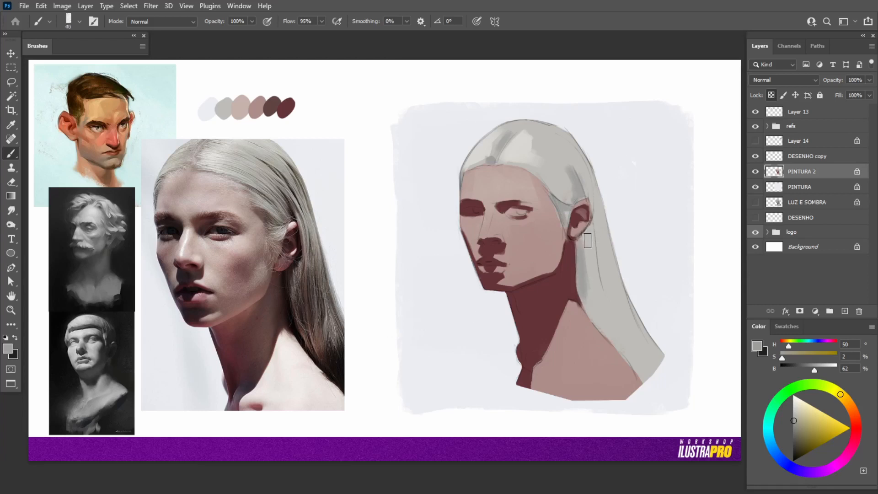
{"action": "left_click_drag", "start_coordinate": [588, 240], "coordinate": [601, 297]}
{"action": "mouse_move", "coordinate": [587, 260]}
{"action": "left_mouse_down"}
{"action": "mouse_move", "coordinate": [590, 280]}
{"action": "mouse_move", "coordinate": [598, 258]}
{"action": "mouse_move", "coordinate": [630, 329]}
{"action": "mouse_move", "coordinate": [612, 269]}
{"action": "mouse_move", "coordinate": [640, 346]}
{"action": "mouse_move", "coordinate": [602, 315]}
{"action": "mouse_move", "coordinate": [618, 315]}
{"action": "mouse_move", "coordinate": [600, 300]}
{"action": "mouse_move", "coordinate": [631, 354]}
{"action": "mouse_move", "coordinate": [605, 326]}
{"action": "mouse_move", "coordinate": [643, 339]}
{"action": "mouse_move", "coordinate": [614, 332]}
{"action": "mouse_move", "coordinate": [658, 369]}
{"action": "left_mouse_up"}
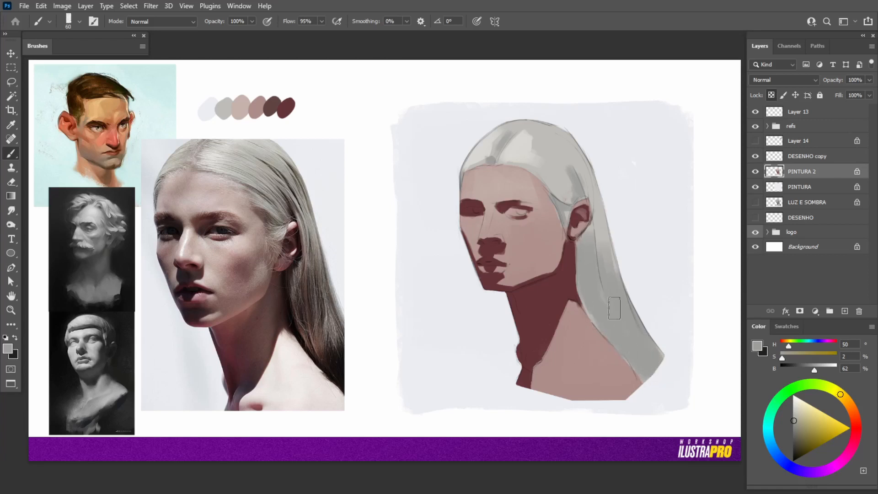
Choose a near-black tone and paint a dark contour along the hair's inner edge beside the neck and shoulder, using a 20 px brush
{"action": "left_click_drag", "start_coordinate": [796, 436], "coordinate": [793, 450]}
{"action": "key", "text": "bracketleft"}
{"action": "key", "text": "bracketleft"}
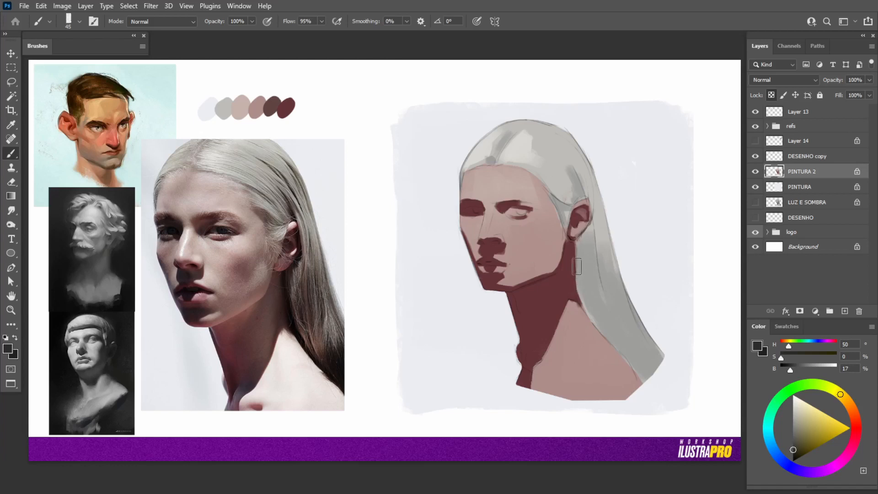
{"action": "mouse_move", "coordinate": [577, 254]}
{"action": "left_mouse_down"}
{"action": "mouse_move", "coordinate": [589, 311]}
{"action": "mouse_move", "coordinate": [579, 289]}
{"action": "mouse_move", "coordinate": [610, 340]}
{"action": "mouse_move", "coordinate": [584, 309]}
{"action": "mouse_move", "coordinate": [613, 343]}
{"action": "left_mouse_up"}
{"action": "left_click", "coordinate": [569, 310], "text": "alt"}
{"action": "left_click", "coordinate": [594, 318], "text": "alt"}
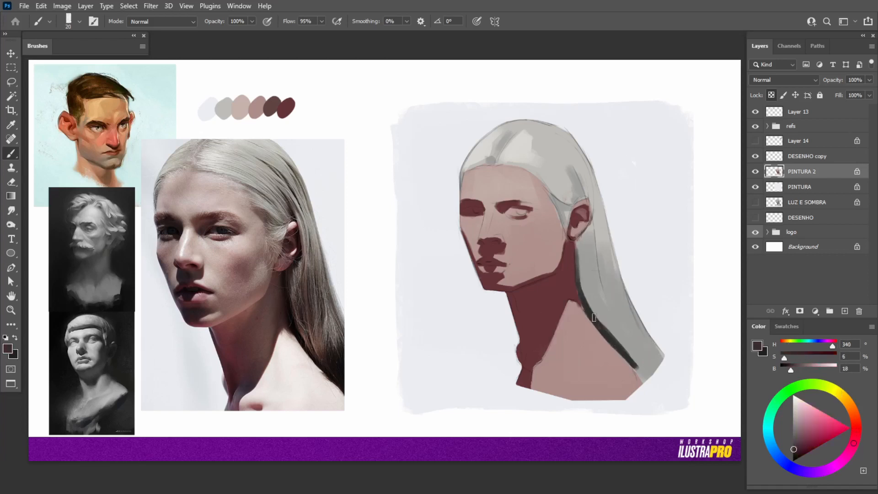
{"action": "mouse_move", "coordinate": [624, 355]}
{"action": "left_mouse_down"}
{"action": "mouse_move", "coordinate": [640, 374]}
{"action": "mouse_move", "coordinate": [633, 367]}
{"action": "left_mouse_up"}
{"action": "left_click_drag", "start_coordinate": [576, 254], "coordinate": [588, 301]}
{"action": "mouse_move", "coordinate": [577, 246]}
{"action": "left_mouse_down"}
{"action": "mouse_move", "coordinate": [606, 325]}
{"action": "mouse_move", "coordinate": [584, 296]}
{"action": "mouse_move", "coordinate": [618, 341]}
{"action": "left_mouse_up"}
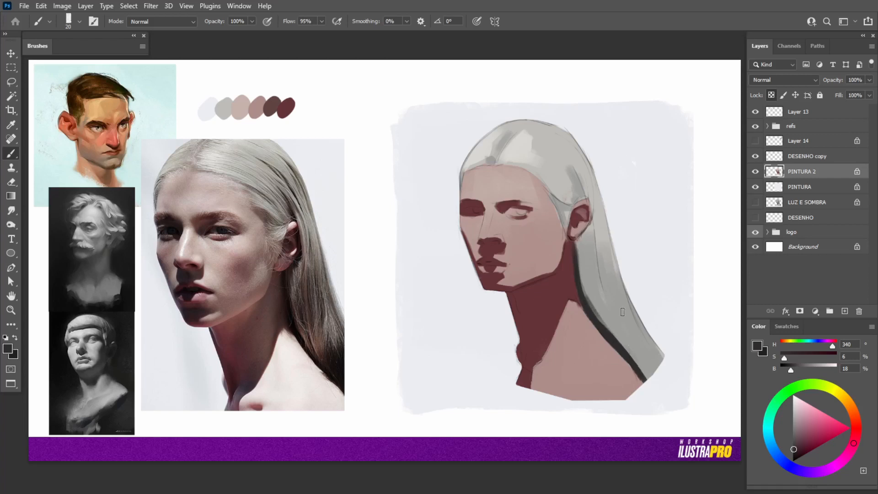
Darken the hair ends over the shoulder with near-black strokes using a 40 px brush
{"action": "key", "text": "bracketright"}
{"action": "key", "text": "bracketright"}
{"action": "left_click_drag", "start_coordinate": [628, 320], "coordinate": [645, 380]}
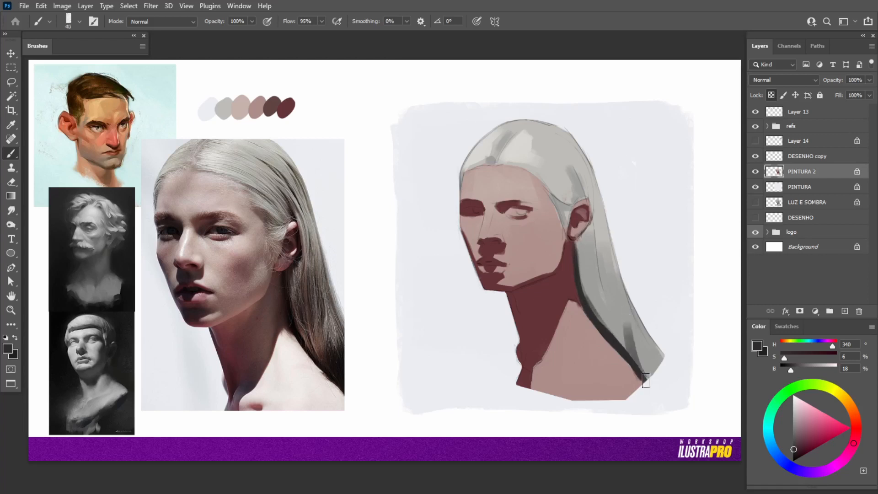
{"action": "left_click_drag", "start_coordinate": [628, 339], "coordinate": [646, 373]}
{"action": "mouse_move", "coordinate": [629, 331]}
{"action": "left_mouse_down"}
{"action": "mouse_move", "coordinate": [645, 351]}
{"action": "mouse_move", "coordinate": [645, 343]}
{"action": "mouse_move", "coordinate": [662, 377]}
{"action": "mouse_move", "coordinate": [626, 323]}
{"action": "mouse_move", "coordinate": [658, 370]}
{"action": "mouse_move", "coordinate": [630, 324]}
{"action": "mouse_move", "coordinate": [650, 373]}
{"action": "mouse_move", "coordinate": [643, 371]}
{"action": "mouse_move", "coordinate": [624, 319]}
{"action": "mouse_move", "coordinate": [650, 383]}
{"action": "mouse_move", "coordinate": [633, 332]}
{"action": "mouse_move", "coordinate": [653, 341]}
{"action": "left_mouse_up"}
Paint thin near-black accents in the hair above and behind the ear with a smaller brush
{"action": "key", "text": "bracketleft"}
{"action": "key", "text": "bracketleft"}
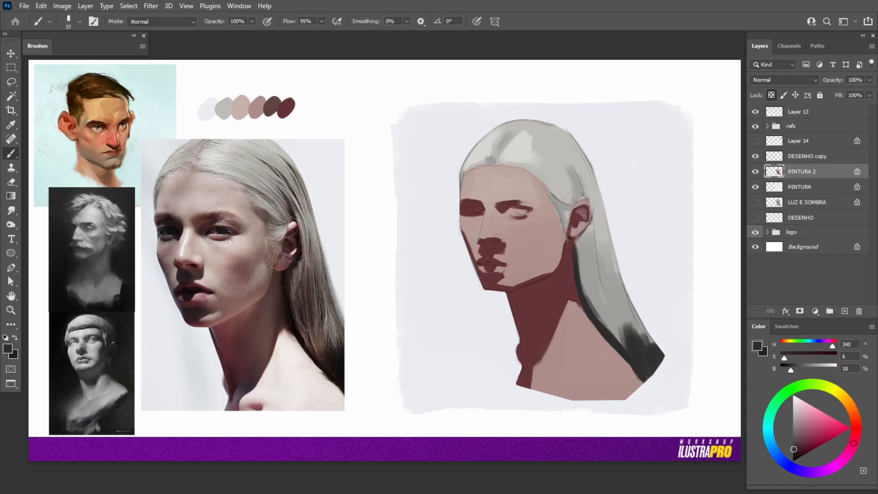
{"action": "left_click_drag", "start_coordinate": [583, 190], "coordinate": [576, 177]}
{"action": "left_click_drag", "start_coordinate": [591, 212], "coordinate": [591, 226]}
{"action": "left_click_drag", "start_coordinate": [589, 229], "coordinate": [575, 263]}
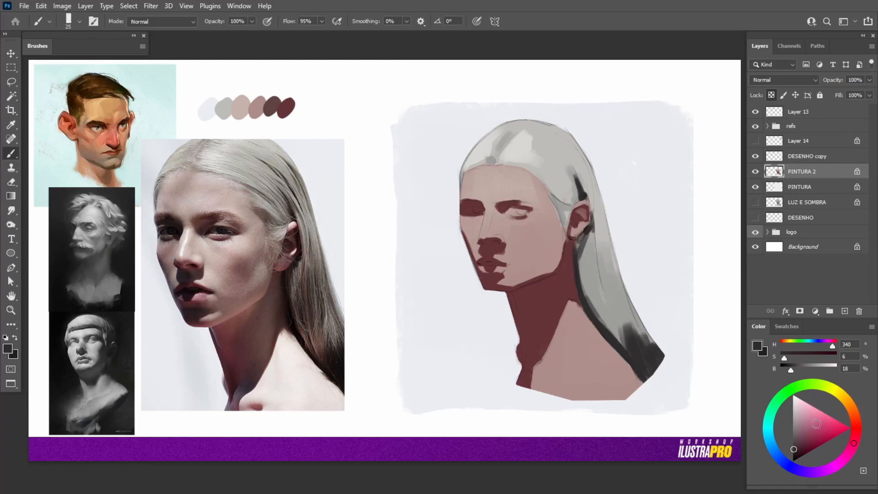
Mix a dark warm brown (H 28, S 19, B 31) and brush it through the long hair behind the neck with a 50 px brush
{"action": "left_click", "coordinate": [800, 439]}
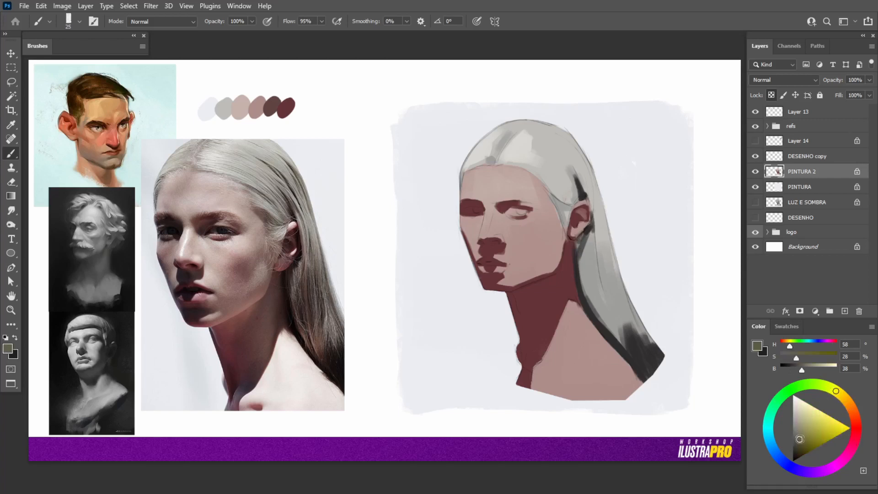
{"action": "left_click_drag", "start_coordinate": [844, 402], "coordinate": [851, 407]}
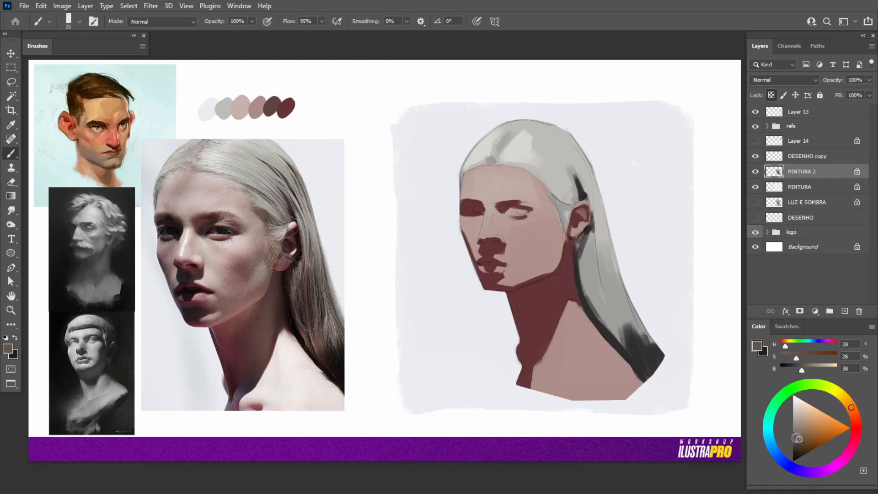
{"action": "left_click", "coordinate": [798, 440]}
{"action": "left_click", "coordinate": [584, 253], "text": "alt"}
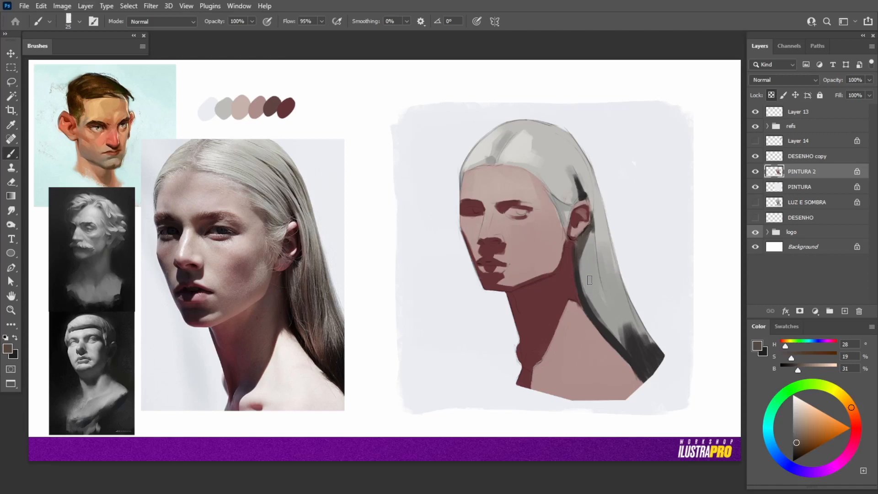
{"action": "key", "text": "bracketright"}
{"action": "key", "text": "bracketright"}
{"action": "mouse_move", "coordinate": [591, 275]}
{"action": "left_mouse_down"}
{"action": "mouse_move", "coordinate": [587, 293]}
{"action": "mouse_move", "coordinate": [582, 274]}
{"action": "mouse_move", "coordinate": [608, 322]}
{"action": "mouse_move", "coordinate": [594, 275]}
{"action": "left_mouse_up"}
{"action": "left_click_drag", "start_coordinate": [604, 316], "coordinate": [622, 348]}
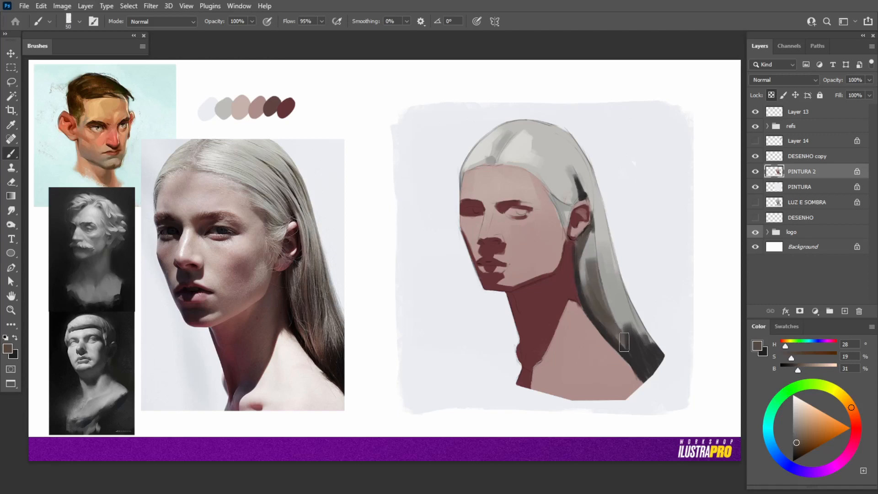
Brush sampled grey-brown and near-black tones through the long hair behind the neck to blend its dark areas
{"action": "left_click", "coordinate": [588, 324], "text": "alt"}
{"action": "mouse_move", "coordinate": [590, 257]}
{"action": "left_mouse_down"}
{"action": "mouse_move", "coordinate": [598, 310]}
{"action": "mouse_move", "coordinate": [593, 264]}
{"action": "mouse_move", "coordinate": [603, 316]}
{"action": "mouse_move", "coordinate": [600, 253]}
{"action": "mouse_move", "coordinate": [616, 334]}
{"action": "mouse_move", "coordinate": [600, 250]}
{"action": "mouse_move", "coordinate": [618, 328]}
{"action": "mouse_move", "coordinate": [633, 348]}
{"action": "mouse_move", "coordinate": [604, 258]}
{"action": "mouse_move", "coordinate": [642, 333]}
{"action": "mouse_move", "coordinate": [602, 234]}
{"action": "mouse_move", "coordinate": [625, 311]}
{"action": "mouse_move", "coordinate": [598, 221]}
{"action": "mouse_move", "coordinate": [624, 329]}
{"action": "mouse_move", "coordinate": [623, 316]}
{"action": "mouse_move", "coordinate": [632, 350]}
{"action": "mouse_move", "coordinate": [607, 275]}
{"action": "mouse_move", "coordinate": [643, 331]}
{"action": "left_mouse_up"}
{"action": "left_click", "coordinate": [641, 350], "text": "alt"}
{"action": "key", "text": "bracketright"}
{"action": "key", "text": "bracketright"}
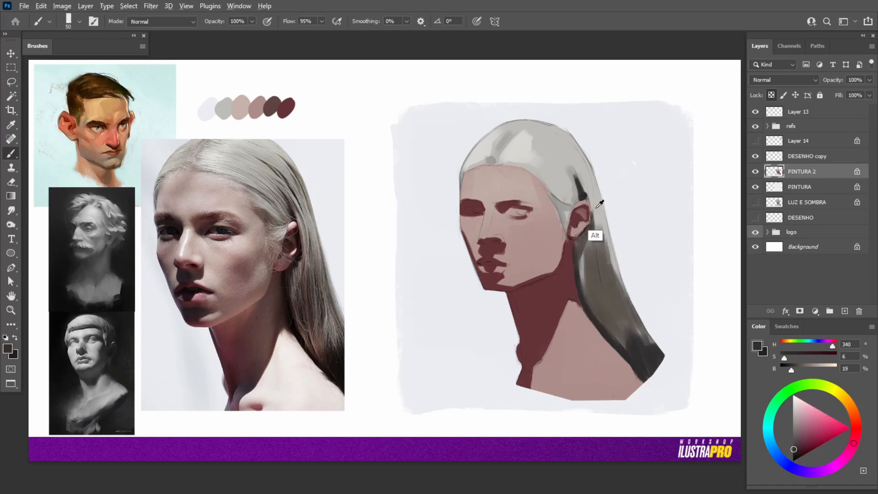
Blend light grey (H 50, S 3, B 75) into the outer hair behind the ear with a 60 px brush
{"action": "key", "text": "bracketleft"}
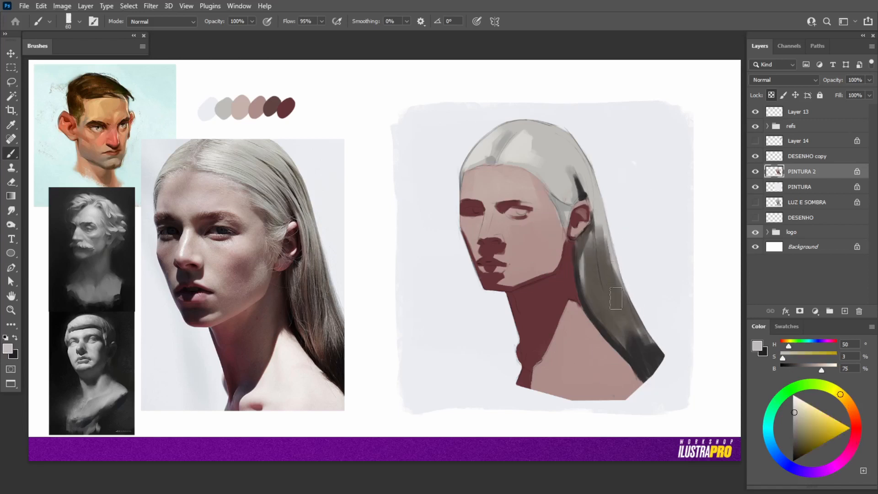
{"action": "mouse_move", "coordinate": [618, 302]}
{"action": "left_mouse_down"}
{"action": "mouse_move", "coordinate": [634, 319]}
{"action": "mouse_move", "coordinate": [611, 277]}
{"action": "mouse_move", "coordinate": [647, 340]}
{"action": "mouse_move", "coordinate": [611, 269]}
{"action": "mouse_move", "coordinate": [623, 307]}
{"action": "mouse_move", "coordinate": [650, 337]}
{"action": "mouse_move", "coordinate": [620, 297]}
{"action": "mouse_move", "coordinate": [638, 336]}
{"action": "mouse_move", "coordinate": [618, 290]}
{"action": "mouse_move", "coordinate": [657, 345]}
{"action": "mouse_move", "coordinate": [619, 303]}
{"action": "mouse_move", "coordinate": [625, 312]}
{"action": "mouse_move", "coordinate": [621, 304]}
{"action": "mouse_move", "coordinate": [668, 357]}
{"action": "mouse_move", "coordinate": [628, 308]}
{"action": "mouse_move", "coordinate": [658, 347]}
{"action": "mouse_move", "coordinate": [565, 157]}
{"action": "left_mouse_up"}
{"action": "left_click", "coordinate": [627, 321], "text": "alt"}
Paint thin dark strands (H 30, S 12, B 38) from the back of the crown past the ear with a 20 px brush
{"action": "left_click", "coordinate": [600, 247], "text": "alt"}
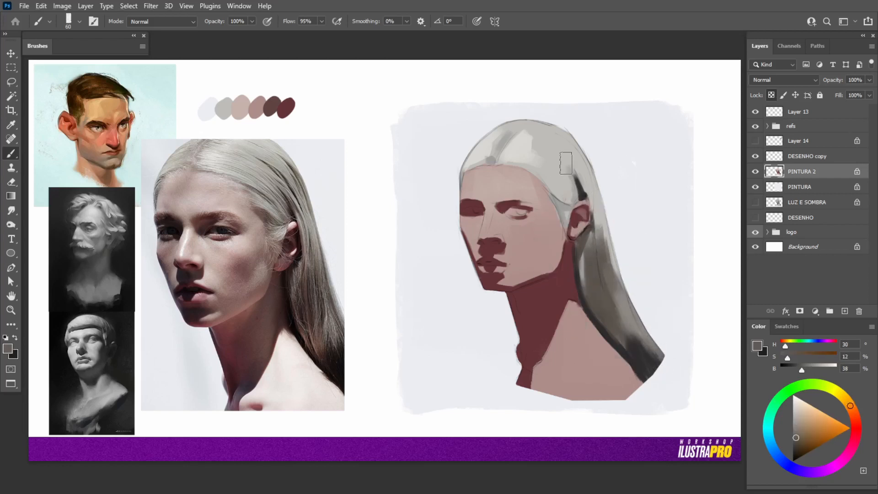
{"action": "key", "text": "bracketleft"}
{"action": "key", "text": "bracketleft"}
{"action": "key", "text": "bracketleft"}
{"action": "key", "text": "bracketleft"}
{"action": "left_click_drag", "start_coordinate": [577, 158], "coordinate": [604, 233]}
{"action": "left_click_drag", "start_coordinate": [590, 185], "coordinate": [606, 230]}
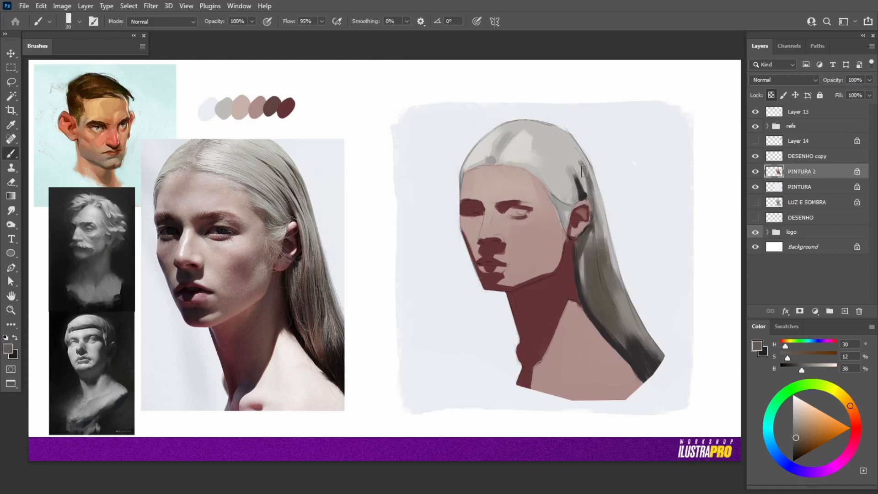
Refine the hair on the crown and above the ear with sampled greys, using 35 px and 25 px brushes
{"action": "left_click", "coordinate": [575, 148], "text": "alt"}
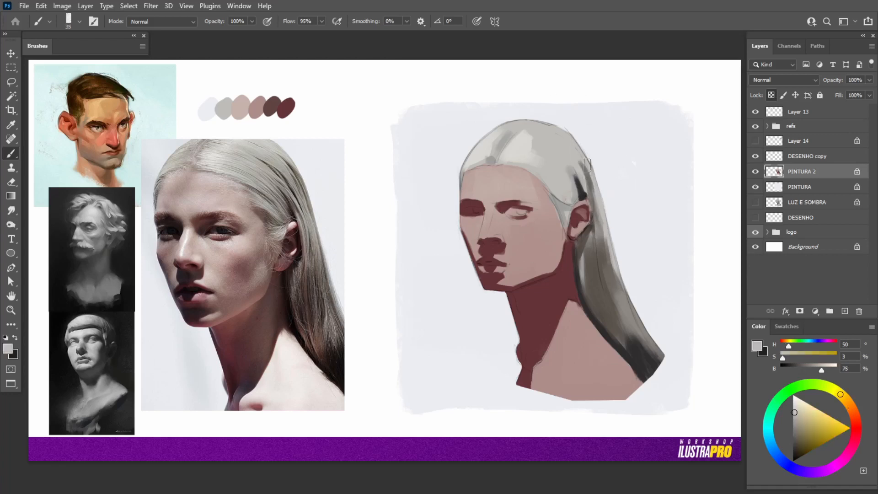
{"action": "left_click", "coordinate": [594, 257], "text": "alt"}
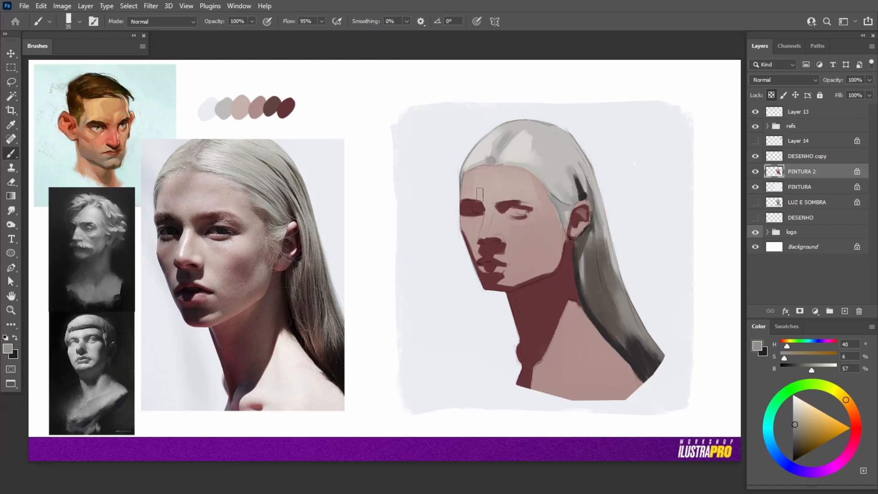
{"action": "key", "text": "bracketleft"}
{"action": "left_click", "coordinate": [545, 179], "text": "alt"}
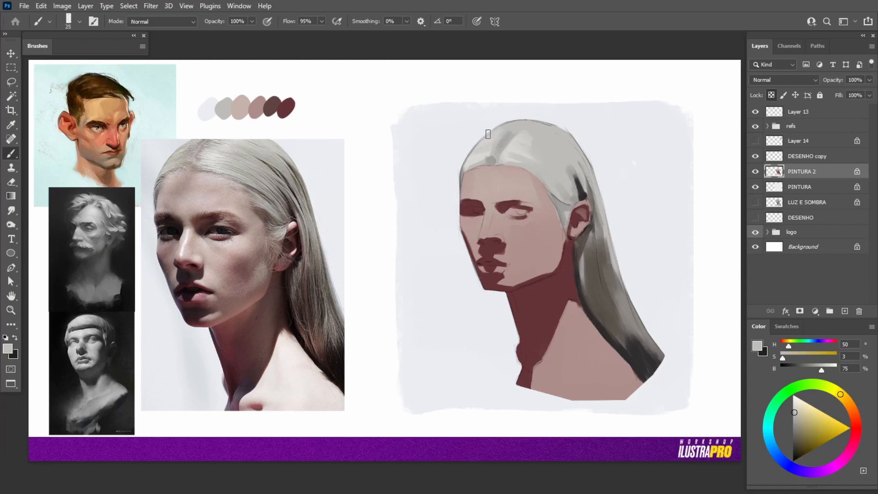
{"action": "left_click", "coordinate": [519, 172], "text": "alt"}
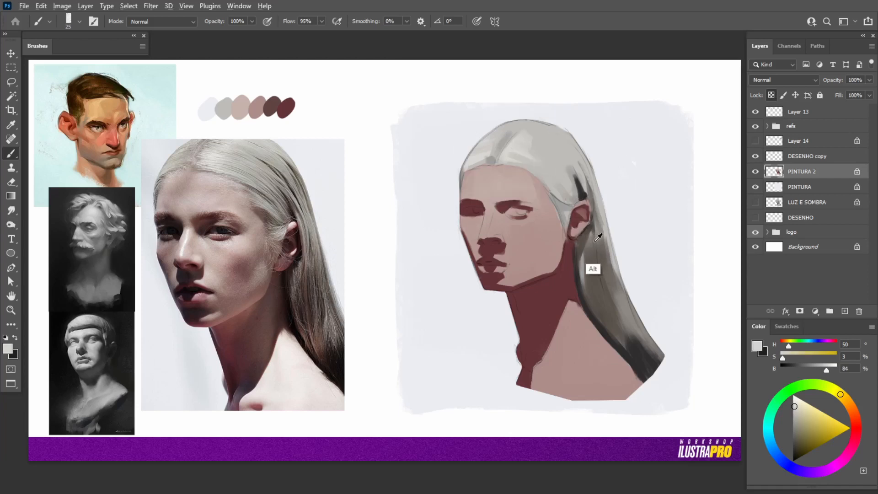
Define the hair parting and hairline strands in dark grey (H 33, S 10, B 45) at 15 px, and tint the parting with skin tone
{"action": "left_click", "coordinate": [589, 269], "text": "alt"}
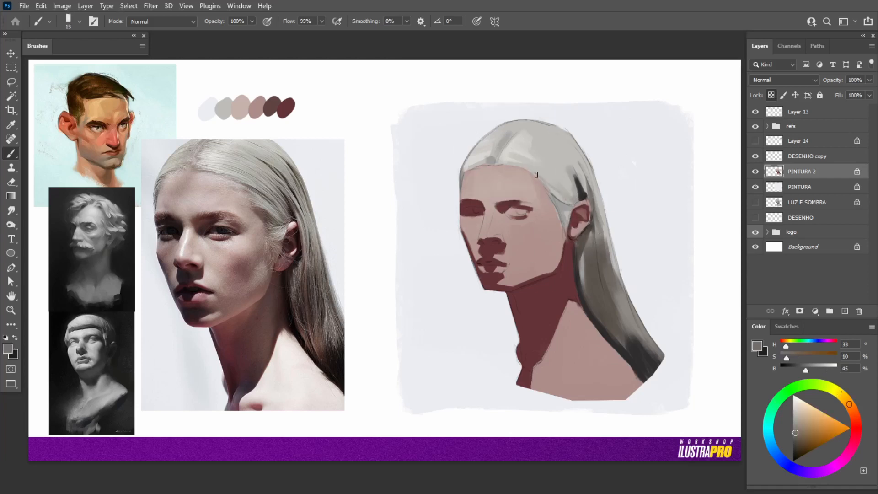
{"action": "left_click_drag", "start_coordinate": [524, 170], "coordinate": [573, 201]}
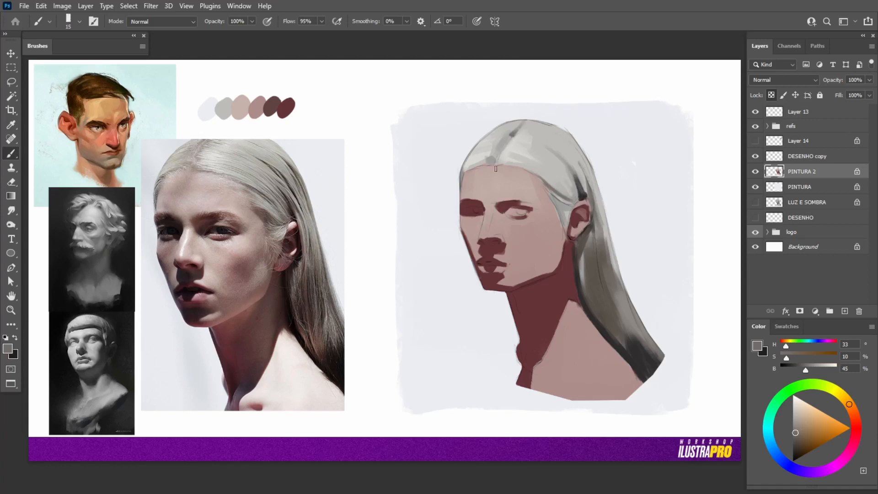
{"action": "left_click", "coordinate": [498, 175], "text": "alt"}
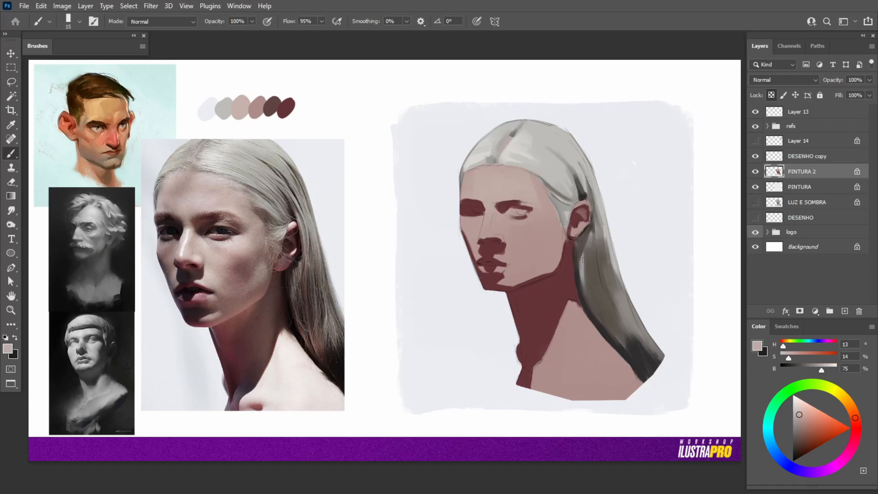
Paint a reddish shadow on the temple beside the hairline, mixing sampled dark red, palette brown and skin tones
{"action": "key", "text": "bracketright"}
{"action": "left_click", "coordinate": [564, 274], "text": "alt"}
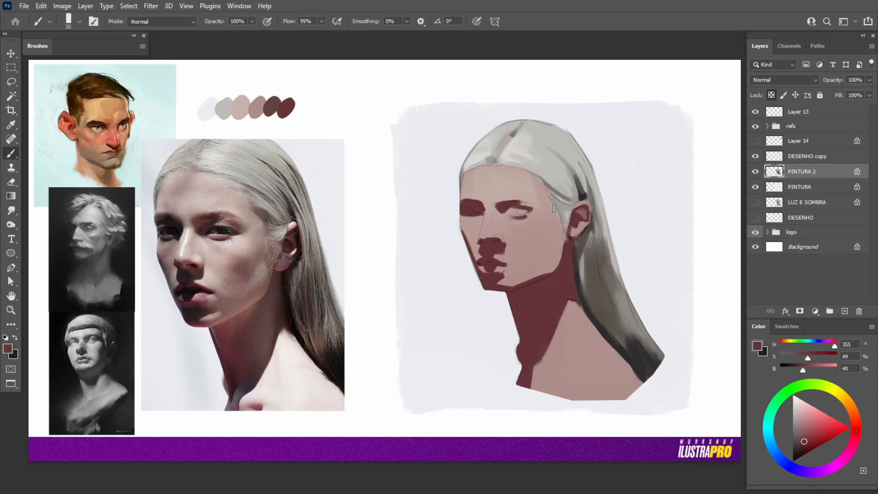
{"action": "mouse_move", "coordinate": [554, 206]}
{"action": "left_mouse_down"}
{"action": "mouse_move", "coordinate": [550, 198]}
{"action": "mouse_move", "coordinate": [556, 203]}
{"action": "left_mouse_up"}
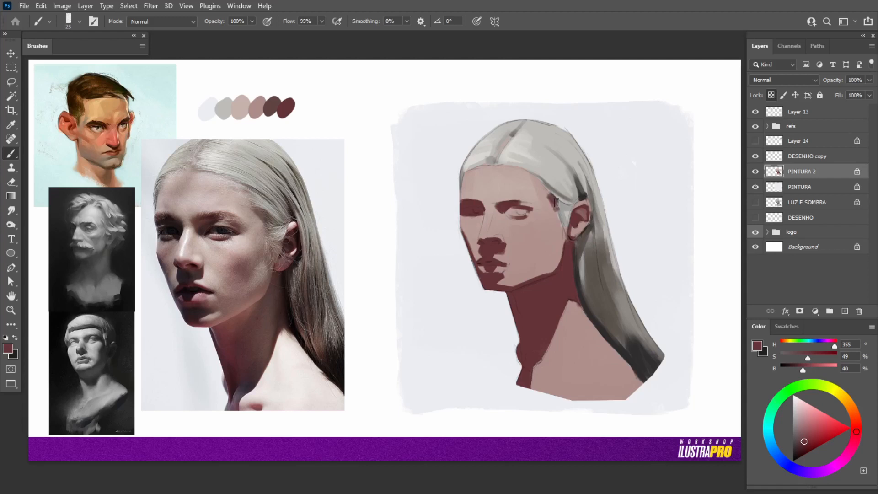
{"action": "left_click", "coordinate": [262, 111], "text": "alt"}
{"action": "left_click", "coordinate": [559, 205], "text": "alt"}
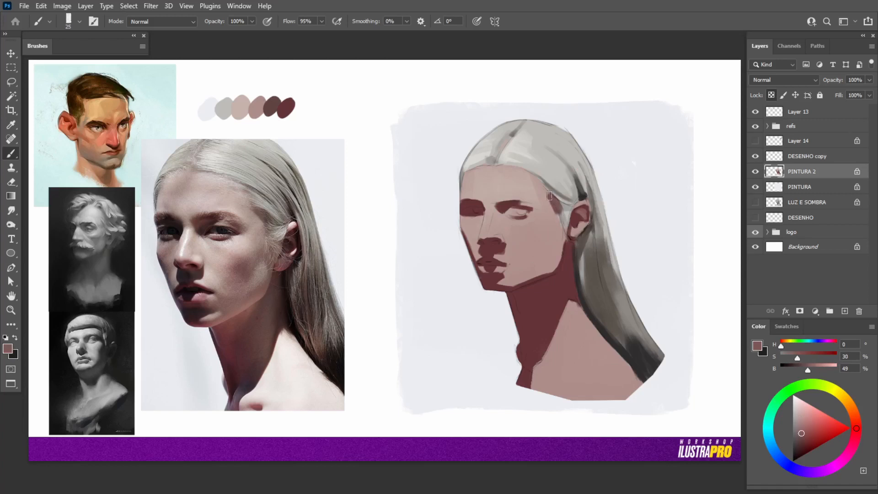
{"action": "left_click", "coordinate": [554, 208], "text": "alt"}
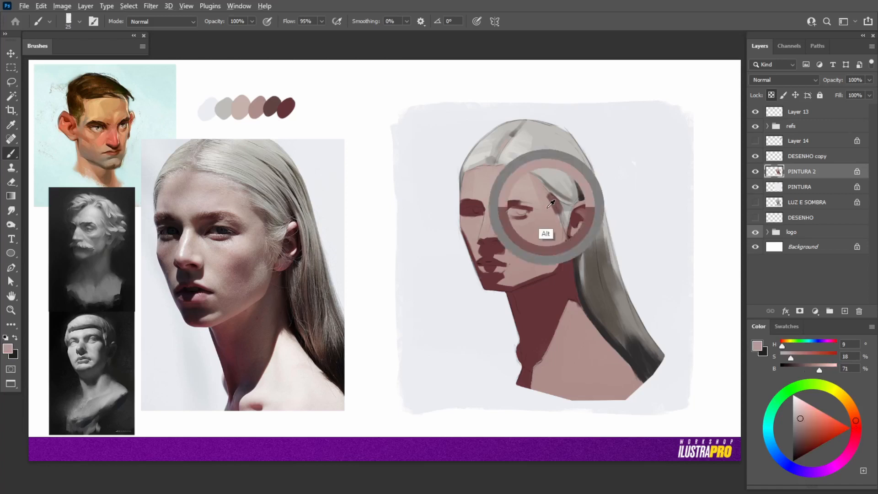
{"action": "left_click", "coordinate": [564, 237], "text": "alt"}
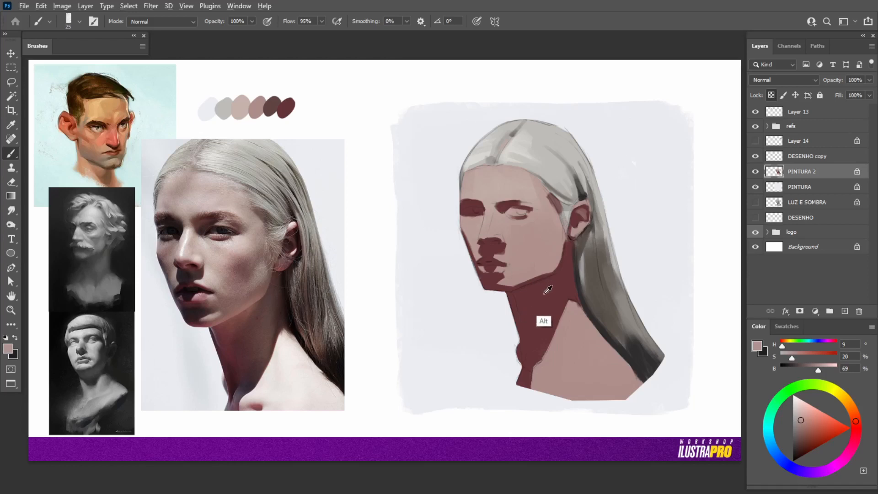
Mix a skin halftone (H 3, S 26, B 59) on the lower cheek from the neck shadow and the photo's skin tone
{"action": "left_click", "coordinate": [543, 318], "text": "alt"}
{"action": "left_click_drag", "start_coordinate": [538, 262], "coordinate": [535, 264]}
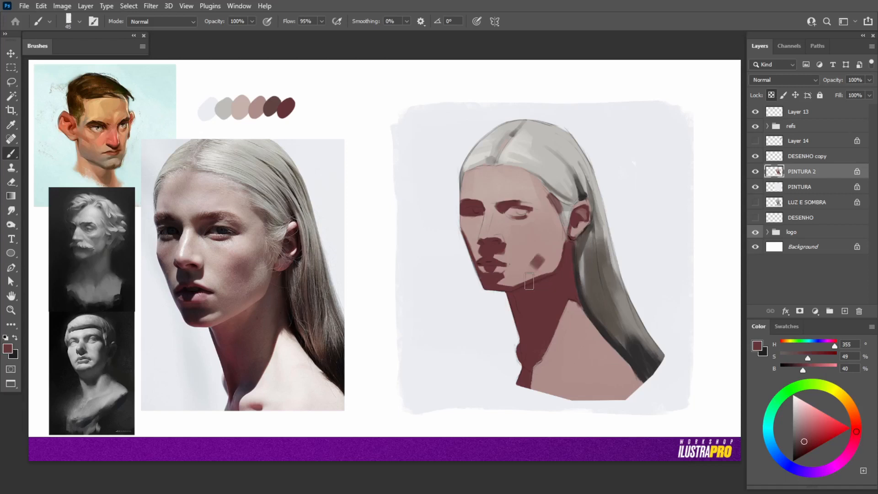
{"action": "left_click", "coordinate": [238, 298], "text": "alt"}
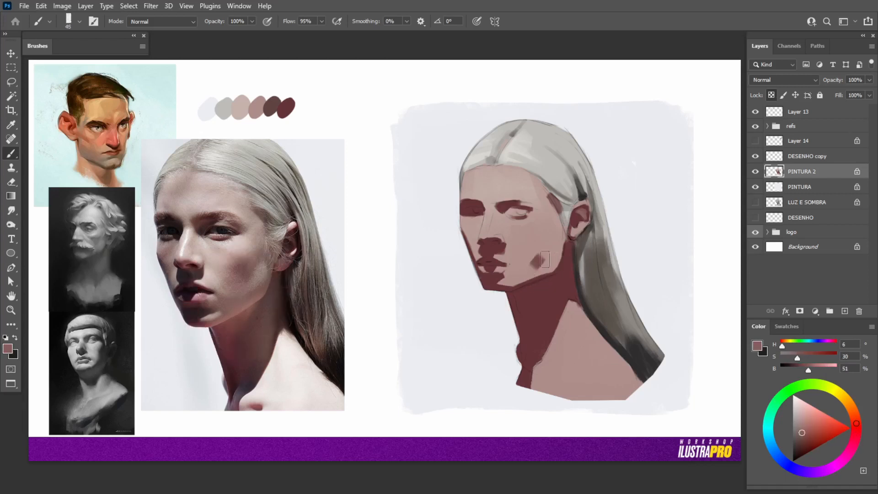
{"action": "left_click_drag", "start_coordinate": [545, 260], "coordinate": [535, 266]}
{"action": "left_click", "coordinate": [546, 252], "text": "alt"}
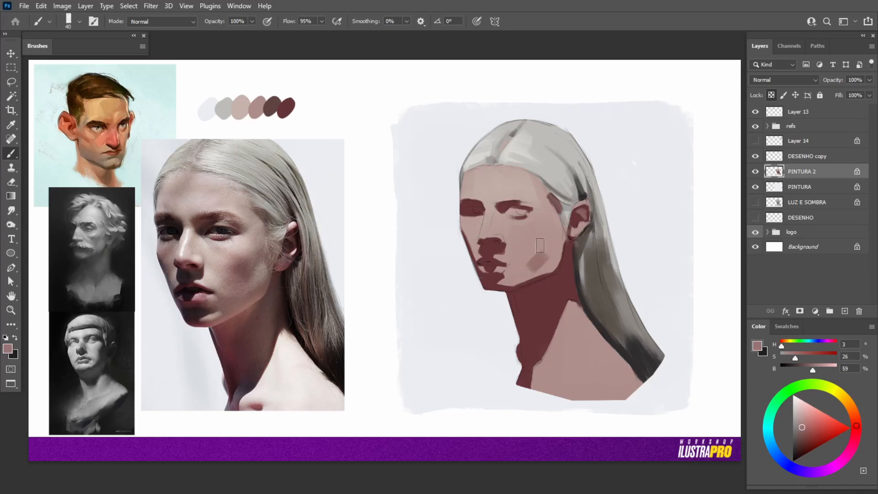
Fill the side plane of the cheek with the halftone and extend it along the jaw with a smaller brush
{"action": "mouse_move", "coordinate": [559, 224]}
{"action": "left_mouse_down"}
{"action": "mouse_move", "coordinate": [535, 239]}
{"action": "mouse_move", "coordinate": [526, 267]}
{"action": "mouse_move", "coordinate": [532, 243]}
{"action": "mouse_move", "coordinate": [544, 241]}
{"action": "mouse_move", "coordinate": [542, 260]}
{"action": "mouse_move", "coordinate": [557, 247]}
{"action": "left_mouse_up"}
{"action": "key", "text": "bracketleft"}
{"action": "key", "text": "bracketleft"}
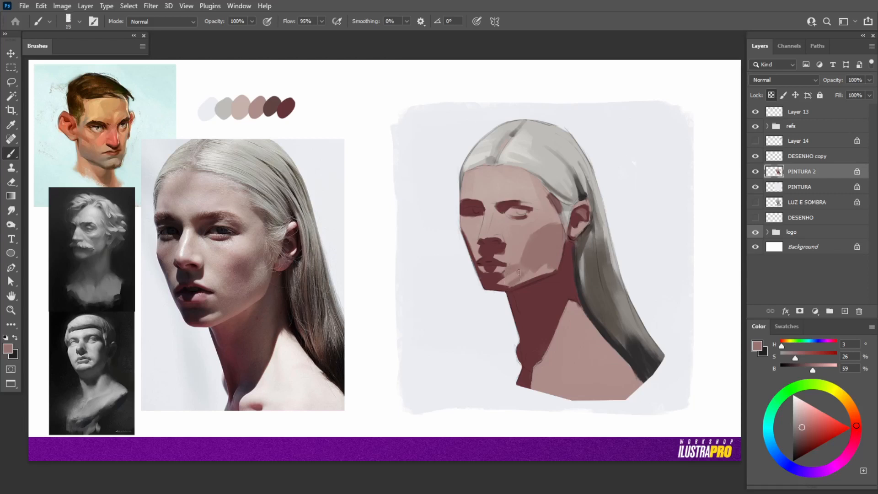
{"action": "left_click_drag", "start_coordinate": [550, 271], "coordinate": [529, 274]}
Fill the near eye socket with dark red (H 355, S 49, B 40) and shade the temple with the halftone (H 3, S 26, B 59)
{"action": "left_click", "coordinate": [503, 234], "text": "alt"}
{"action": "left_click_drag", "start_coordinate": [508, 213], "coordinate": [519, 211]}
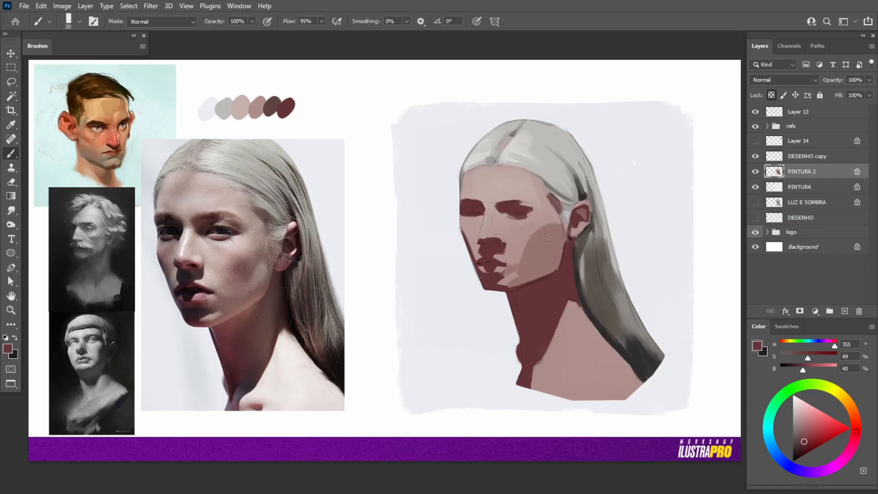
{"action": "key", "text": "bracketright"}
{"action": "left_click", "coordinate": [537, 205], "text": "alt"}
{"action": "left_click_drag", "start_coordinate": [540, 189], "coordinate": [554, 210]}
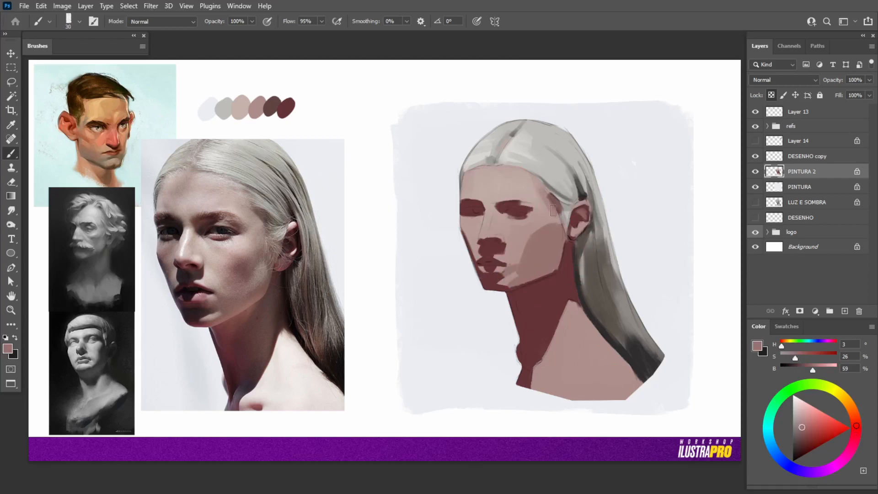
Shade the far side of the forehead with the halftone using a 45 px brush, softening it with H 5, S 20, B 65
{"action": "key", "text": "bracketright"}
{"action": "key", "text": "bracketright"}
{"action": "key", "text": "bracketright"}
{"action": "mouse_move", "coordinate": [495, 182]}
{"action": "left_mouse_down"}
{"action": "mouse_move", "coordinate": [487, 170]}
{"action": "mouse_move", "coordinate": [475, 189]}
{"action": "left_mouse_up"}
{"action": "left_click", "coordinate": [481, 173], "text": "alt"}
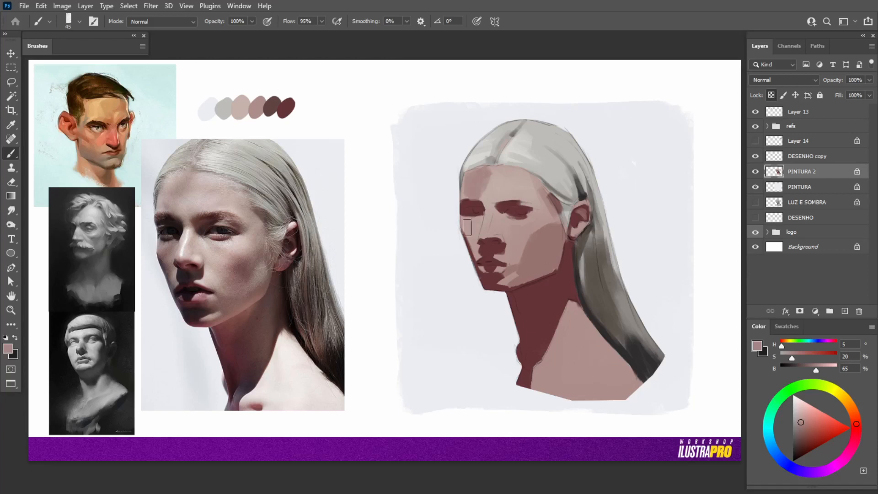
Shade below the far eye (H 5, S 20, B 65) and around the nose bridge (H 7, S 18, B 68) with a smaller brush
{"action": "key", "text": "bracketleft"}
{"action": "key", "text": "bracketleft"}
{"action": "key", "text": "bracketleft"}
{"action": "left_click_drag", "start_coordinate": [463, 222], "coordinate": [478, 223]}
{"action": "key", "text": "bracketleft"}
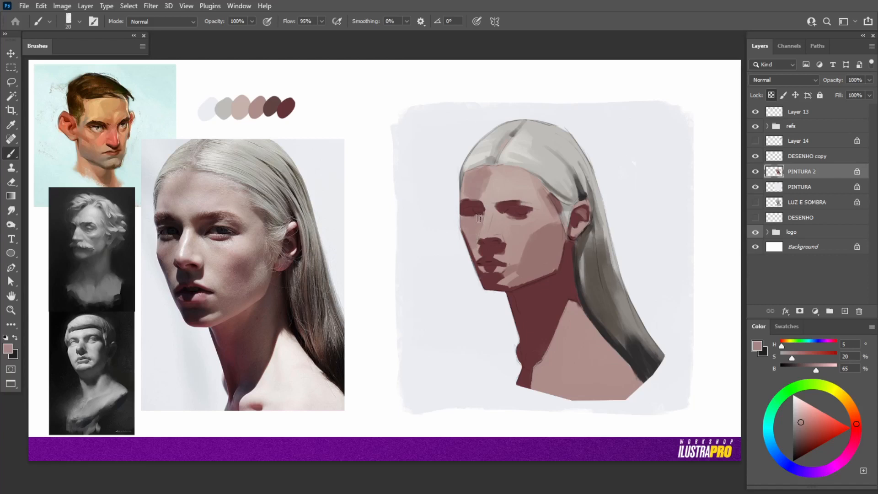
{"action": "left_click", "coordinate": [498, 215], "text": "alt"}
{"action": "key", "text": "bracketright"}
{"action": "left_click", "coordinate": [489, 206], "text": "alt"}
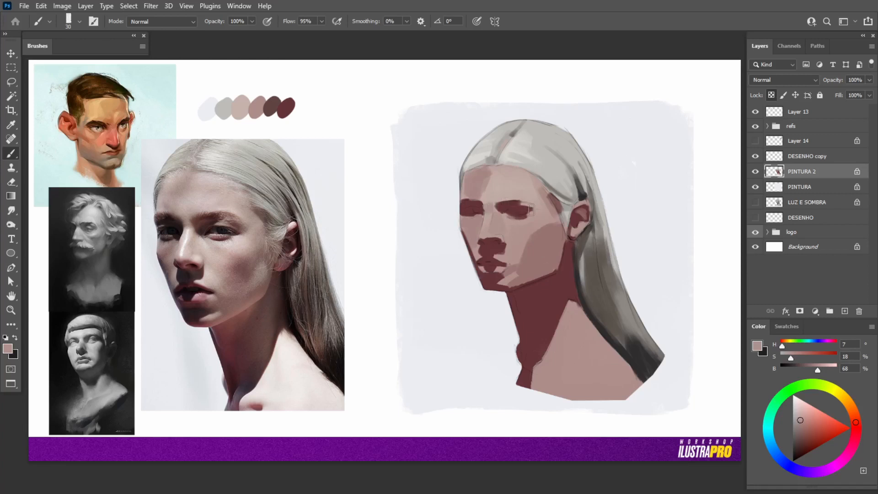
Mix a lighter skin tone (H 14, S 12, B 80) and brighten the middle of the forehead with a 50 px brush
{"action": "left_click", "coordinate": [505, 190], "text": "alt"}
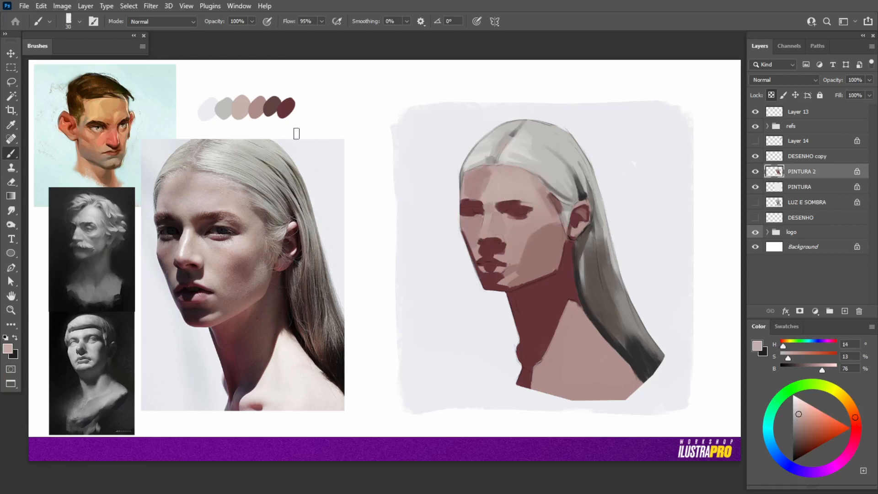
{"action": "left_click", "coordinate": [799, 411]}
{"action": "key", "text": "bracketright"}
{"action": "key", "text": "bracketright"}
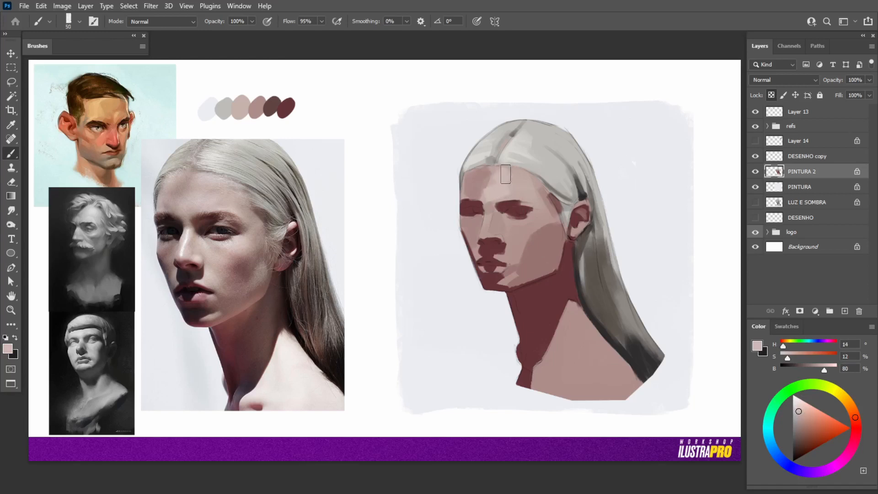
Mix a warm reddish brown (H 10, S 51, B 45) and paint both eyebrows with a 15 px brush
{"action": "key", "text": "bracketleft"}
{"action": "key", "text": "bracketleft"}
{"action": "key", "text": "bracketleft"}
{"action": "key", "text": "bracketleft"}
{"action": "key", "text": "bracketleft"}
{"action": "key", "text": "bracketleft"}
{"action": "left_click", "coordinate": [549, 309], "text": "alt"}
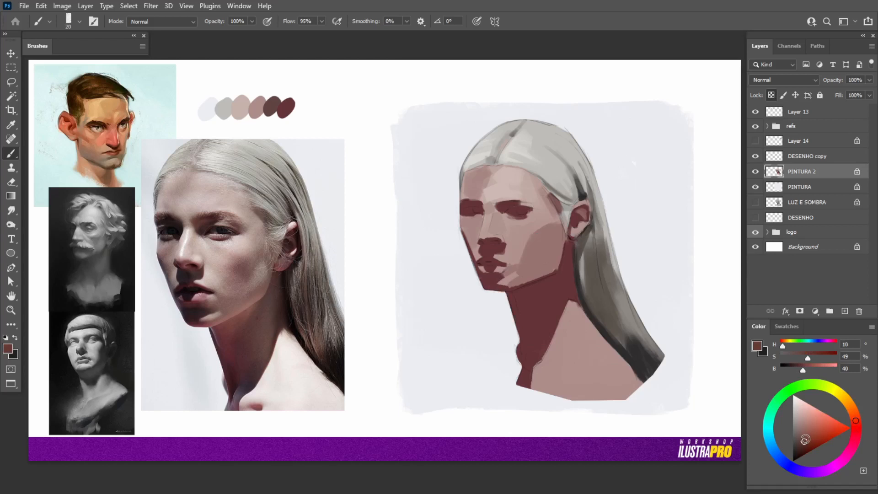
{"action": "left_click", "coordinate": [806, 439]}
{"action": "key", "text": "bracketleft"}
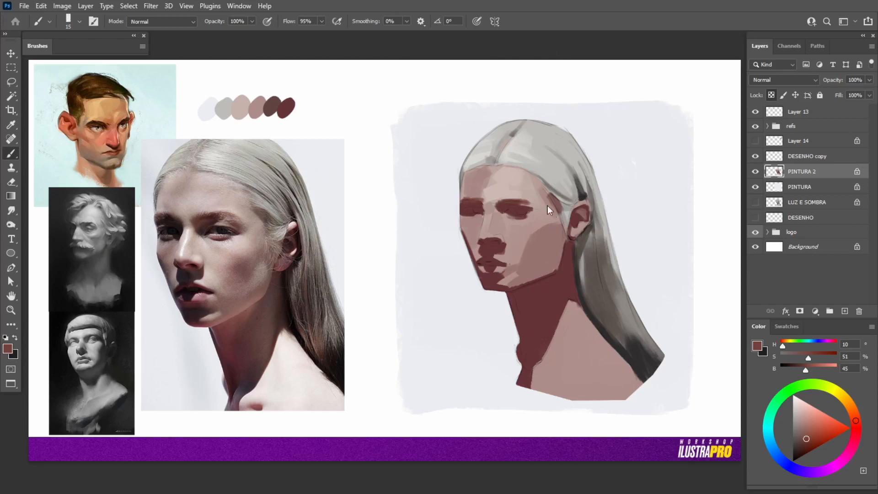
Undo the stray forehead dab and paint light skin tone (H 12, S 12, B 80) on the cheekbone below the near eye
{"action": "left_click", "coordinate": [496, 190]}
{"action": "left_click", "coordinate": [489, 198], "text": "alt"}
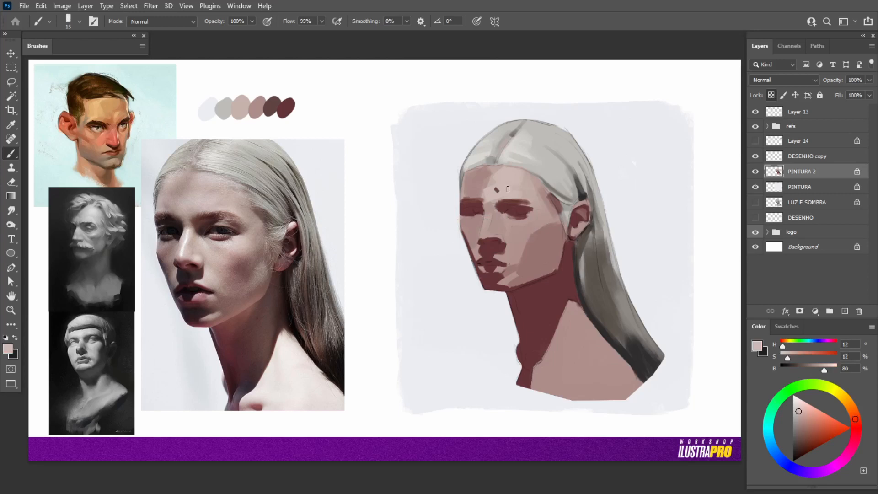
{"action": "key", "text": "ctrl+z"}
{"action": "key", "text": "bracketright"}
{"action": "mouse_move", "coordinate": [523, 226]}
{"action": "left_mouse_down"}
{"action": "mouse_move", "coordinate": [542, 216]}
{"action": "mouse_move", "coordinate": [532, 226]}
{"action": "left_mouse_up"}
{"action": "key", "text": "bracketleft"}
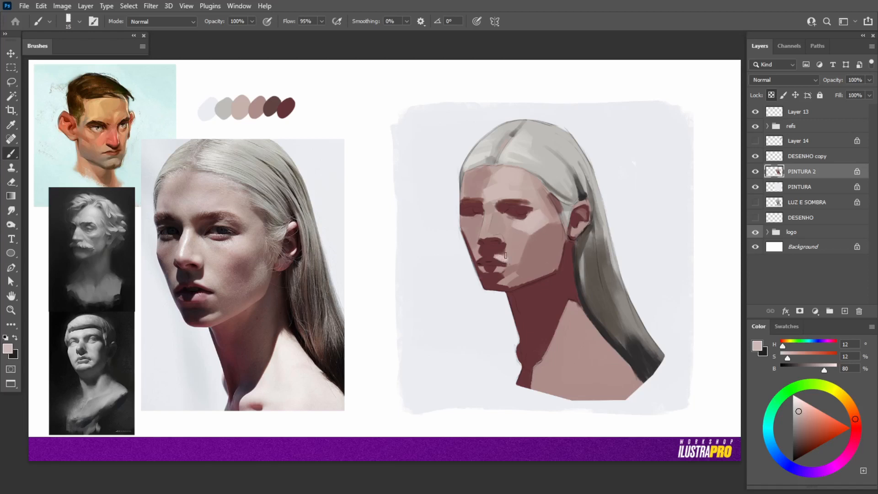
Extend the light skin tone over the cheek beside the nose and mouth, using a brush around 25 px
{"action": "key", "text": "bracketright"}
{"action": "key", "text": "bracketright"}
{"action": "key", "text": "bracketright"}
{"action": "key", "text": "bracketleft"}
{"action": "key", "text": "bracketleft"}
{"action": "key", "text": "bracketright"}
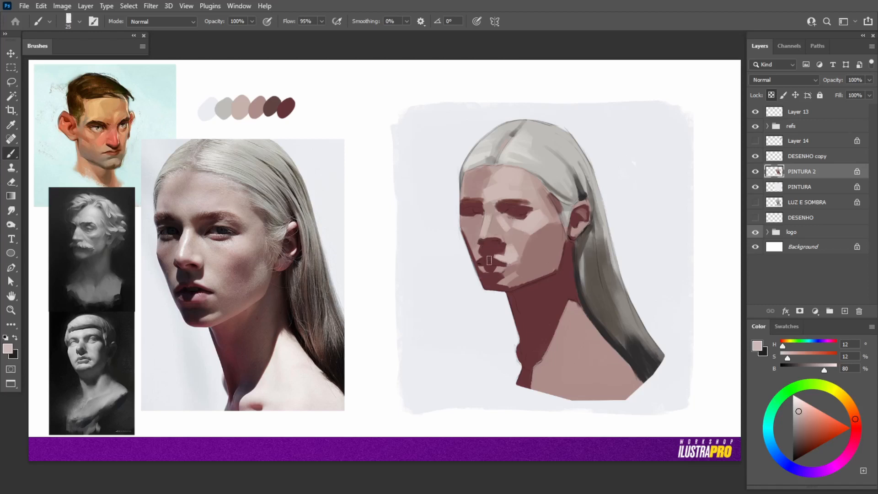
{"action": "key", "text": "alt"}
Cover the lit side of the neck and shoulder with the light skin tone using 60 px and 50 px brushes
{"action": "key", "text": "bracketright"}
{"action": "key", "text": "bracketright"}
{"action": "key", "text": "bracketright"}
{"action": "key", "text": "bracketright"}
{"action": "key", "text": "bracketright"}
{"action": "key", "text": "bracketright"}
{"action": "mouse_move", "coordinate": [571, 308]}
{"action": "left_mouse_down"}
{"action": "mouse_move", "coordinate": [586, 331]}
{"action": "mouse_move", "coordinate": [573, 309]}
{"action": "mouse_move", "coordinate": [609, 360]}
{"action": "mouse_move", "coordinate": [599, 361]}
{"action": "mouse_move", "coordinate": [596, 346]}
{"action": "mouse_move", "coordinate": [635, 396]}
{"action": "left_mouse_up"}
{"action": "key", "text": "bracketleft"}
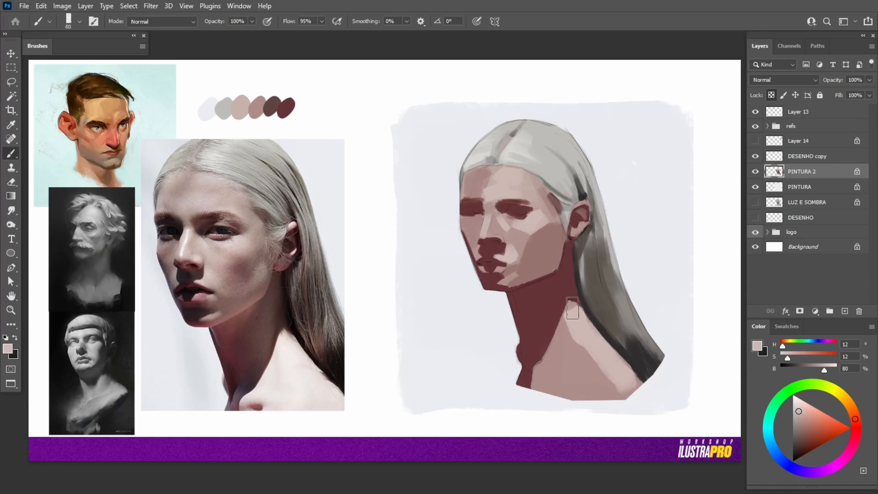
{"action": "mouse_move", "coordinate": [571, 308]}
{"action": "left_mouse_down"}
{"action": "mouse_move", "coordinate": [539, 386]}
{"action": "mouse_move", "coordinate": [566, 347]}
{"action": "mouse_move", "coordinate": [590, 394]}
{"action": "mouse_move", "coordinate": [598, 365]}
{"action": "mouse_move", "coordinate": [624, 395]}
{"action": "left_mouse_up"}
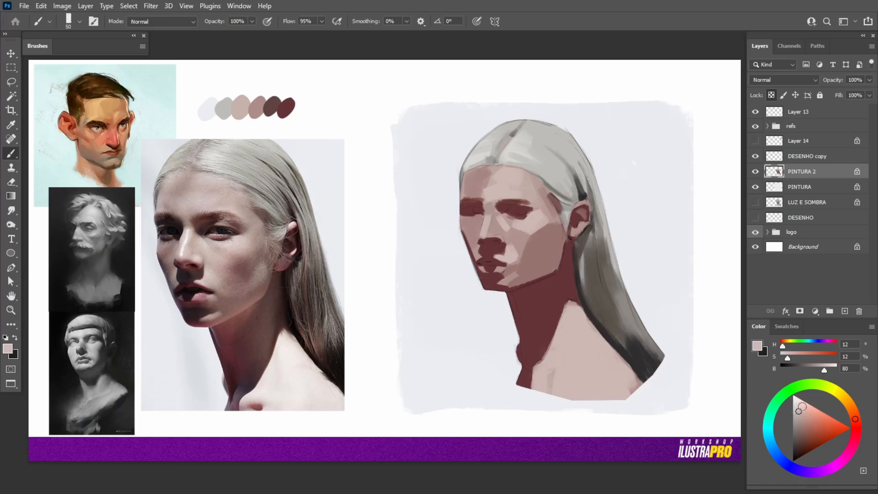
Lighten the skin tone to H 12, S 13, B 96 and paint initial highlights on the upper shoulder with an 80 px brush
{"action": "left_click_drag", "start_coordinate": [802, 406], "coordinate": [801, 401]}
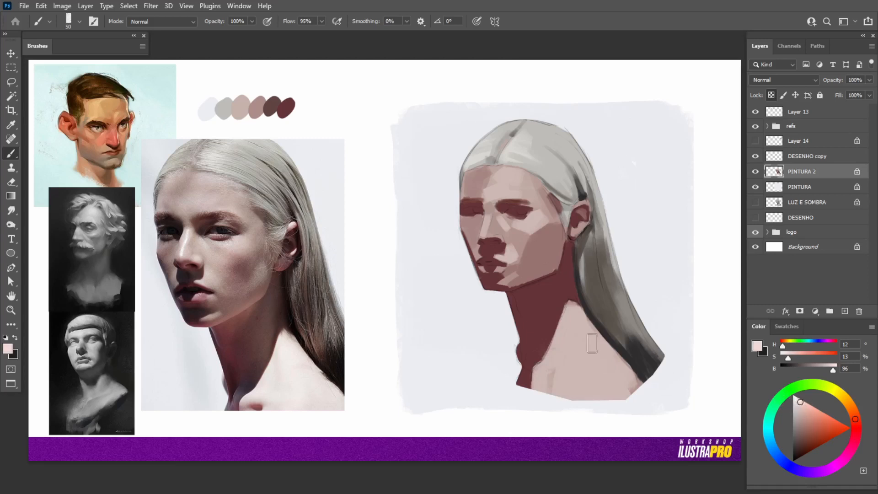
{"action": "key", "text": "bracketright"}
{"action": "key", "text": "bracketright"}
{"action": "mouse_move", "coordinate": [575, 320]}
{"action": "left_mouse_down"}
{"action": "mouse_move", "coordinate": [586, 336]}
{"action": "mouse_move", "coordinate": [574, 315]}
{"action": "mouse_move", "coordinate": [571, 349]}
{"action": "left_mouse_up"}
{"action": "key", "text": "bracketright"}
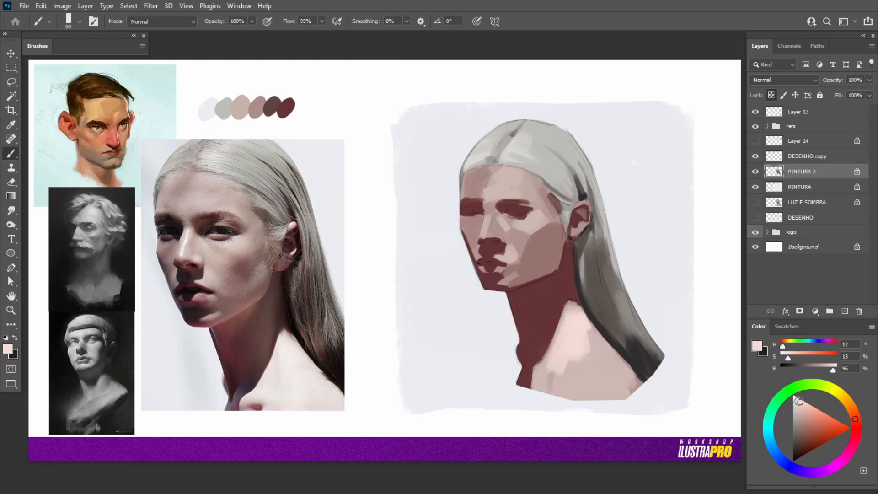
Cover the lit neck base and shoulder with a paler skin tone (H 12, S 10, B 97) using a 100 px brush
{"action": "left_click_drag", "start_coordinate": [799, 401], "coordinate": [799, 400]}
{"action": "key", "text": "bracketright"}
{"action": "key", "text": "bracketright"}
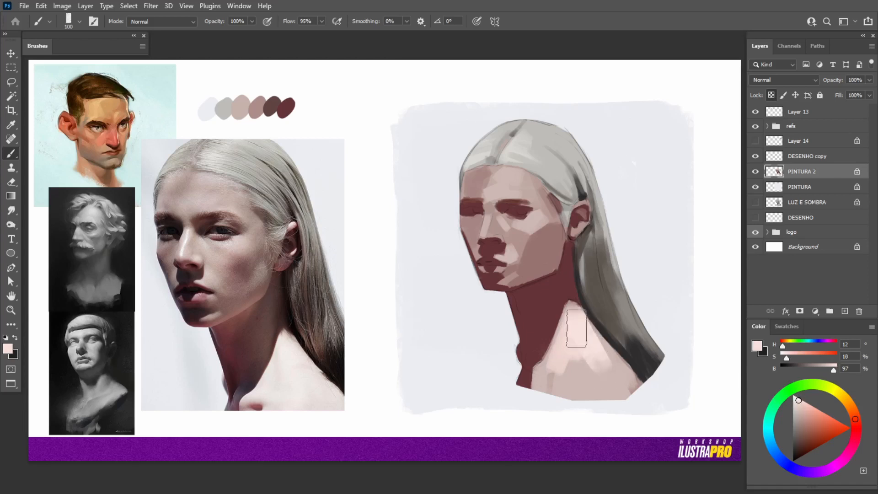
{"action": "mouse_move", "coordinate": [577, 329]}
{"action": "left_mouse_down"}
{"action": "mouse_move", "coordinate": [626, 380]}
{"action": "mouse_move", "coordinate": [590, 382]}
{"action": "mouse_move", "coordinate": [575, 352]}
{"action": "mouse_move", "coordinate": [546, 384]}
{"action": "mouse_move", "coordinate": [549, 376]}
{"action": "mouse_move", "coordinate": [573, 385]}
{"action": "mouse_move", "coordinate": [593, 374]}
{"action": "left_mouse_up"}
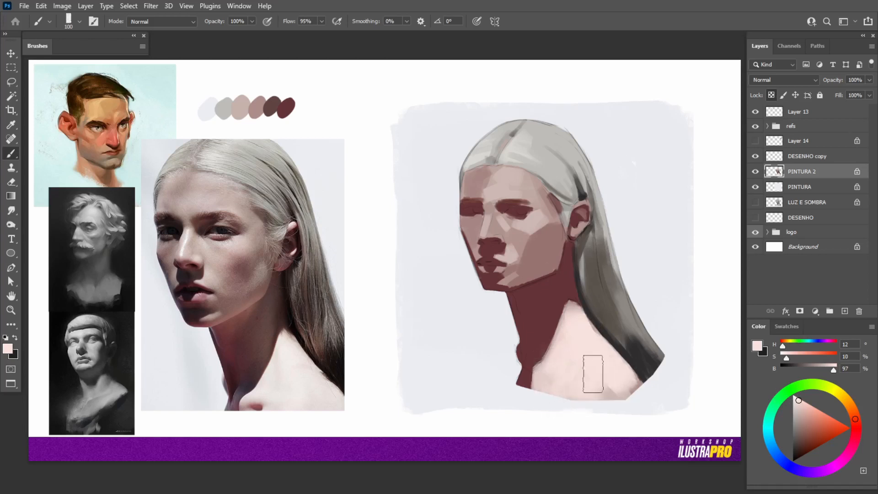
Fill the remaining edges of the lit shoulder with the pale skin tone, using a 45 px brush
{"action": "key", "text": "bracketleft"}
{"action": "key", "text": "bracketleft"}
{"action": "key", "text": "bracketleft"}
{"action": "key", "text": "bracketleft"}
{"action": "key", "text": "bracketleft"}
{"action": "key", "text": "bracketleft"}
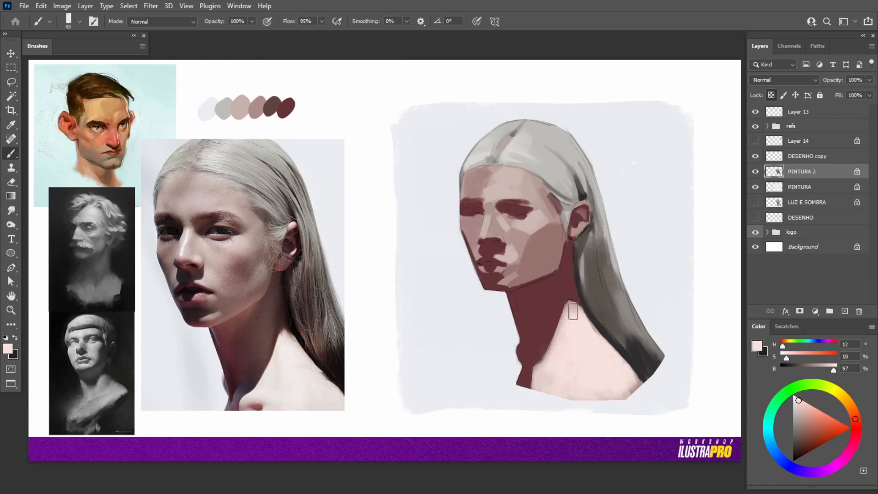
{"action": "mouse_move", "coordinate": [573, 312]}
{"action": "left_mouse_down"}
{"action": "mouse_move", "coordinate": [565, 336]}
{"action": "mouse_move", "coordinate": [580, 321]}
{"action": "mouse_move", "coordinate": [620, 367]}
{"action": "left_mouse_up"}
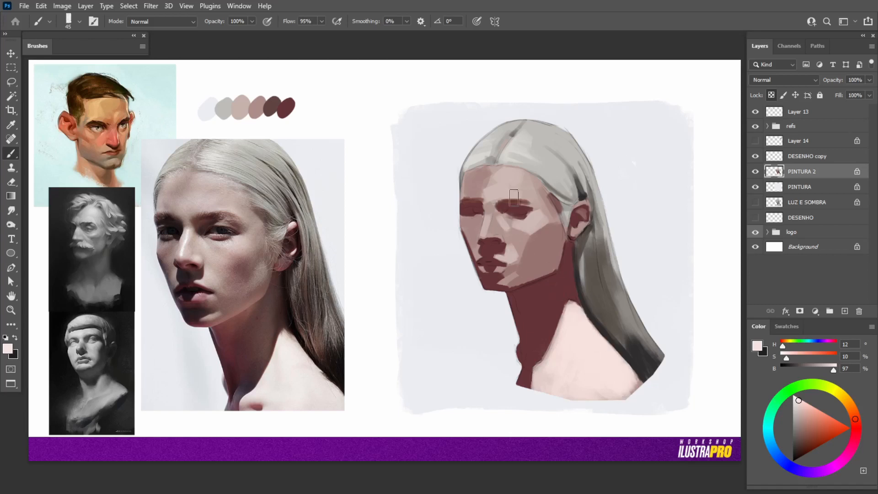
Dab the pale skin tone onto the earlobe with a 15 px brush
{"action": "key", "text": "bracketright"}
{"action": "key", "text": "bracketright"}
{"action": "key", "text": "bracketleft"}
{"action": "key", "text": "bracketleft"}
{"action": "key", "text": "bracketleft"}
{"action": "key", "text": "bracketleft"}
{"action": "key", "text": "bracketleft"}
{"action": "key", "text": "bracketleft"}
{"action": "key", "text": "bracketleft"}
{"action": "key", "text": "bracketleft"}
{"action": "left_click_drag", "start_coordinate": [583, 225], "coordinate": [580, 227]}
On Layer 13, add dark brown and reddish brown swatches above the palette, sampling H 3, S 34, B 24 from the photo's shadows
{"action": "left_click", "coordinate": [804, 115]}
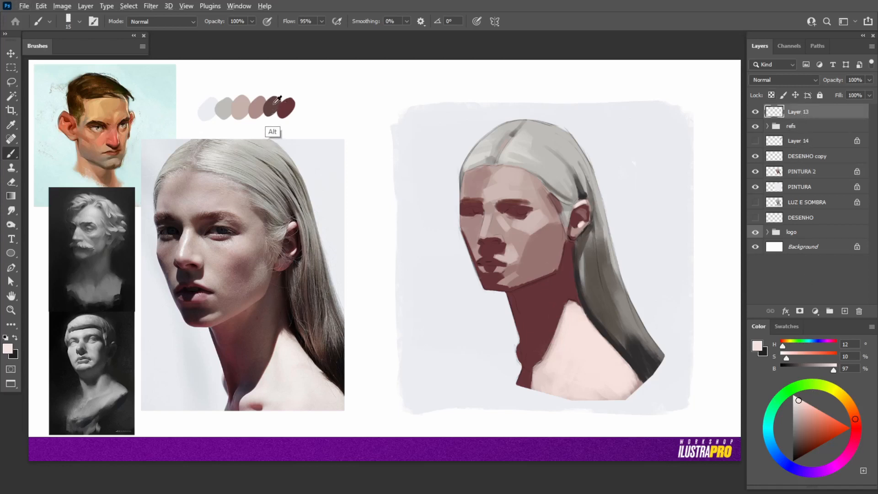
{"action": "left_click", "coordinate": [203, 228], "text": "alt"}
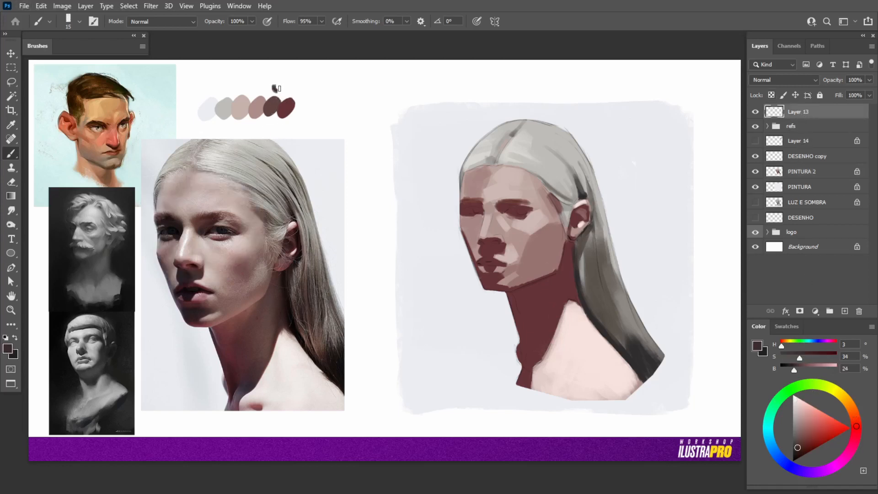
{"action": "mouse_move", "coordinate": [279, 89]}
{"action": "left_mouse_down"}
{"action": "mouse_move", "coordinate": [271, 87]}
{"action": "mouse_move", "coordinate": [280, 76]}
{"action": "mouse_move", "coordinate": [273, 91]}
{"action": "mouse_move", "coordinate": [278, 82]}
{"action": "mouse_move", "coordinate": [256, 78]}
{"action": "mouse_move", "coordinate": [259, 88]}
{"action": "mouse_move", "coordinate": [262, 80]}
{"action": "left_mouse_up"}
{"action": "left_click", "coordinate": [267, 105], "text": "alt"}
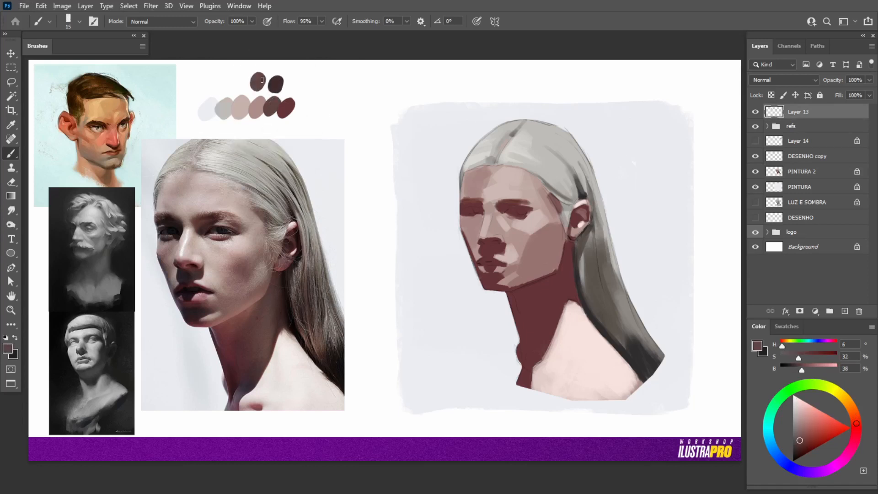
Mix a muted blue (H 219, S 17, B 31) over the dark swatches and sample the blended dark tone H 330, S 13, B 25
{"action": "left_click", "coordinate": [777, 455]}
{"action": "left_click", "coordinate": [800, 438]}
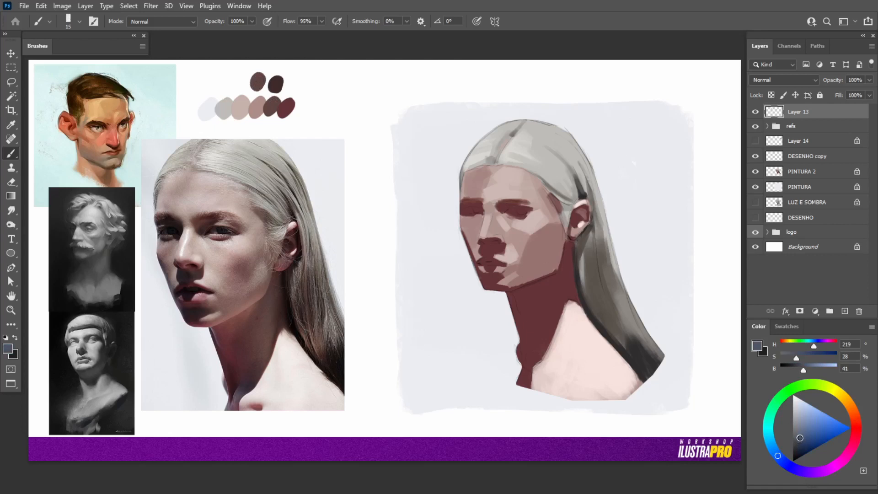
{"action": "left_click_drag", "start_coordinate": [800, 438], "coordinate": [796, 443]}
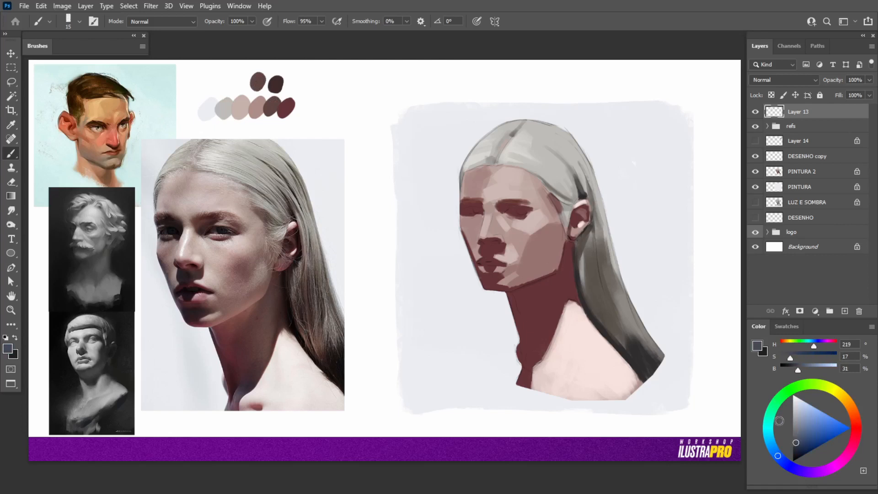
{"action": "mouse_move", "coordinate": [275, 83]}
{"action": "left_mouse_down"}
{"action": "mouse_move", "coordinate": [256, 77]}
{"action": "mouse_move", "coordinate": [275, 79]}
{"action": "left_mouse_up"}
{"action": "key", "text": "alt"}
{"action": "left_click", "coordinate": [265, 73], "text": "alt"}
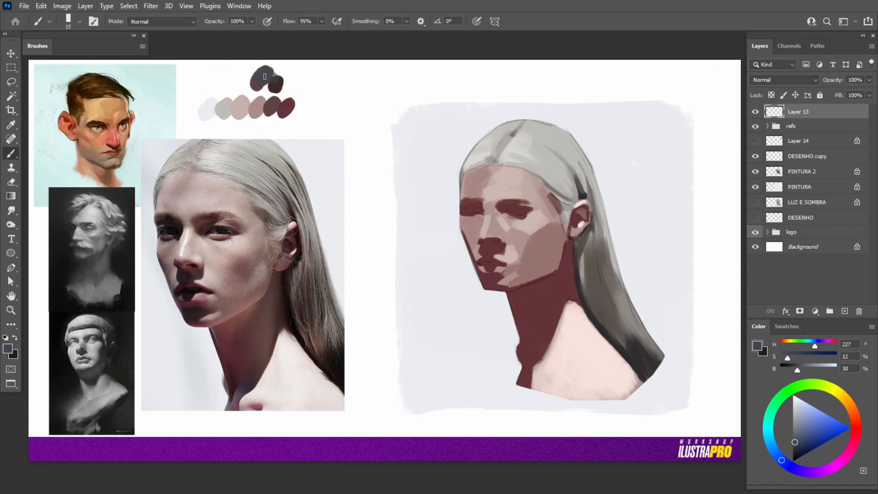
{"action": "left_click", "coordinate": [276, 78], "text": "alt"}
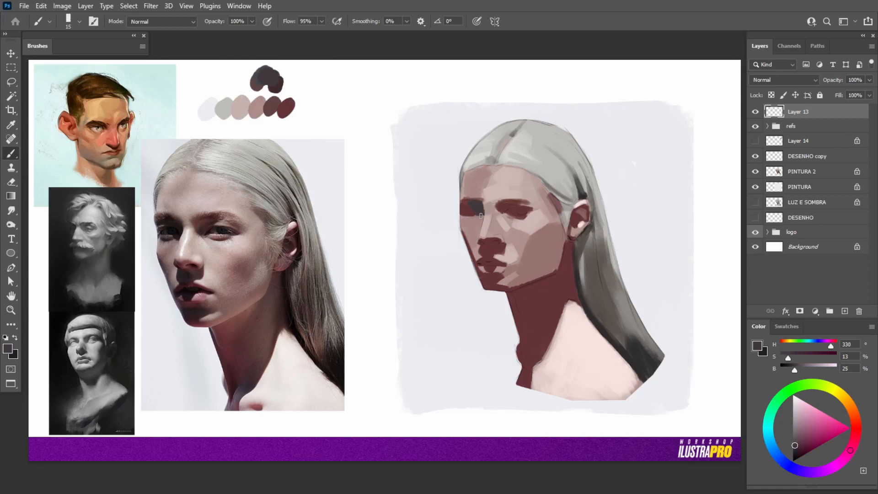
{"action": "left_click", "coordinate": [475, 201], "text": "alt"}
{"action": "left_click", "coordinate": [482, 214], "text": "alt"}
{"action": "key", "text": "m"}
{"action": "mouse_move", "coordinate": [444, 155]}
{"action": "left_mouse_down"}
{"action": "mouse_move", "coordinate": [533, 256]}
{"action": "mouse_move", "coordinate": [532, 268]}
{"action": "left_mouse_up"}
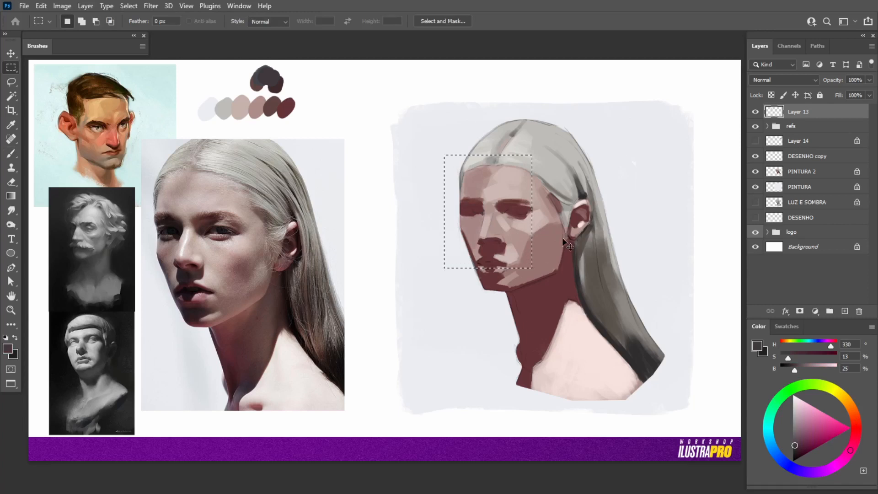
{"action": "key", "text": "ctrl+d"}
On PINTURA 2, paint the dark tone (H 330, S 13, B 25) into the eye sockets, under the nose and on the chin
{"action": "key", "text": "b"}
{"action": "left_click", "coordinate": [804, 173]}
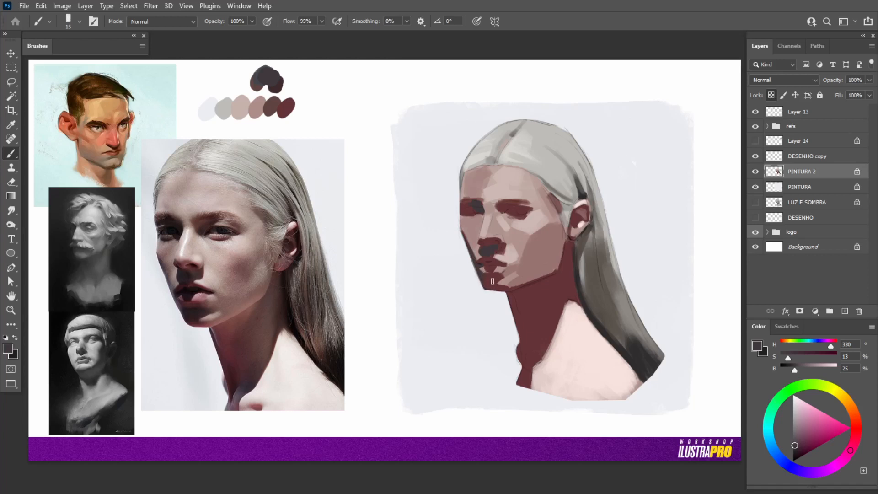
{"action": "left_click_drag", "start_coordinate": [493, 283], "coordinate": [483, 280]}
Mix a muted dark tone (H 330, S 16, B 28) and lay it over the neck shadow below the jaw with a larger brush
{"action": "key", "text": "bracketright"}
{"action": "key", "text": "bracketright"}
{"action": "key", "text": "bracketright"}
{"action": "key", "text": "bracketright"}
{"action": "left_click", "coordinate": [797, 438]}
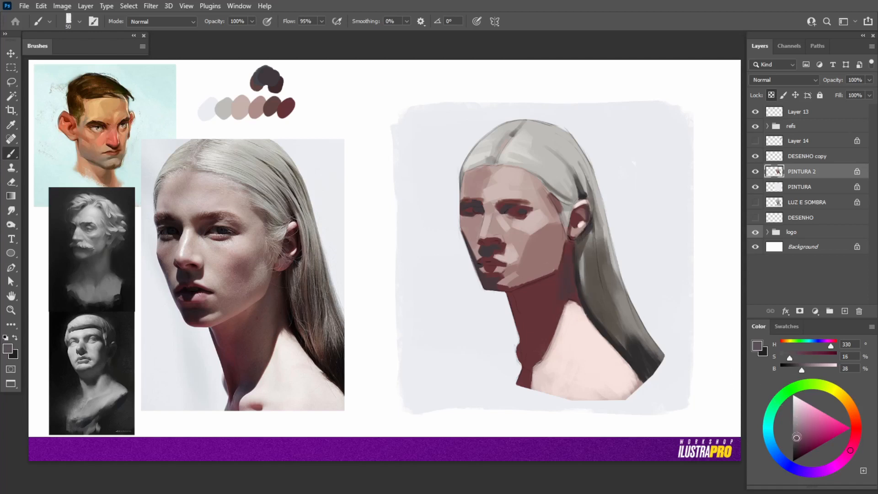
{"action": "key", "text": "bracketright"}
{"action": "key", "text": "bracketright"}
{"action": "mouse_move", "coordinate": [558, 280]}
{"action": "left_mouse_down"}
{"action": "mouse_move", "coordinate": [539, 345]}
{"action": "mouse_move", "coordinate": [545, 292]}
{"action": "mouse_move", "coordinate": [534, 348]}
{"action": "mouse_move", "coordinate": [565, 279]}
{"action": "left_mouse_up"}
Blend the neck shadow with sampled intermediate reddish tones such as H 355, S 49, B 40
{"action": "left_click", "coordinate": [549, 317], "text": "alt"}
{"action": "key", "text": "bracketleft"}
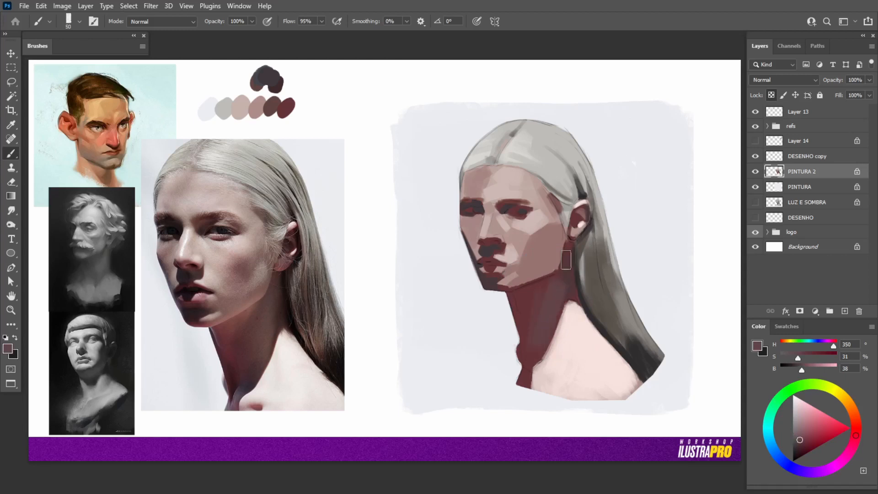
{"action": "key", "text": "bracketleft"}
{"action": "mouse_move", "coordinate": [538, 344]}
{"action": "left_mouse_down"}
{"action": "mouse_move", "coordinate": [544, 326]}
{"action": "mouse_move", "coordinate": [528, 353]}
{"action": "mouse_move", "coordinate": [539, 343]}
{"action": "mouse_move", "coordinate": [514, 329]}
{"action": "left_mouse_up"}
{"action": "left_click", "coordinate": [520, 329], "text": "alt"}
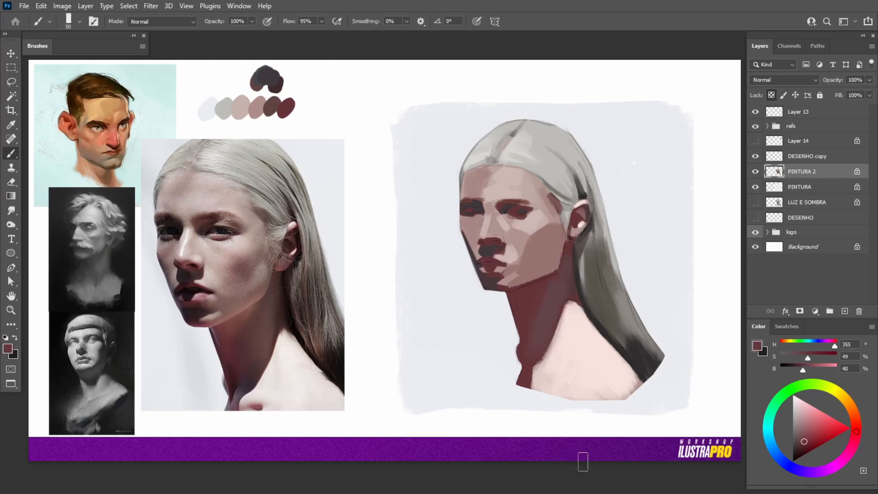
Paint a small dark reddish mark at the collarbone on the lit lower edge of the shoulder, using the sampled neck shadow tone
{"action": "left_click", "coordinate": [522, 332], "text": "alt"}
{"action": "key", "text": "bracketleft"}
{"action": "key", "text": "bracketleft"}
{"action": "key", "text": "bracketleft"}
{"action": "mouse_move", "coordinate": [549, 388]}
{"action": "left_mouse_down"}
{"action": "mouse_move", "coordinate": [541, 387]}
{"action": "mouse_move", "coordinate": [550, 387]}
{"action": "left_mouse_up"}
Warm the collarbone mark with saturated red (H 355, S 69, B 72) and pink (H 355, S 48, B 86) using a 15 px brush
{"action": "left_click", "coordinate": [813, 433]}
{"action": "left_click_drag", "start_coordinate": [813, 432], "coordinate": [821, 430]}
{"action": "key", "text": "bracketleft"}
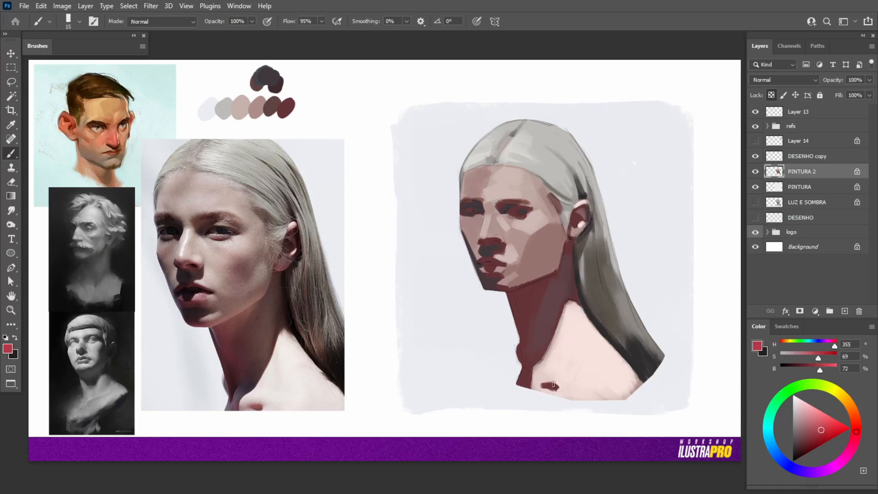
{"action": "left_click_drag", "start_coordinate": [553, 384], "coordinate": [554, 383]}
{"action": "left_click", "coordinate": [817, 418]}
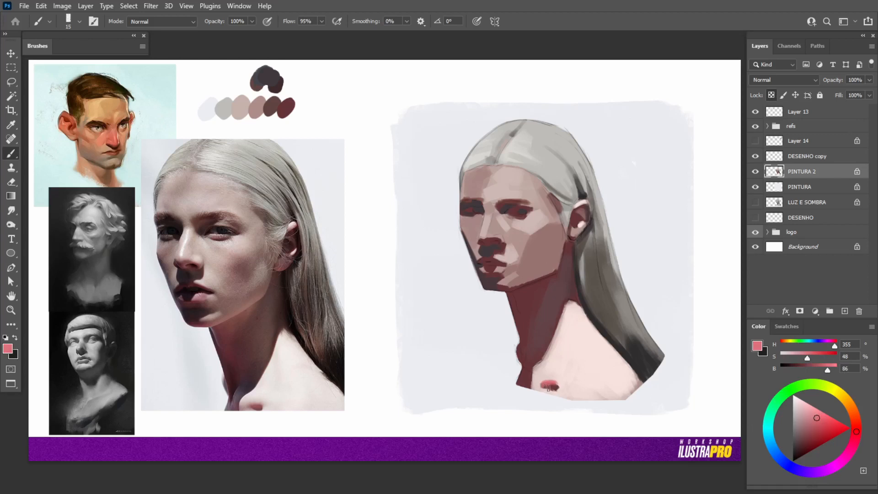
Soften the collarbone mark with sampled pinks and touch up the neck's light edge with pale skin tone (H 12, S 11, B 96)
{"action": "left_click", "coordinate": [555, 385], "text": "alt"}
{"action": "left_click", "coordinate": [552, 380], "text": "alt"}
{"action": "left_click", "coordinate": [560, 327], "text": "alt"}
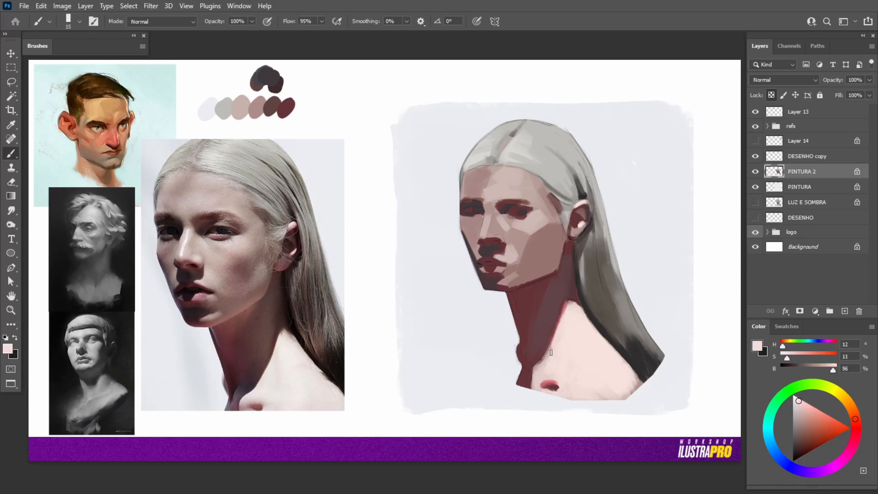
Mix a saturated red (H 356, S 65, B 87) and blend warm red accents into the neck shadow with a 35 px brush
{"action": "left_click", "coordinate": [547, 384], "text": "alt"}
{"action": "key", "text": "bracketright"}
{"action": "key", "text": "bracketright"}
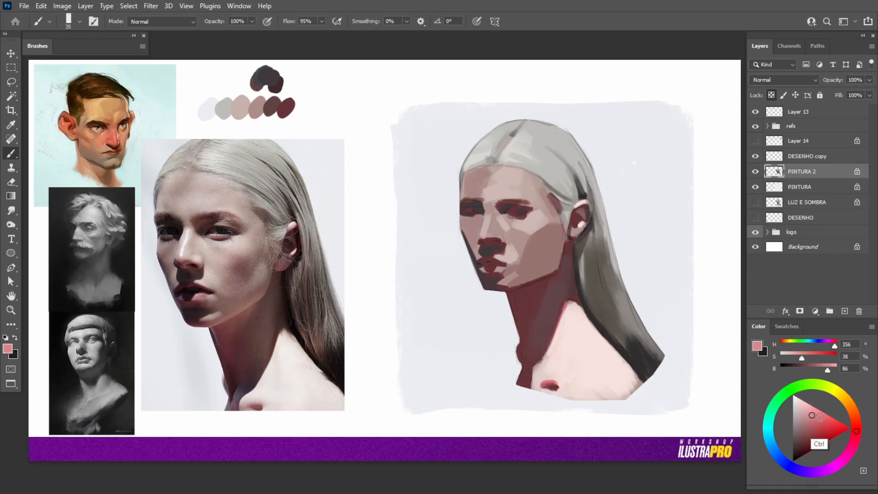
{"action": "left_click", "coordinate": [819, 418]}
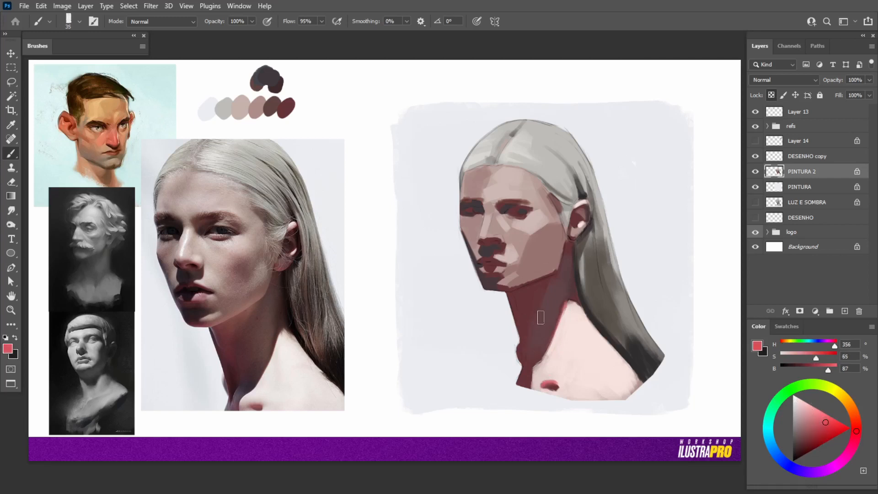
{"action": "left_click", "coordinate": [522, 329], "text": "alt"}
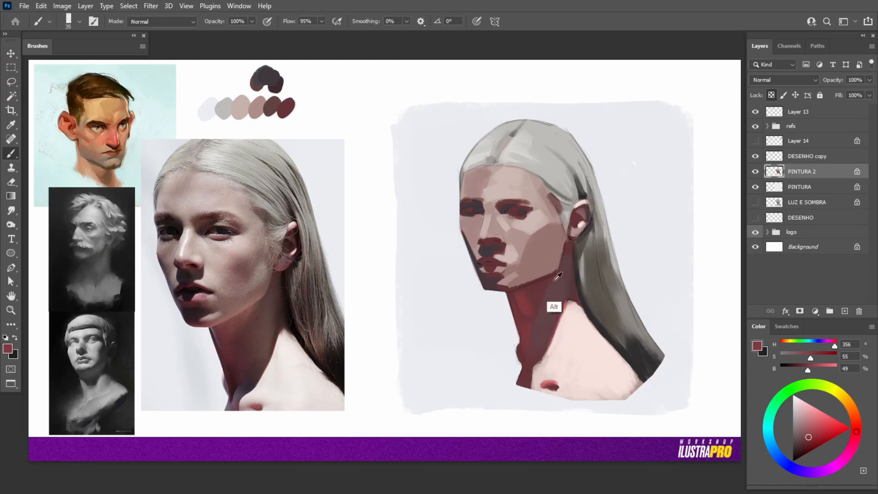
Blend a halftone into the neck below the jaw, using sampled tones such as H 359, S 34, B 57 and H 357, S 41, B 50
{"action": "left_click", "coordinate": [540, 288], "text": "alt"}
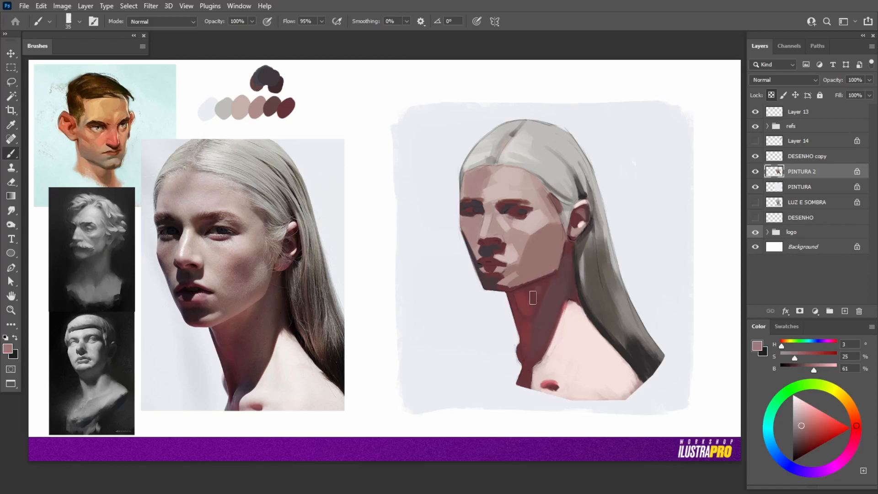
{"action": "left_click", "coordinate": [544, 264], "text": "alt"}
{"action": "left_click", "coordinate": [544, 266], "text": "alt"}
{"action": "left_click", "coordinate": [541, 316], "text": "alt"}
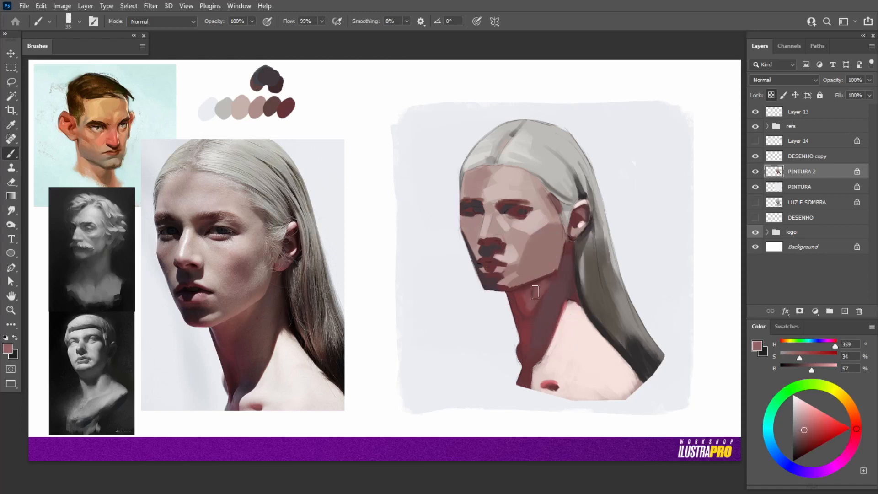
{"action": "left_click", "coordinate": [528, 303], "text": "alt"}
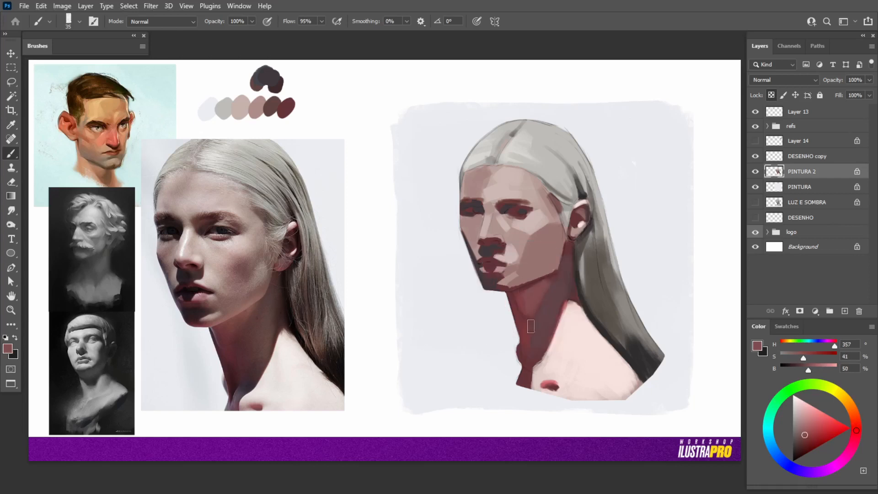
Refine the back of the neck with sampled muted red (H 352, S 27, B 44) and dark hair shadow (H 20, S 17, B 21)
{"action": "left_click", "coordinate": [580, 363], "text": "alt"}
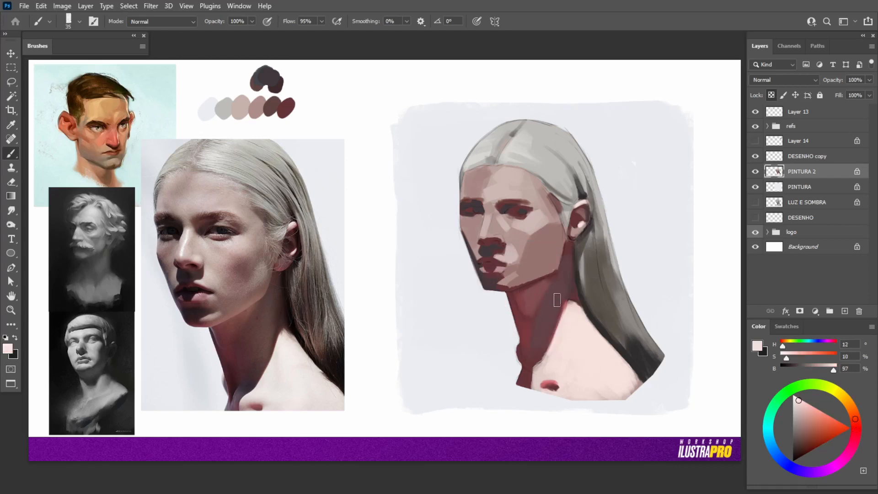
{"action": "left_click", "coordinate": [555, 323], "text": "alt"}
{"action": "left_click", "coordinate": [561, 283], "text": "alt"}
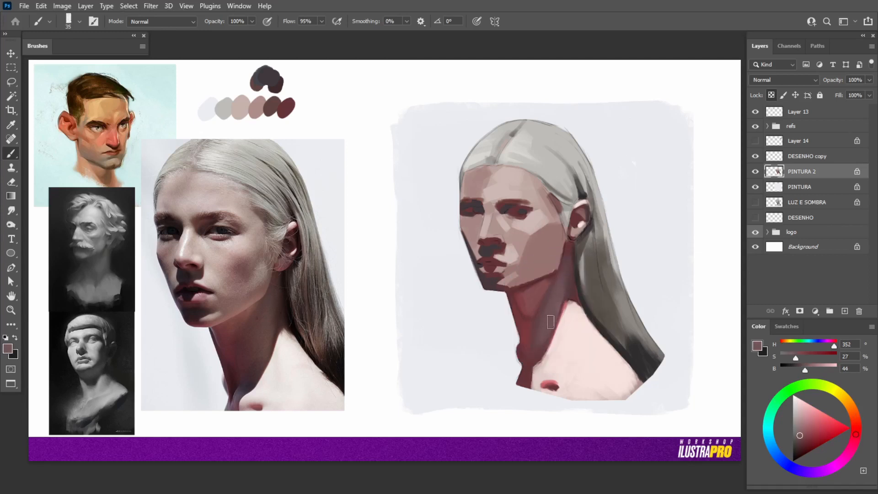
{"action": "left_click", "coordinate": [579, 257], "text": "alt"}
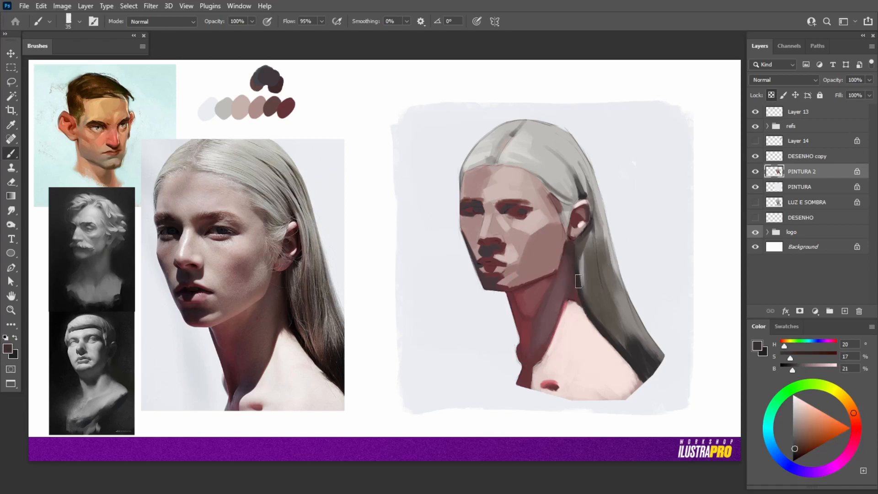
Paint the lips in sampled rose tones such as H 355, S 50, B 81 with a 15 px brush, picking up nearby shadow tones
{"action": "left_click", "coordinate": [545, 372], "text": "alt"}
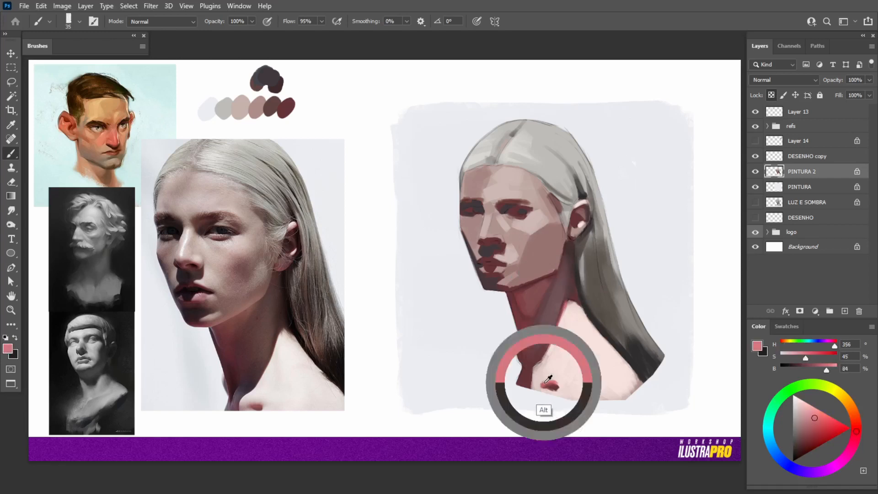
{"action": "key", "text": "bracketright"}
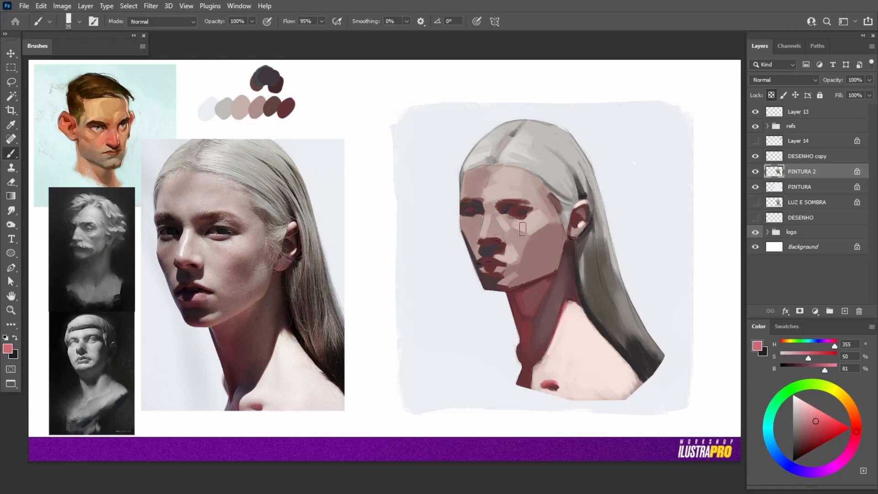
{"action": "key", "text": "bracketleft"}
{"action": "key", "text": "bracketleft"}
{"action": "left_click", "coordinate": [490, 267], "text": "alt"}
{"action": "left_click", "coordinate": [491, 264], "text": "alt"}
{"action": "left_click", "coordinate": [478, 291], "text": "alt"}
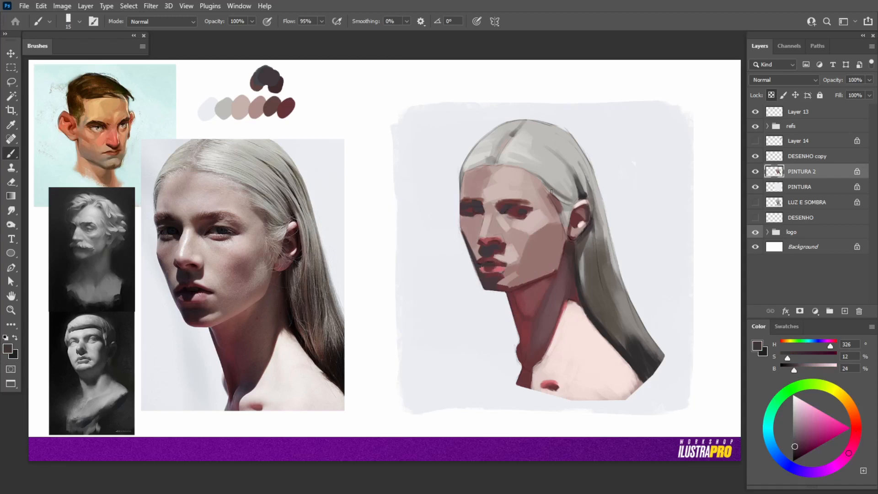
Paint the near eye's light area with sampled background grey (H 228, S 2, B 94) at 10 px, and resample the dark socket tone
{"action": "left_click", "coordinate": [433, 201], "text": "alt"}
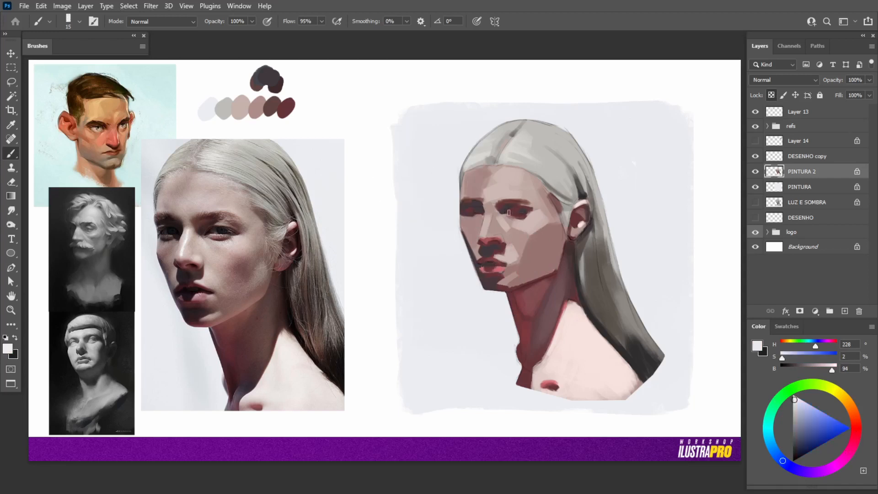
{"action": "key", "text": "bracketleft"}
{"action": "left_click", "coordinate": [519, 210], "text": "alt"}
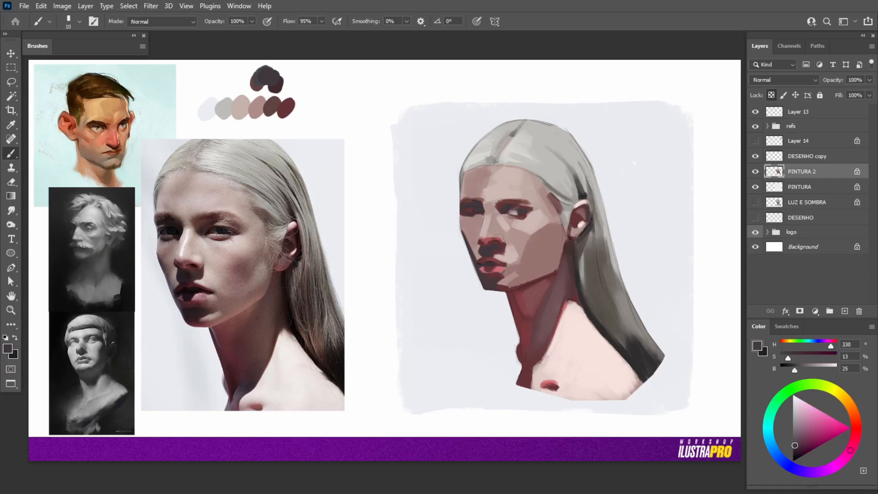
Paint the lights and darks of both eyes with sampled tones such as H 344, S 8, B 75 and near-black H 330, S 2, B 11
{"action": "left_click", "coordinate": [514, 212], "text": "alt"}
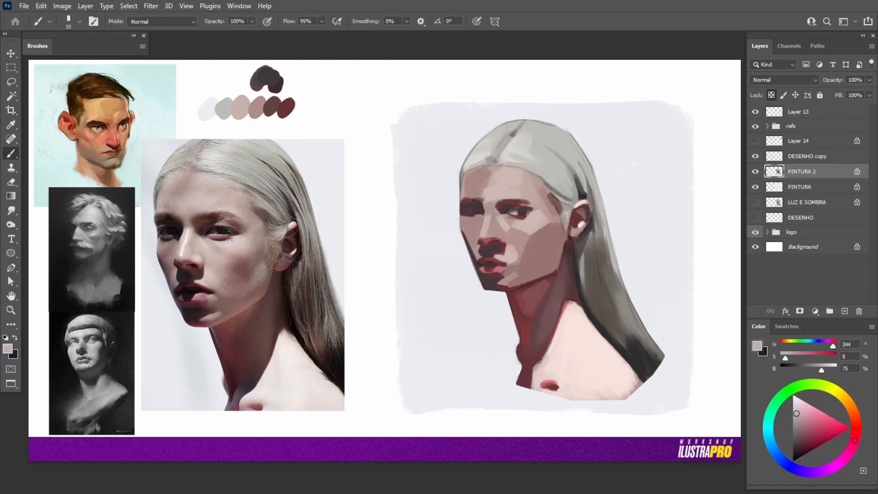
{"action": "left_click", "coordinate": [469, 209], "text": "alt"}
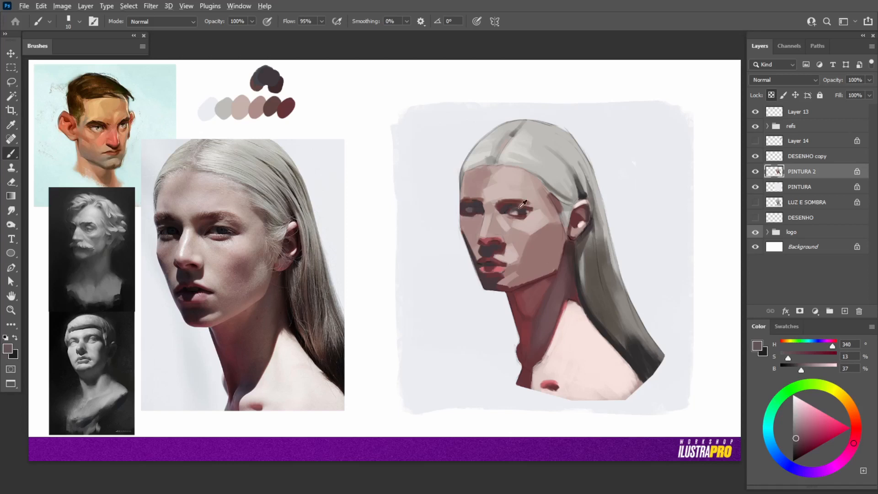
{"action": "left_click", "coordinate": [514, 211], "text": "alt"}
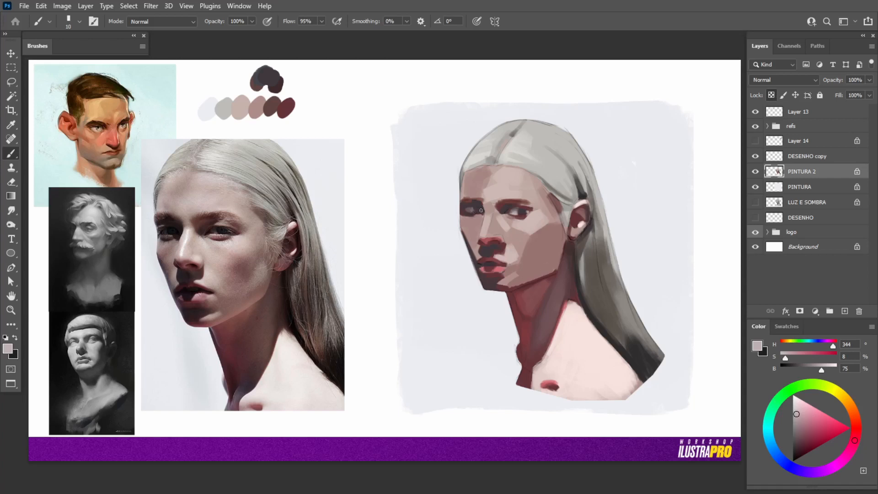
{"action": "left_click", "coordinate": [486, 263], "text": "alt"}
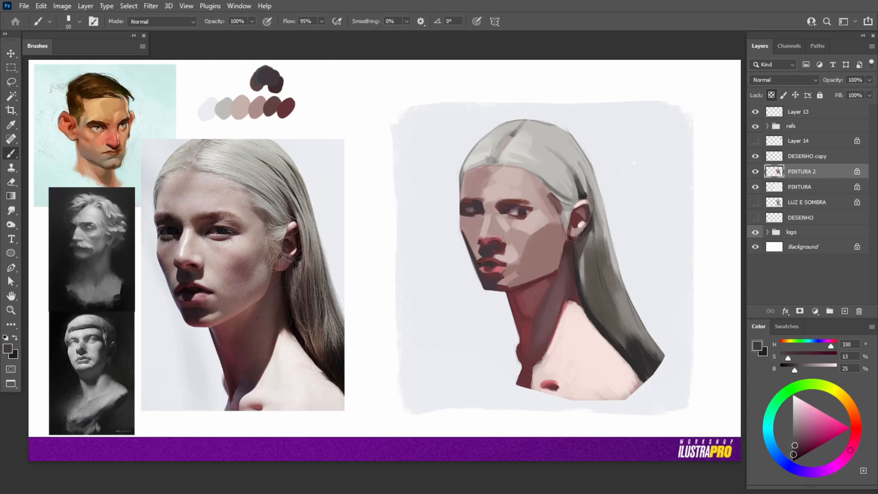
{"action": "left_click", "coordinate": [472, 209], "text": "alt"}
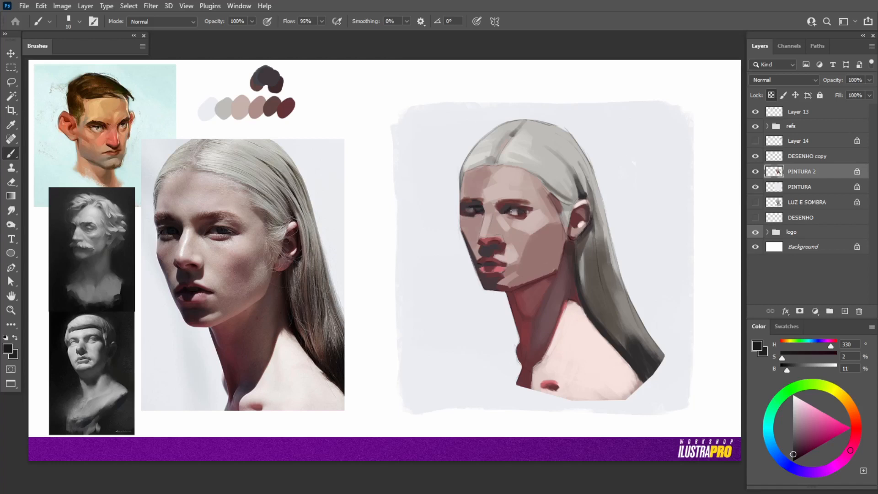
Model the nose tip and adjoining far cheek with sampled rose H 355, S 49, B 64 and light skin H 12, S 12, B 80
{"action": "left_click", "coordinate": [484, 241], "text": "alt"}
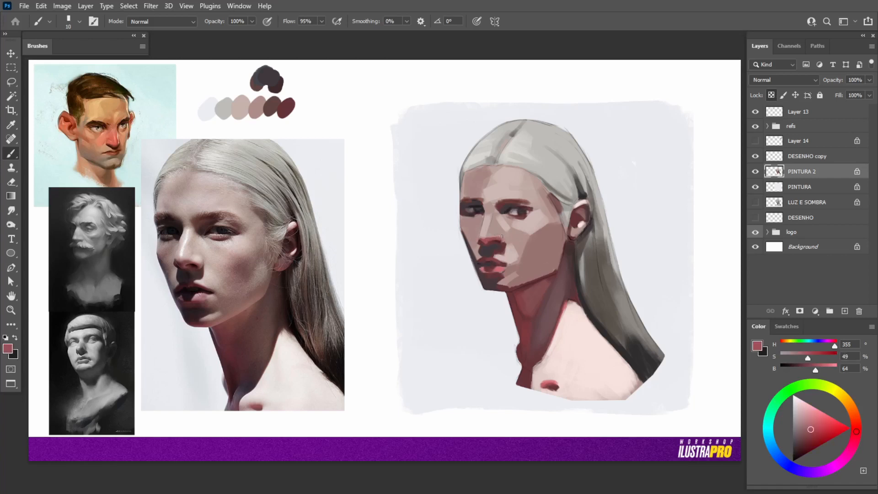
{"action": "left_click", "coordinate": [495, 234], "text": "alt"}
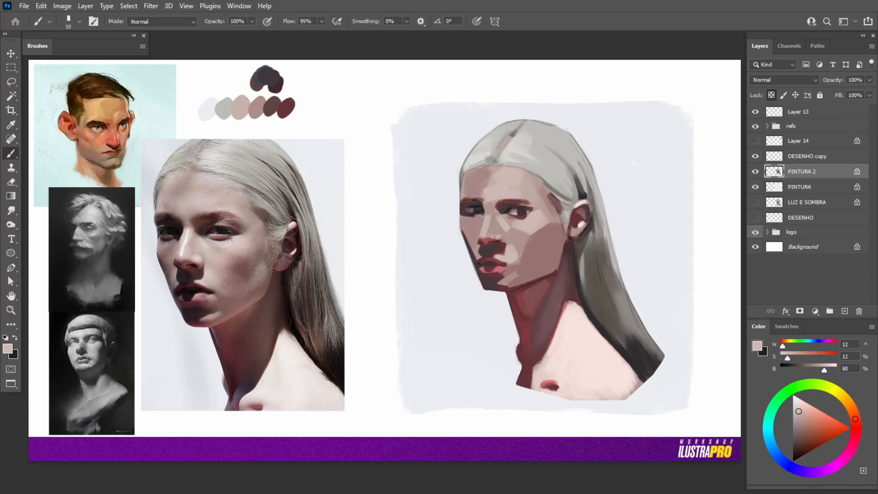
{"action": "left_click", "coordinate": [486, 236], "text": "alt"}
{"action": "key", "text": "alt"}
{"action": "left_click", "coordinate": [477, 249], "text": "alt"}
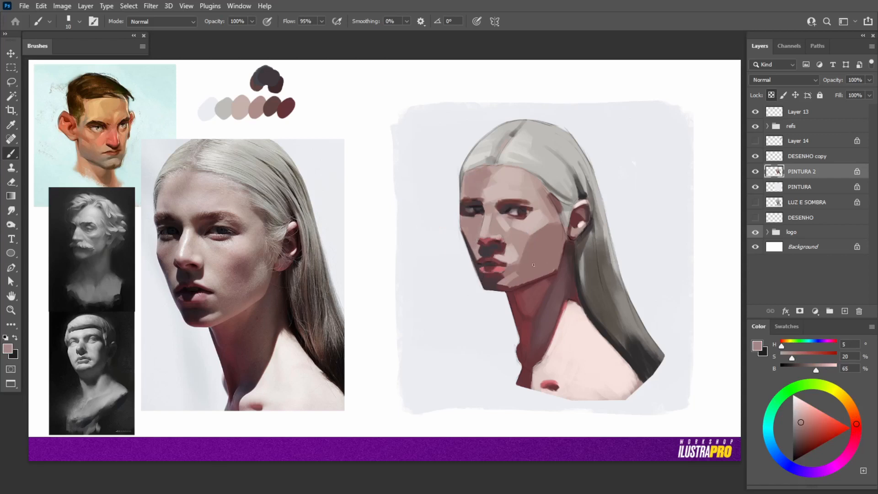
Enlarge the brush and paint a muted red shadow (H 357, S 40, B 51) across the hollow of the near cheek
{"action": "left_click", "coordinate": [514, 252], "text": "alt"}
{"action": "key", "text": "bracketright"}
{"action": "key", "text": "bracketright"}
{"action": "key", "text": "bracketright"}
{"action": "key", "text": "bracketright"}
{"action": "key", "text": "bracketright"}
{"action": "key", "text": "bracketright"}
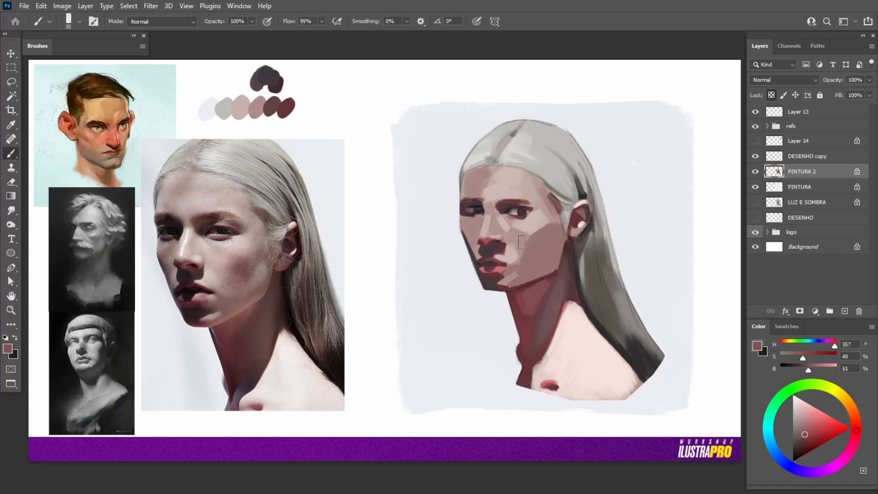
{"action": "left_click_drag", "start_coordinate": [532, 243], "coordinate": [542, 241]}
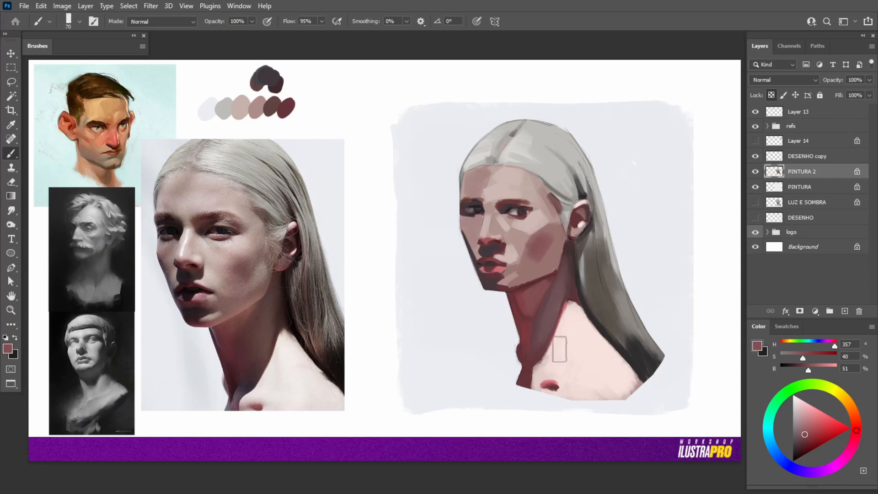
Add pink blush (H 355, S 48, B 84) to the near cheek and blend it with light skin H 12, S 12, B 80 at 50 px
{"action": "left_click", "coordinate": [549, 387], "text": "alt"}
{"action": "key", "text": "bracketleft"}
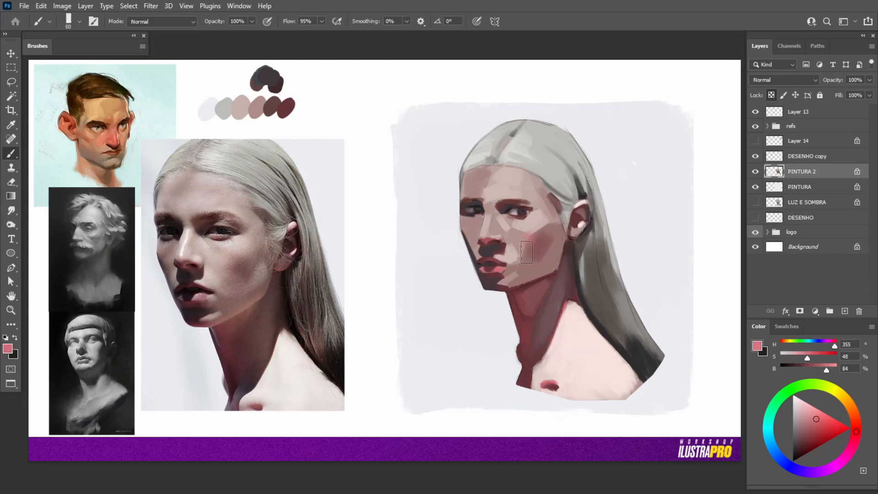
{"action": "left_click", "coordinate": [528, 239], "text": "alt"}
{"action": "left_click", "coordinate": [536, 231], "text": "alt"}
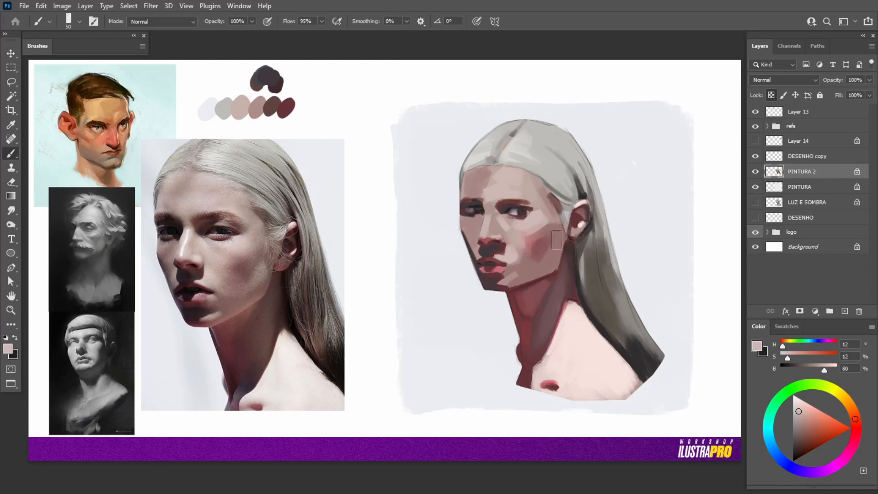
{"action": "key", "text": "bracketleft"}
{"action": "left_click", "coordinate": [551, 258], "text": "alt"}
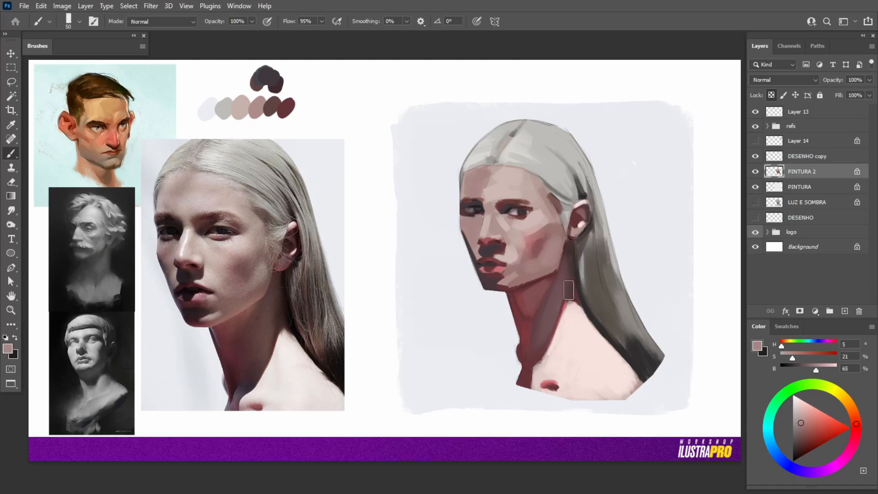
Warm the near jaw with browns H 17, S 40, B 51 and H 17, S 31, B 72, using a 25 px brush
{"action": "left_click", "coordinate": [545, 329], "text": "alt"}
{"action": "left_click", "coordinate": [853, 415]}
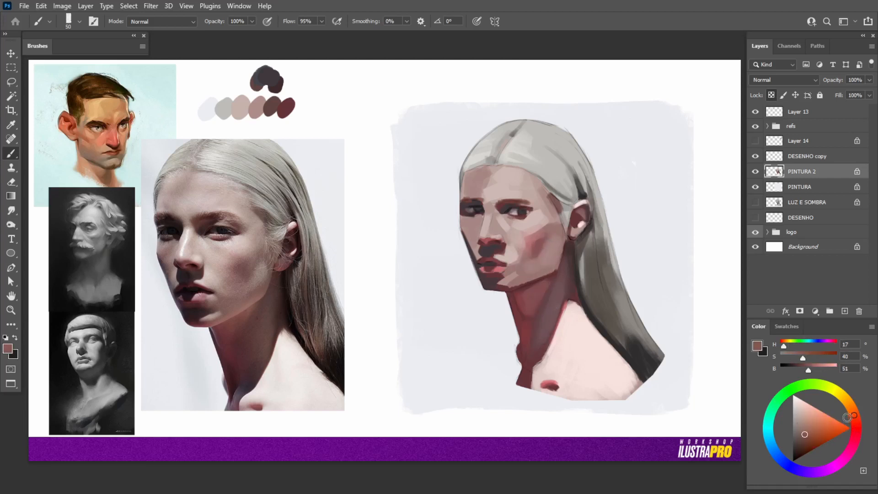
{"action": "key", "text": "bracketleft"}
{"action": "key", "text": "bracketleft"}
{"action": "key", "text": "bracketleft"}
{"action": "left_click", "coordinate": [547, 274], "text": "alt"}
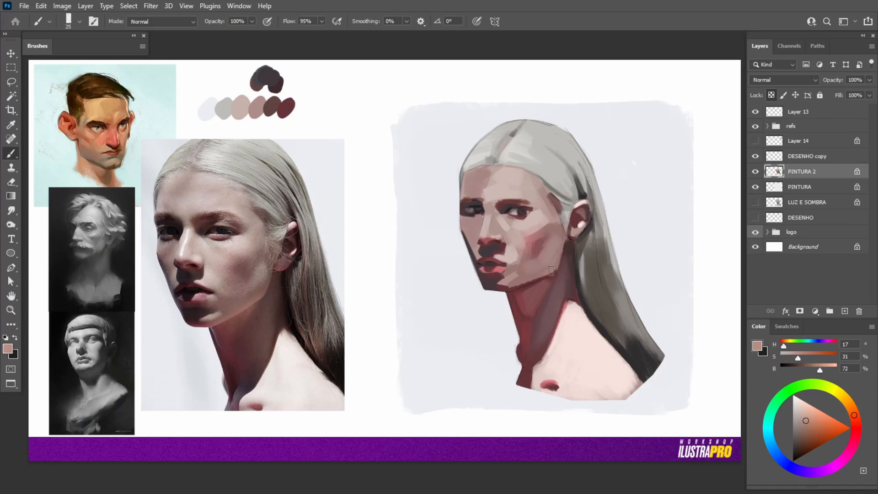
{"action": "left_click", "coordinate": [550, 269], "text": "alt"}
Refine the skin beside the mouth and the far cheek with sampled H 12, S 12, B 80 and H 7, S 17, B 55, enlarging the brush to 40 px
{"action": "left_click", "coordinate": [511, 263], "text": "alt"}
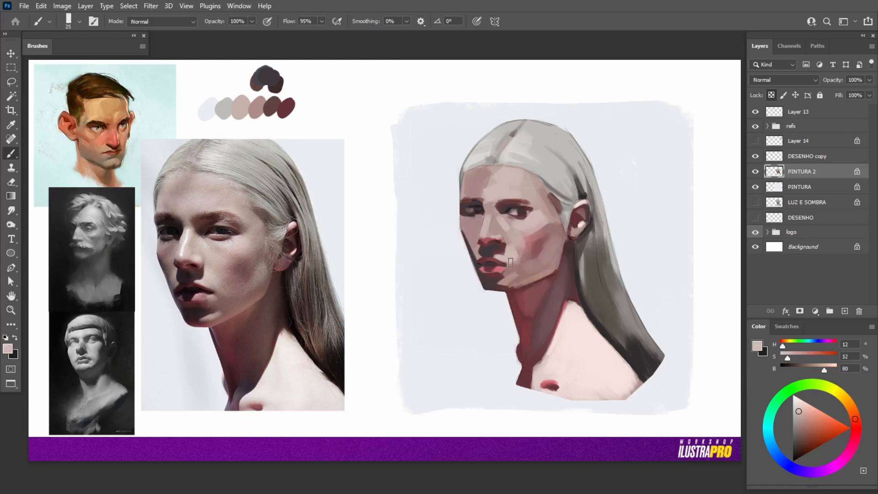
{"action": "key", "text": "bracketleft"}
{"action": "left_click", "coordinate": [471, 278], "text": "alt"}
{"action": "key", "text": "bracketright"}
{"action": "key", "text": "bracketright"}
{"action": "key", "text": "bracketright"}
{"action": "key", "text": "bracketright"}
{"action": "key", "text": "bracketright"}
{"action": "key", "text": "bracketright"}
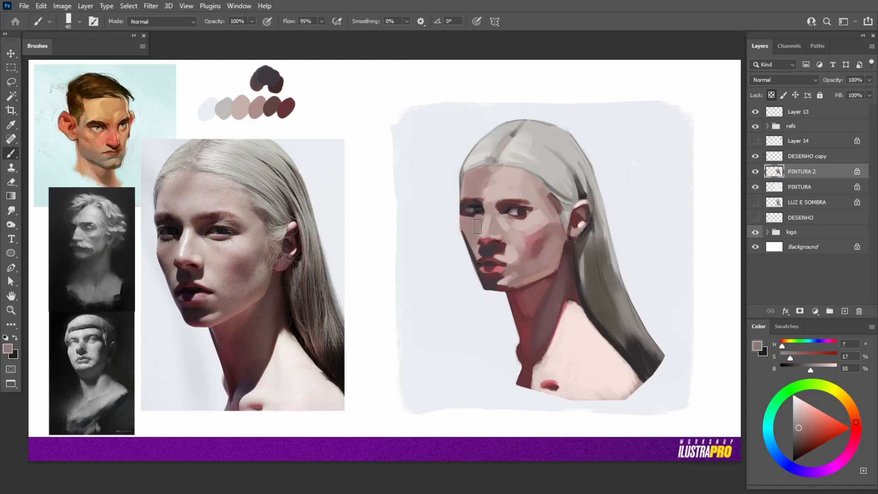
Darken the eye details with deep red H 352, S 41, B 19 at 8 px and hide the DESENHO copy sketch layer
{"action": "key", "text": "bracketleft"}
{"action": "key", "text": "bracketleft"}
{"action": "key", "text": "bracketleft"}
{"action": "key", "text": "bracketleft"}
{"action": "left_click", "coordinate": [533, 351], "text": "alt"}
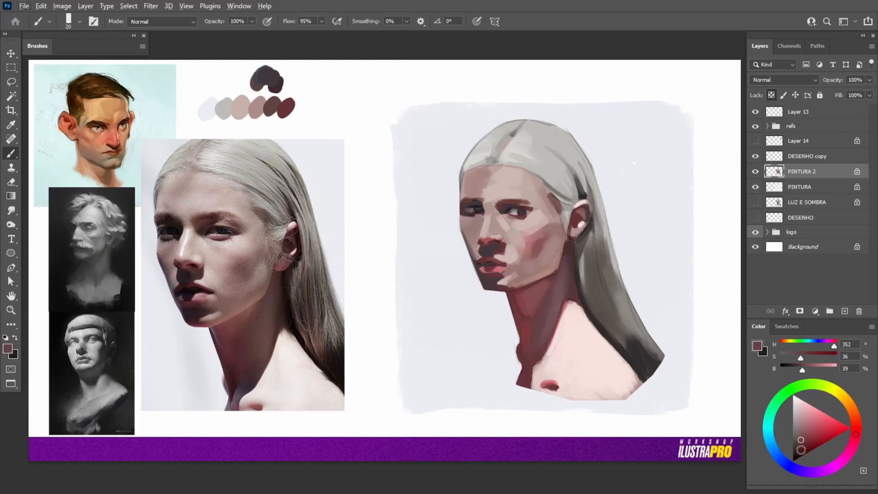
{"action": "left_click", "coordinate": [794, 449]}
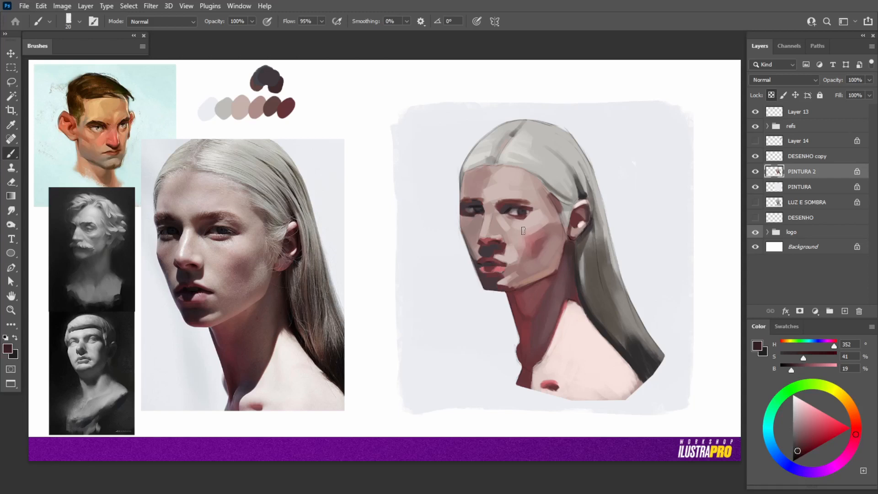
{"action": "key", "text": "bracketleft"}
{"action": "left_click", "coordinate": [755, 156]}
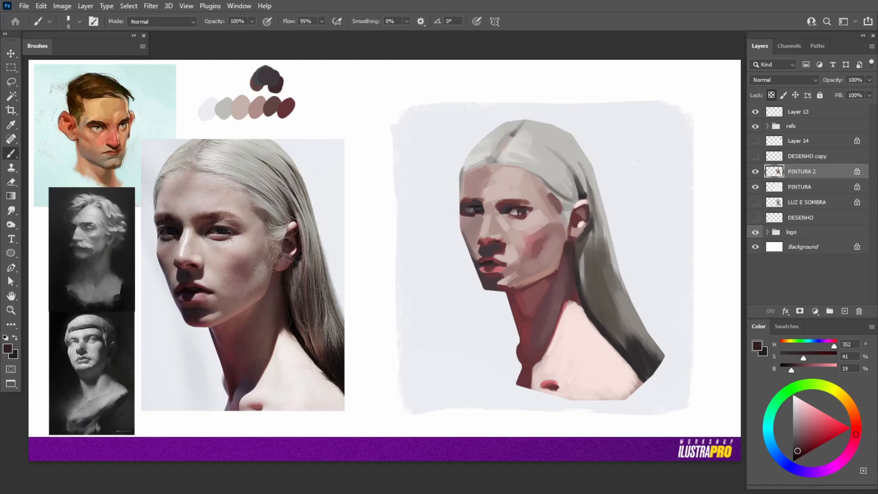
Refine both eyes and lower lids with sampled tones such as H 7, S 18, B 58, H 353, S 38, B 34 and H 345, S 10, B 60
{"action": "left_click", "coordinate": [522, 210], "text": "alt"}
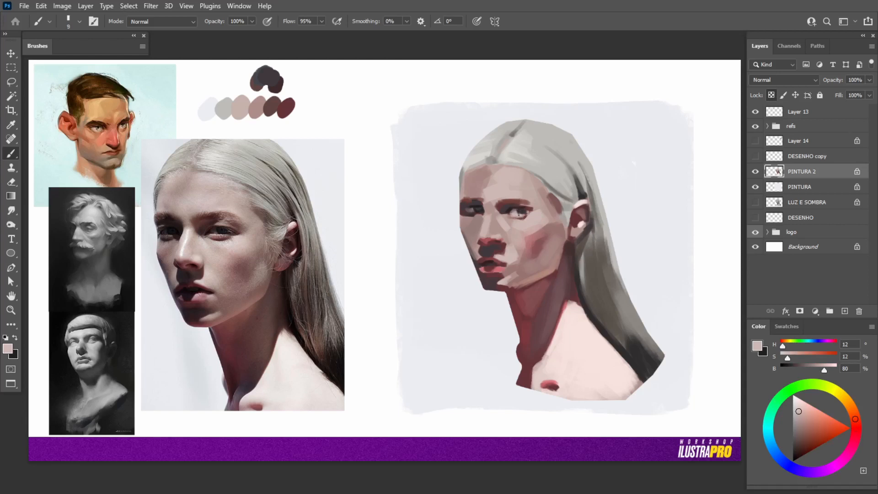
{"action": "left_click", "coordinate": [471, 215], "text": "alt"}
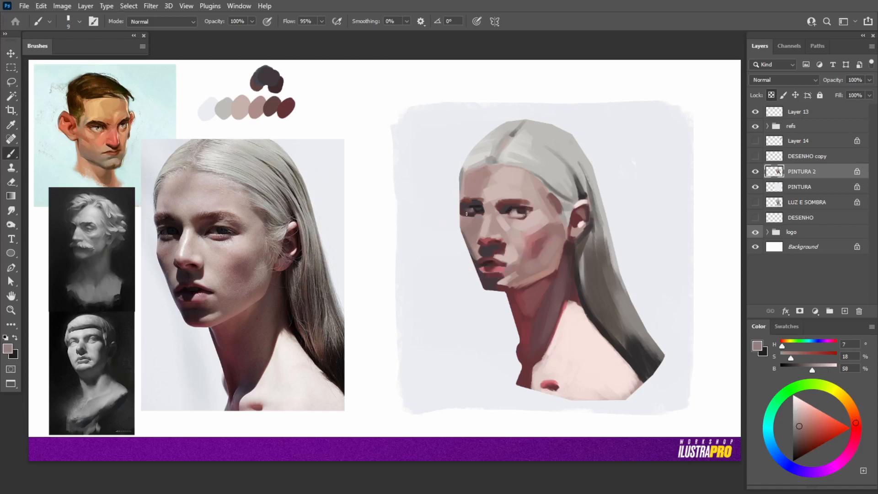
{"action": "left_click_drag", "start_coordinate": [466, 214], "coordinate": [479, 214]}
{"action": "left_click", "coordinate": [466, 213], "text": "alt"}
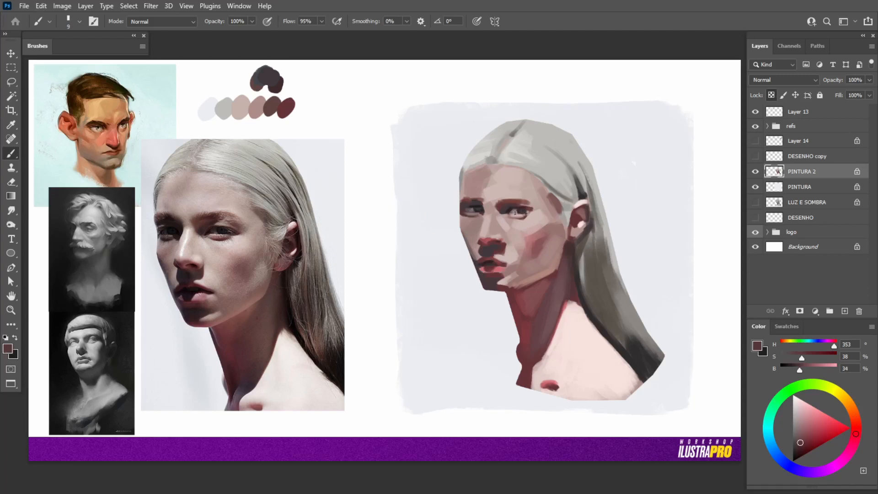
{"action": "left_click", "coordinate": [515, 211], "text": "alt"}
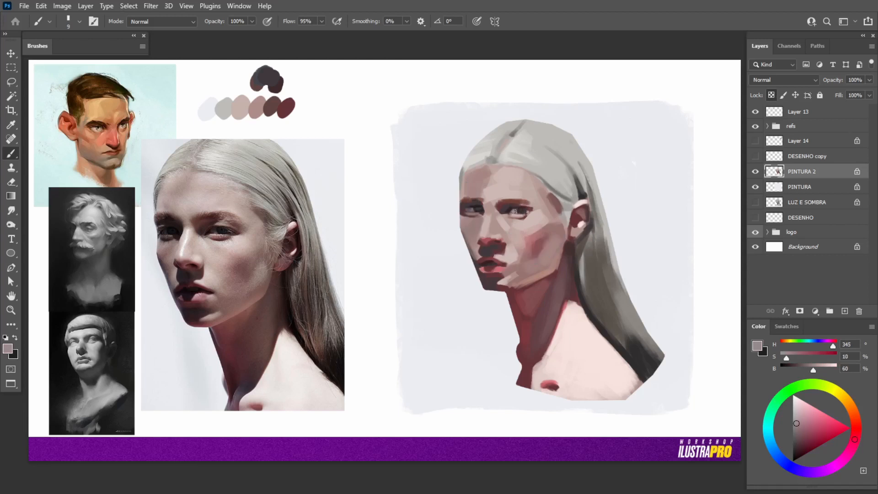
Shape the nostrils and nose underside with sampled reds H 355, S 48, B 49 and H 355, S 45, B 29, trimming with skin H 8, S 14, B 79
{"action": "left_click", "coordinate": [492, 260], "text": "alt"}
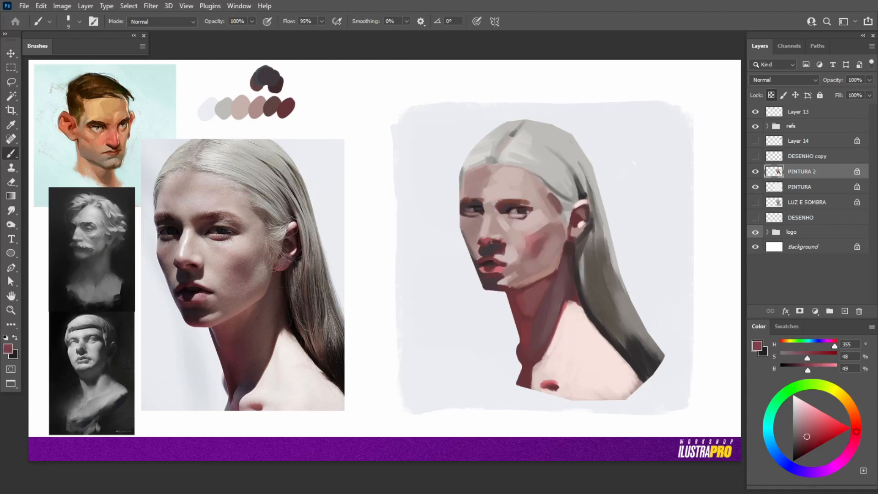
{"action": "left_click", "coordinate": [489, 288], "text": "alt"}
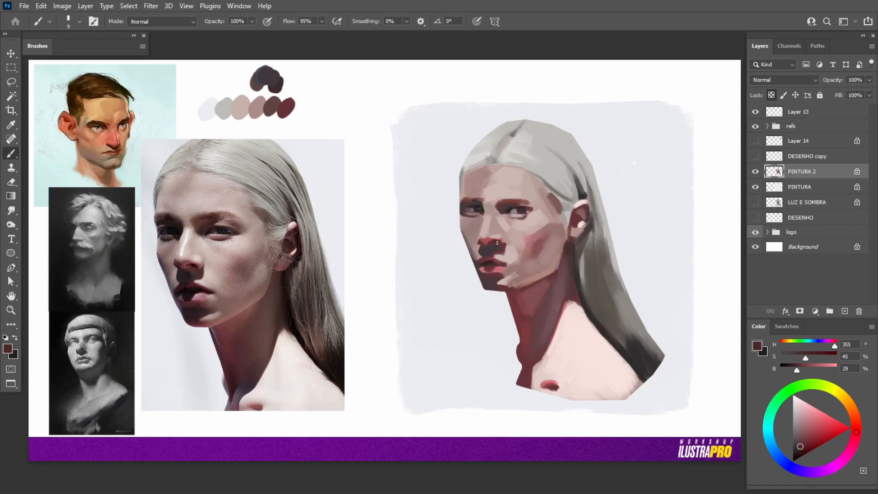
{"action": "left_click", "coordinate": [499, 241], "text": "alt"}
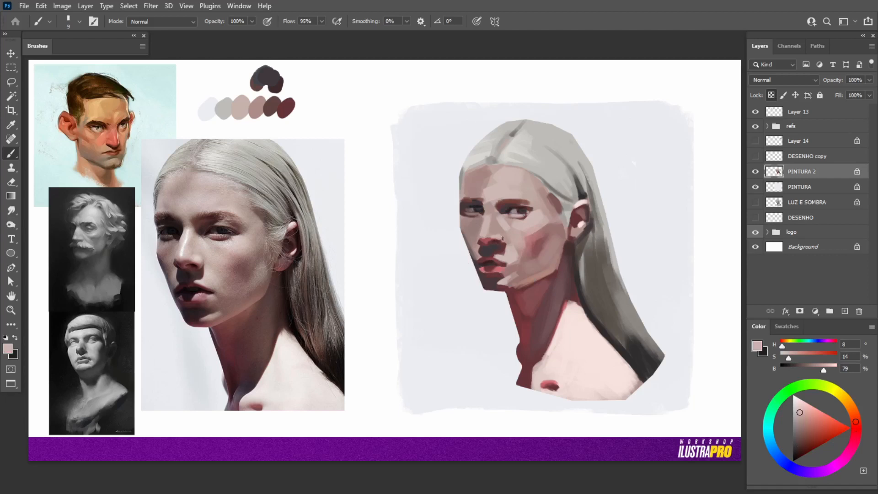
{"action": "left_click", "coordinate": [503, 239], "text": "alt"}
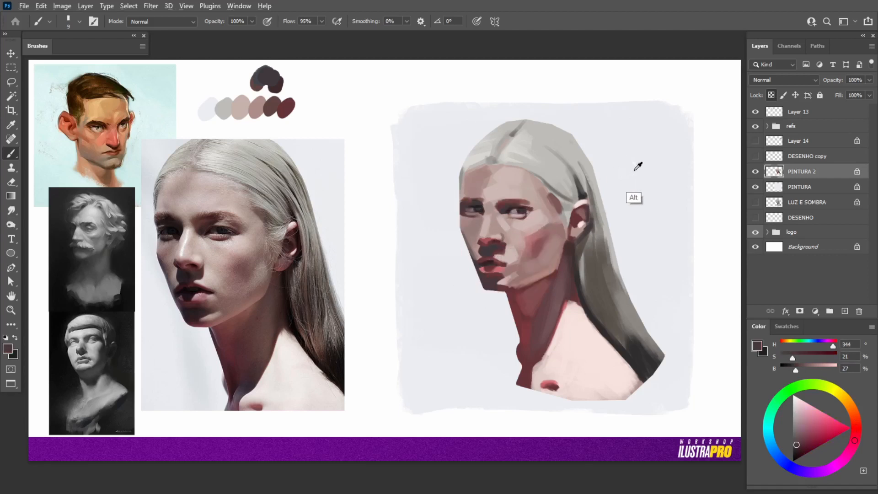
Mix a bright skin highlight (H 12, S 16, B 94) for the nose and resample the softer skin tone H 12, S 13, B 78
{"action": "left_click", "coordinate": [634, 198], "text": "alt"}
{"action": "left_click", "coordinate": [523, 252], "text": "alt"}
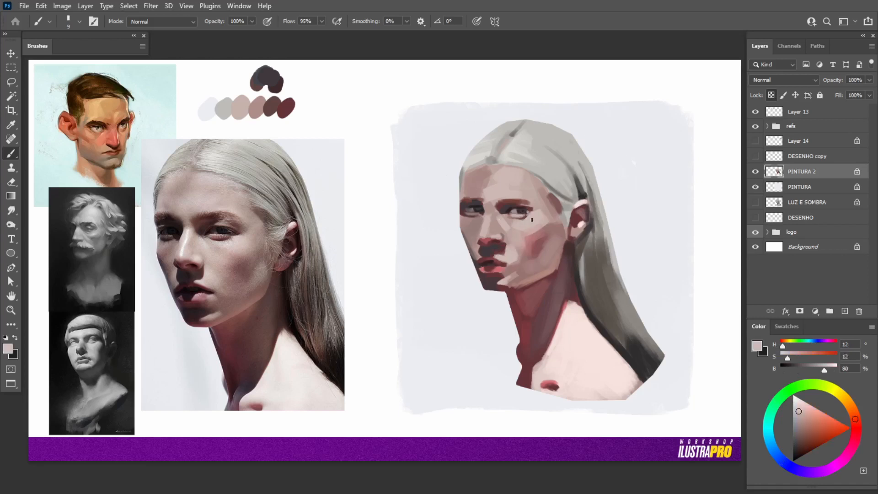
{"action": "left_click", "coordinate": [801, 405]}
{"action": "left_click_drag", "start_coordinate": [800, 405], "coordinate": [802, 404]}
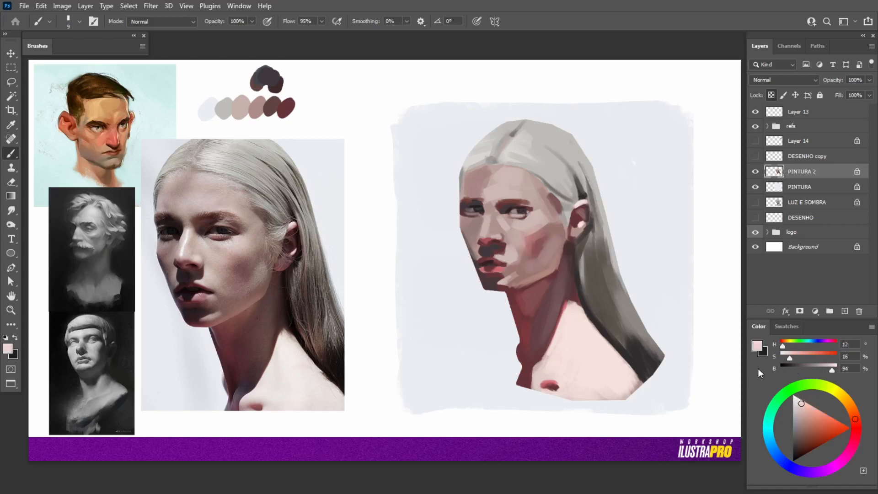
{"action": "left_click", "coordinate": [480, 221], "text": "alt"}
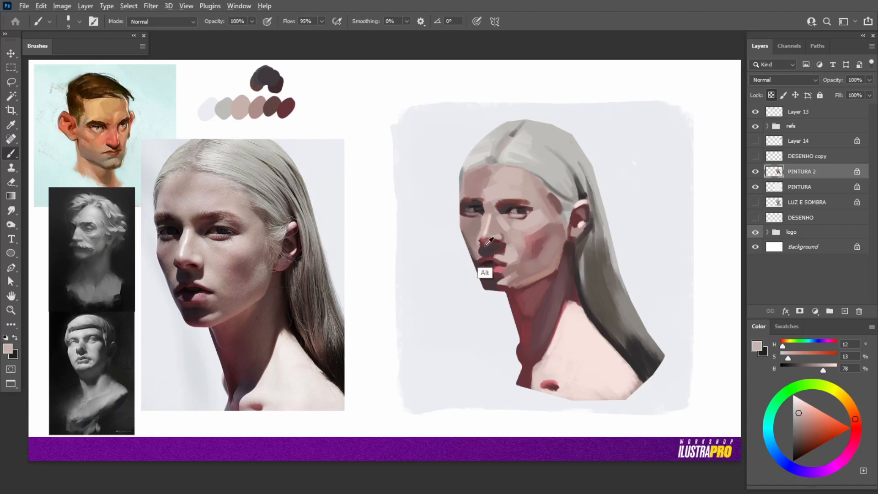
Rework the mouth and chin shadows with sampled reds H 354, S 49, B 43 and H 352, S 26, B 45, enlarging the brush to 25 px
{"action": "left_click", "coordinate": [478, 278], "text": "alt"}
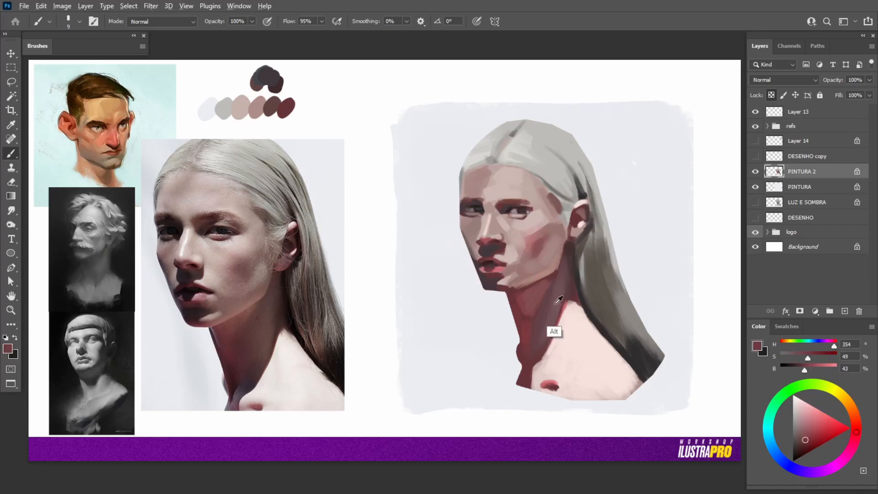
{"action": "left_click", "coordinate": [552, 330], "text": "alt"}
{"action": "key", "text": "bracketright"}
{"action": "key", "text": "bracketright"}
{"action": "key", "text": "bracketright"}
{"action": "key", "text": "bracketright"}
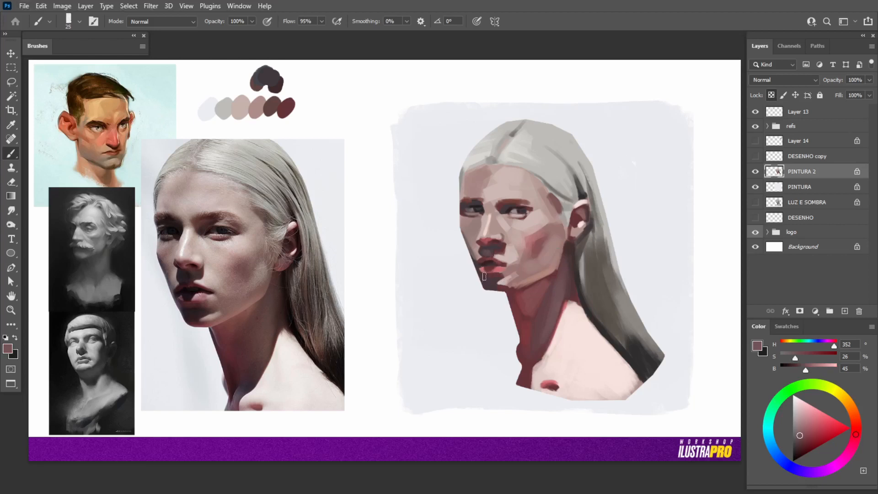
Soften the shadow under the nose with sampled tones such as H 357, S 37, B 42 and H 340, S 16, B 29, using a 15 px brush
{"action": "key", "text": "bracketleft"}
{"action": "key", "text": "bracketleft"}
{"action": "left_click", "coordinate": [534, 261], "text": "alt"}
{"action": "left_click", "coordinate": [494, 248], "text": "alt"}
{"action": "left_click", "coordinate": [493, 250], "text": "alt"}
{"action": "left_click", "coordinate": [496, 249], "text": "alt"}
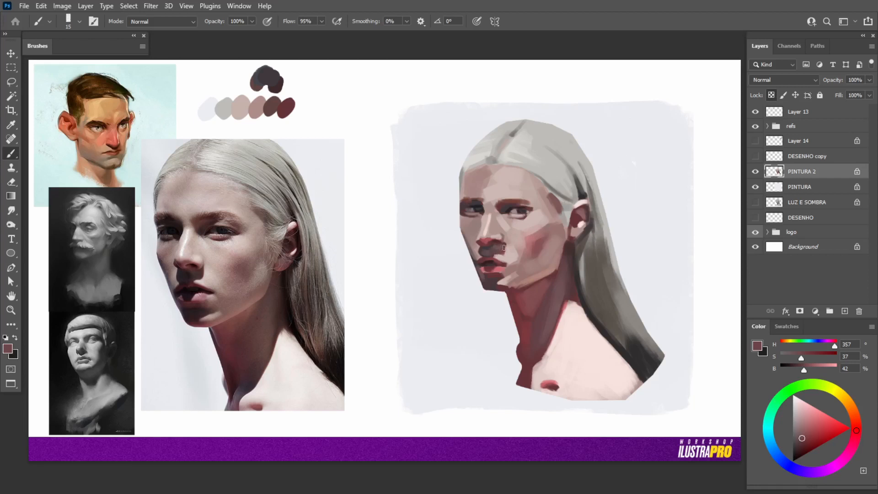
{"action": "left_click", "coordinate": [493, 246], "text": "alt"}
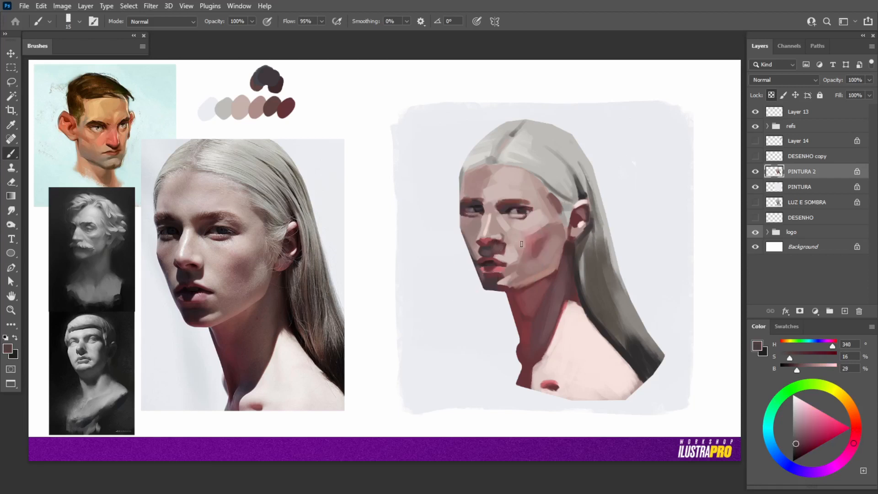
Touch up the brow area between the eyes with sampled skin H 12, S 12, B 80 and dark H 330, S 13, B 25
{"action": "left_click", "coordinate": [501, 194], "text": "alt"}
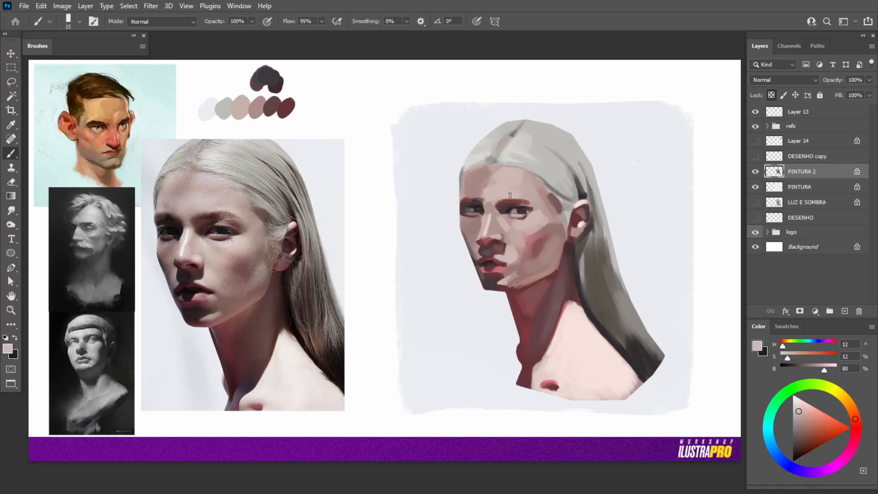
{"action": "left_click", "coordinate": [480, 200], "text": "alt"}
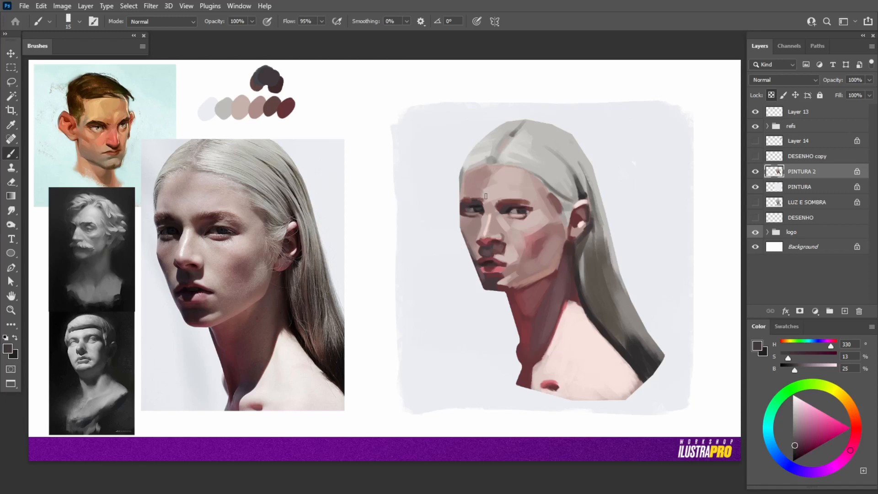
Add a new layer above PINTURA 2 and trim the hair tip and shoulder edge with sampled background colour H 228, S 2, B 94
{"action": "left_click", "coordinate": [845, 311]}
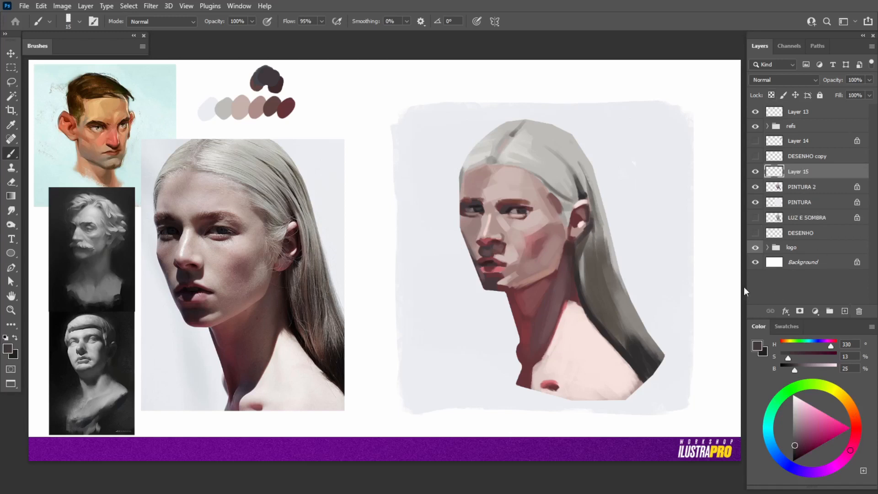
{"action": "left_click", "coordinate": [668, 369], "text": "alt"}
{"action": "left_click", "coordinate": [670, 368], "text": "alt"}
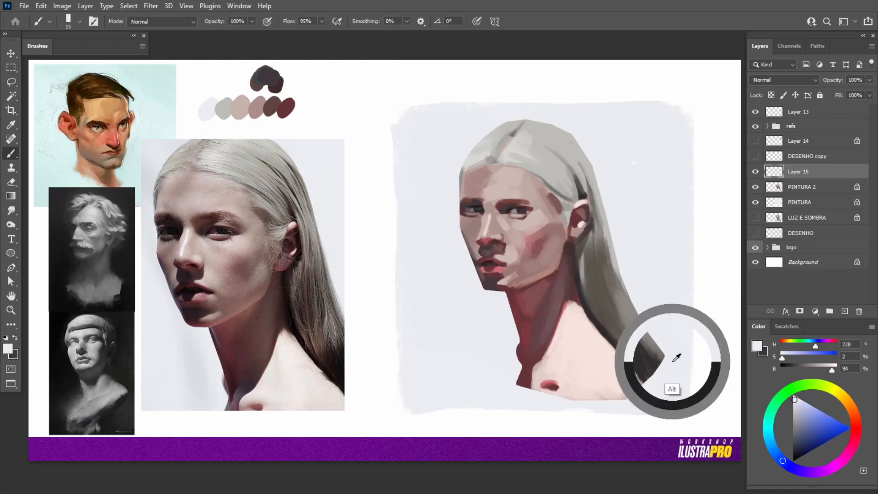
{"action": "key", "text": "bracketright"}
{"action": "key", "text": "bracketright"}
{"action": "key", "text": "bracketright"}
{"action": "key", "text": "bracketright"}
{"action": "key", "text": "bracketright"}
{"action": "key", "text": "bracketright"}
{"action": "key", "text": "bracketright"}
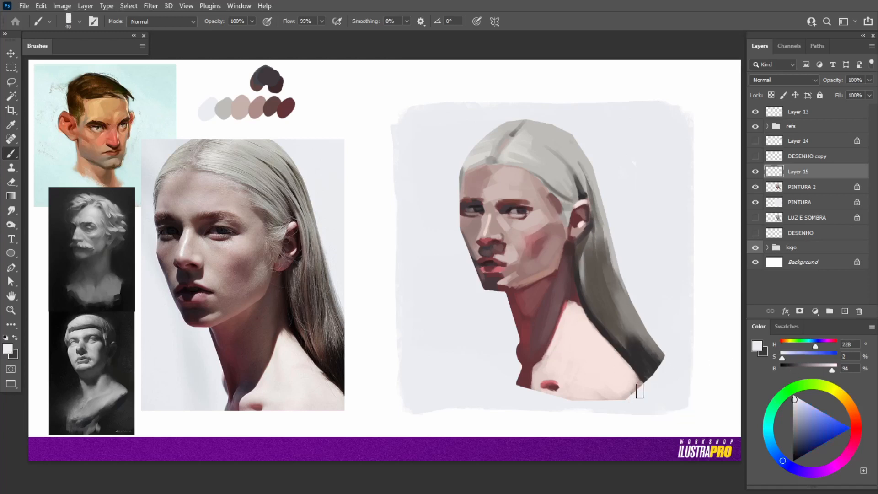
{"action": "mouse_move", "coordinate": [672, 358]}
{"action": "left_mouse_down"}
{"action": "mouse_move", "coordinate": [618, 408]}
{"action": "mouse_move", "coordinate": [674, 352]}
{"action": "mouse_move", "coordinate": [630, 391]}
{"action": "left_mouse_up"}
{"action": "key", "text": "bracketleft"}
{"action": "key", "text": "bracketleft"}
{"action": "key", "text": "bracketleft"}
{"action": "key", "text": "bracketleft"}
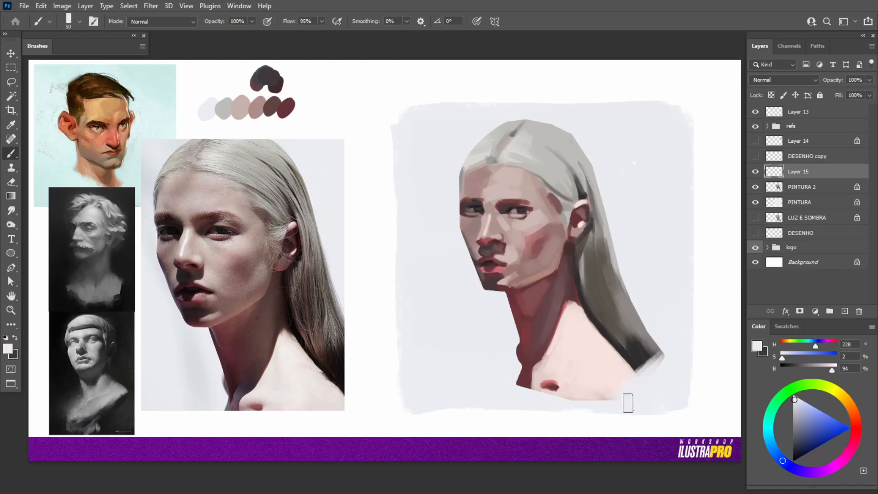
Fade the bust's lower edge and hair tip into the background with a brush enlarged to 150 px, undoing the last stroke
{"action": "key", "text": "bracketright"}
{"action": "key", "text": "bracketright"}
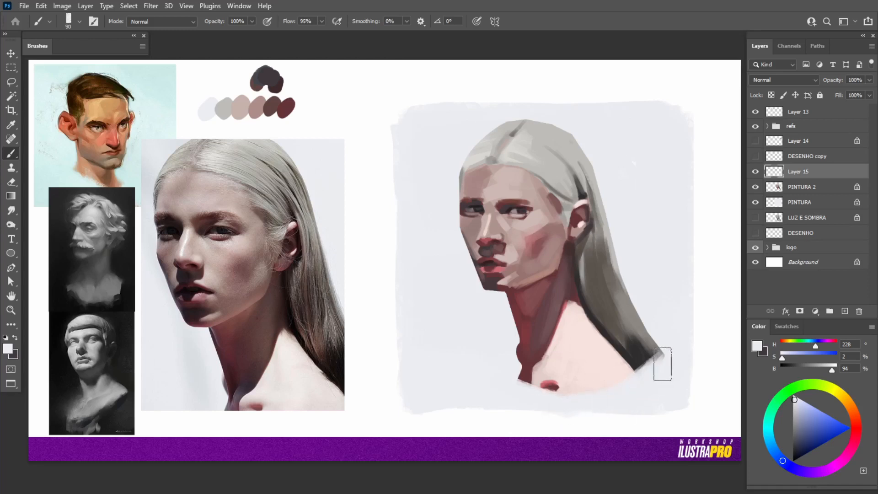
{"action": "key", "text": "bracketright"}
{"action": "key", "text": "bracketright"}
{"action": "key", "text": "bracketright"}
{"action": "key", "text": "bracketright"}
{"action": "key", "text": "bracketright"}
{"action": "left_click_drag", "start_coordinate": [673, 344], "coordinate": [640, 391]}
{"action": "key", "text": "ctrl+z"}
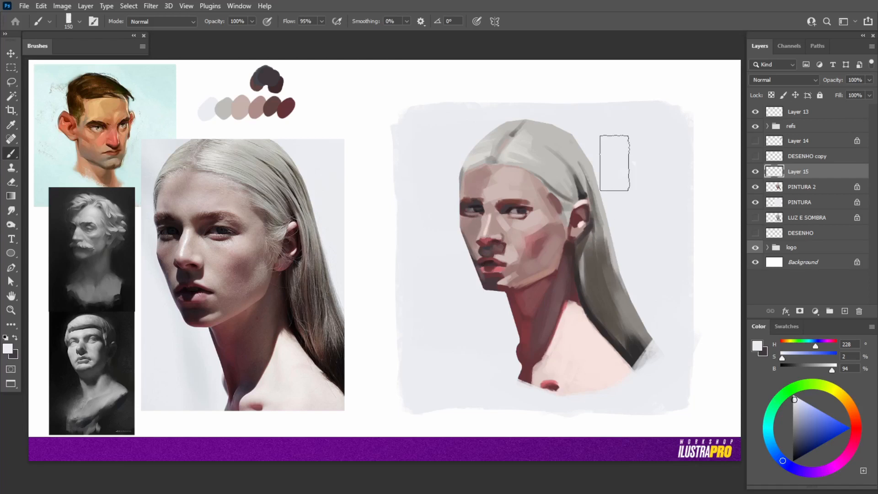
Paint the neck shadow below the jaw with sampled red H 355, S 48, B 40, using a brush reduced to 45 px
{"action": "left_click", "coordinate": [548, 286], "text": "alt"}
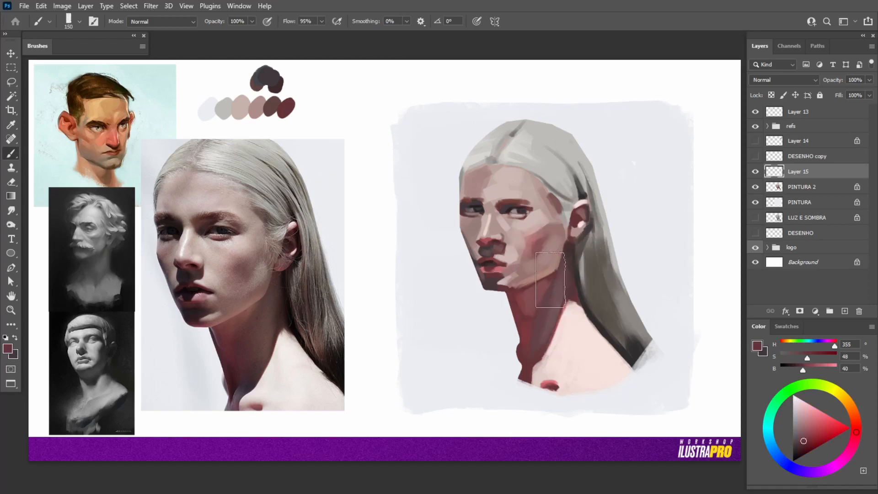
{"action": "key", "text": "bracketleft"}
{"action": "key", "text": "bracketleft"}
{"action": "key", "text": "bracketleft"}
{"action": "key", "text": "bracketleft"}
{"action": "key", "text": "bracketleft"}
{"action": "key", "text": "bracketleft"}
{"action": "key", "text": "bracketleft"}
{"action": "key", "text": "bracketleft"}
{"action": "mouse_move", "coordinate": [545, 286]}
{"action": "left_mouse_down"}
{"action": "mouse_move", "coordinate": [531, 318]}
{"action": "mouse_move", "coordinate": [540, 306]}
{"action": "left_mouse_up"}
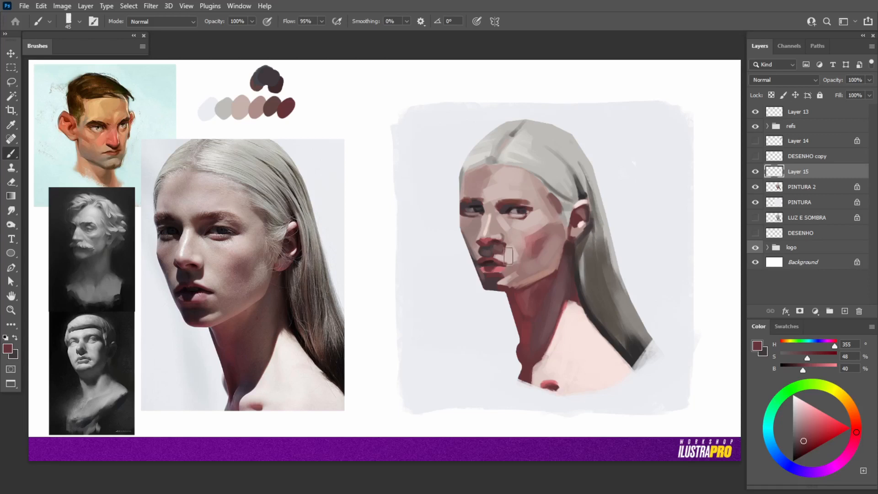
Paint the skin beside the mouth corner with sampled tone H 12, S 12, B 80
{"action": "left_click", "coordinate": [506, 278], "text": "alt"}
{"action": "left_click_drag", "start_coordinate": [507, 270], "coordinate": [508, 266]}
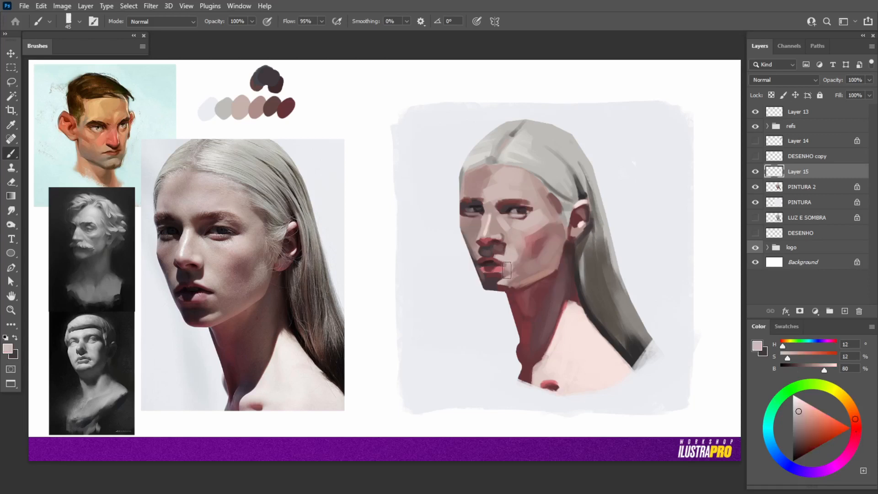